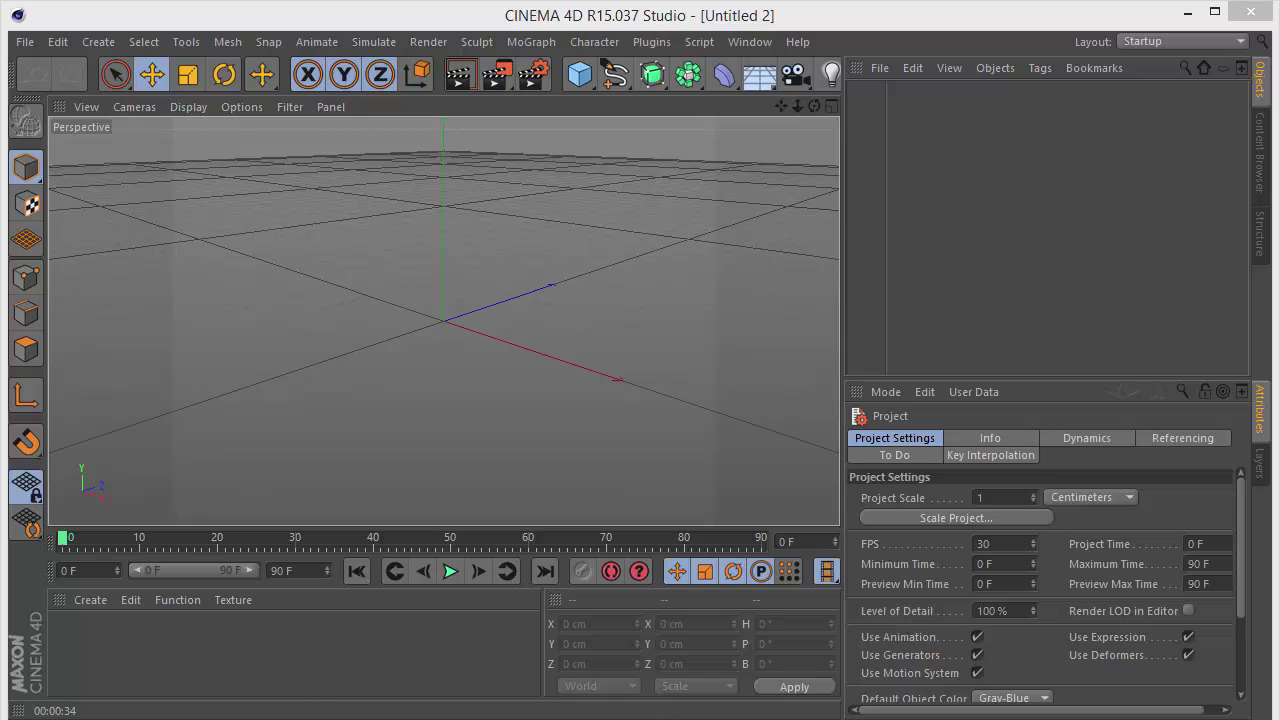
# Look at the Pop reference image in Windows Photo Viewer, then return to CINEMA 4D
pyautogui.click(638, 719)
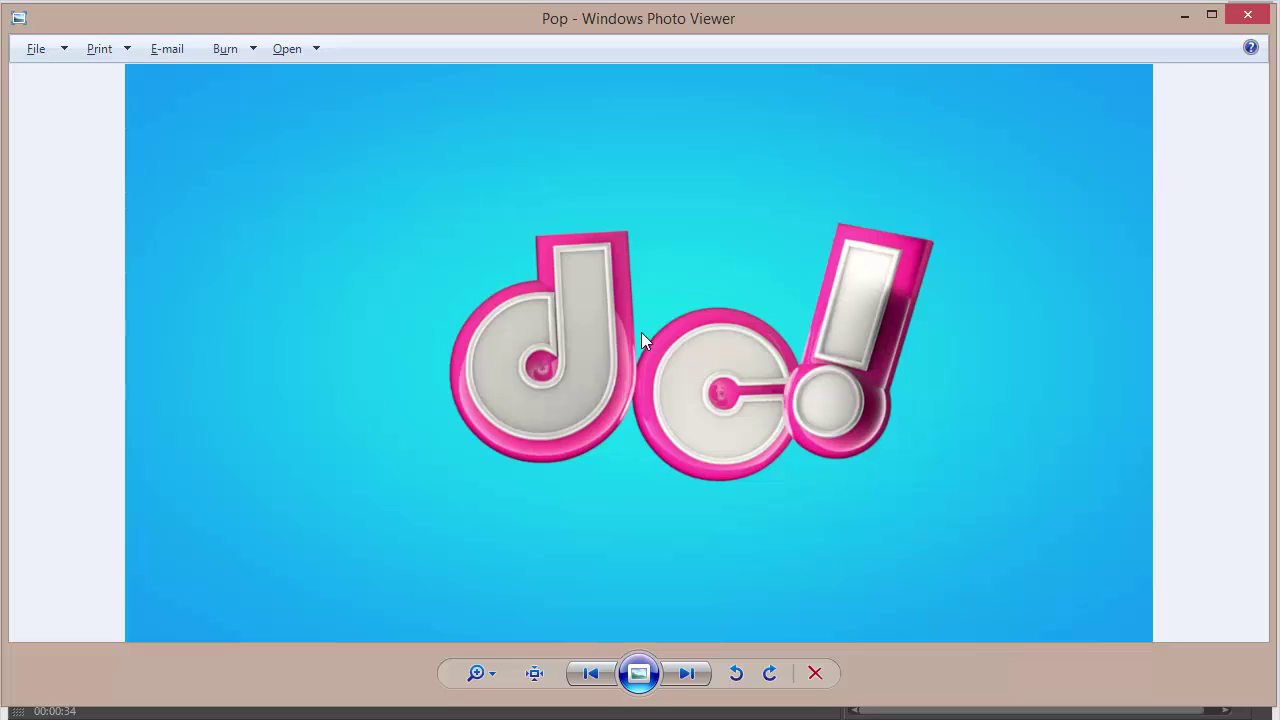
pyautogui.click(1247, 14)
# Set the render output size to 1280 x 720 pixels in the render settings
pyautogui.click(536, 89)
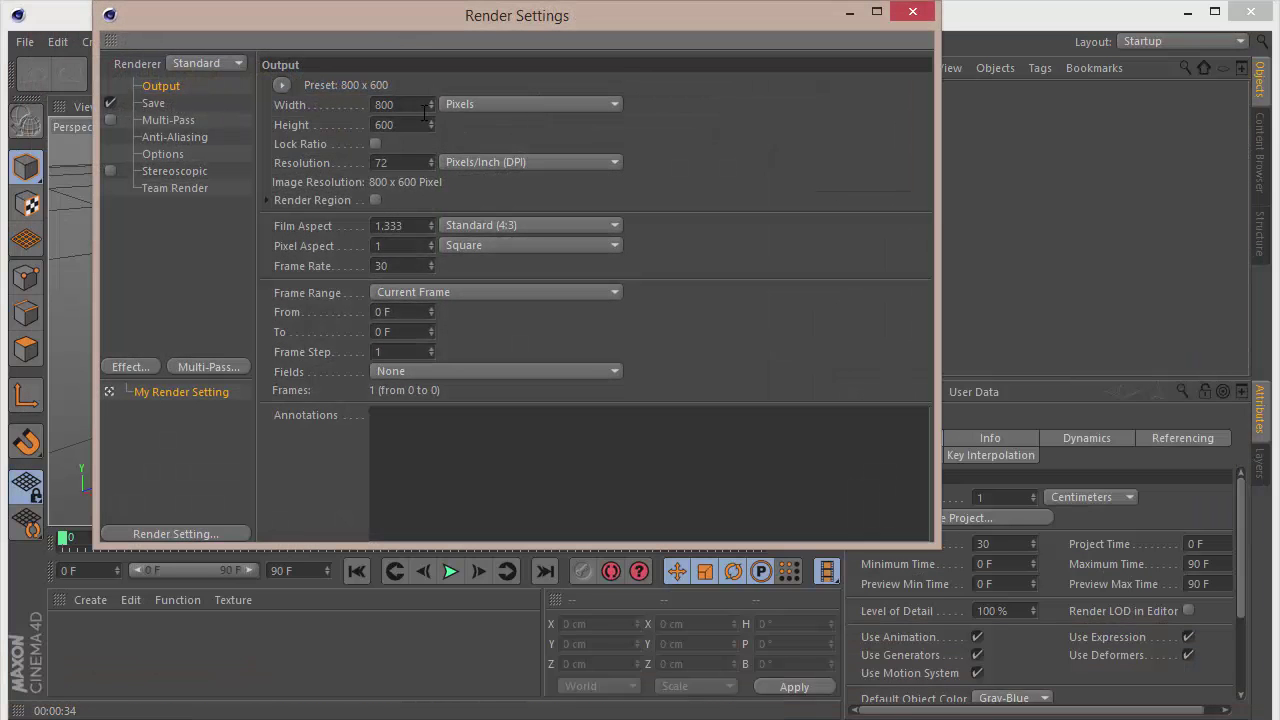
pyautogui.moveTo(420, 109); pyautogui.dragTo(134, 102)
pyautogui.write('1280')
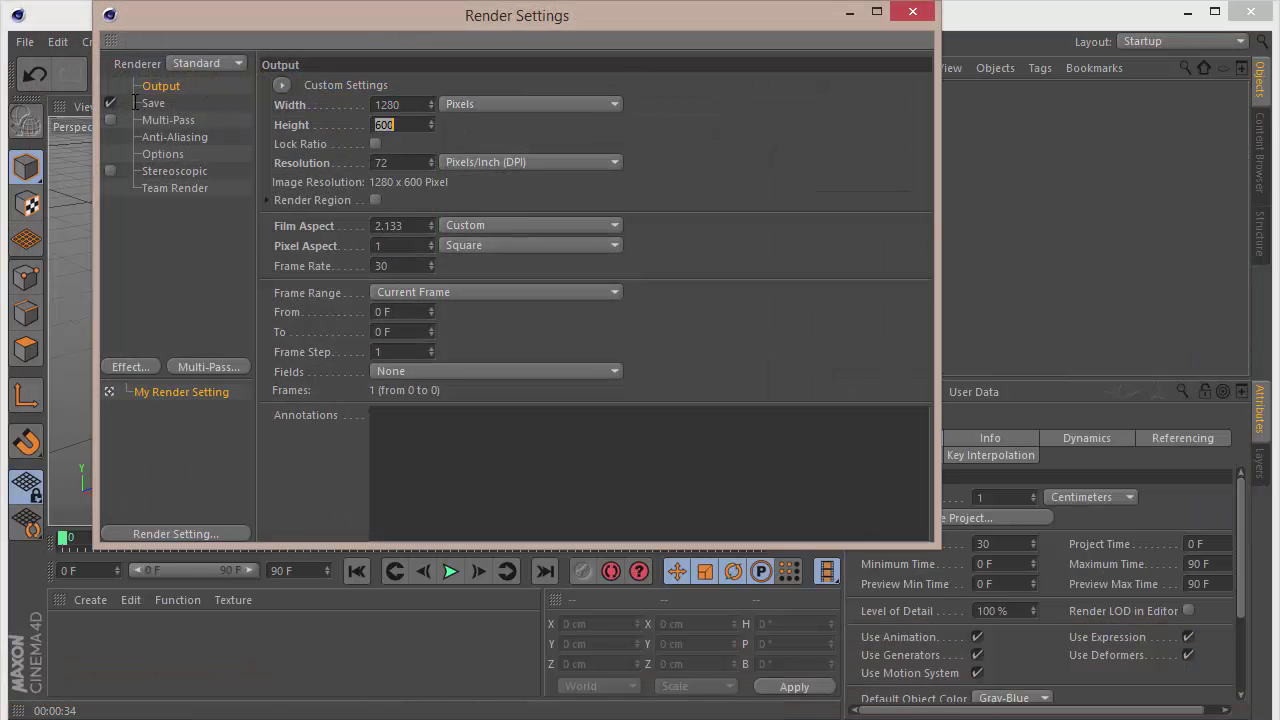
pyautogui.press('Tab')
pyautogui.write('720')
pyautogui.press('Return')
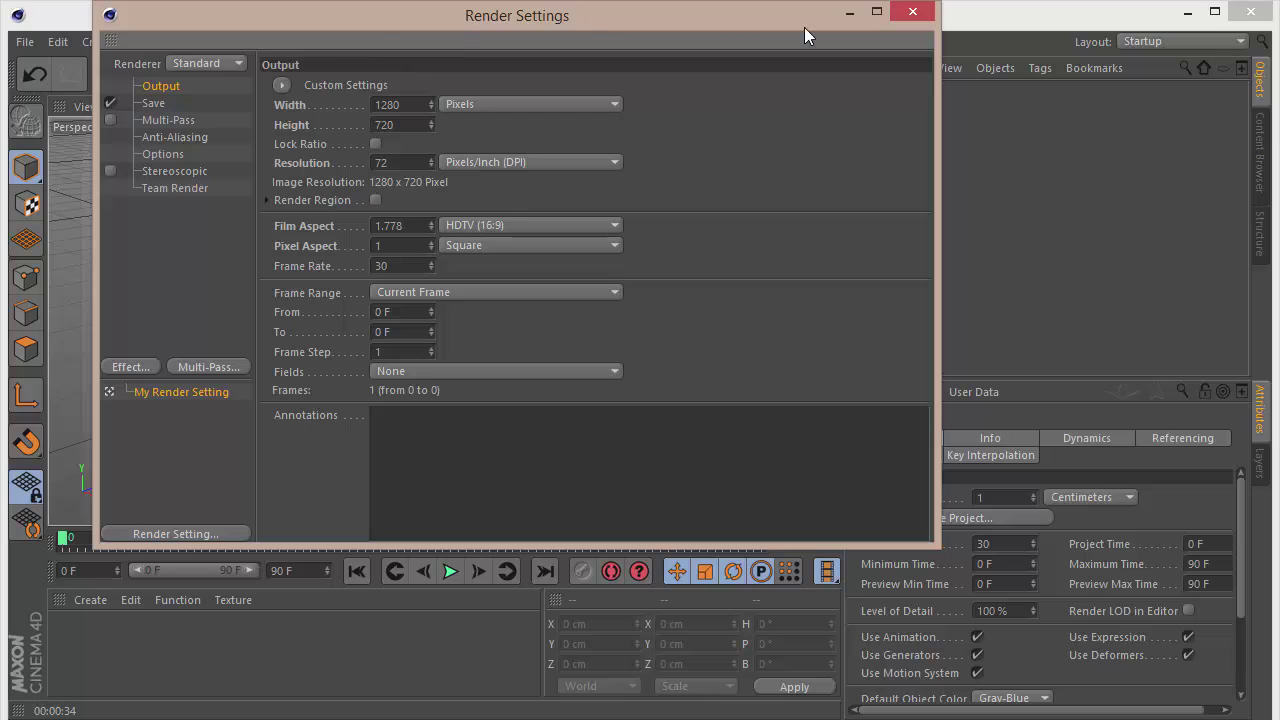
pyautogui.click(910, 12)
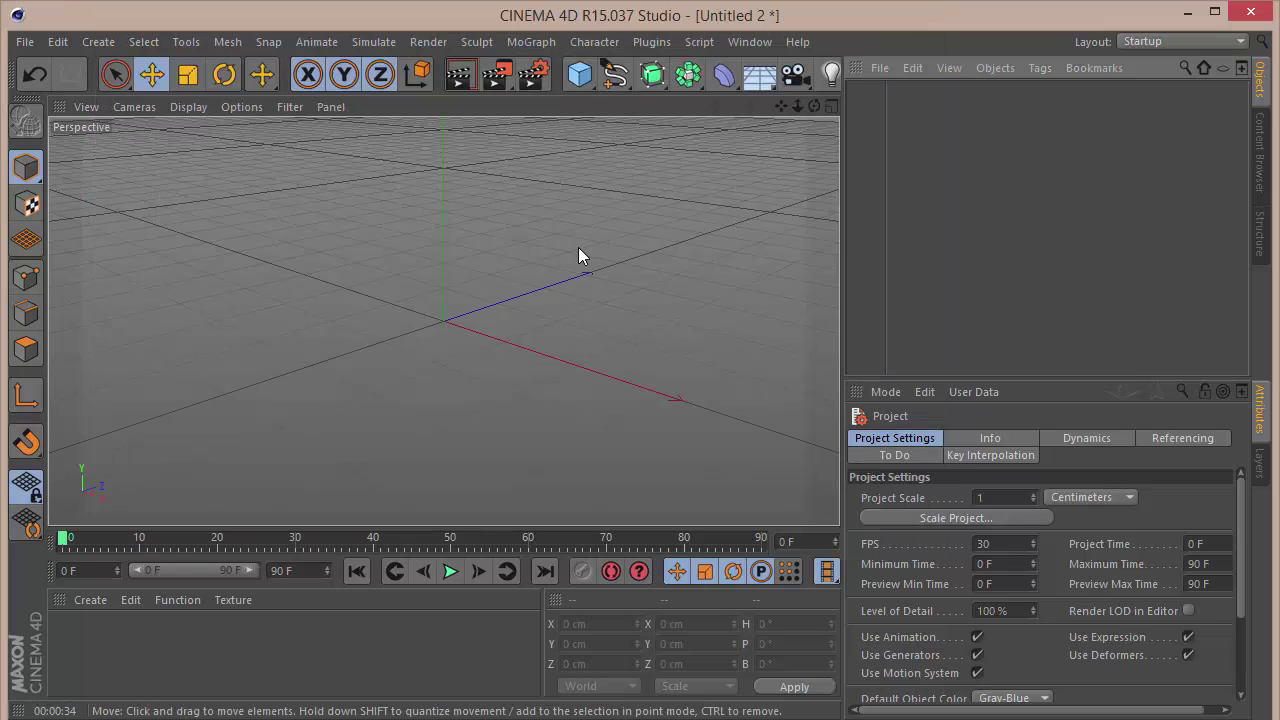
pyautogui.click(727, 437)
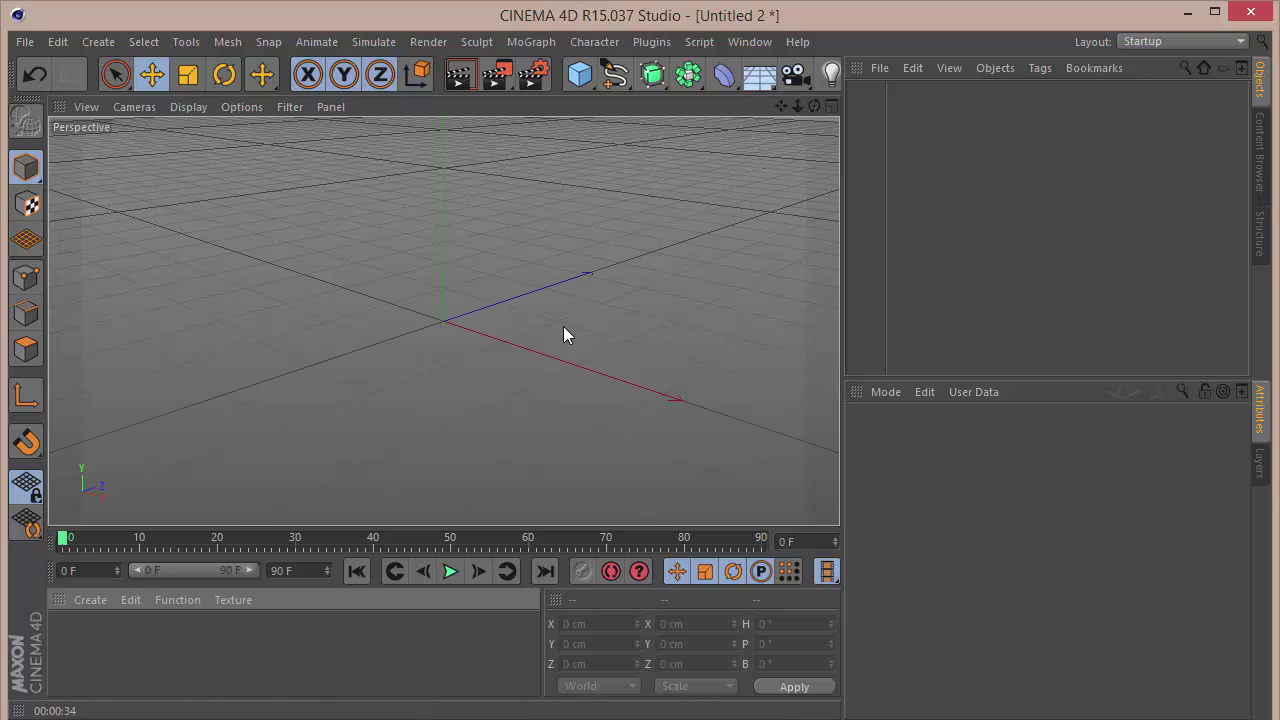
# Add a Background object to the scene and create a new material
pyautogui.click(755, 84)
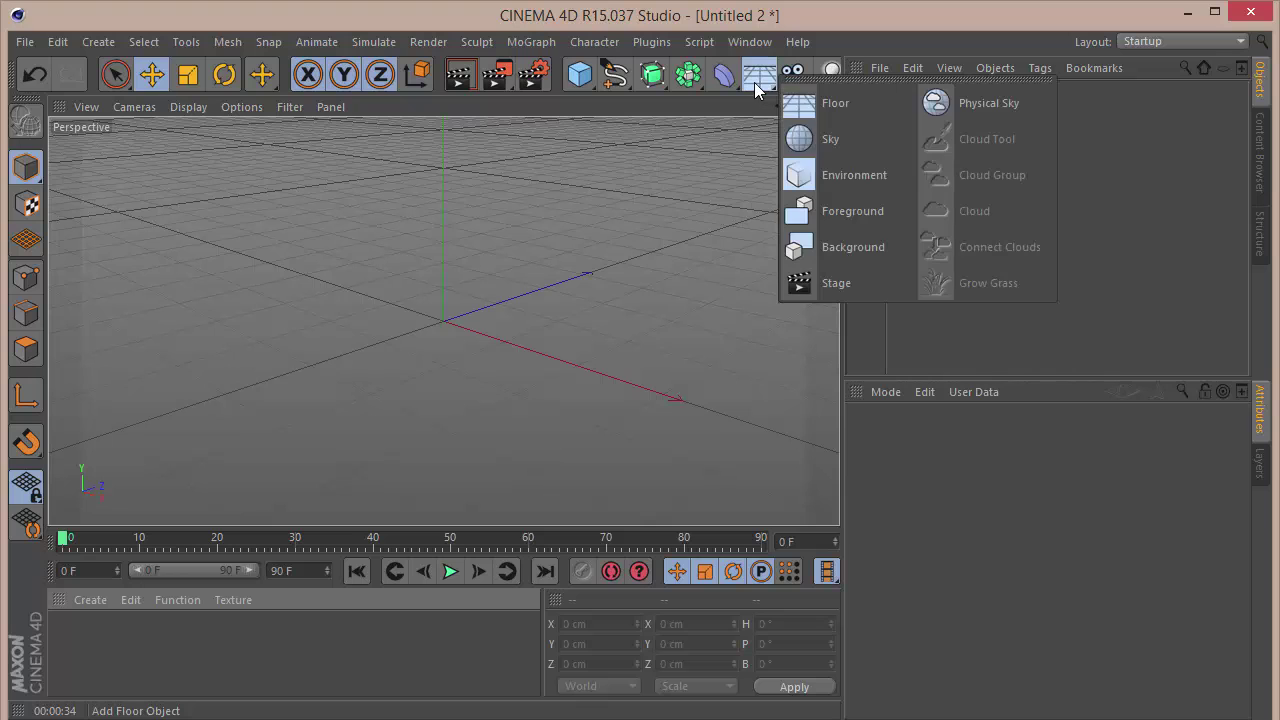
pyautogui.click(858, 240)
pyautogui.doubleClick(106, 635)
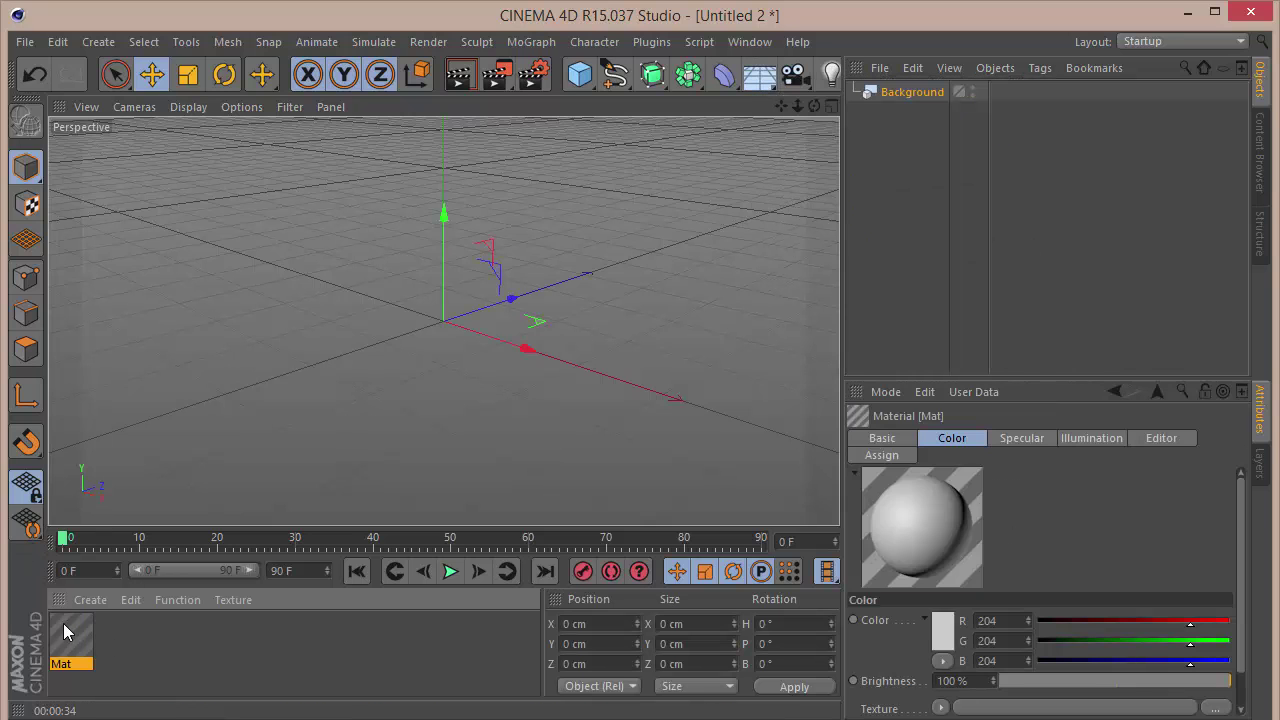
# Enable Luminance on the new material and disable its Color and Specular channels
pyautogui.doubleClick(63, 630)
pyautogui.click(393, 381)
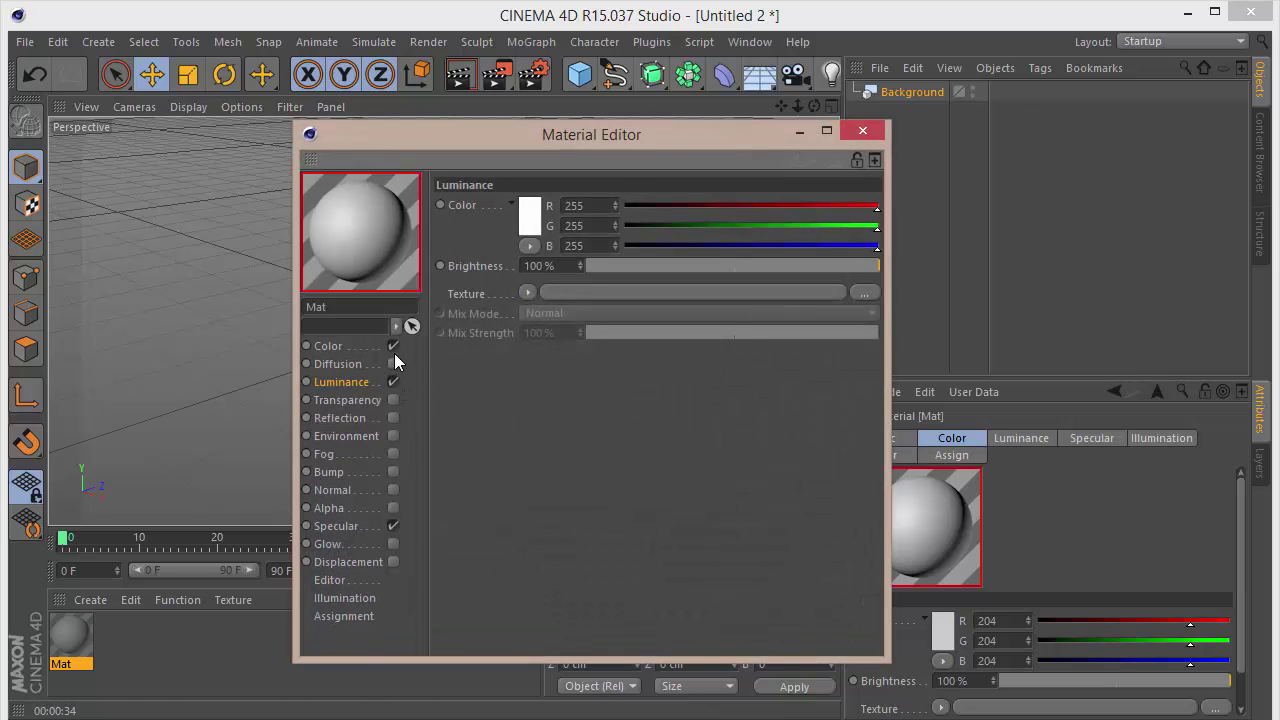
pyautogui.click(393, 346)
pyautogui.click(392, 524)
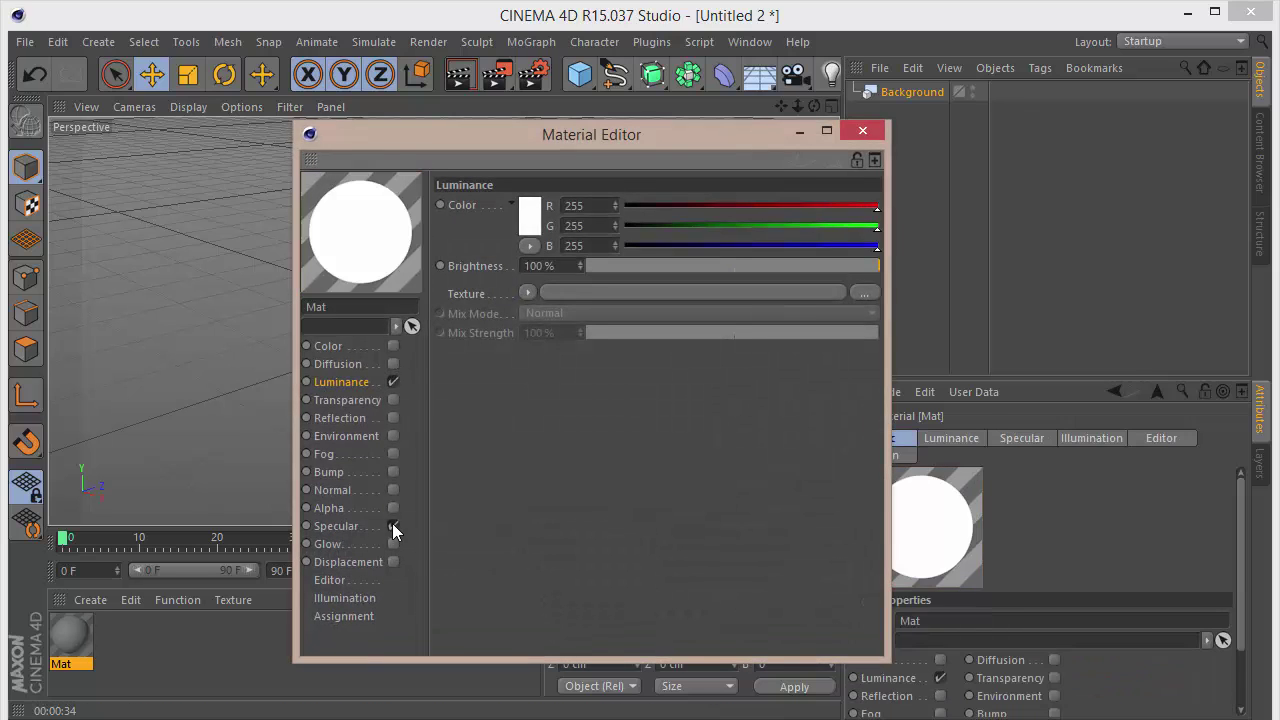
# Load a Gradient shader as the material's luminance texture and open its shader properties
pyautogui.click(530, 300)
pyautogui.click(564, 480)
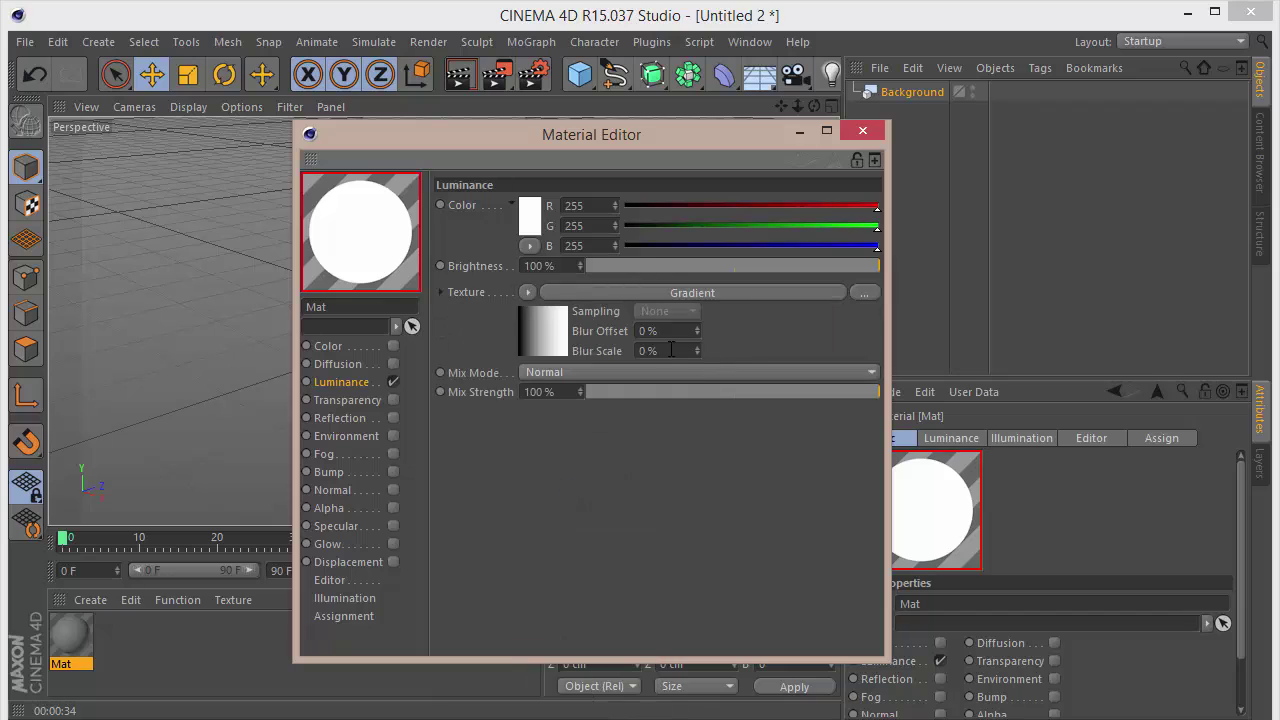
pyautogui.click(548, 338)
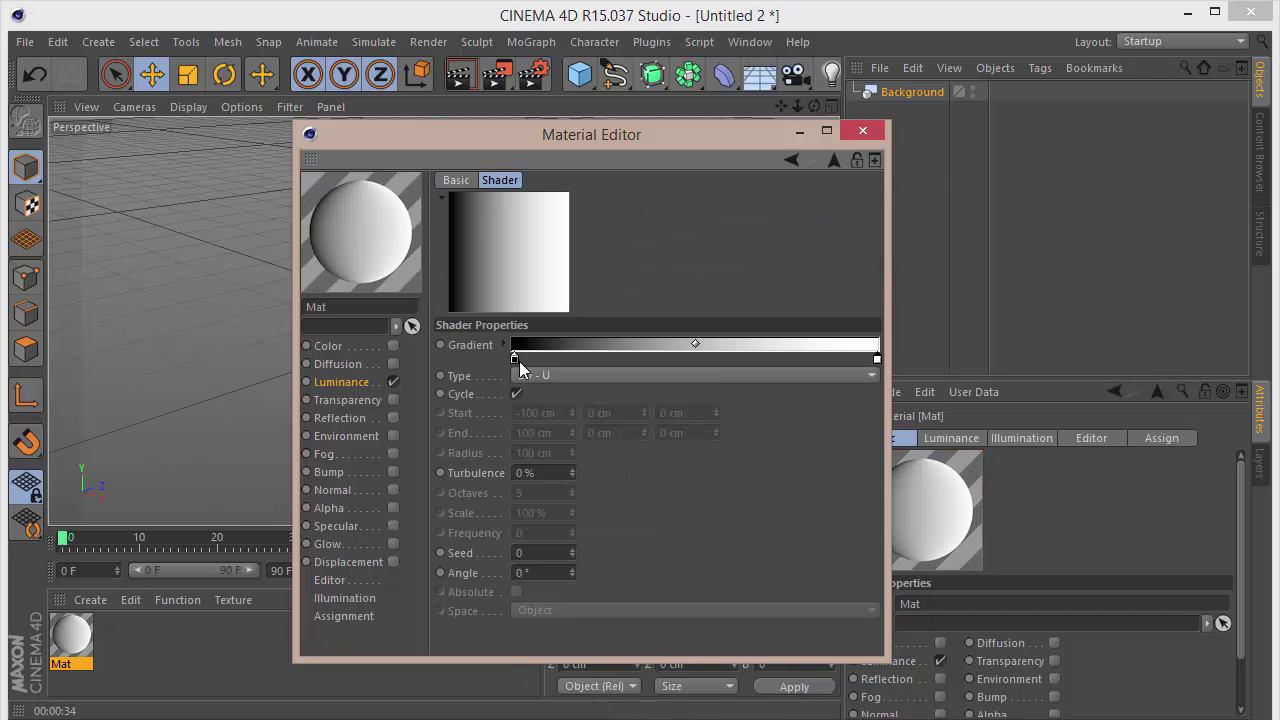
# Set the gradient's black starting knot to blue, RGB 67, 158, 255
pyautogui.doubleClick(514, 358)
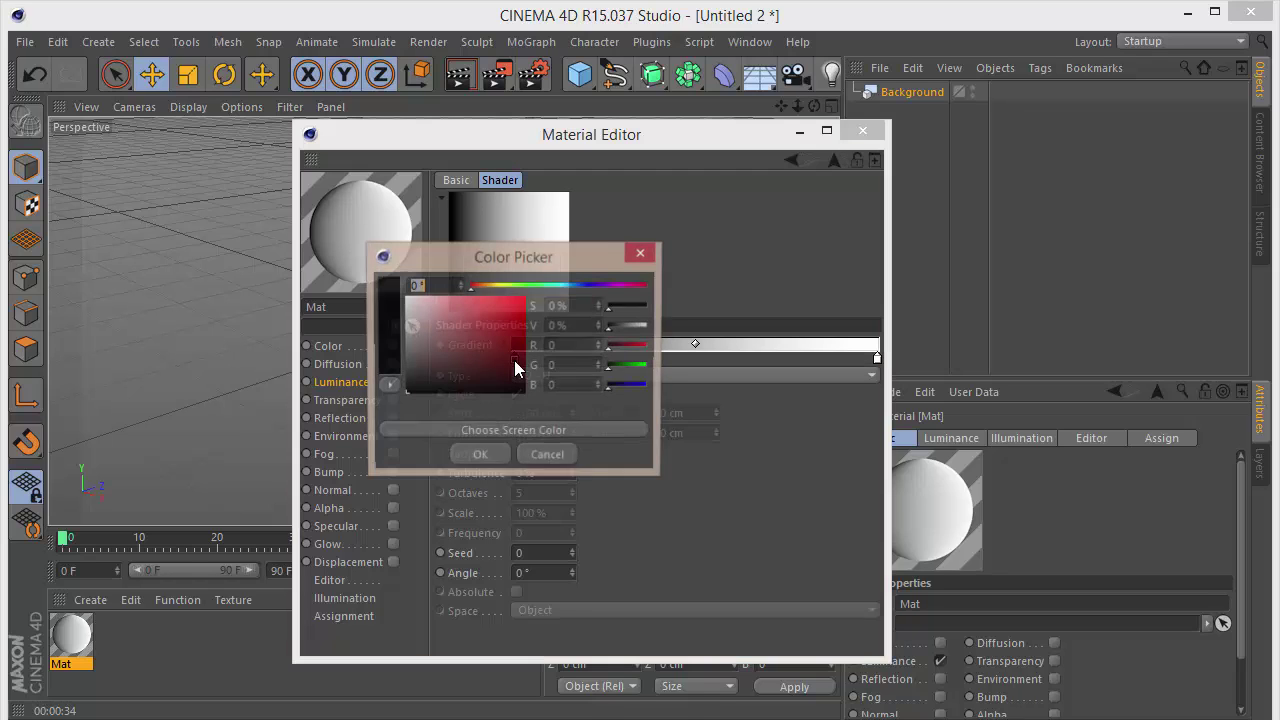
pyautogui.click(573, 286)
pyautogui.moveTo(486, 289)
pyautogui.mouseDown()
pyautogui.moveTo(483, 269)
pyautogui.moveTo(493, 272)
pyautogui.mouseUp()
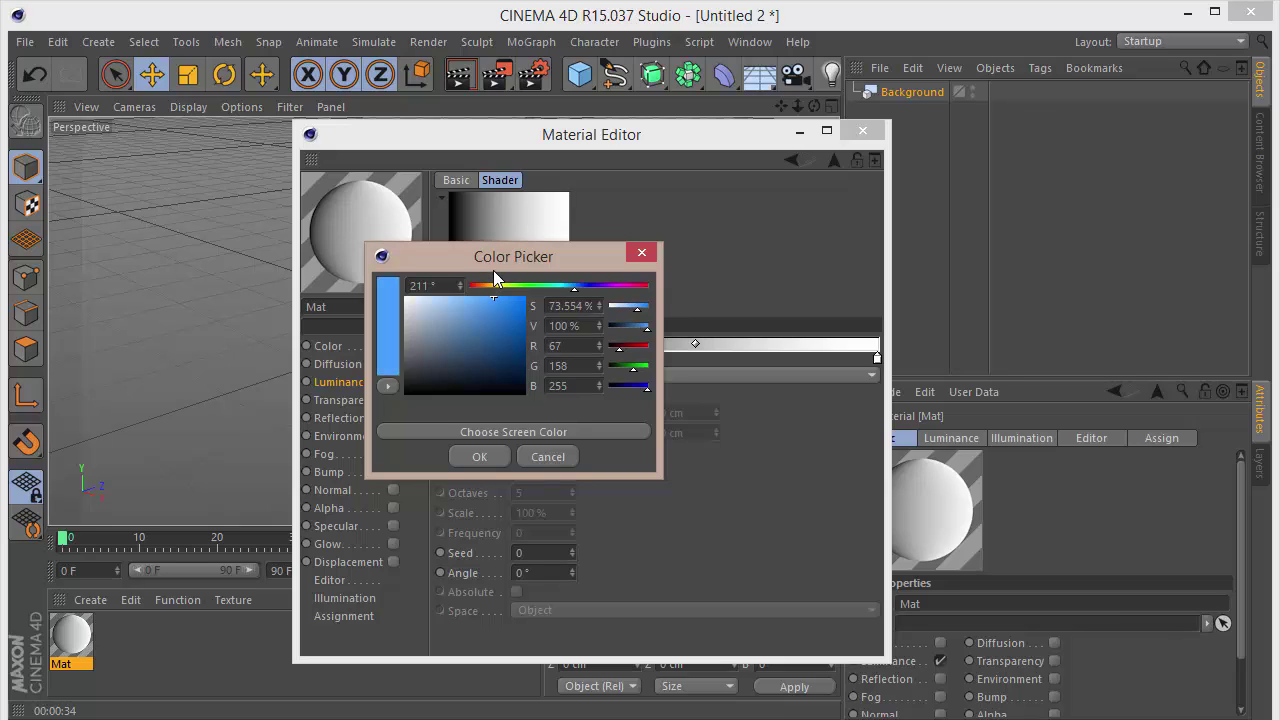
pyautogui.click(489, 454)
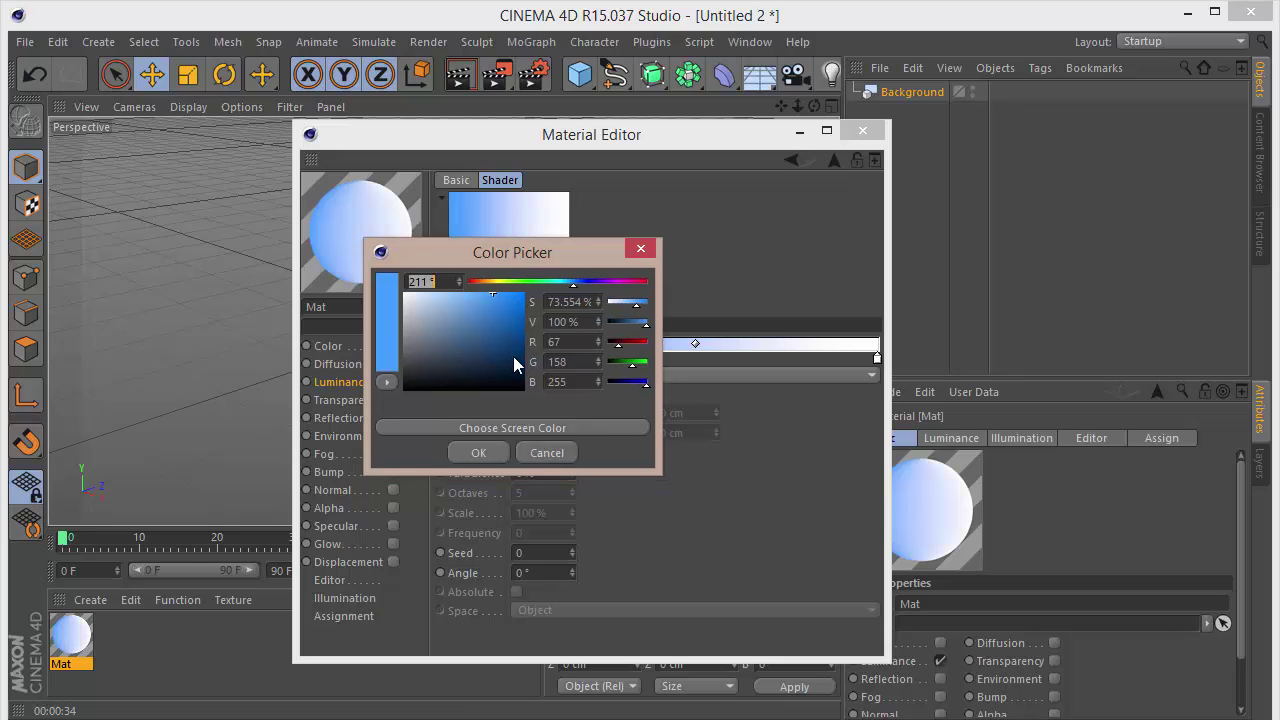
# Set the gradient's starting knot colour to cyan, RGB 20, 220, 235
pyautogui.click(574, 341)
pyautogui.write('20')
pyautogui.press('Tab')
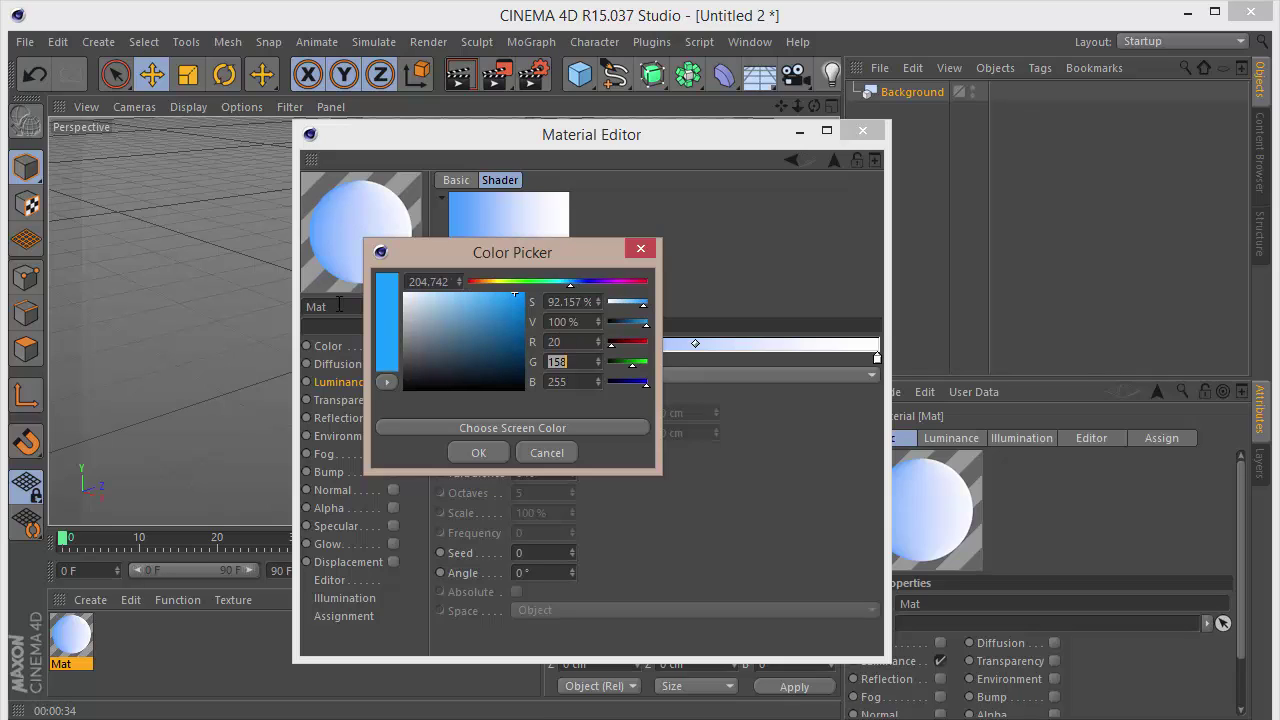
pyautogui.write('220')
pyautogui.press('Tab')
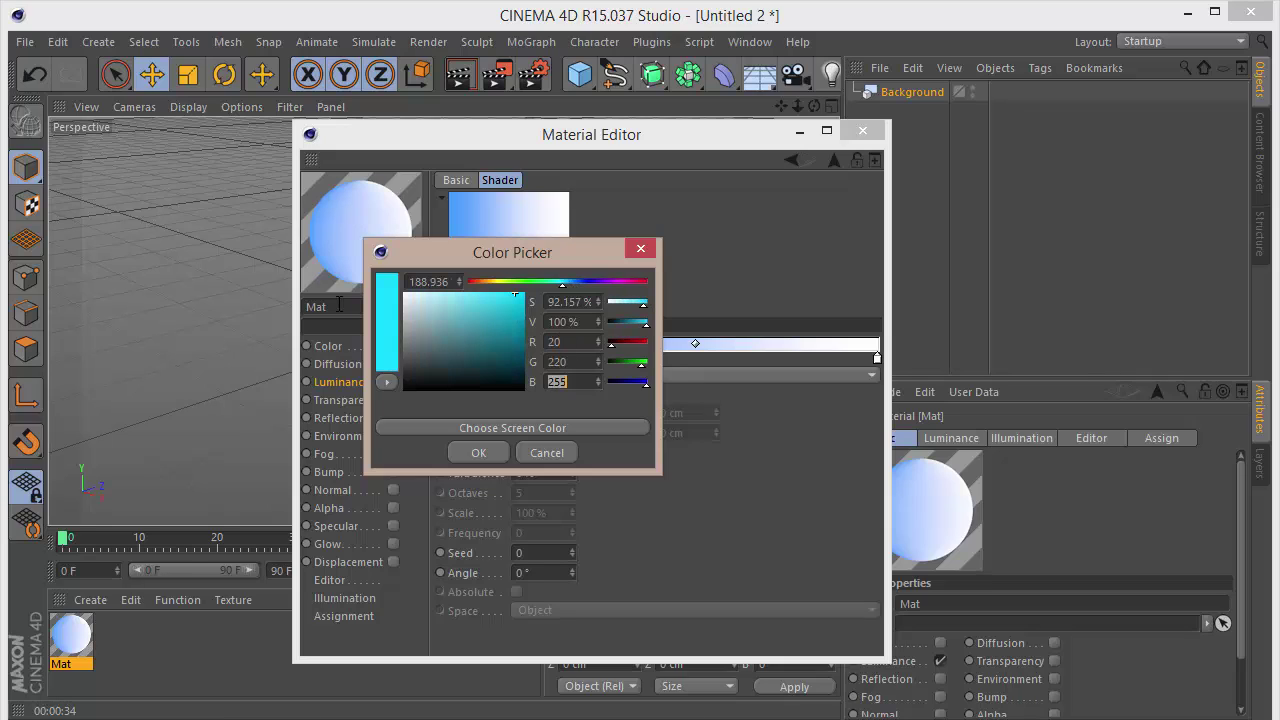
pyautogui.write('235')
pyautogui.click(478, 452)
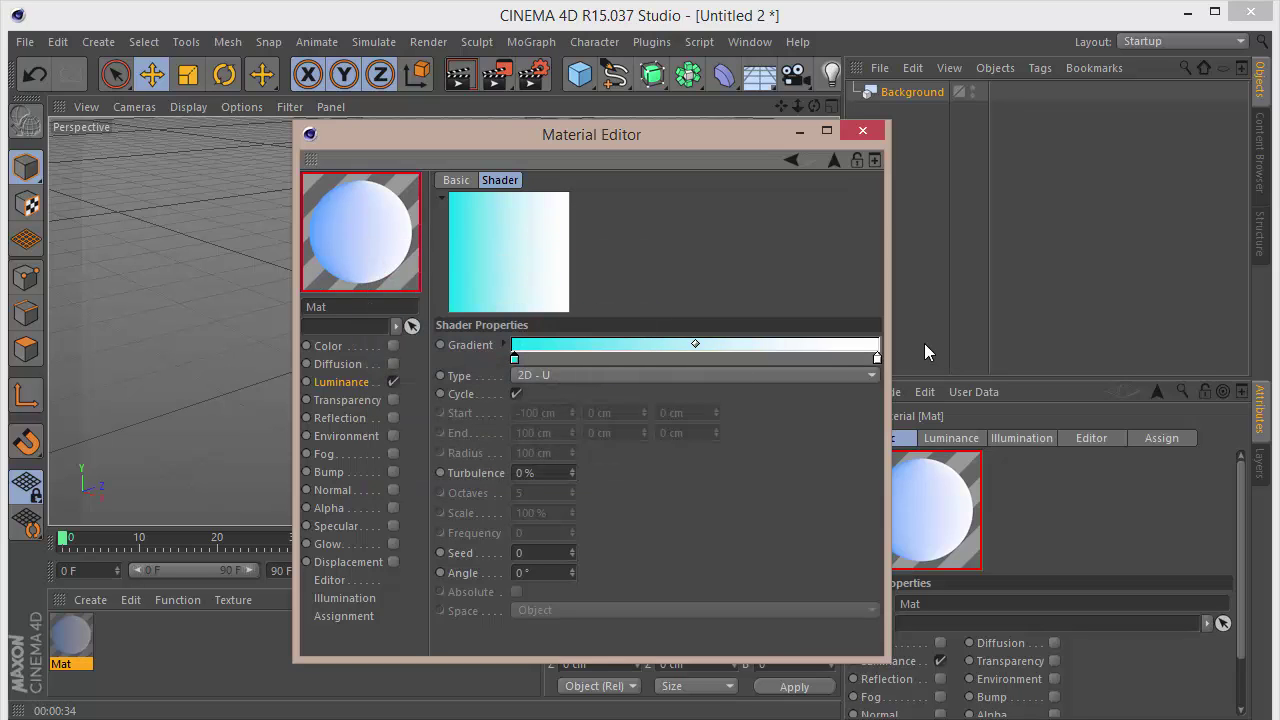
# Set the gradient's white end knot to blue with R 17 and G 155, and adjust its B value too
pyautogui.doubleClick(878, 360)
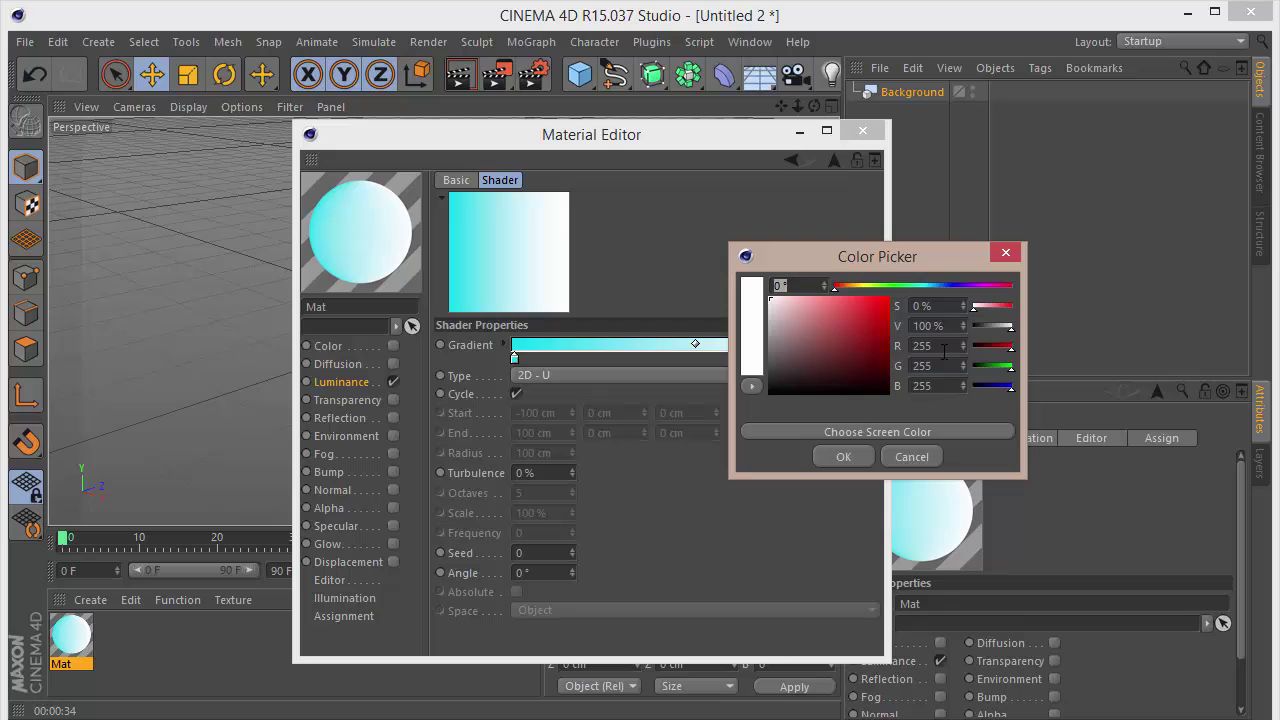
pyautogui.write('17')
pyautogui.press('Tab')
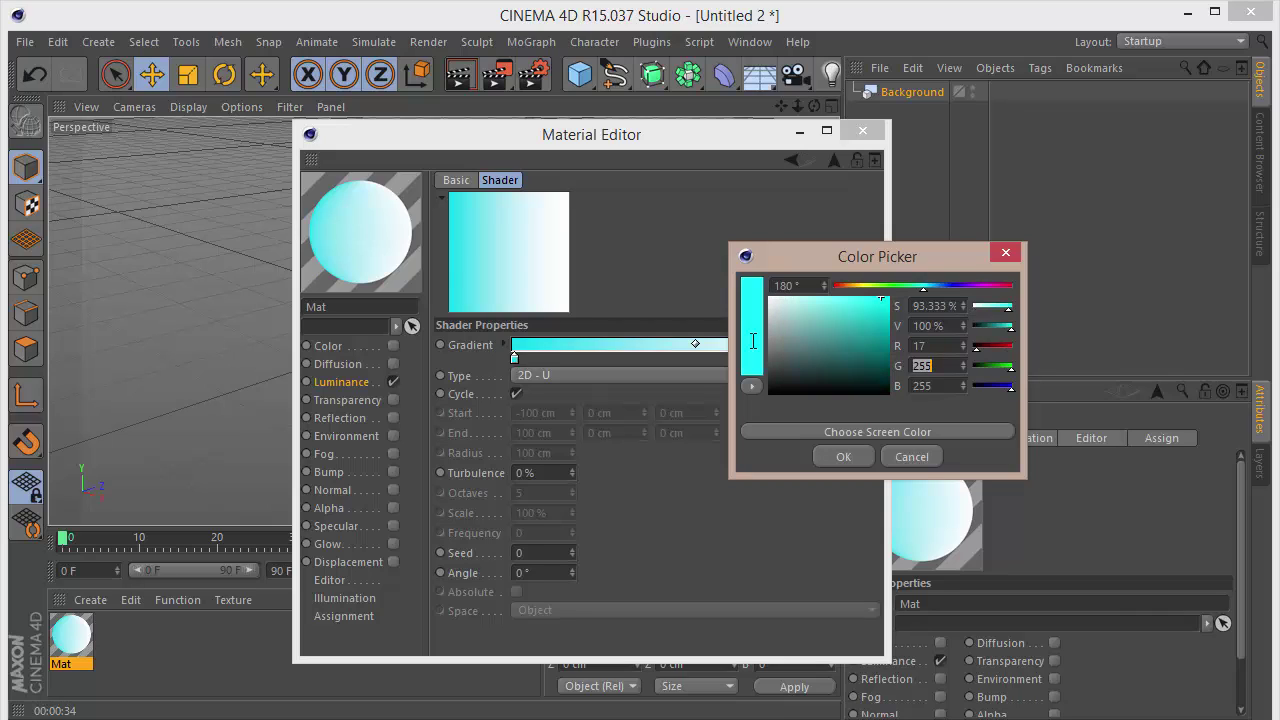
pyautogui.write('155')
pyautogui.press('Return')
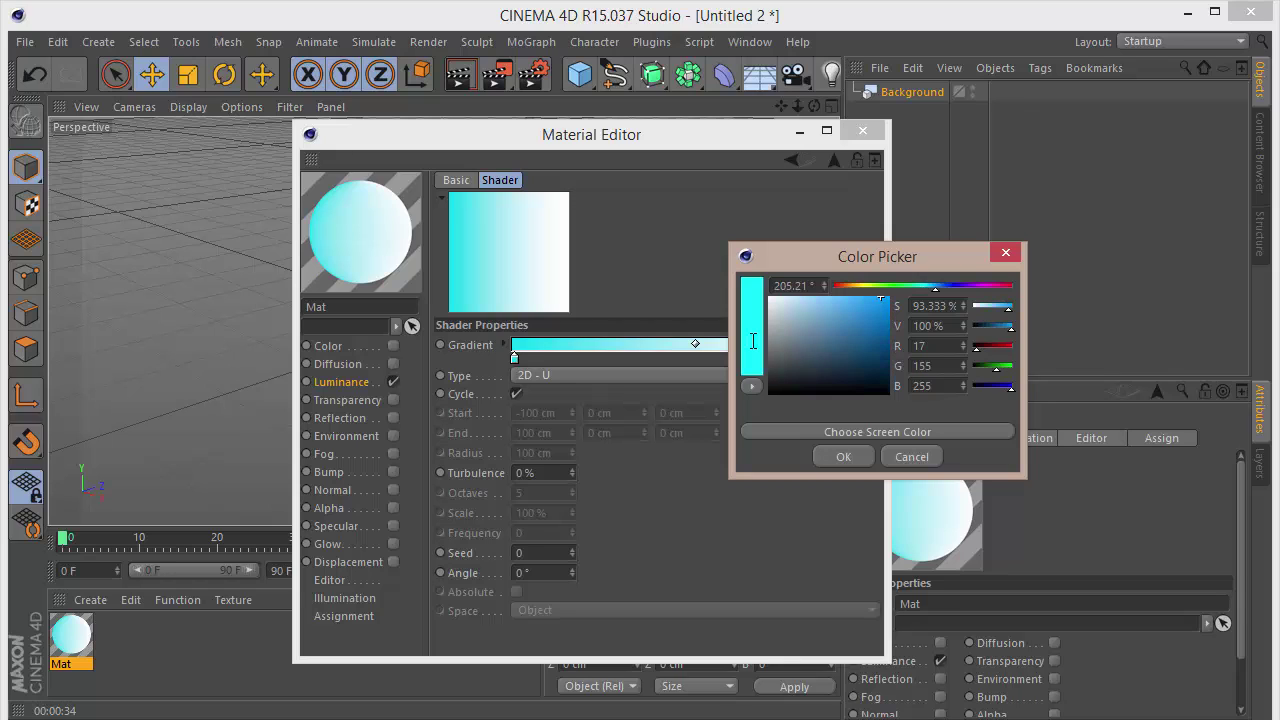
pyautogui.press('Tab')
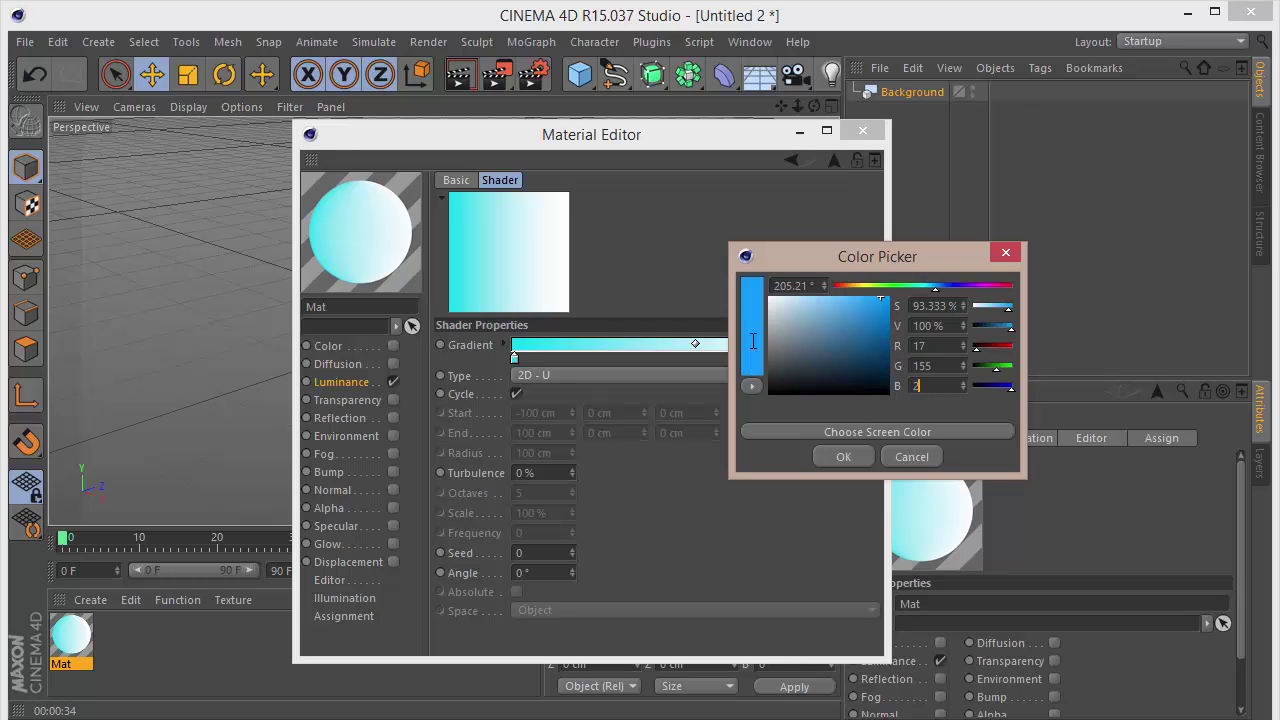
pyautogui.press('Return')
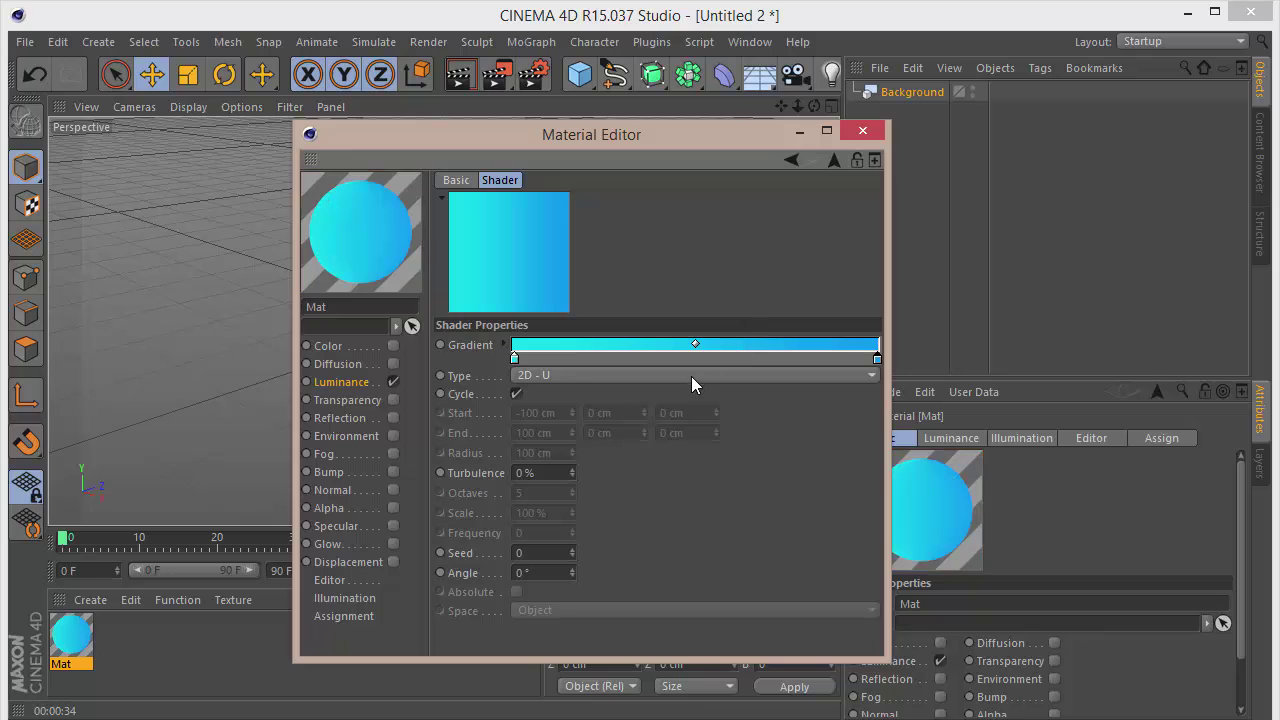
# Change the gradient type to 2D - Circular and apply the finished material to the Background object
pyautogui.click(691, 376)
pyautogui.click(634, 480)
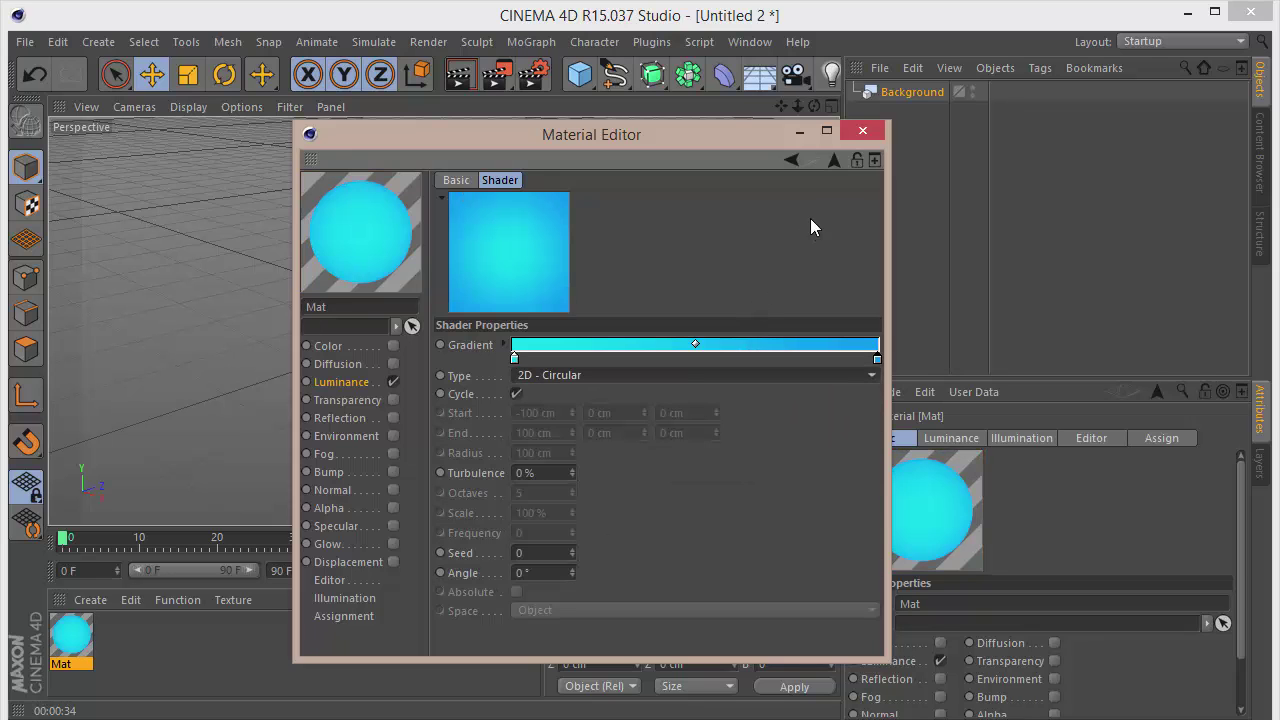
pyautogui.click(862, 130)
pyautogui.moveTo(68, 648); pyautogui.dragTo(909, 104)
pyautogui.click(900, 156)
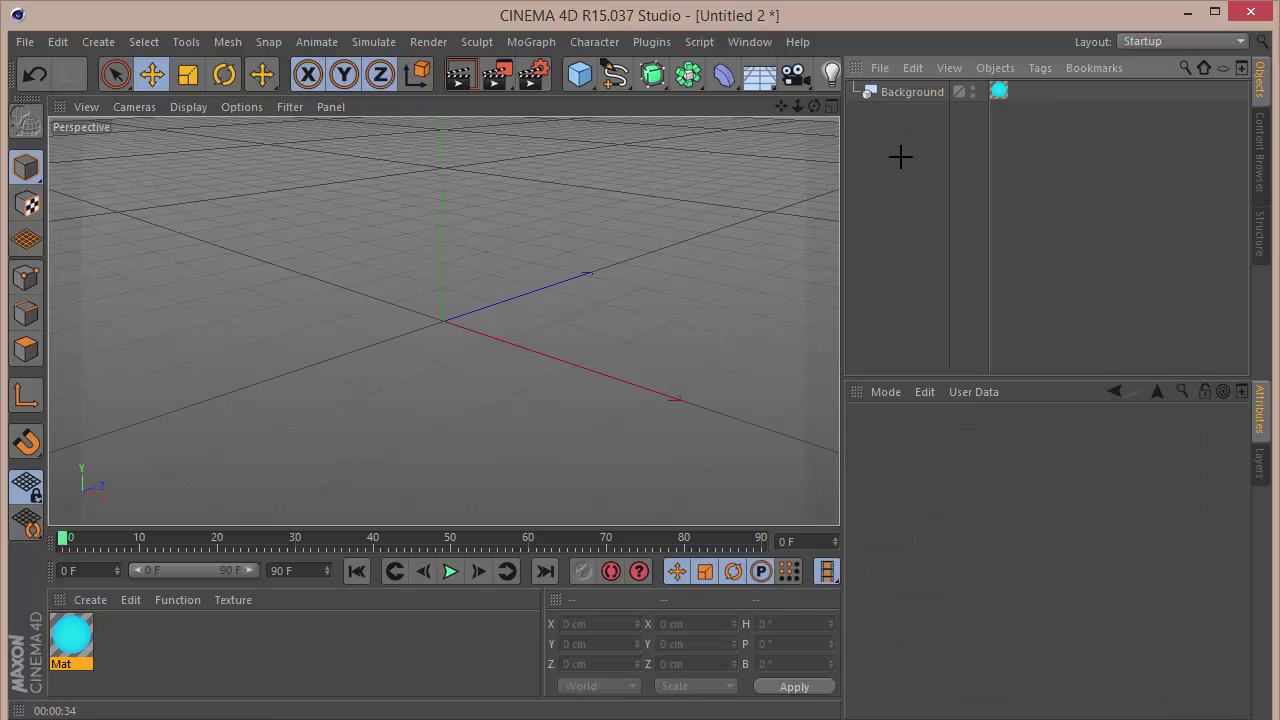
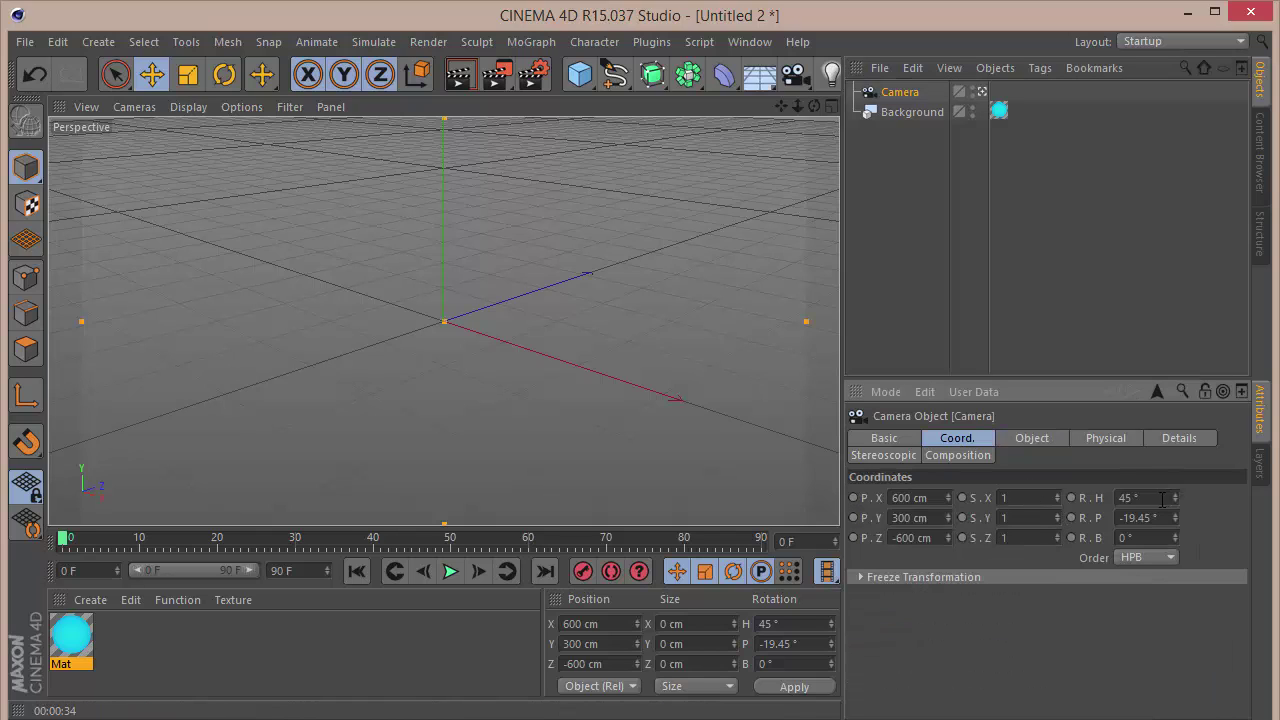
# Set the new camera's rotation to H -7° and P 3°, and its position to X 30, Y 30, Z -700 cm
pyautogui.write('-7')
pyautogui.press('Tab')
pyautogui.write('3')
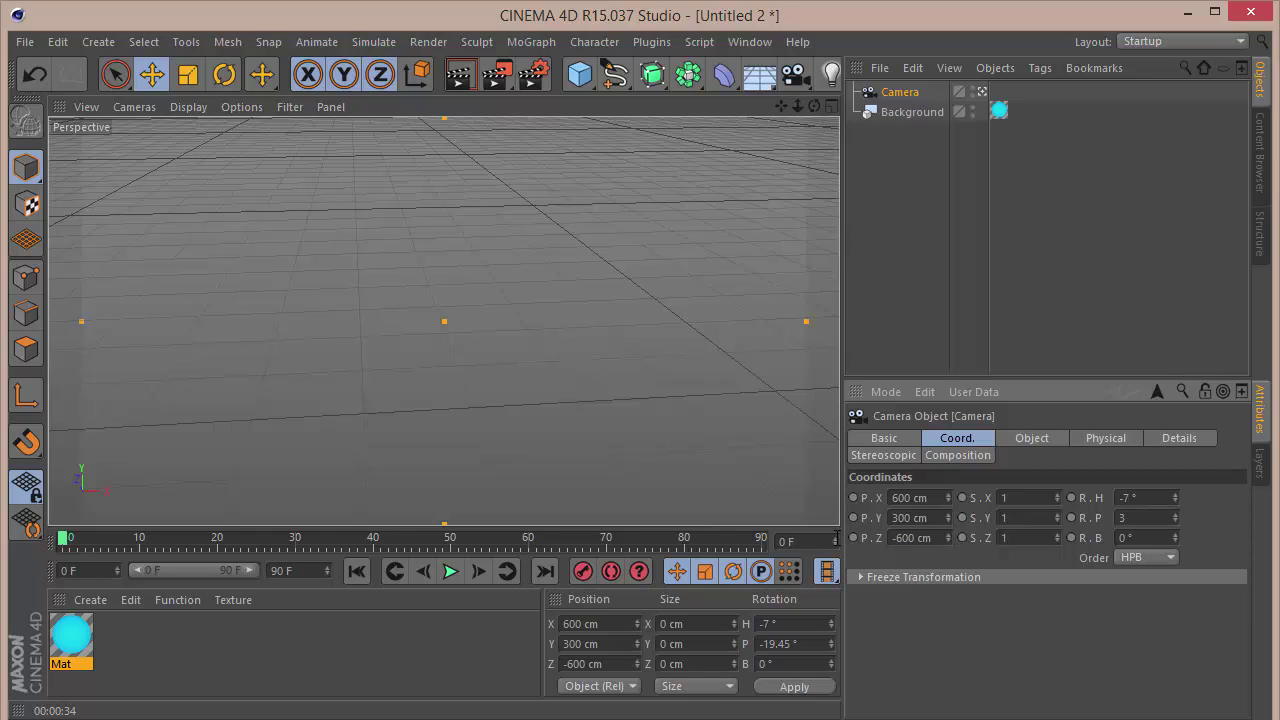
pyautogui.write('30')
pyautogui.press('Tab')
pyautogui.write('30')
pyautogui.press('Tab')
pyautogui.write('-700')
pyautogui.press('Return')
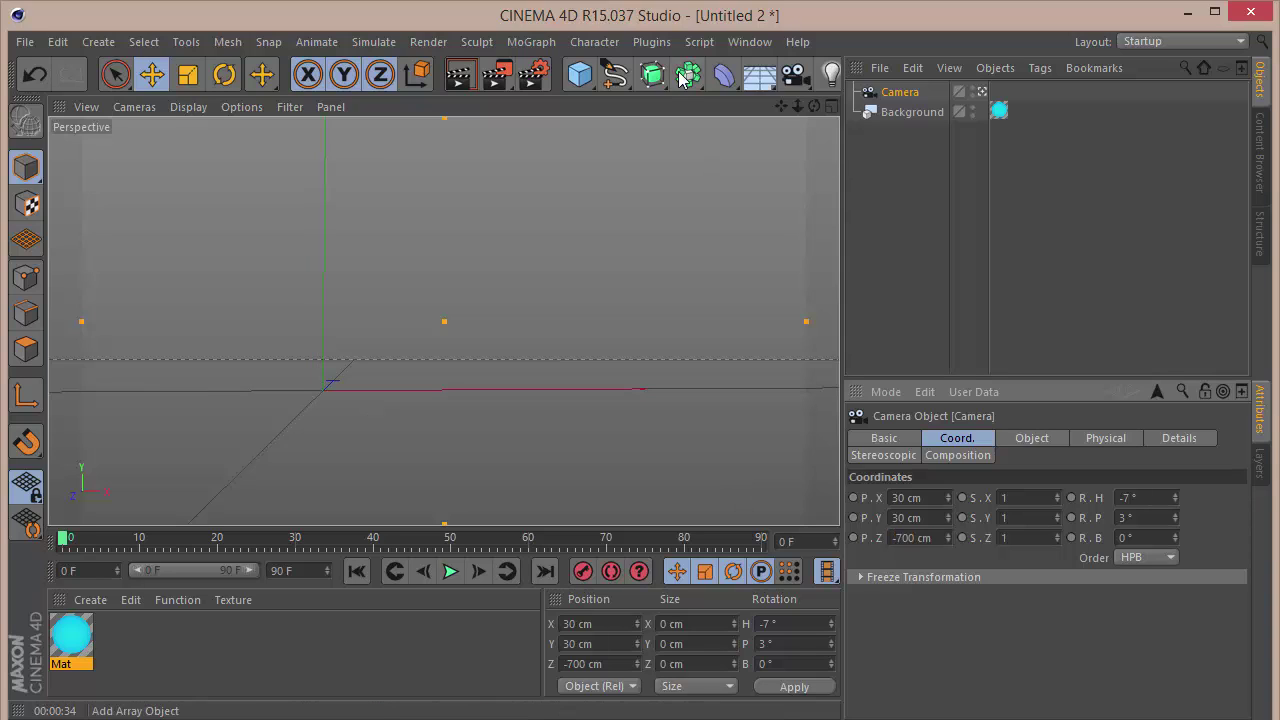
# Add a Text spline, place it below Background in the object hierarchy and rename it D
pyautogui.click(607, 78)
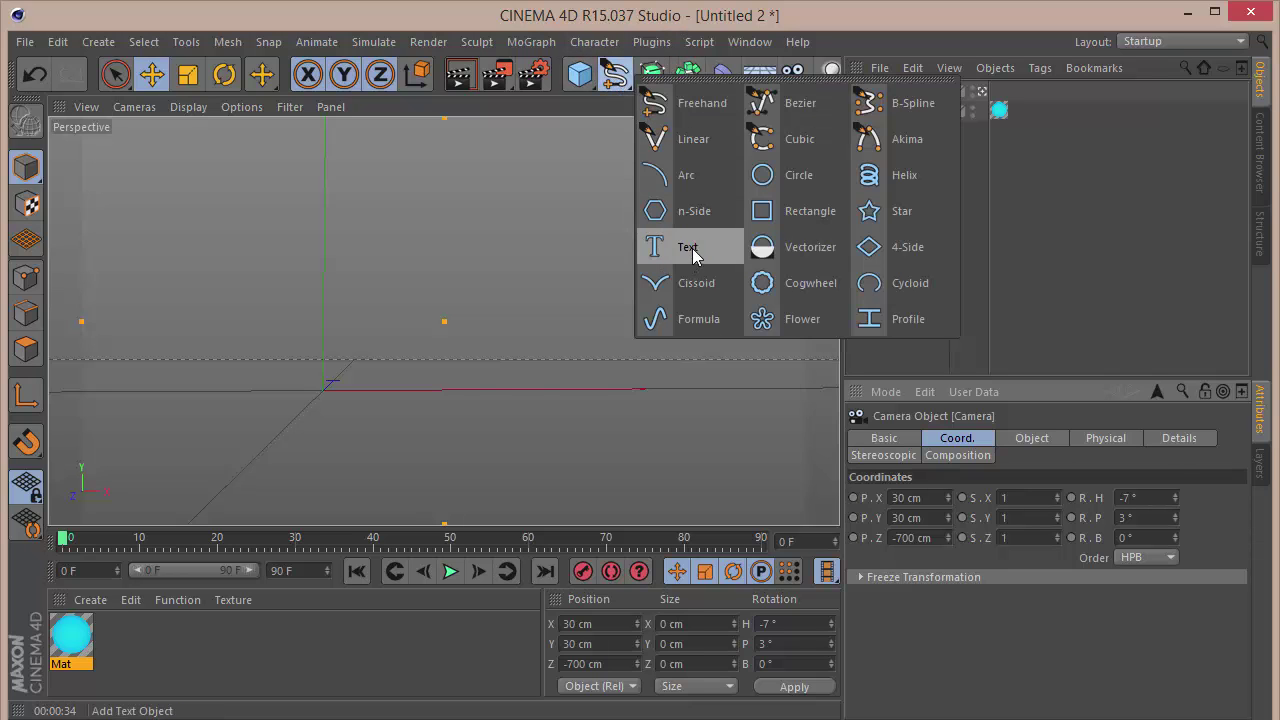
pyautogui.click(690, 247)
pyautogui.moveTo(900, 92); pyautogui.dragTo(914, 200)
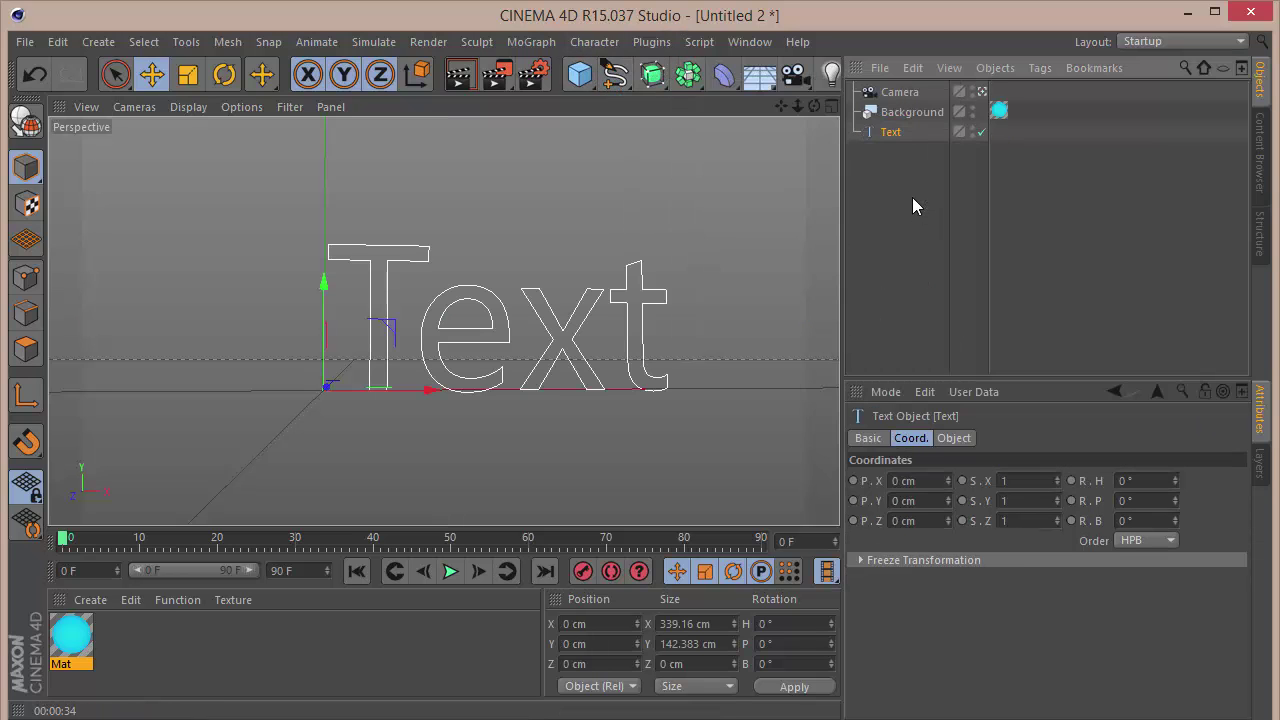
pyautogui.doubleClick(897, 133)
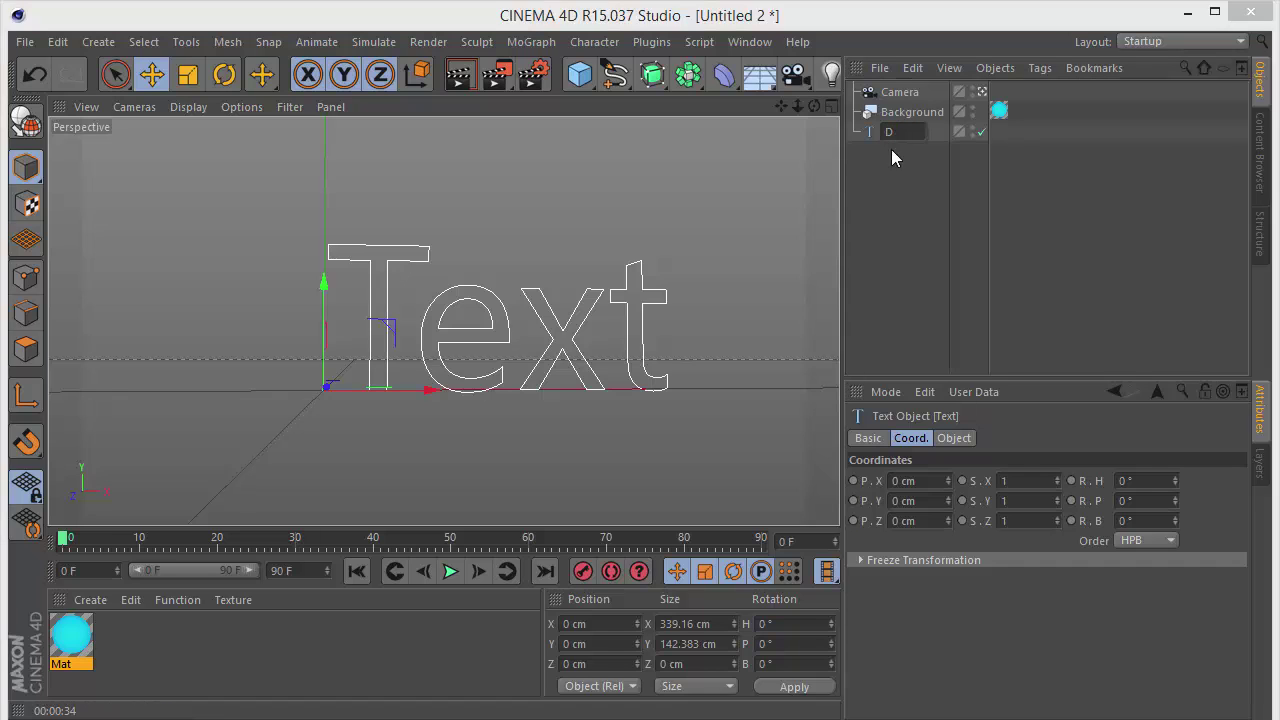
pyautogui.press('Return')
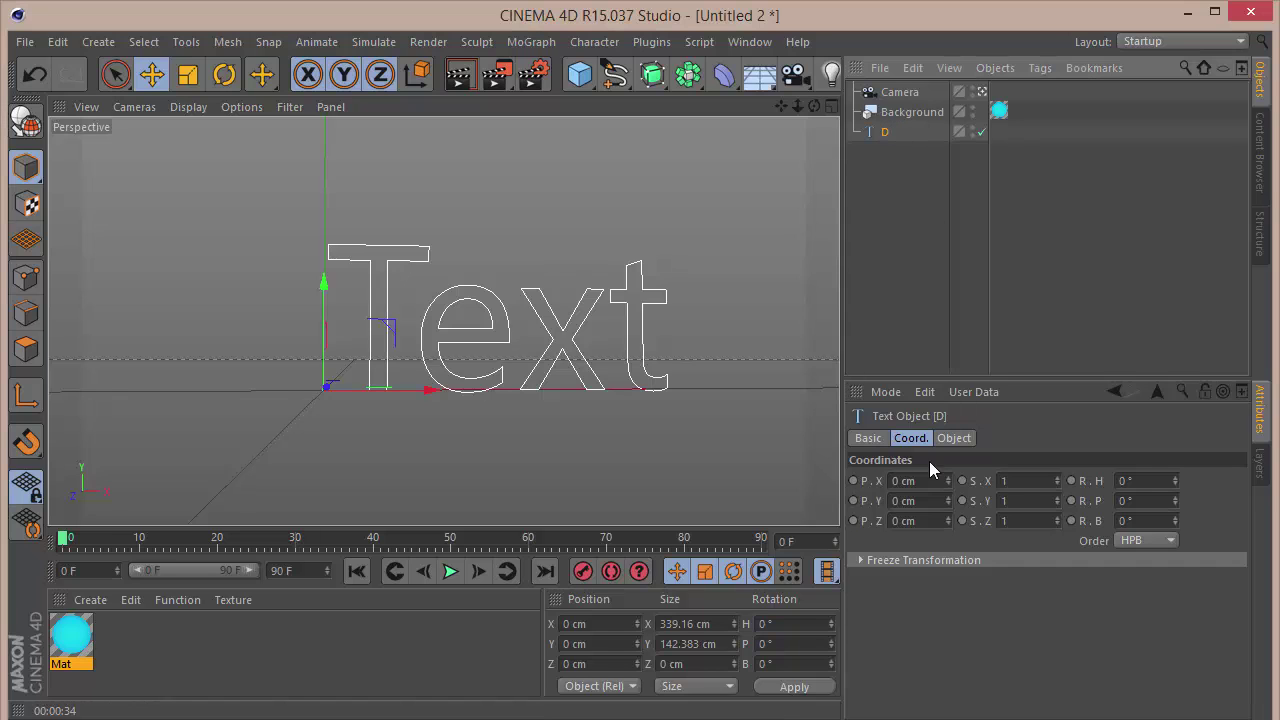
# Set the font of the D text spline to Bauhaus 93
pyautogui.click(956, 441)
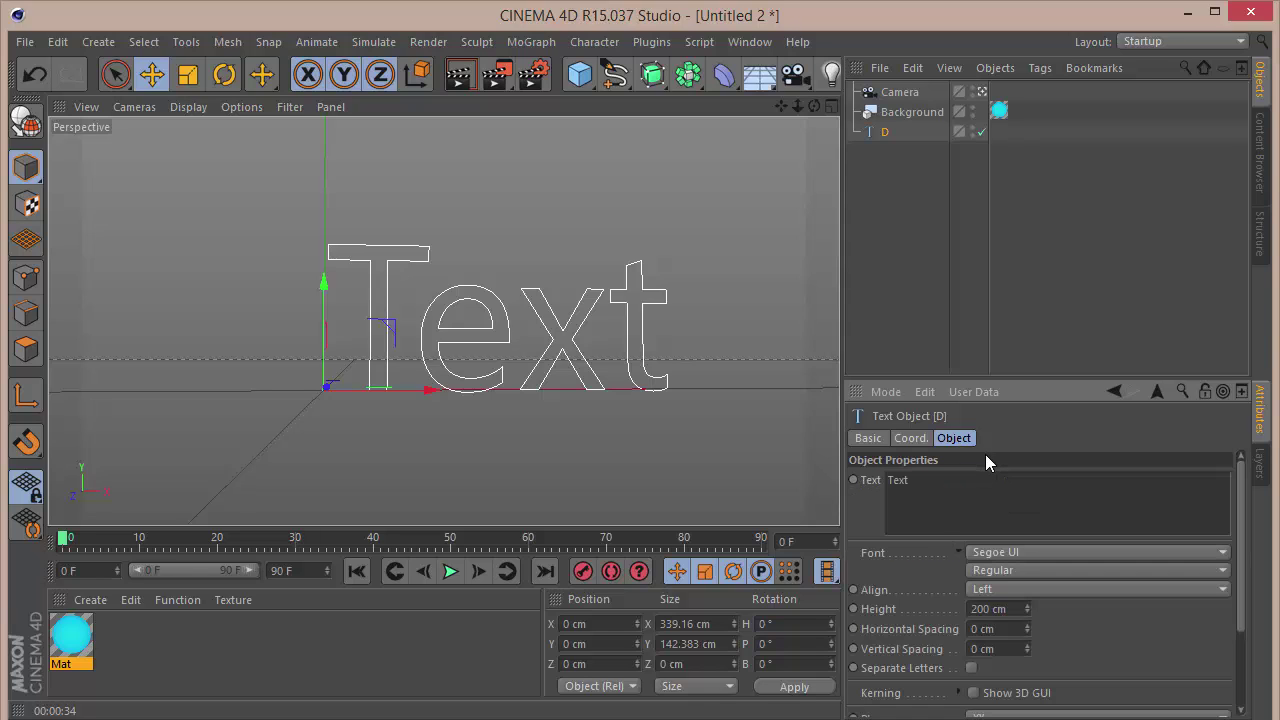
pyautogui.click(1018, 552)
pyautogui.scroll(10, 1062, 188)
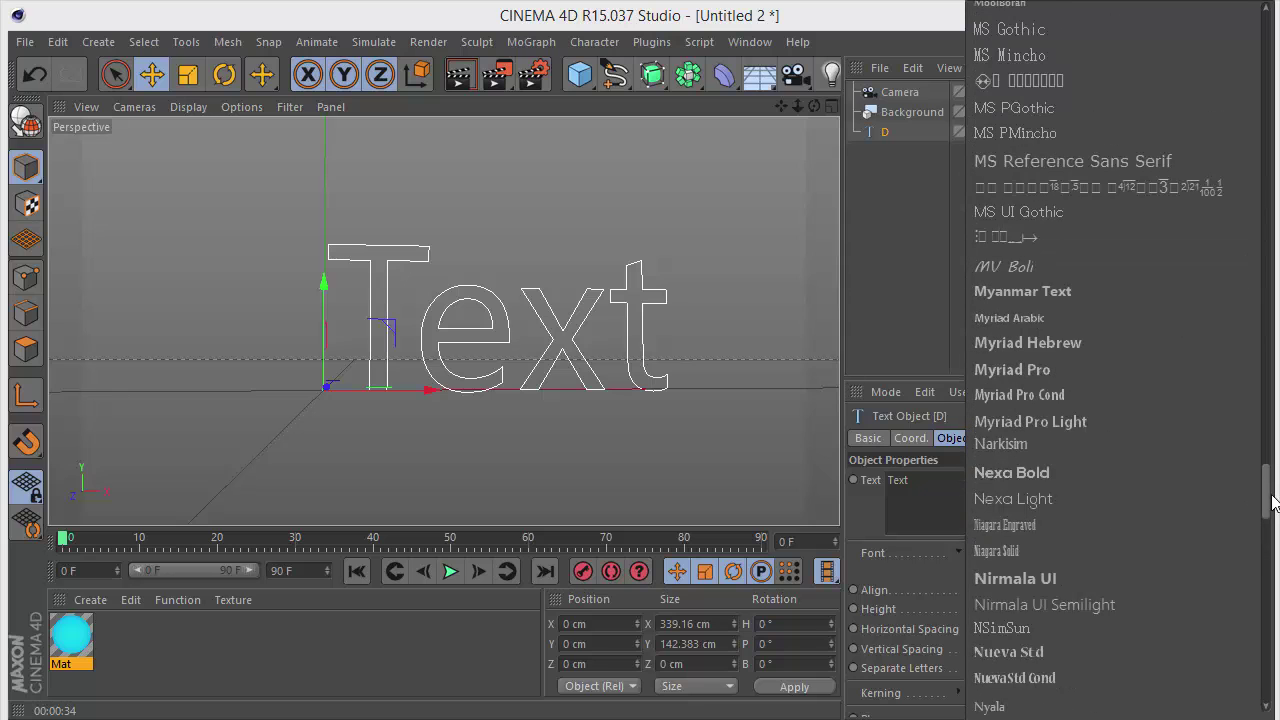
pyautogui.moveTo(1266, 492); pyautogui.dragTo(1231, 114)
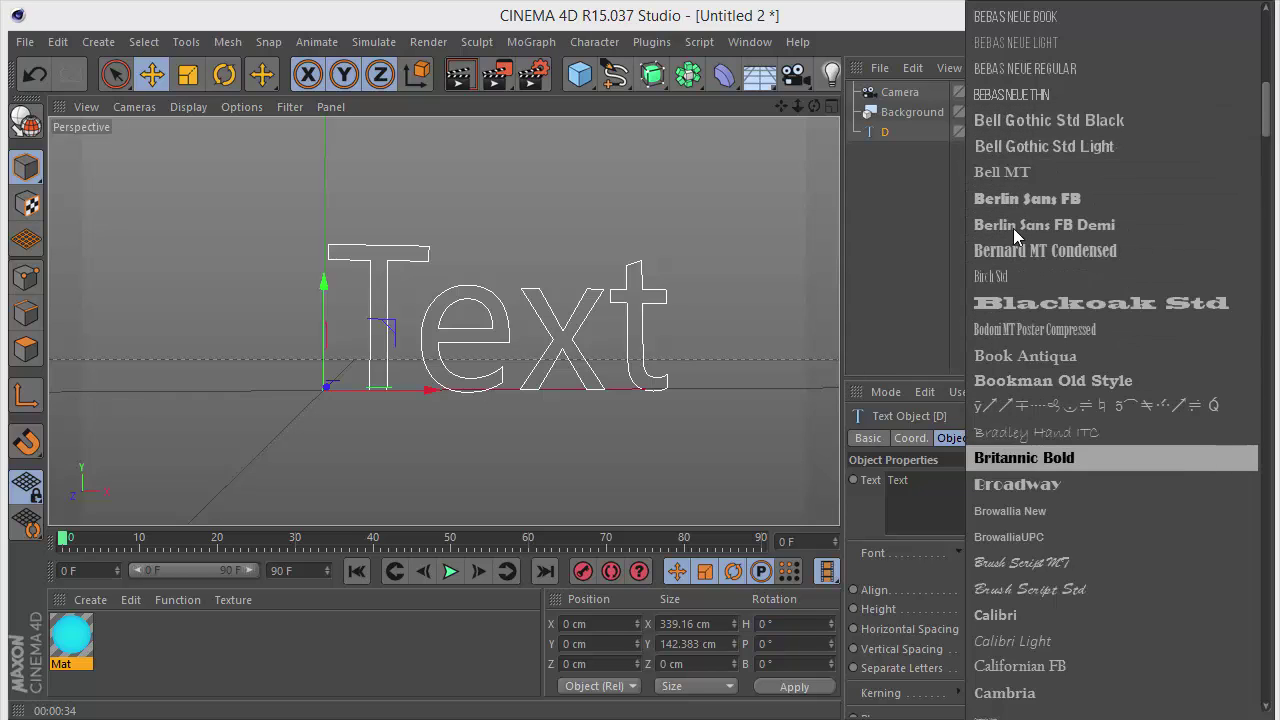
pyautogui.scroll(2, 1013, 228)
pyautogui.scroll(1, 1013, 228)
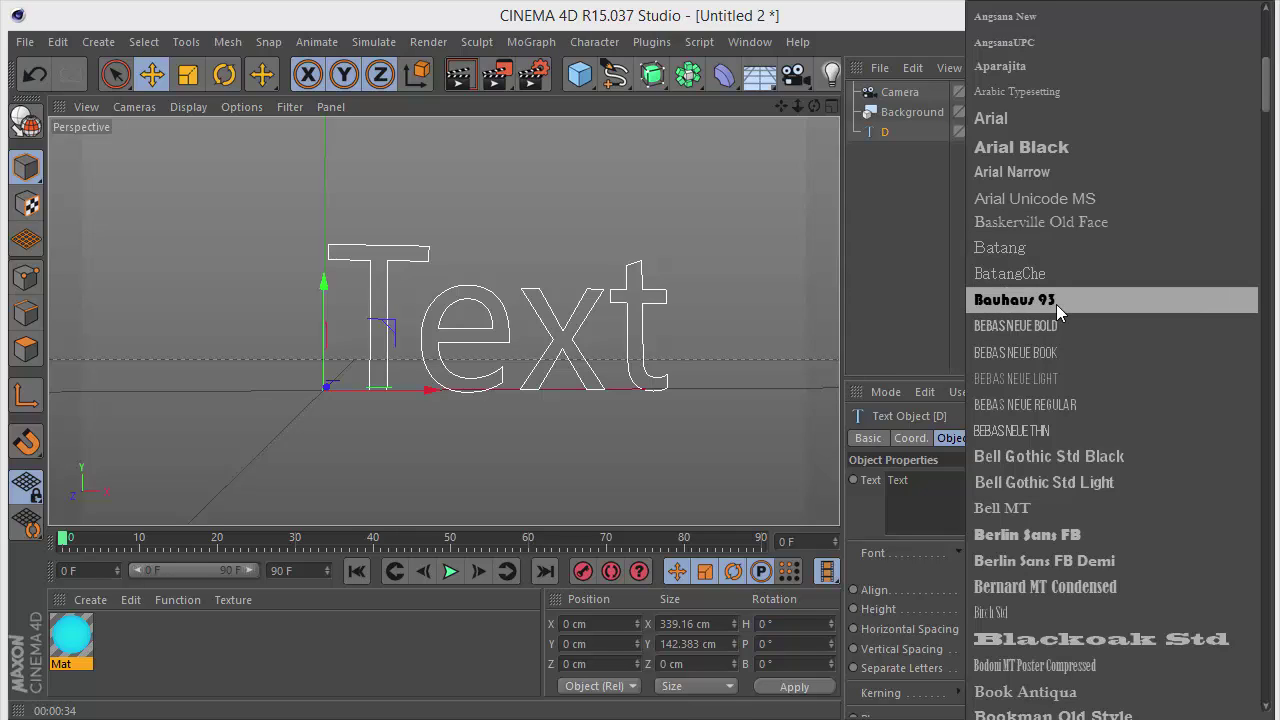
pyautogui.click(1012, 302)
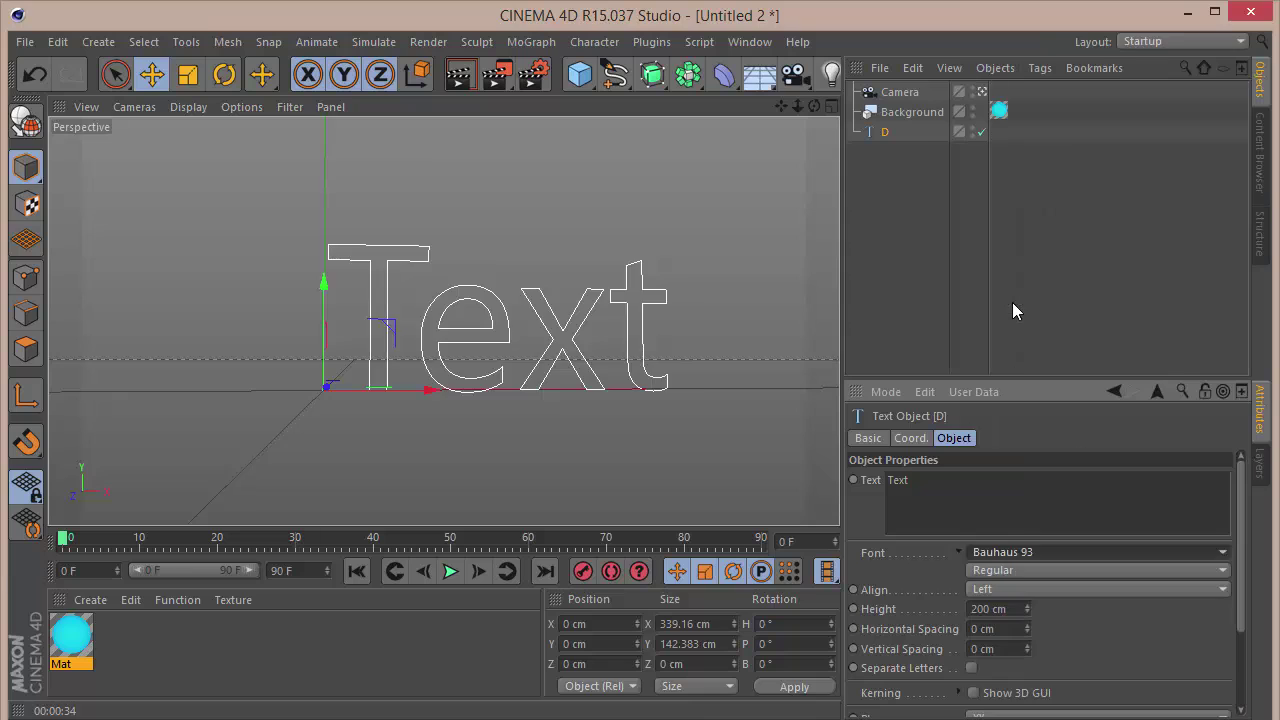
# Replace the spline's text with a lowercase d and set its alignment to Middle
pyautogui.moveTo(931, 509); pyautogui.dragTo(886, 480)
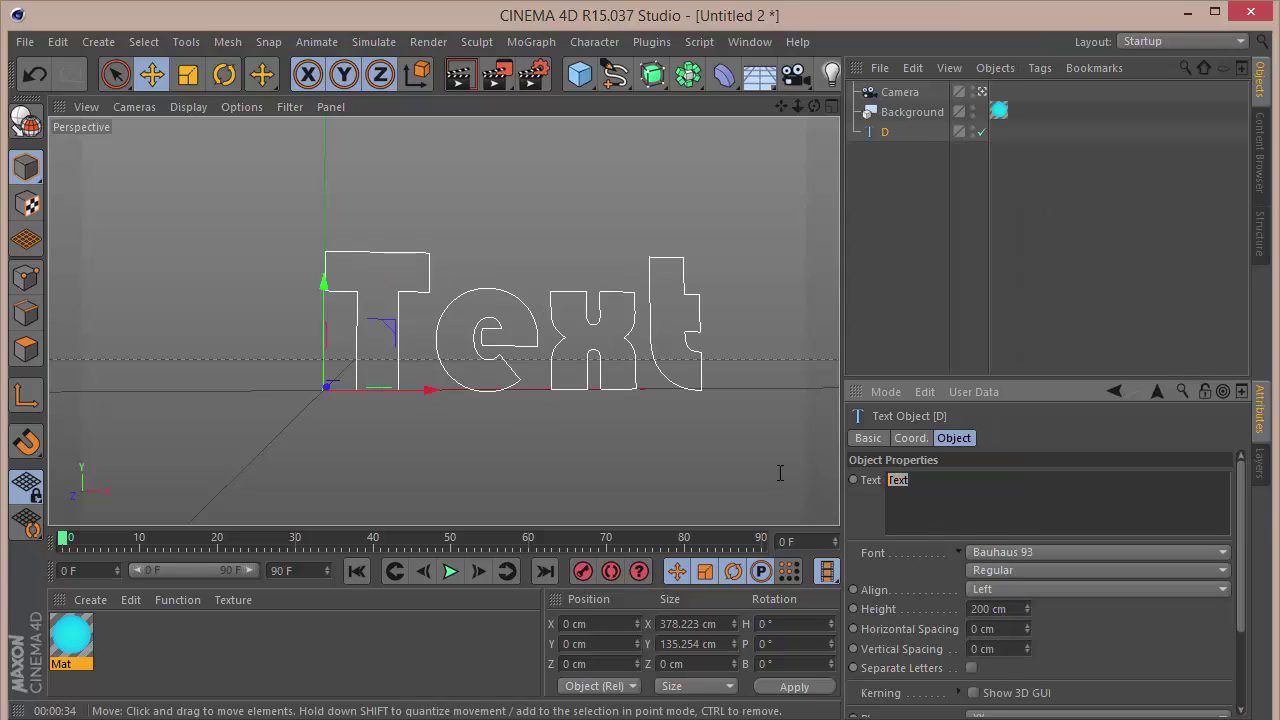
pyautogui.write('d')
pyautogui.click(1146, 647)
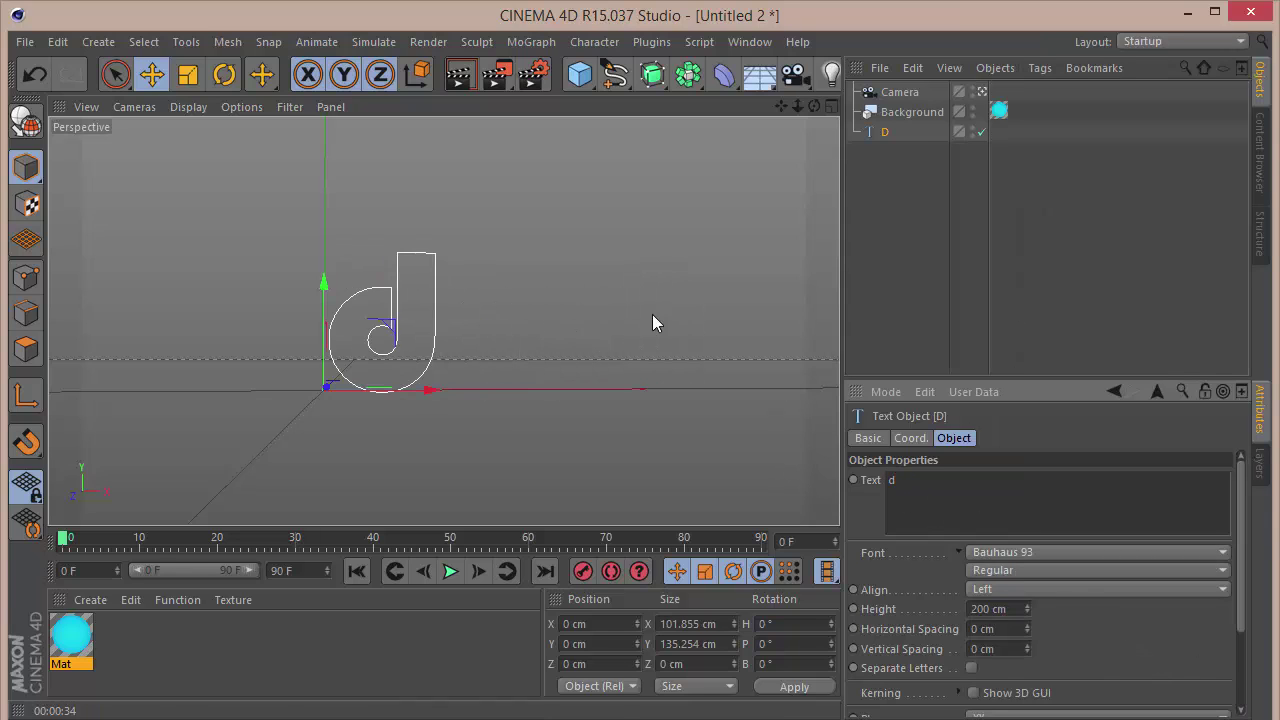
pyautogui.moveTo(809, 113); pyautogui.dragTo(443, 320)
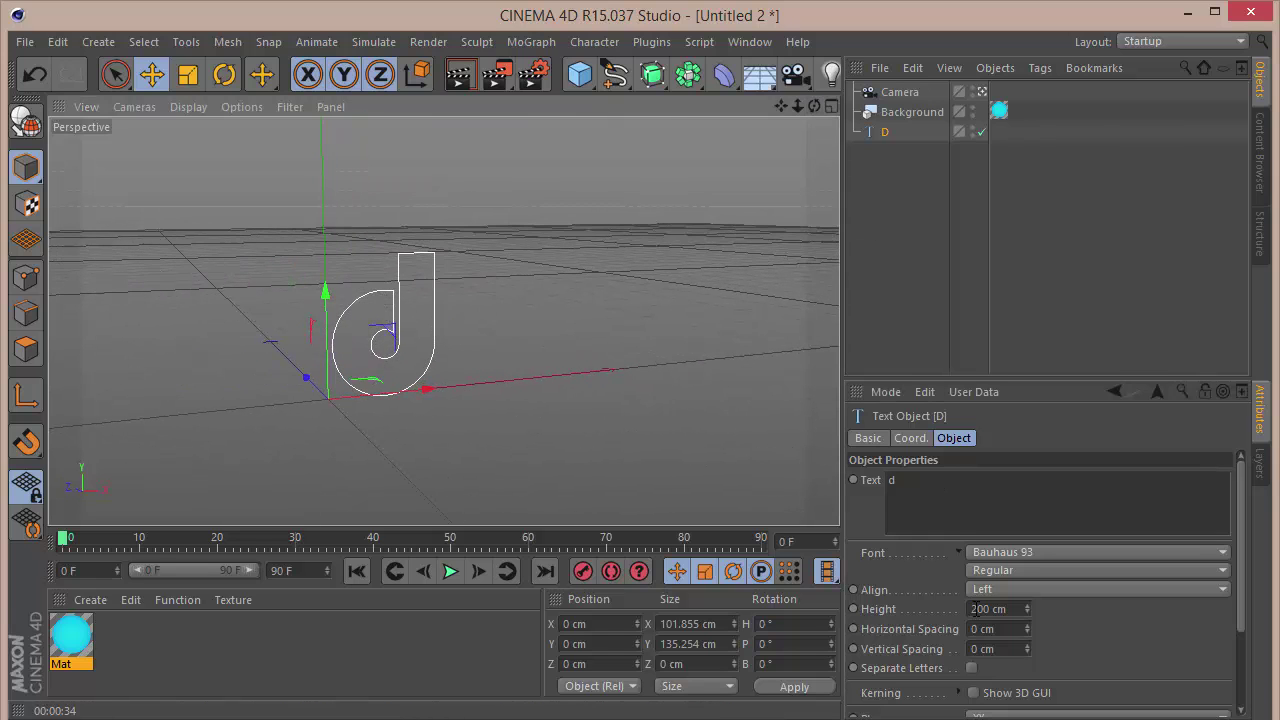
pyautogui.click(995, 590)
pyautogui.click(1001, 628)
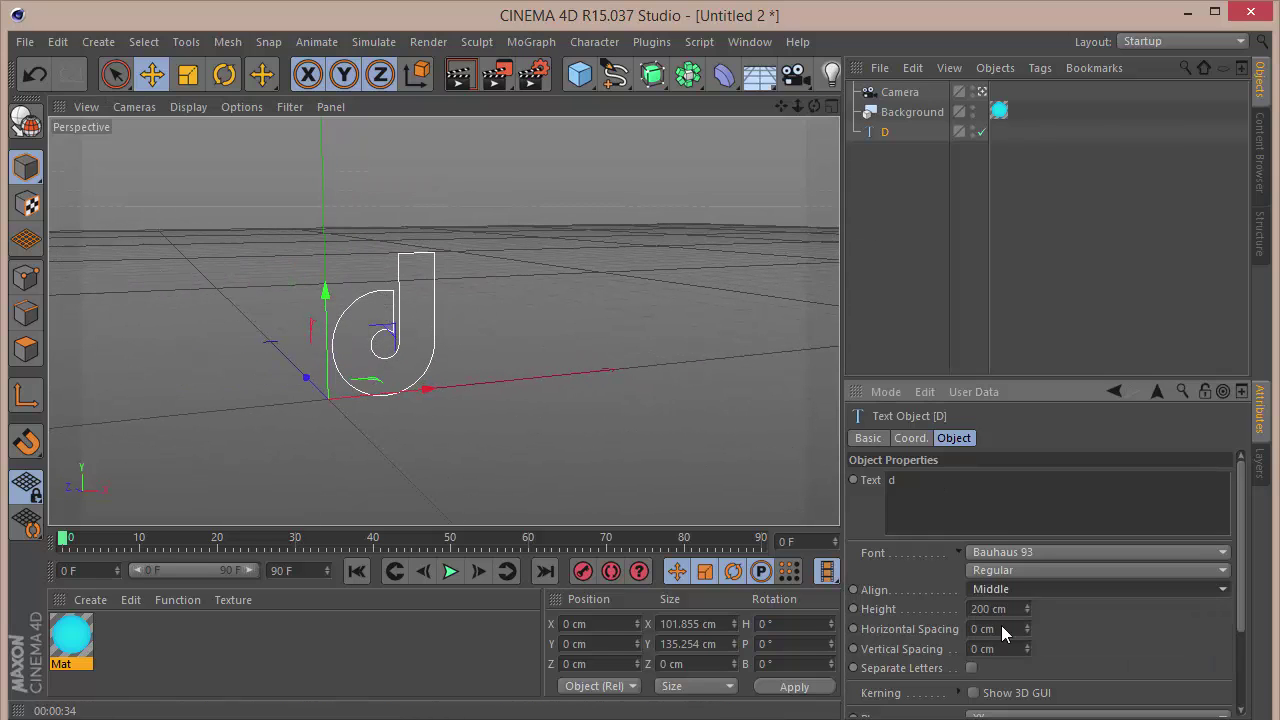
# Undo the accidental camera movement, look through the camera again and check its coordinates
pyautogui.click(900, 91)
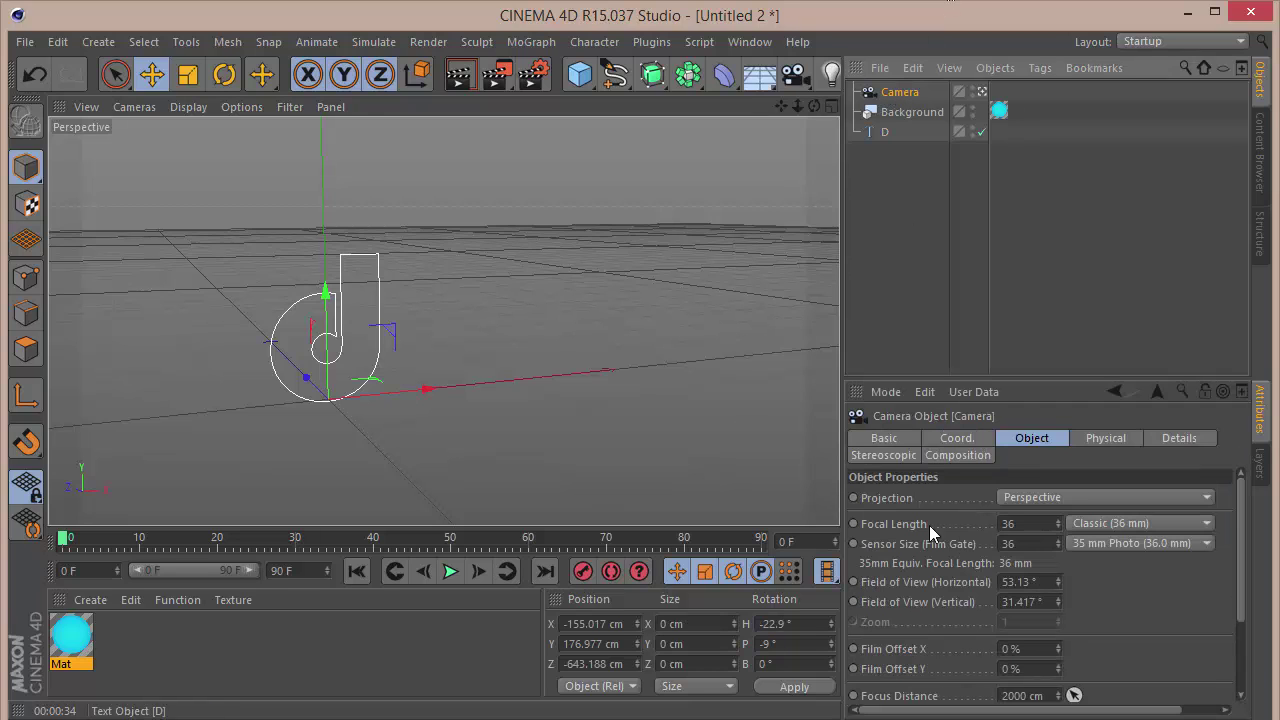
pyautogui.click(952, 441)
pyautogui.moveTo(972, 497); pyautogui.dragTo(996, 497)
pyautogui.hotkey('ctrl', 'z')
pyautogui.hotkey('ctrl', 'z')
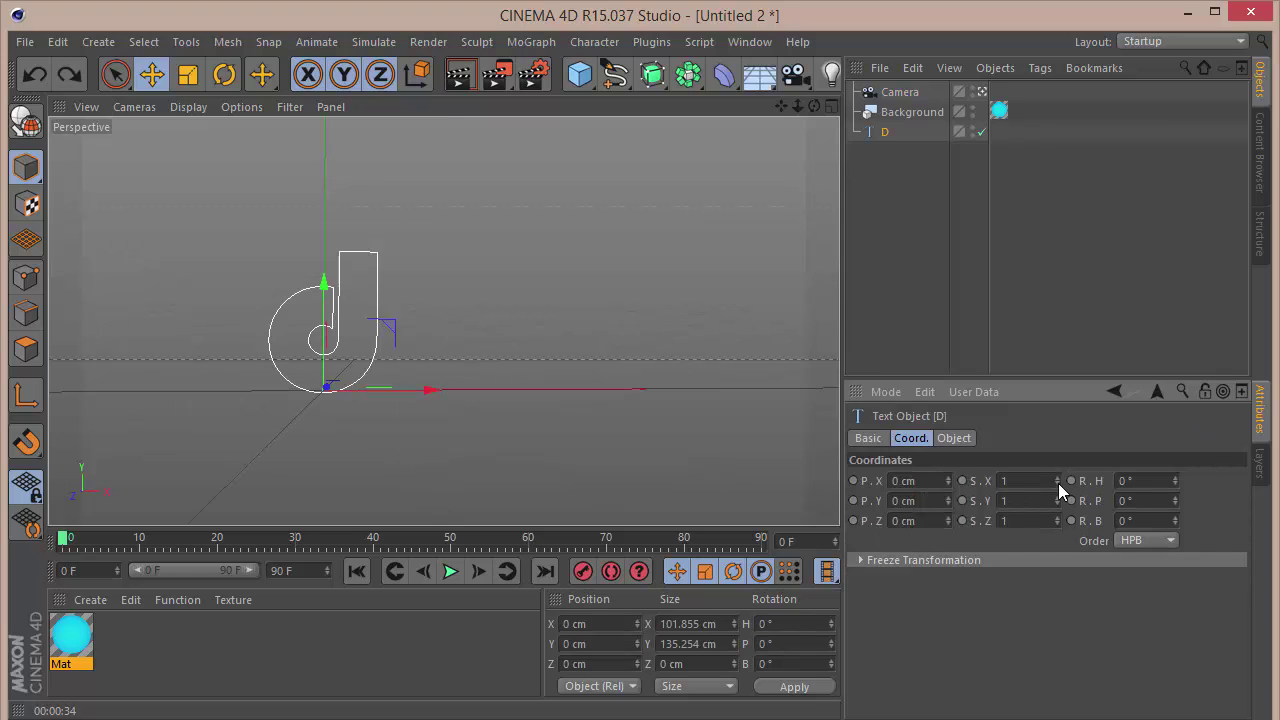
pyautogui.hotkey('ctrl', 'z')
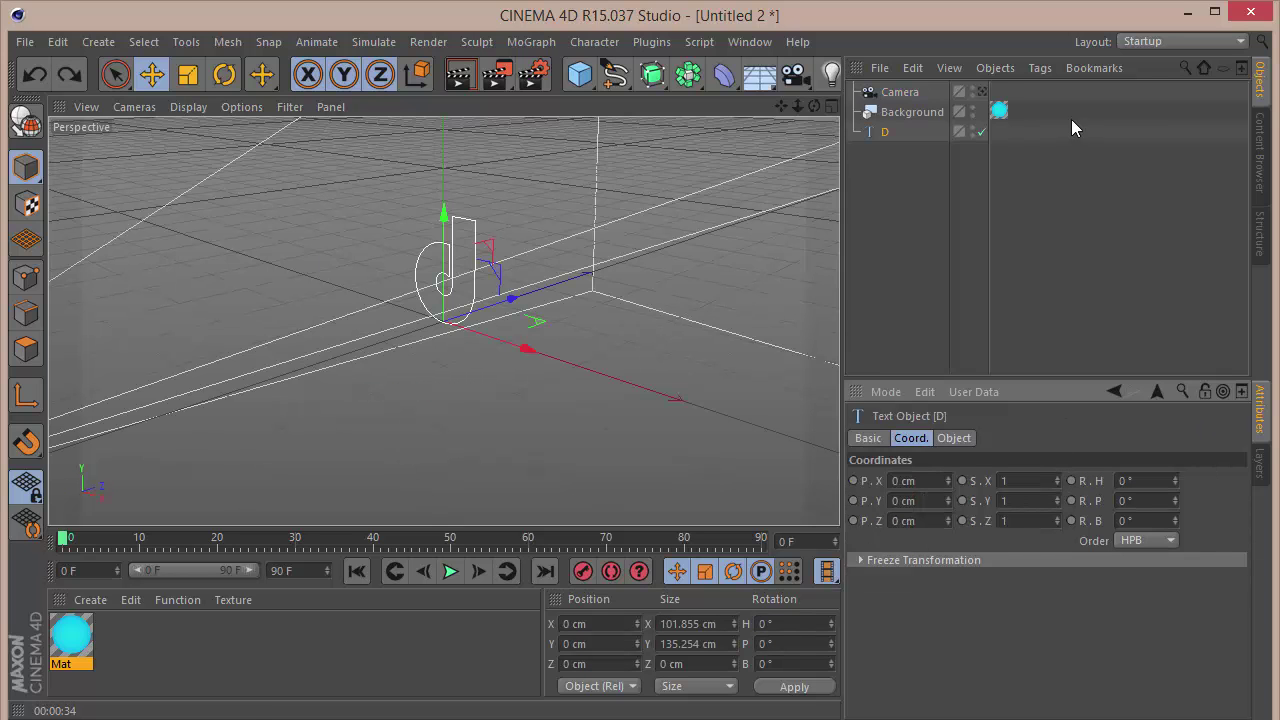
pyautogui.click(982, 92)
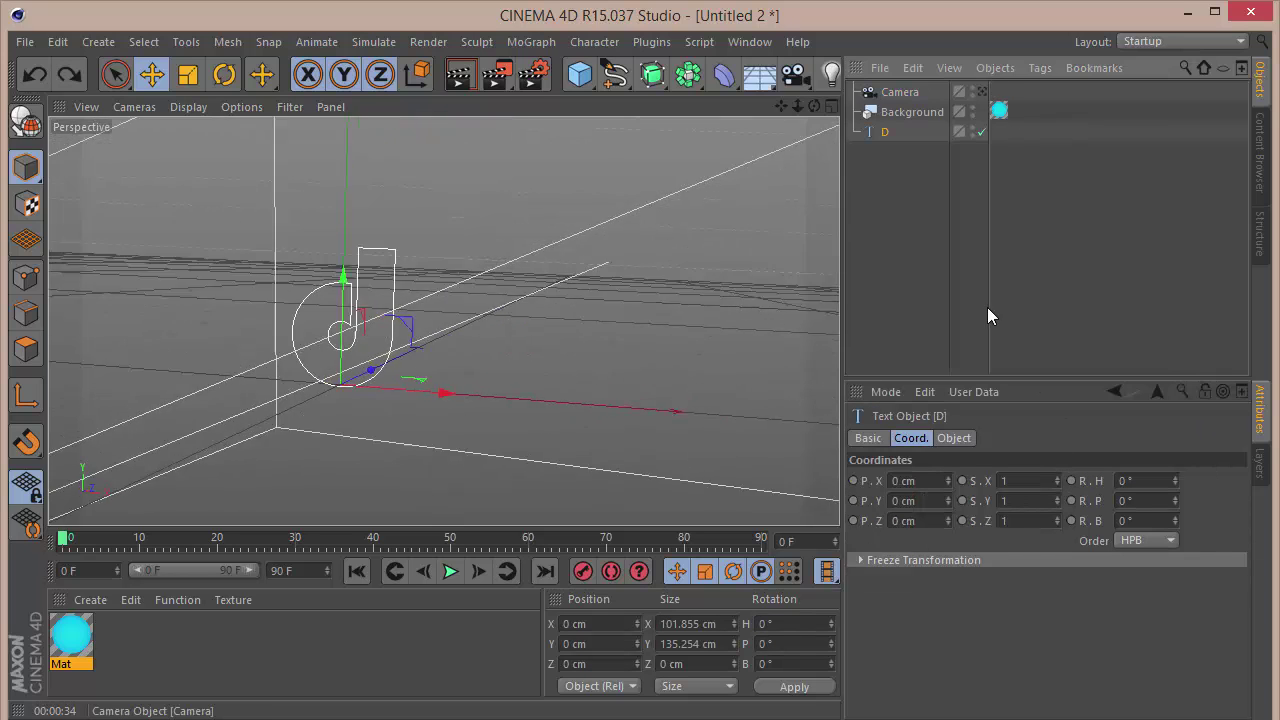
pyautogui.click(900, 92)
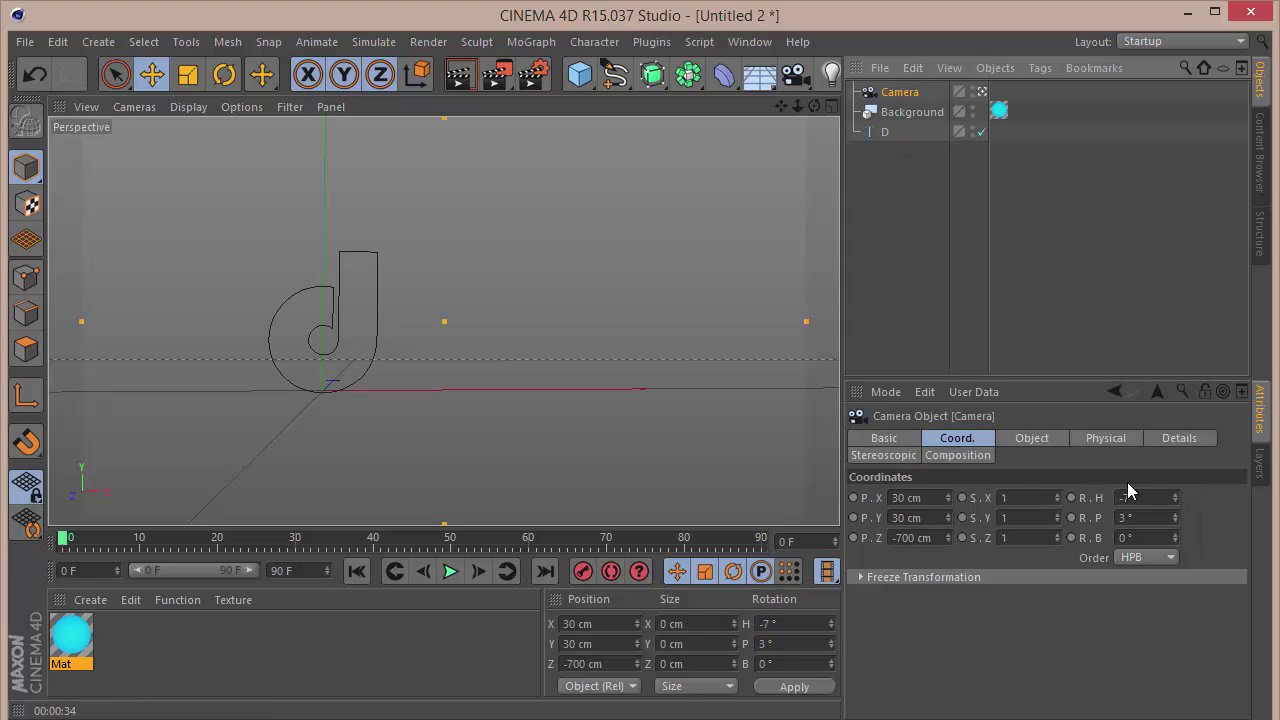
# Leave the camera view and hide the Camera object in the viewport
pyautogui.click(1051, 88)
pyautogui.click(982, 91)
pyautogui.moveTo(815, 106); pyautogui.dragTo(500, 294)
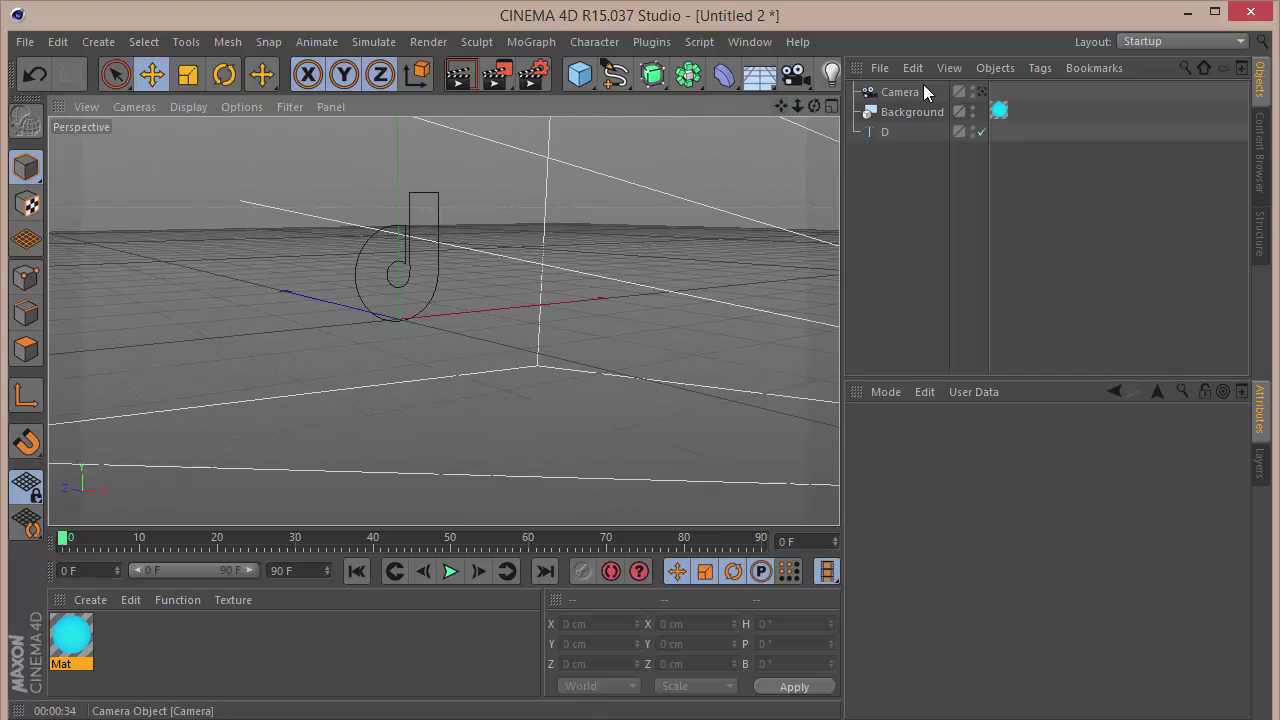
pyautogui.doubleClick(973, 88)
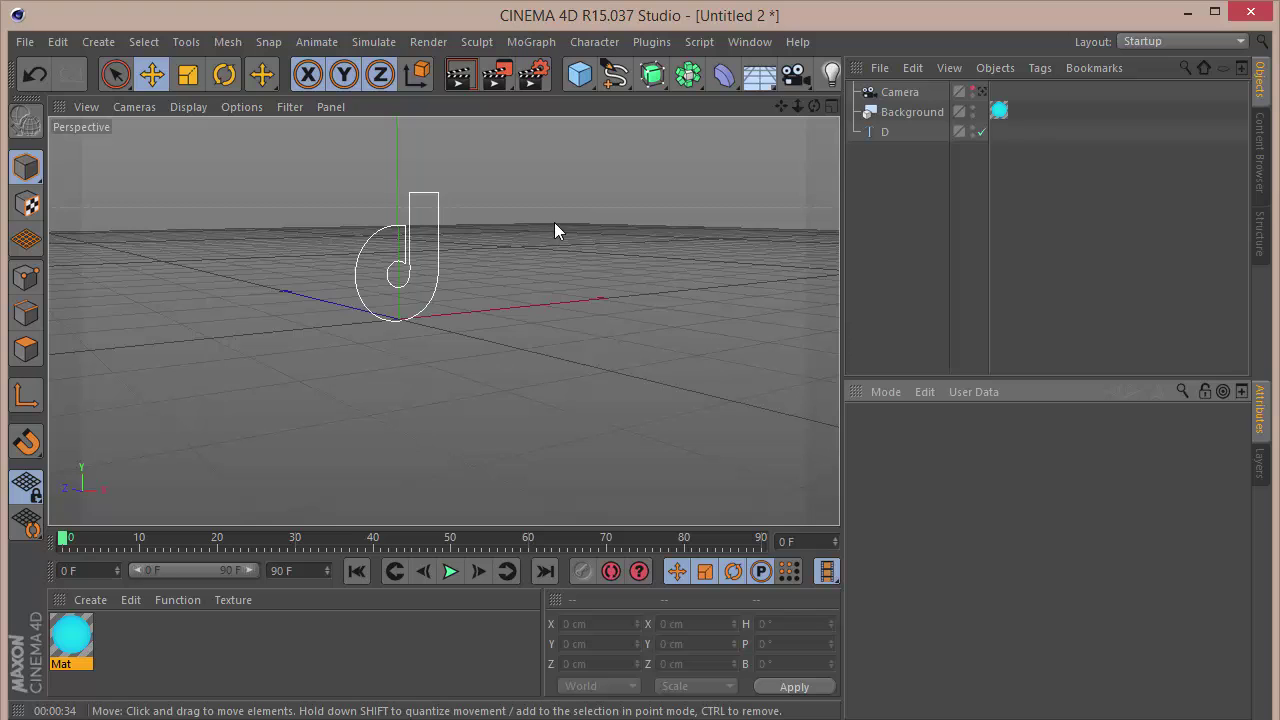
# Add a Sweep object and a Circle spline with a radius of 2.5 cm
pyautogui.moveTo(652, 73); pyautogui.dragTo(738, 200)
pyautogui.moveTo(658, 76); pyautogui.dragTo(757, 179)
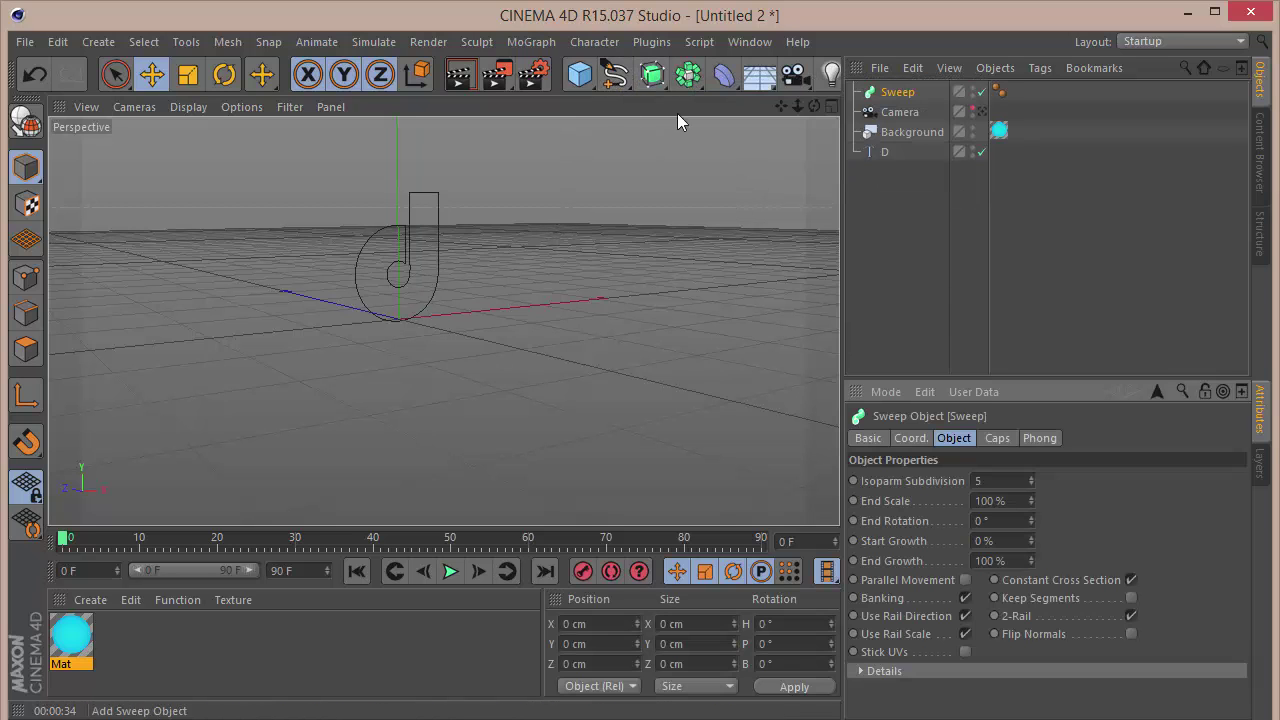
pyautogui.moveTo(614, 73); pyautogui.dragTo(803, 180)
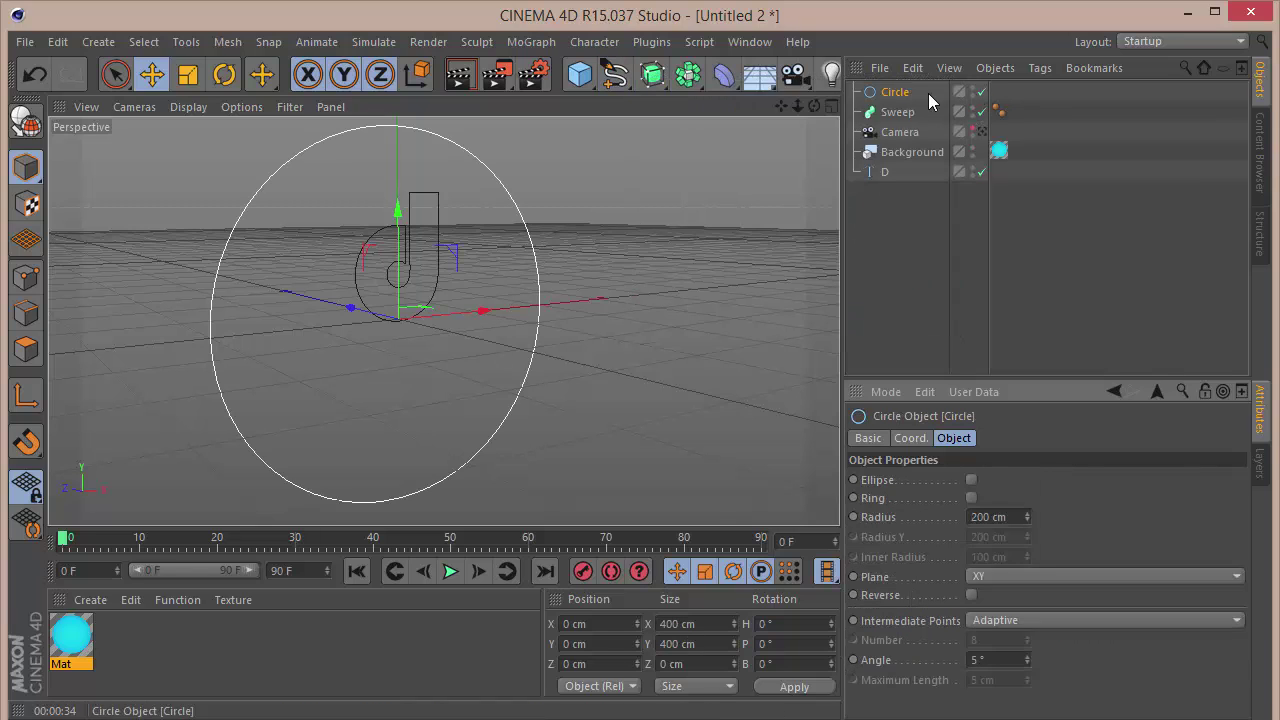
pyautogui.doubleClick(1013, 517)
pyautogui.write('2.5')
pyautogui.press('Return')
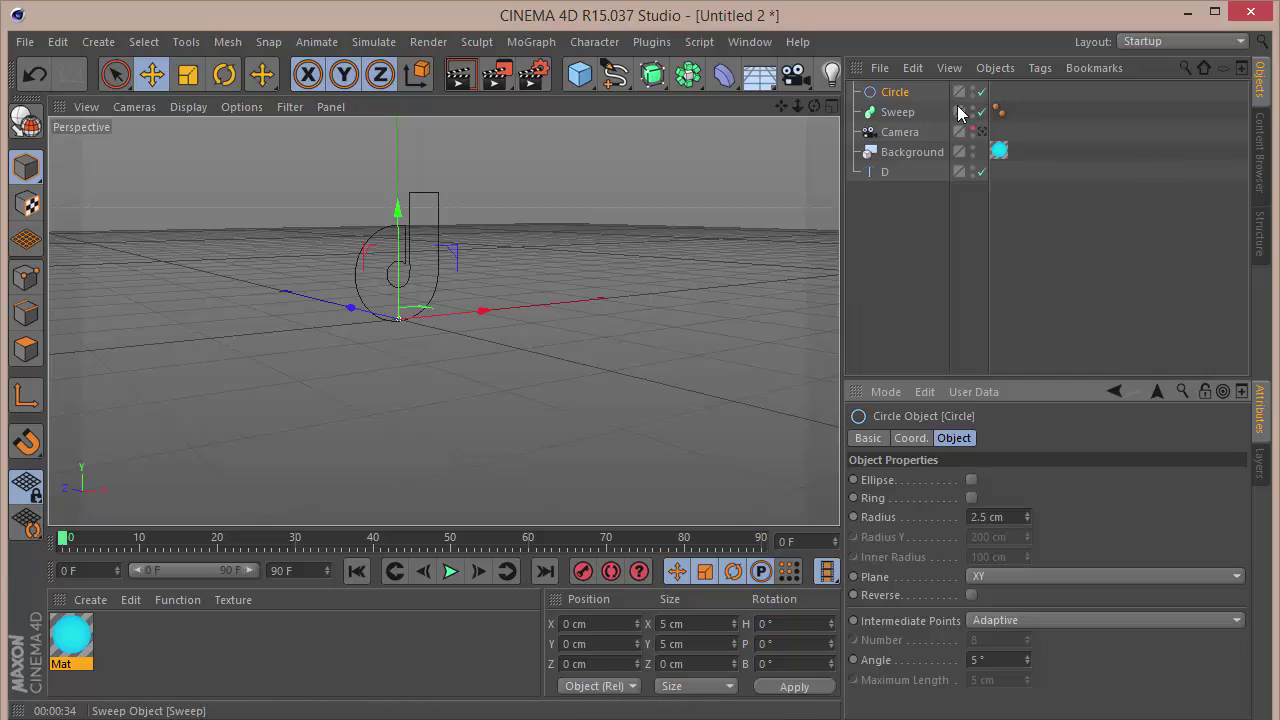
# Place Sweep below Background and nest the Circle and D splines under it, with Circle first
pyautogui.moveTo(889, 97); pyautogui.dragTo(886, 214)
pyautogui.moveTo(886, 92); pyautogui.dragTo(899, 182)
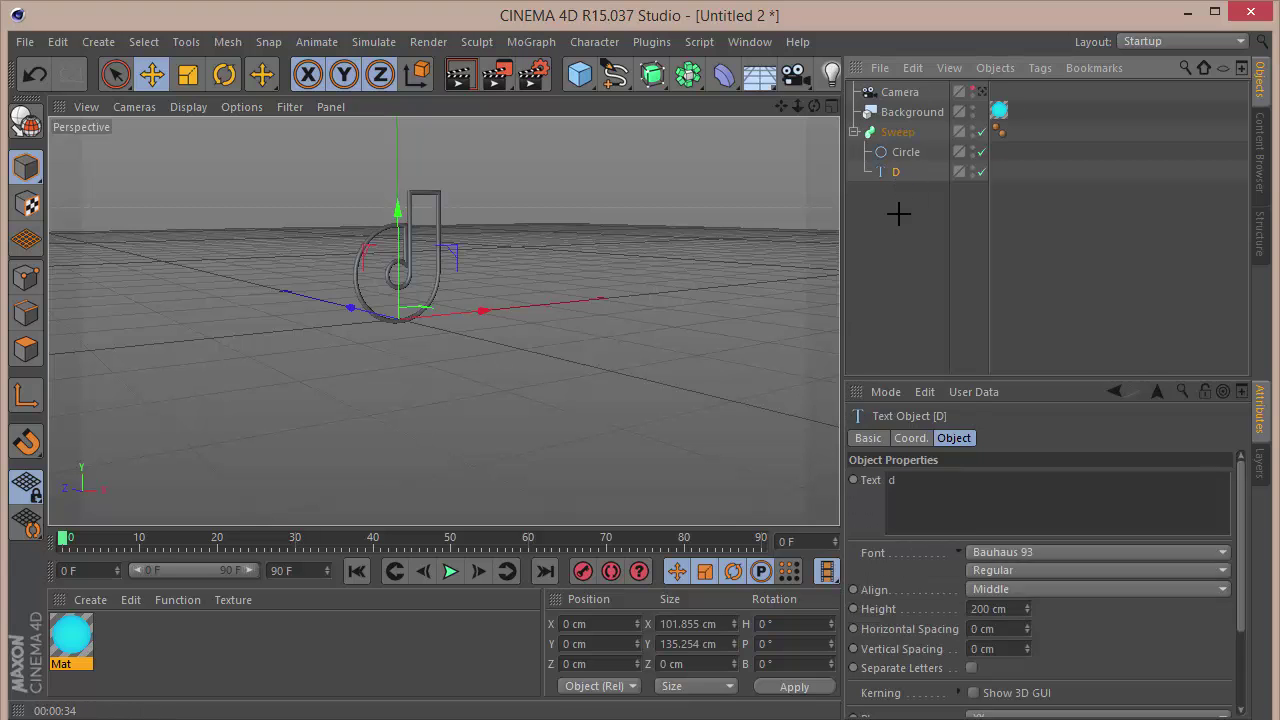
pyautogui.click(899, 214)
# Duplicate the Sweep object, place the copy below the original and expand its children
pyautogui.moveTo(814, 106); pyautogui.dragTo(868, 160)
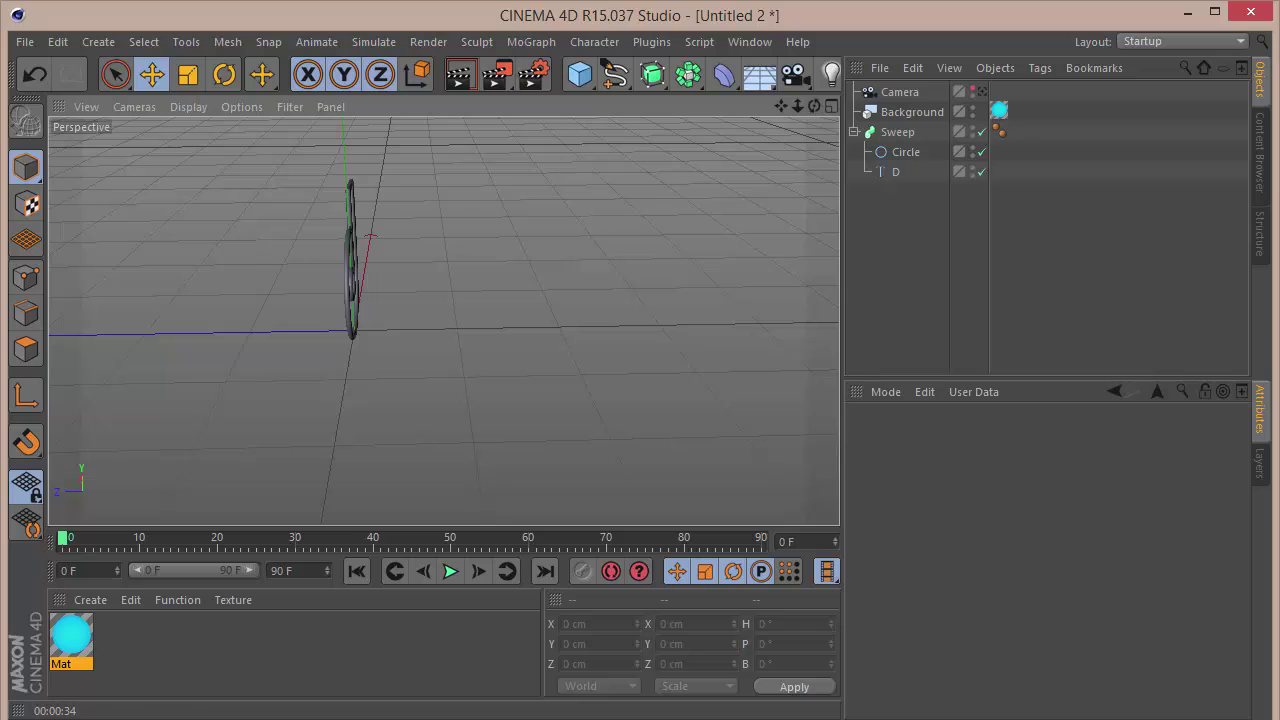
pyautogui.click(854, 132)
pyautogui.click(891, 133)
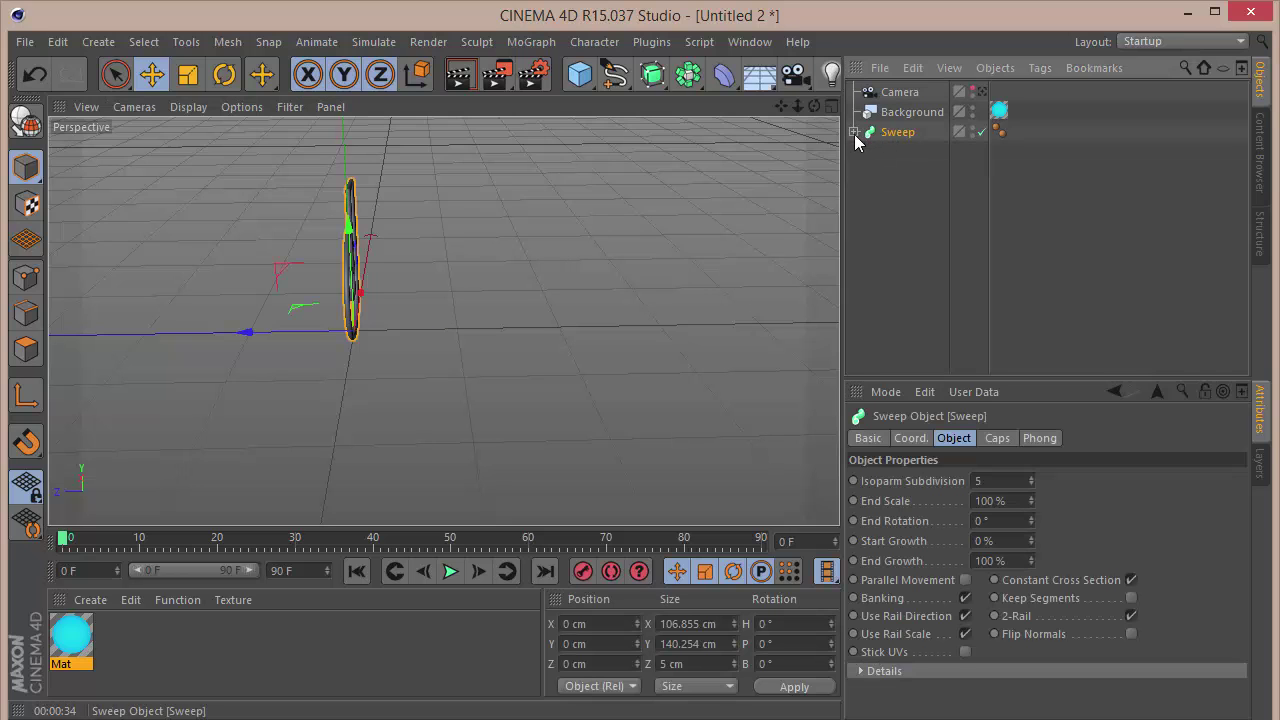
pyautogui.hotkey('ctrl', 'c')
pyautogui.hotkey('ctrl', 'v')
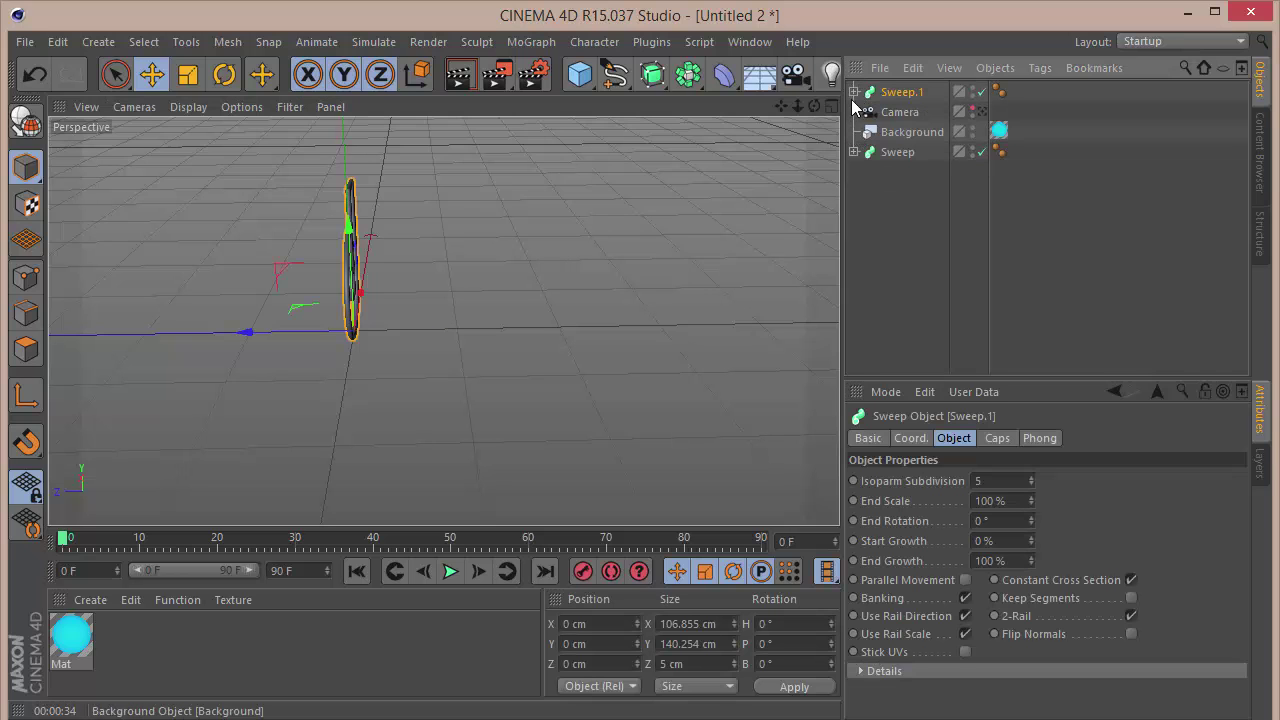
pyautogui.moveTo(898, 93); pyautogui.dragTo(892, 182)
pyautogui.click(854, 152)
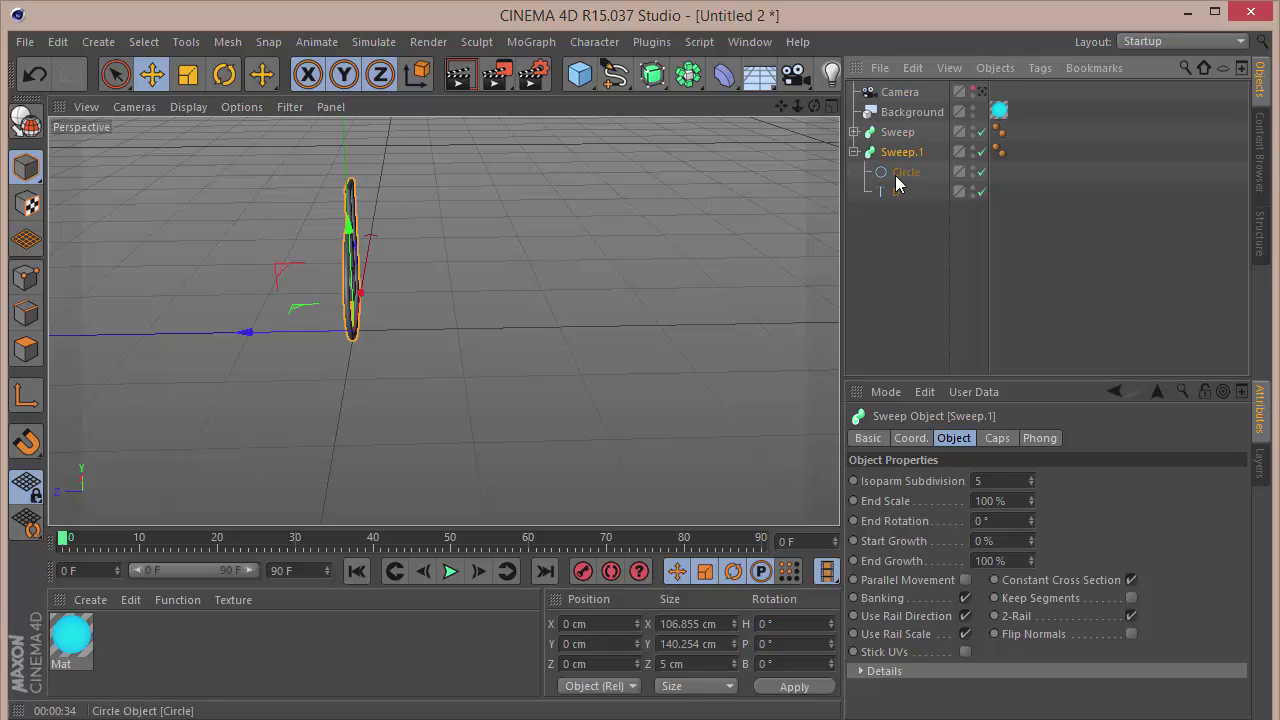
# Offset the D spline inside the copied sweep along Z, with a final Z position of 30 cm
pyautogui.click(896, 191)
pyautogui.moveTo(322, 331); pyautogui.dragTo(318, 368)
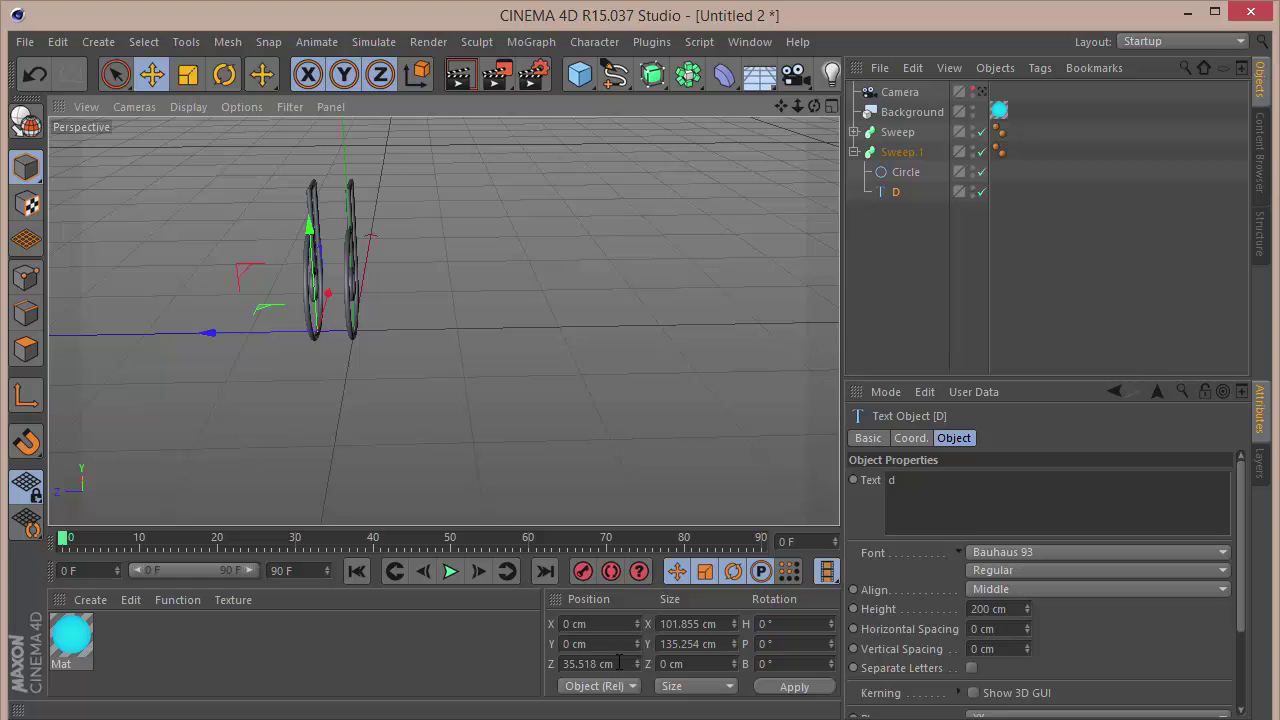
pyautogui.click(624, 666)
pyautogui.write('35')
pyautogui.press('Return')
pyautogui.moveTo(814, 106); pyautogui.dragTo(745, 112)
pyautogui.moveTo(443, 321); pyautogui.dragTo(432, 322)
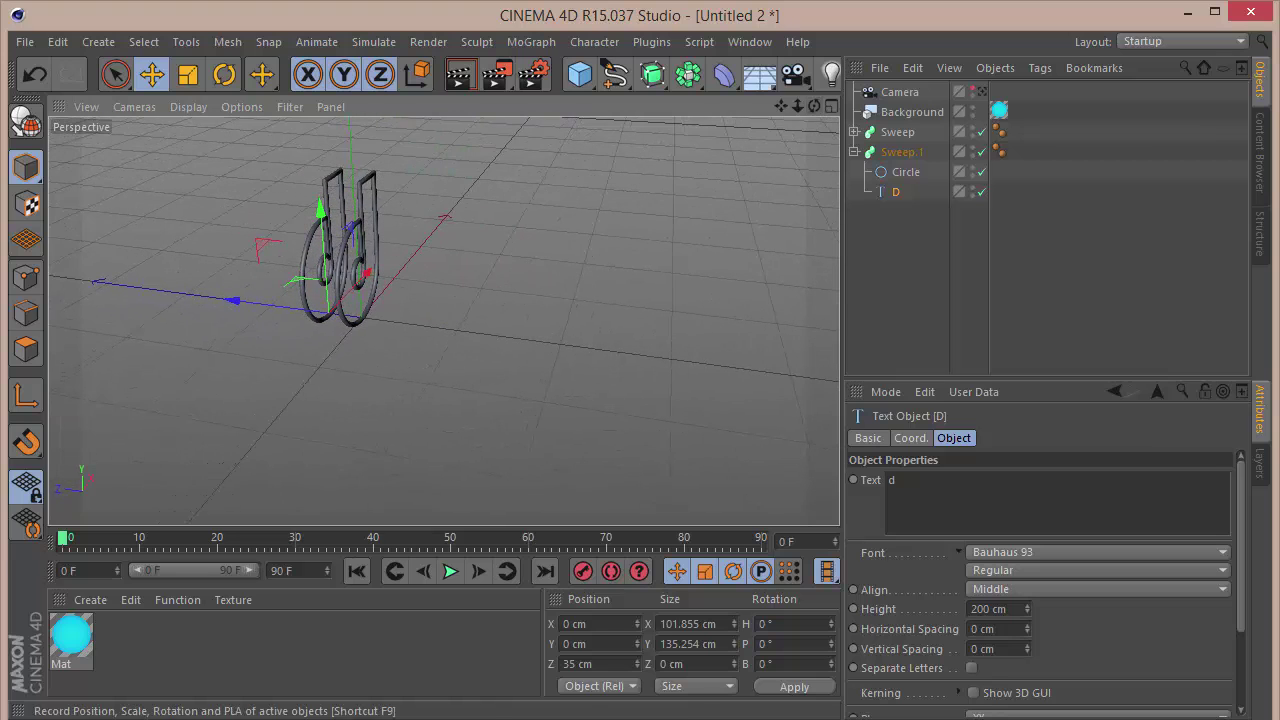
pyautogui.doubleClick(590, 664)
pyautogui.write('30')
pyautogui.press('Return')
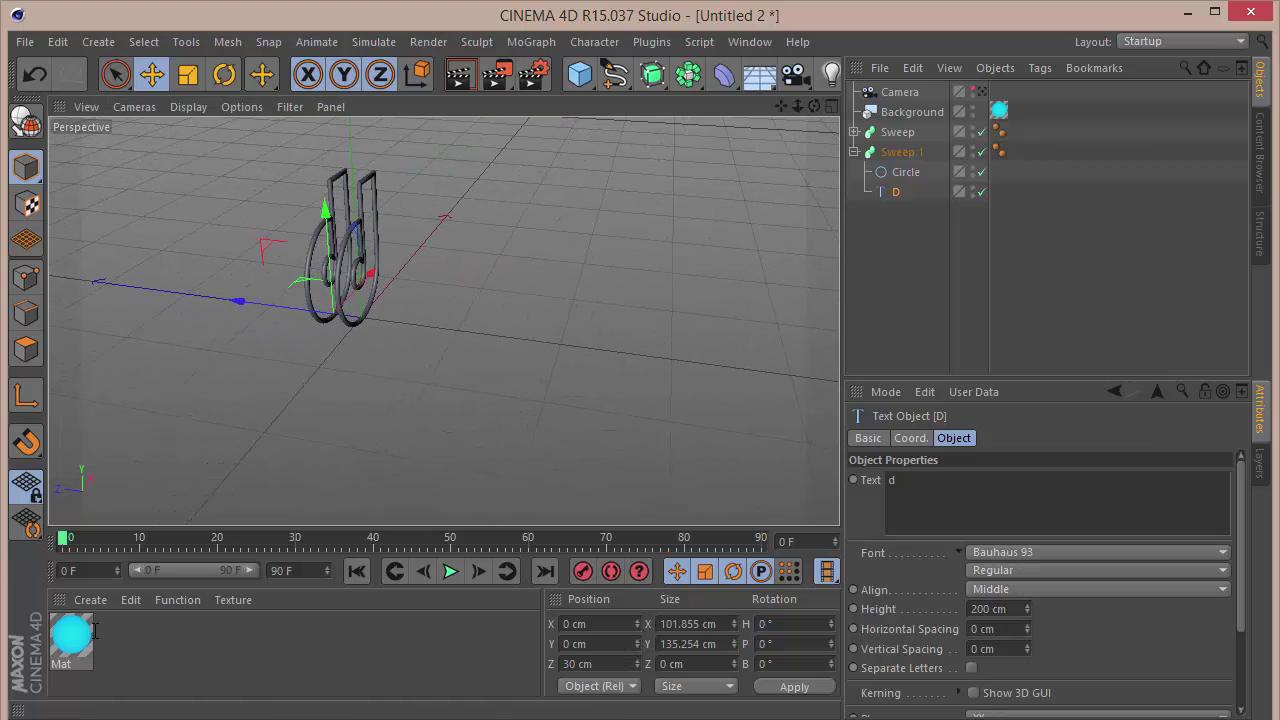
# Save the project as Pop Tut.c4d and deselect all objects
pyautogui.click(997, 296)
pyautogui.moveTo(814, 104); pyautogui.dragTo(443, 321)
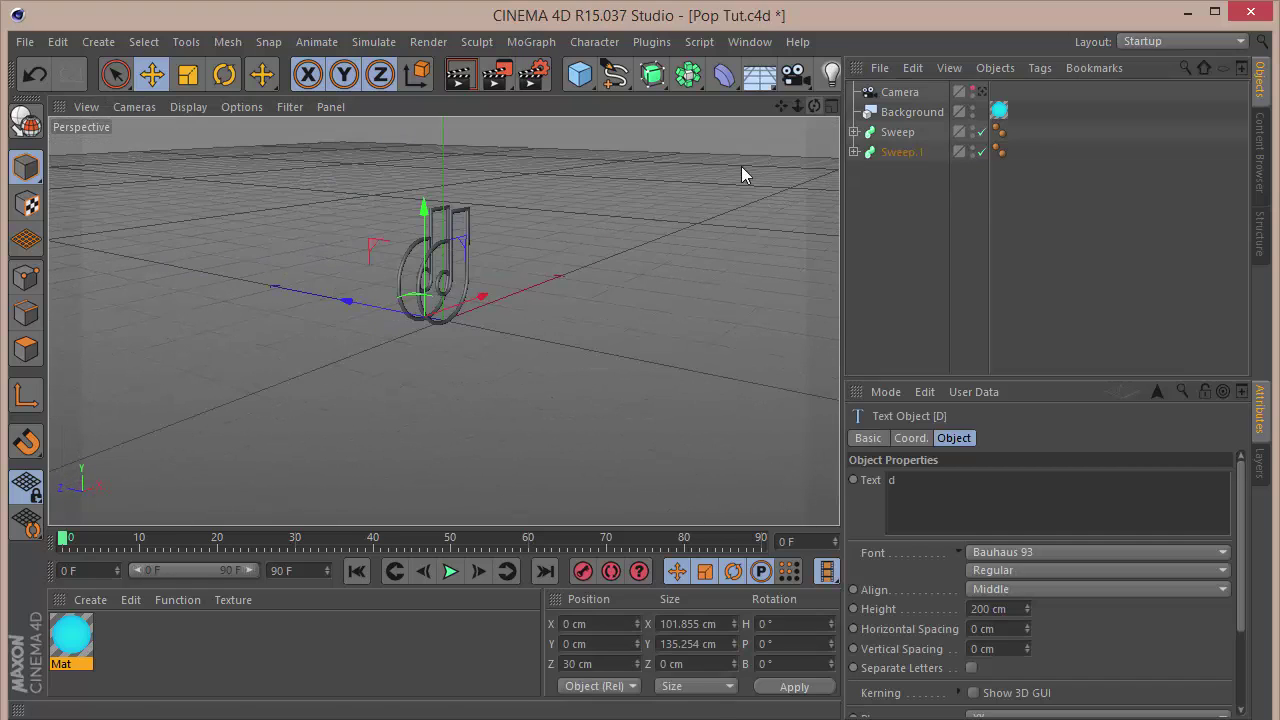
pyautogui.click(922, 229)
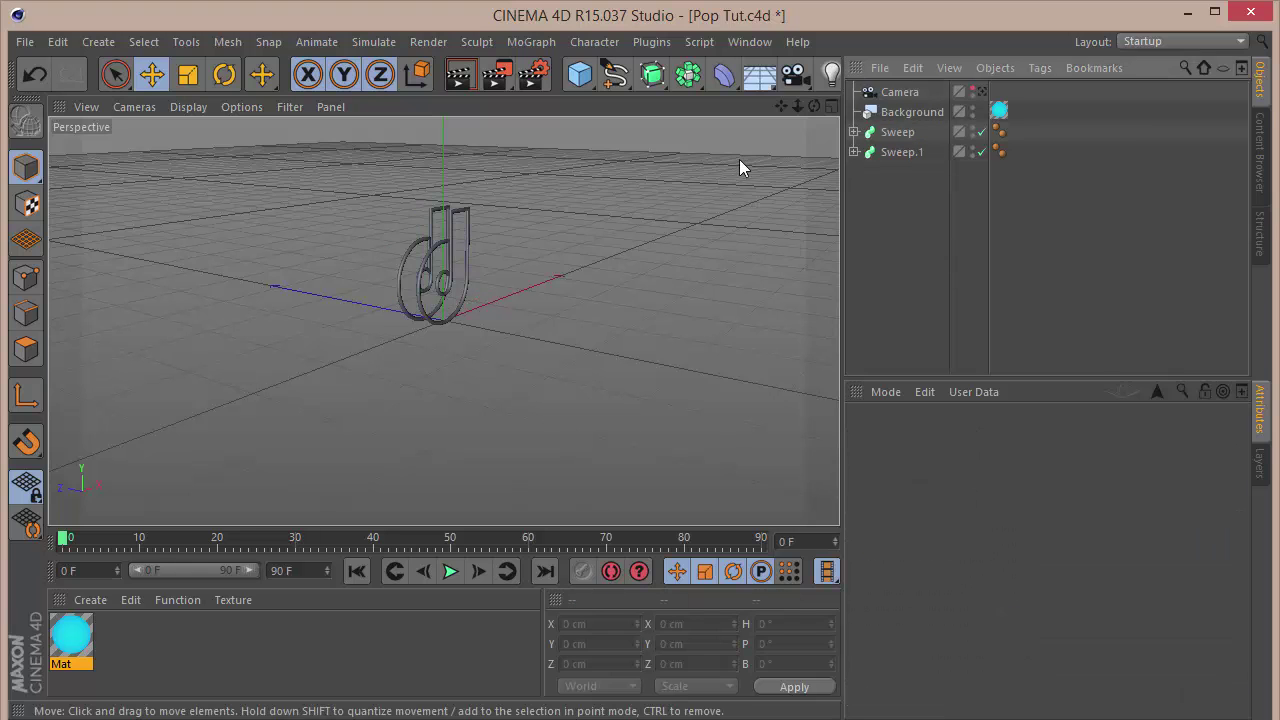
# Add a new Circle spline, set its plane to ZY and open its coordinate settings
pyautogui.moveTo(816, 109); pyautogui.dragTo(443, 320)
pyautogui.click(620, 80)
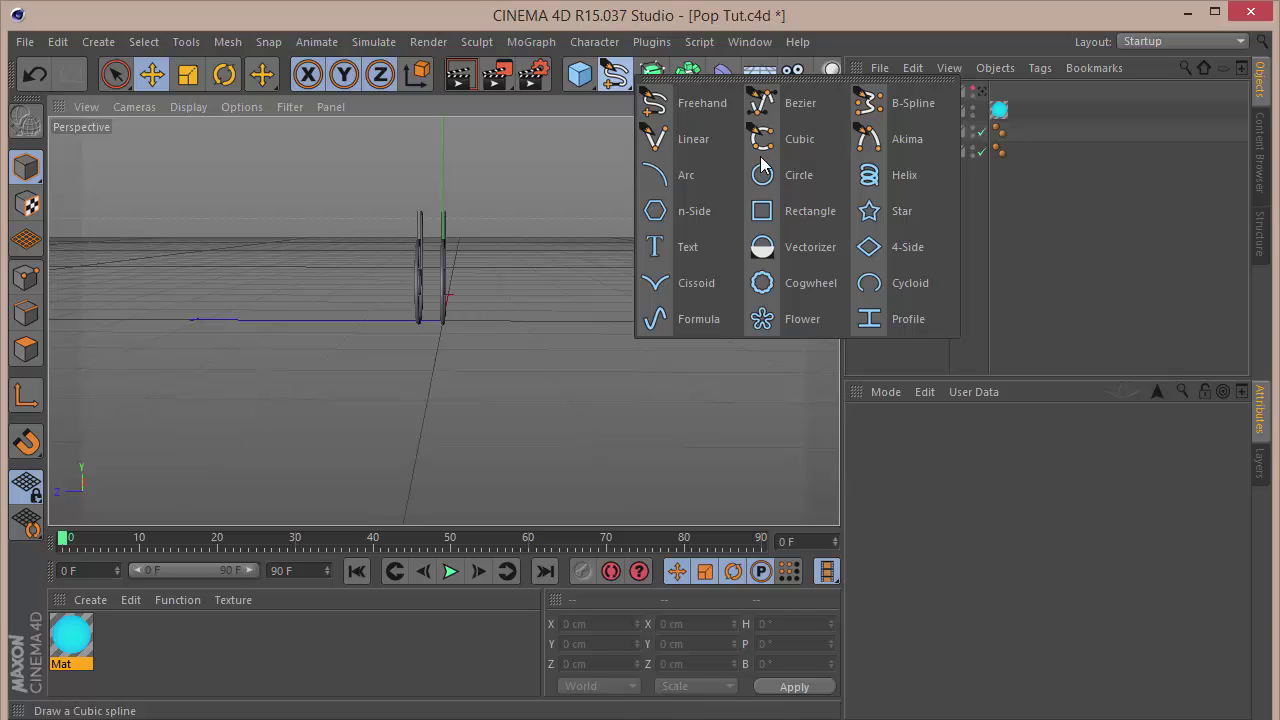
pyautogui.click(787, 175)
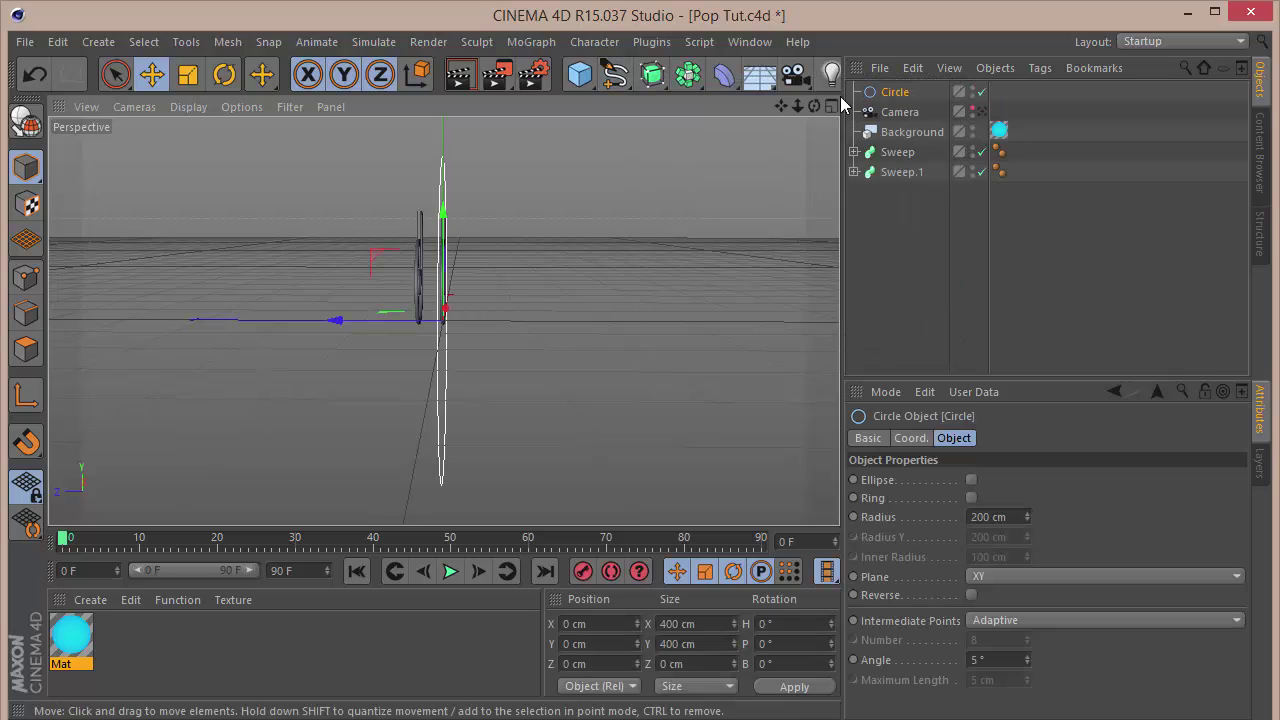
pyautogui.moveTo(814, 106); pyautogui.dragTo(857, 137)
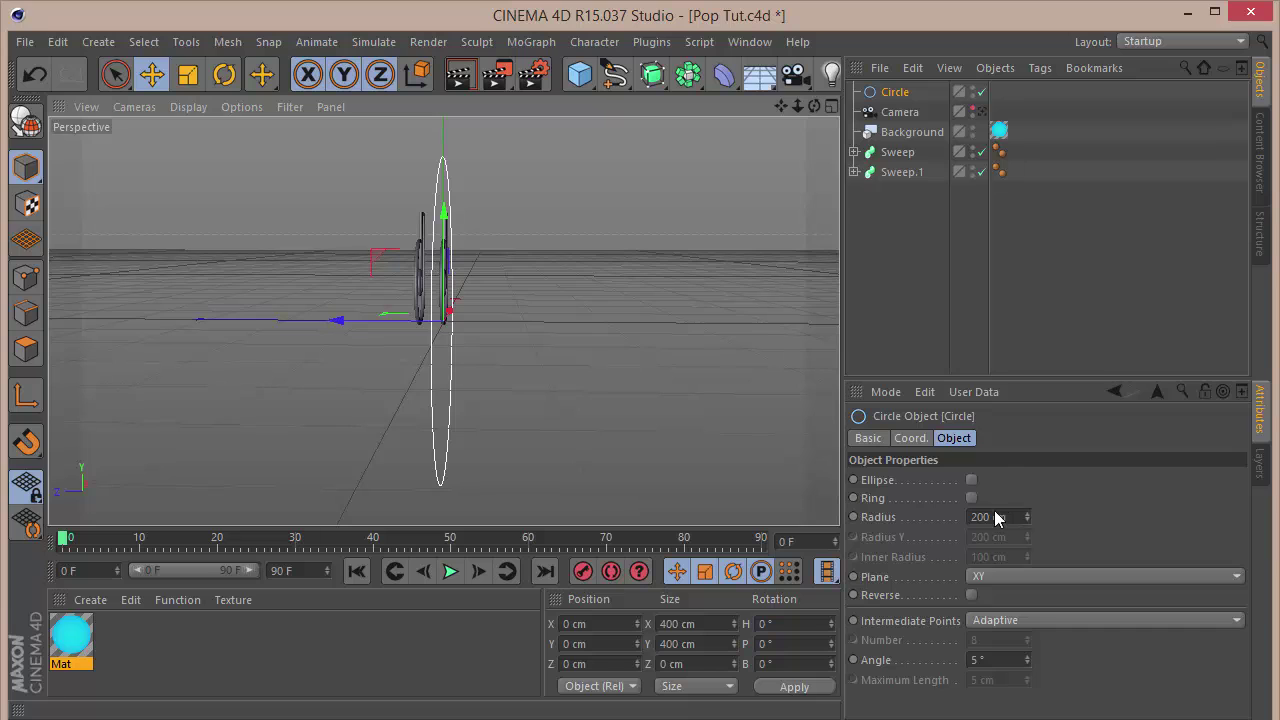
pyautogui.click(988, 576)
pyautogui.click(992, 610)
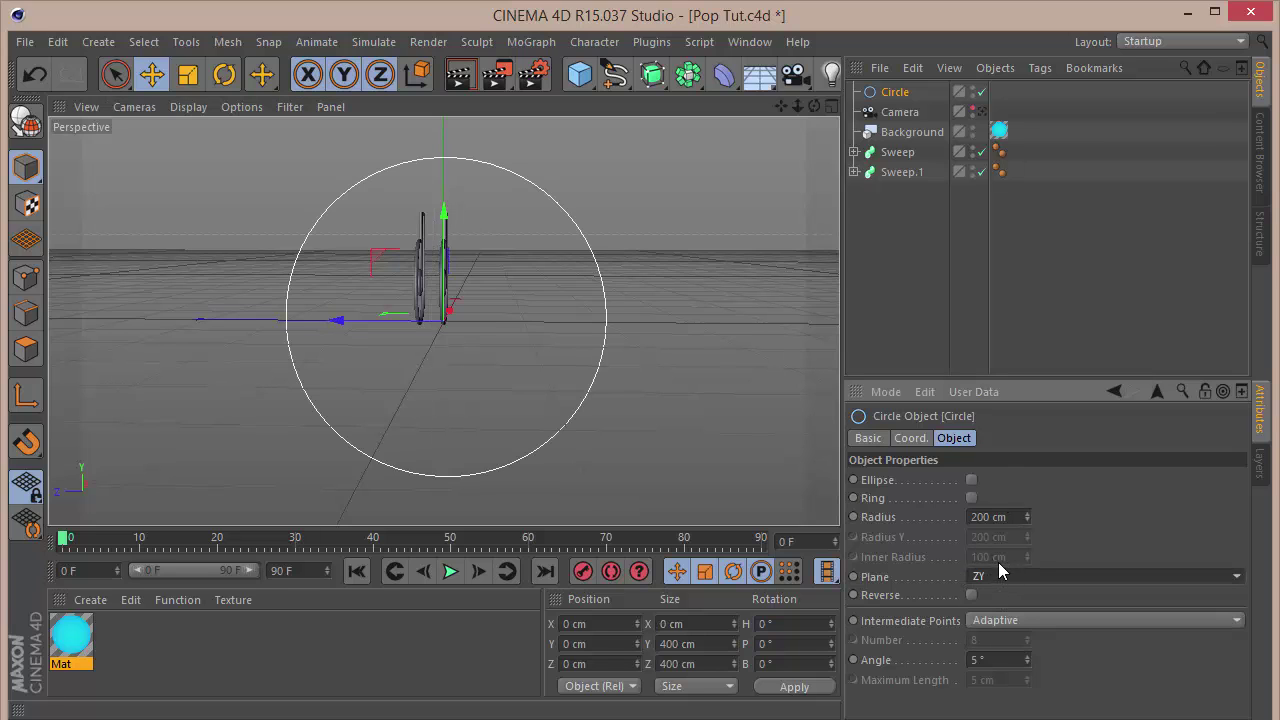
pyautogui.scroll(2, 422, 262)
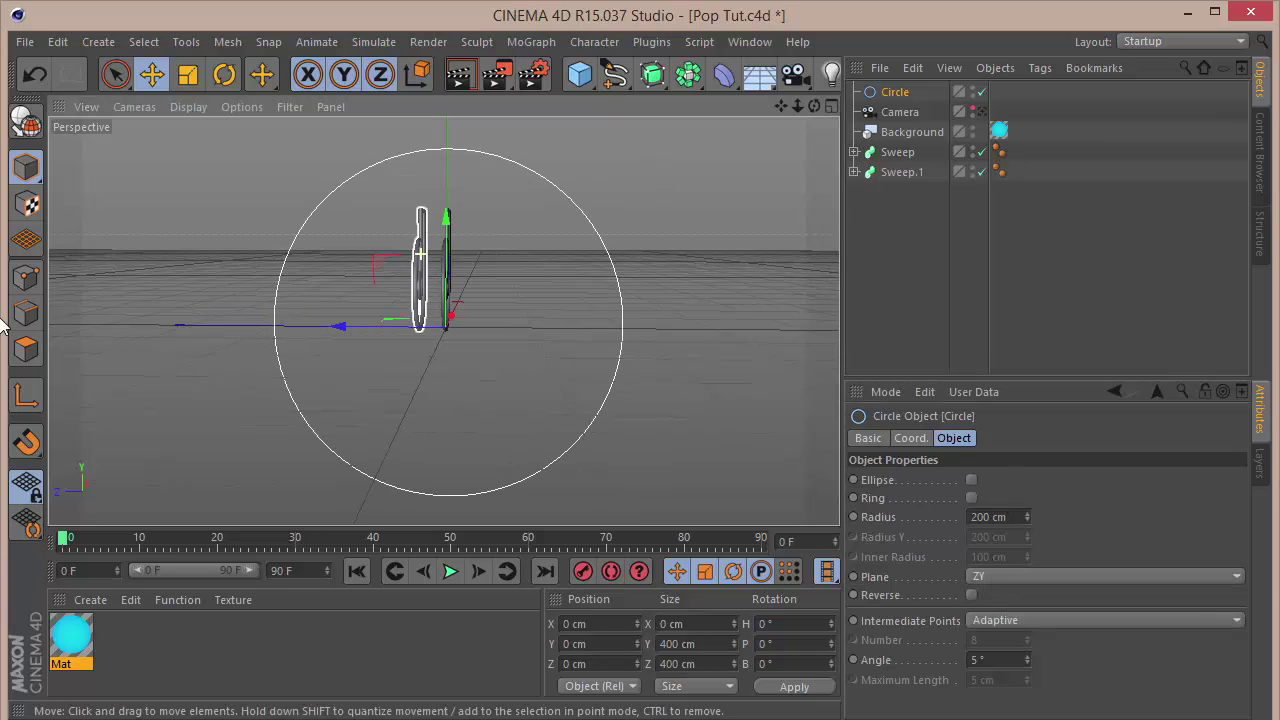
pyautogui.click(912, 441)
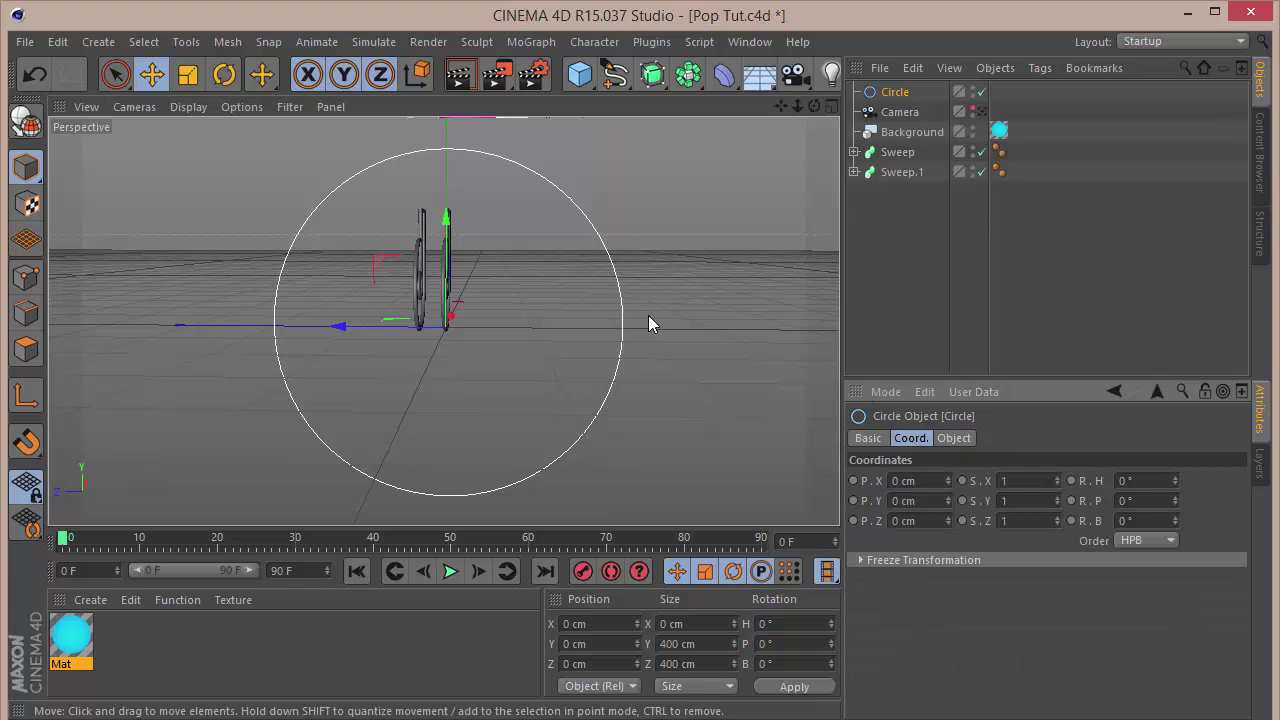
# Scale the circle spline down uniformly to about 55 cm
pyautogui.scroll(5, 428, 285)
pyautogui.scroll(-5, 428, 285)
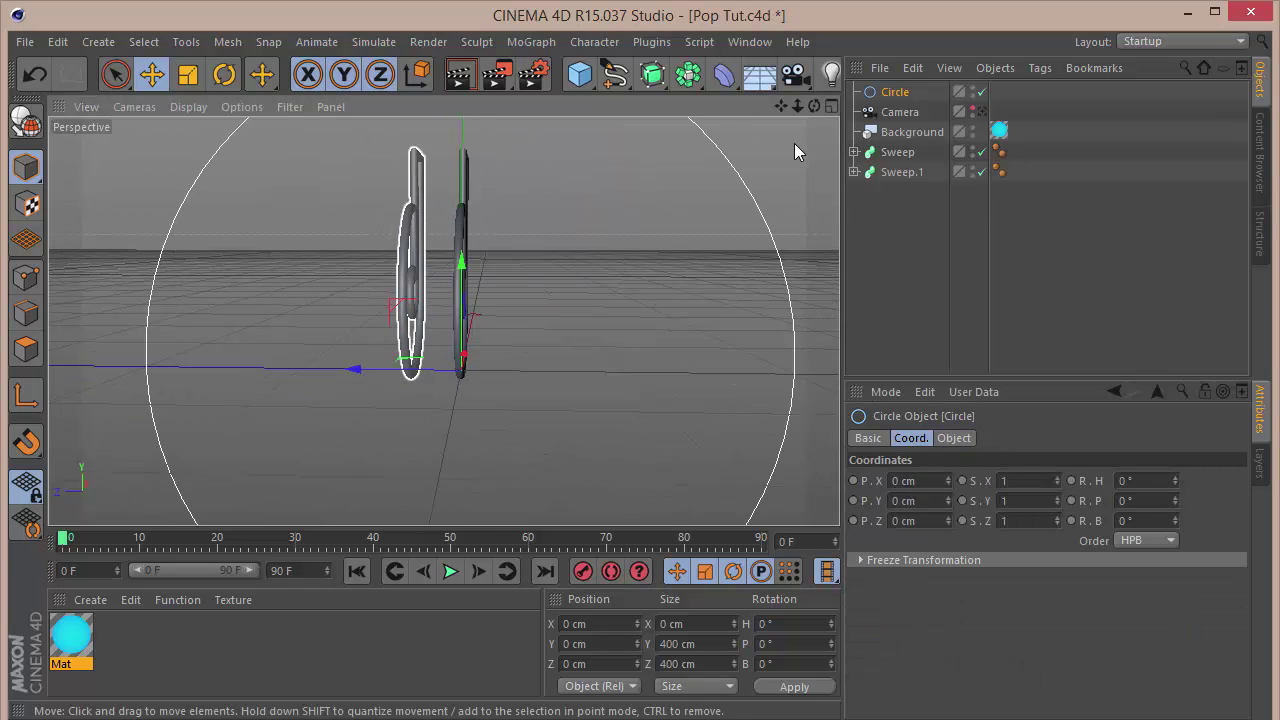
pyautogui.press('t')
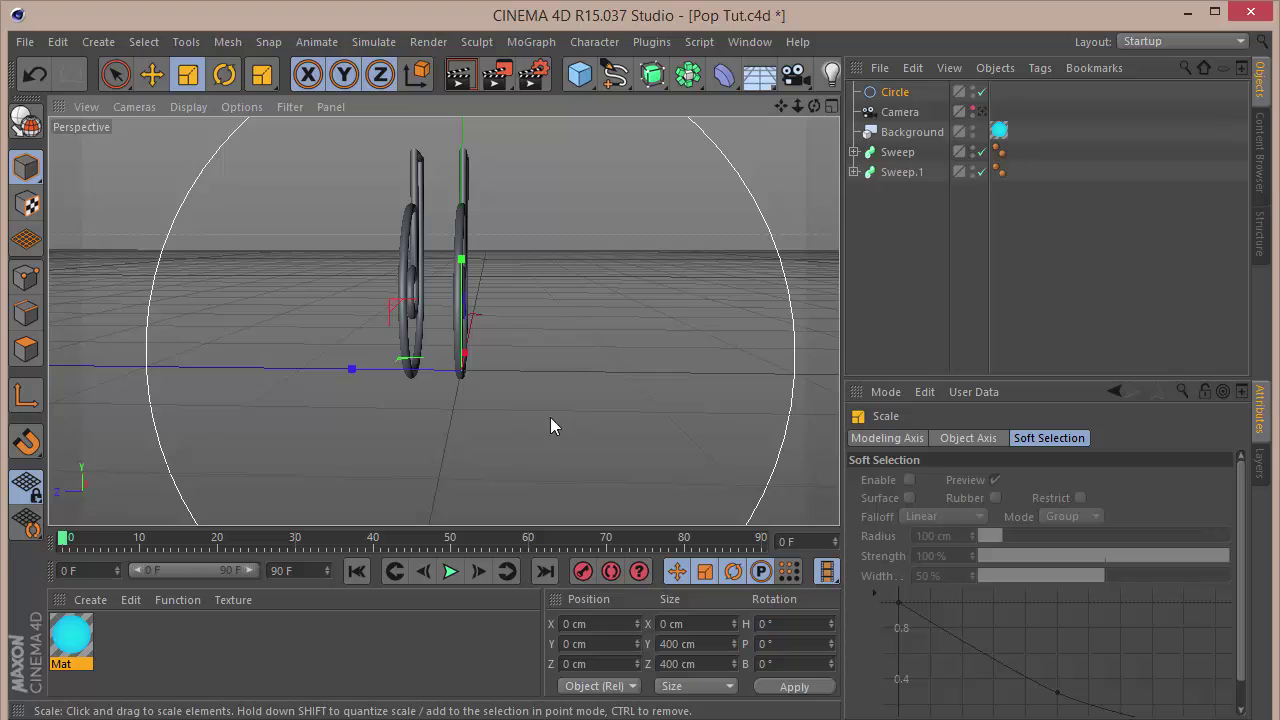
pyautogui.moveTo(659, 400); pyautogui.dragTo(60, 486)
pyautogui.moveTo(651, 388); pyautogui.dragTo(250, 426)
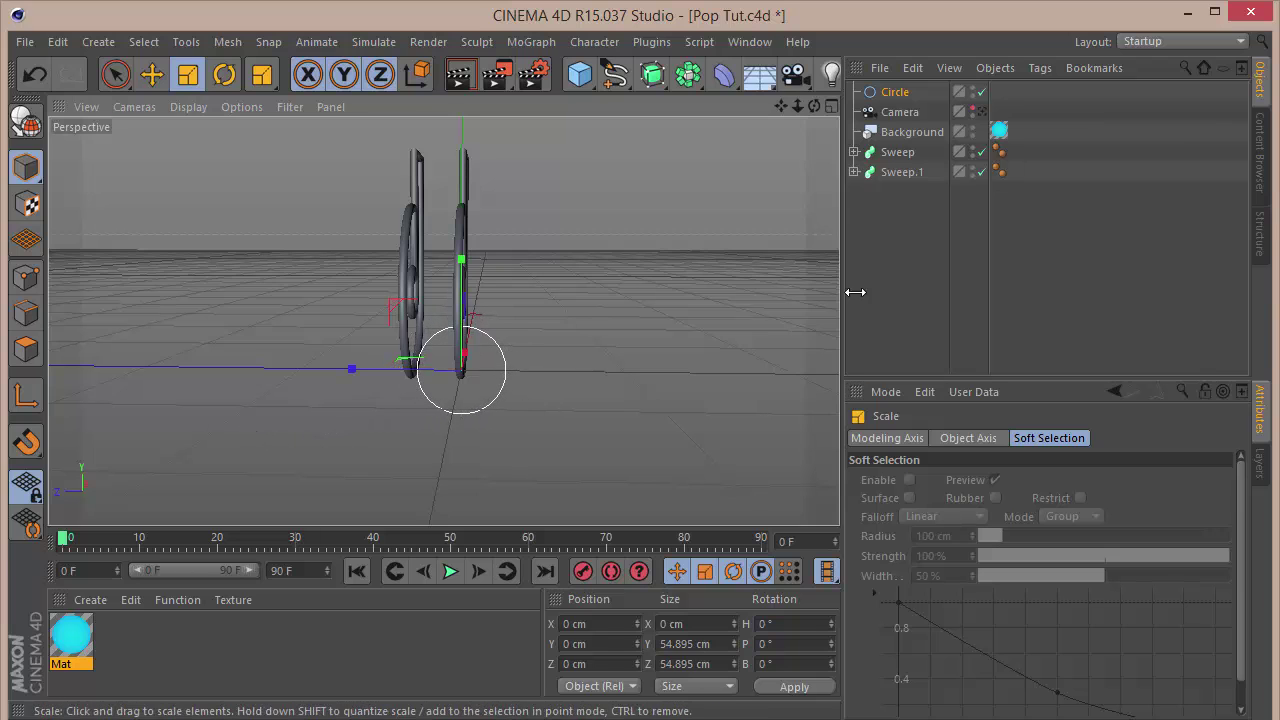
# Convert the circle into an editable spline and switch to point mode
pyautogui.click(893, 92)
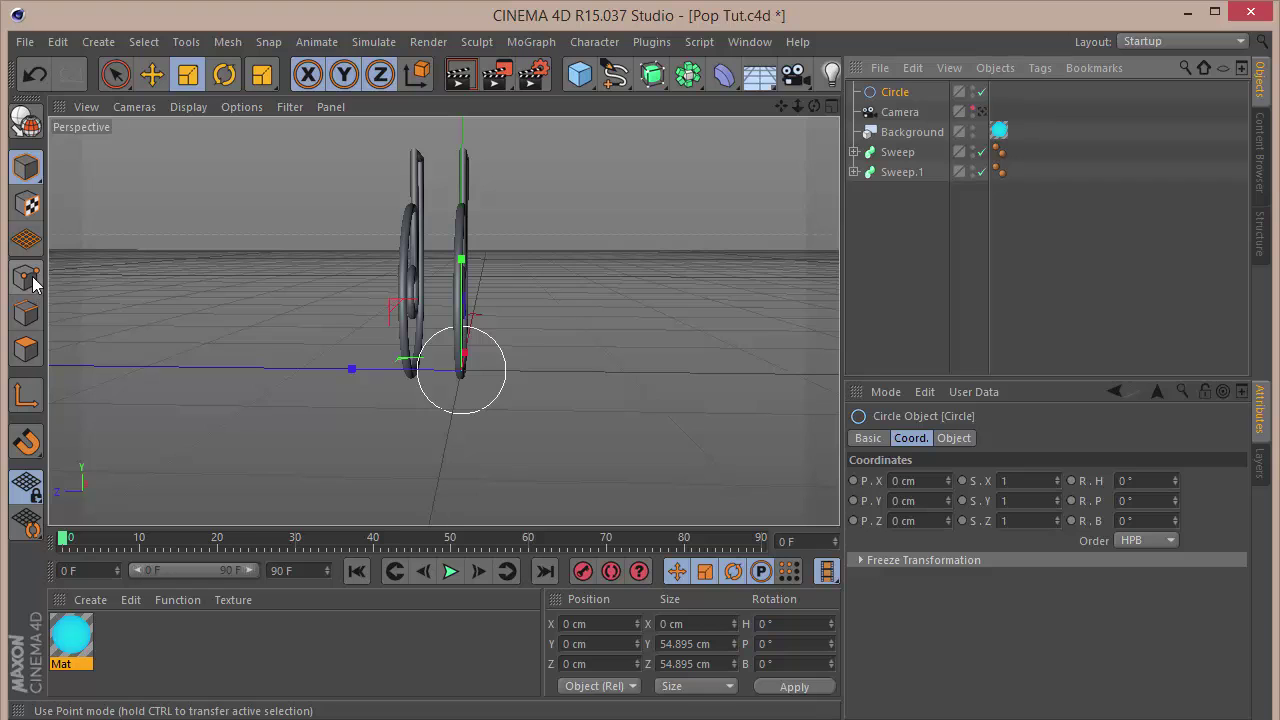
pyautogui.click(26, 121)
pyautogui.click(26, 277)
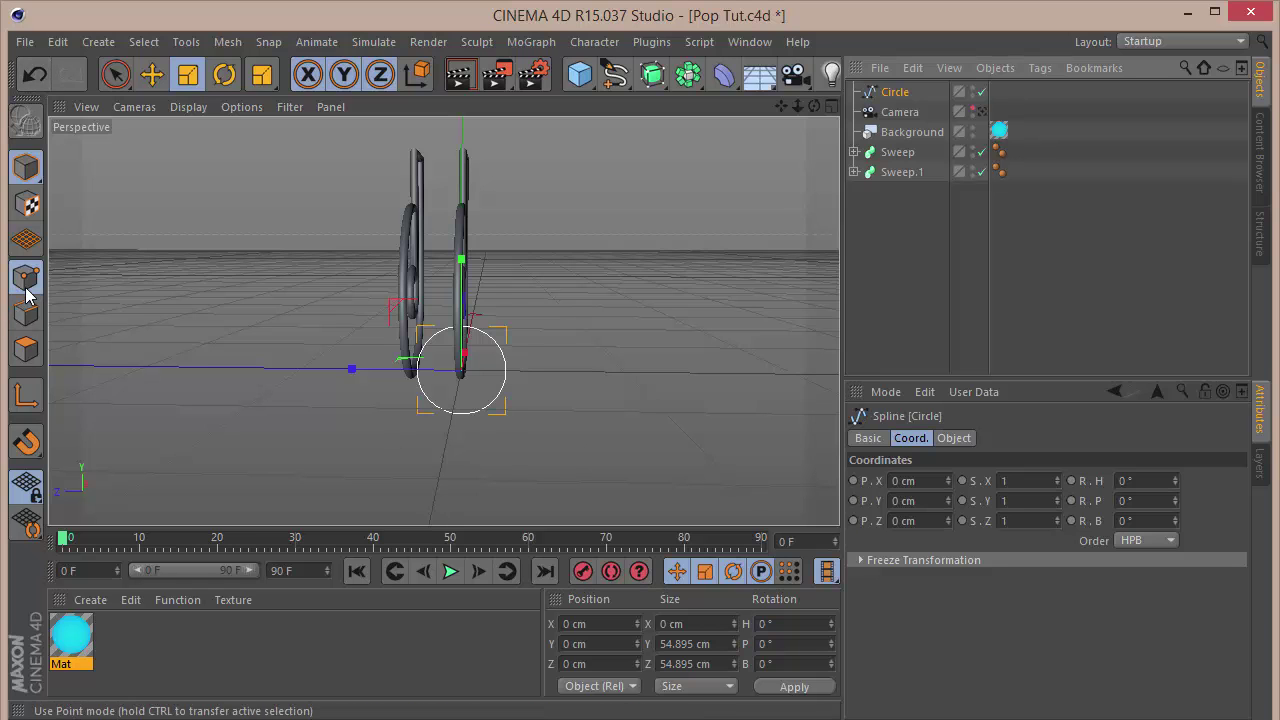
# Select the circle's outermost point on the negative Z side and check its Z position
pyautogui.scroll(4, 502, 388)
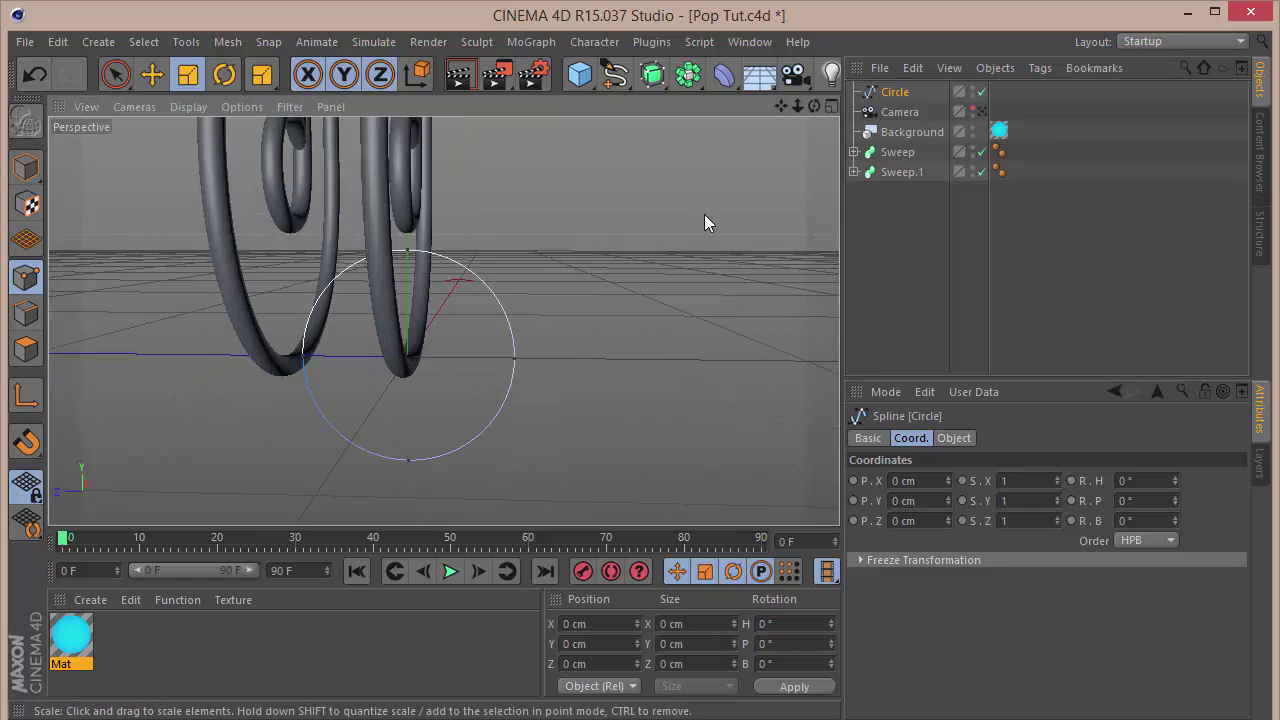
pyautogui.click(115, 74)
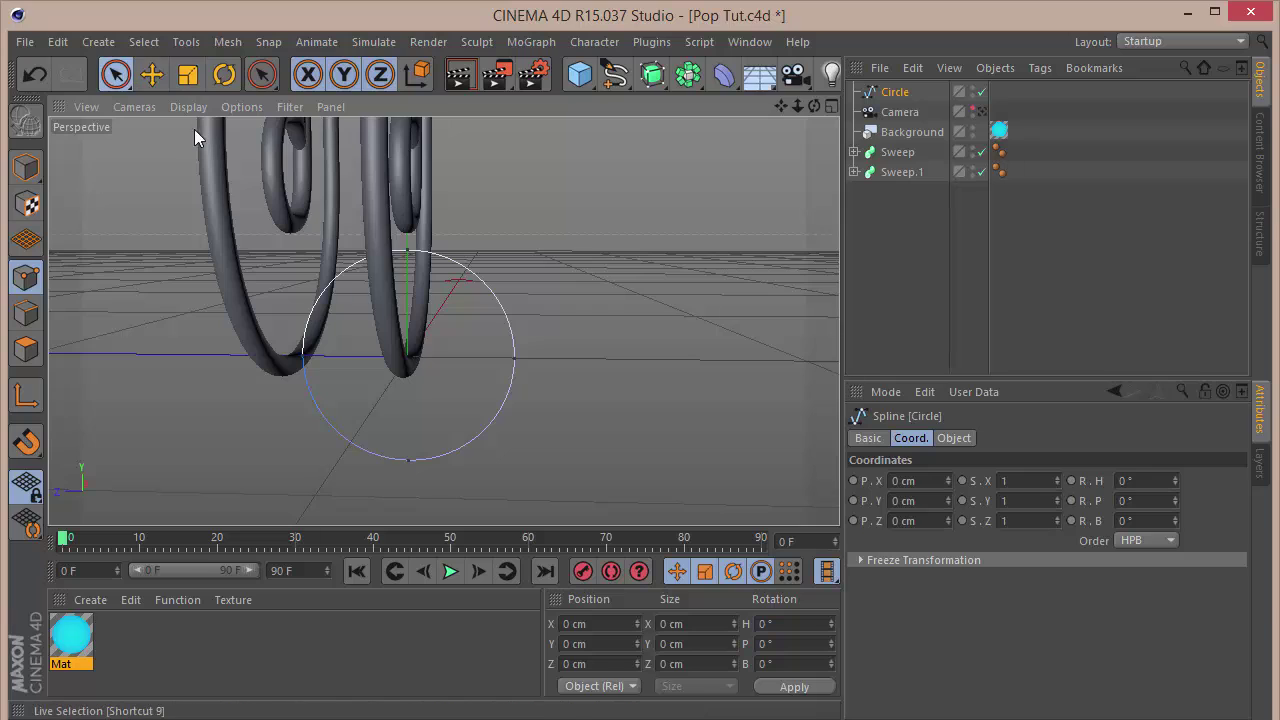
pyautogui.click(515, 360)
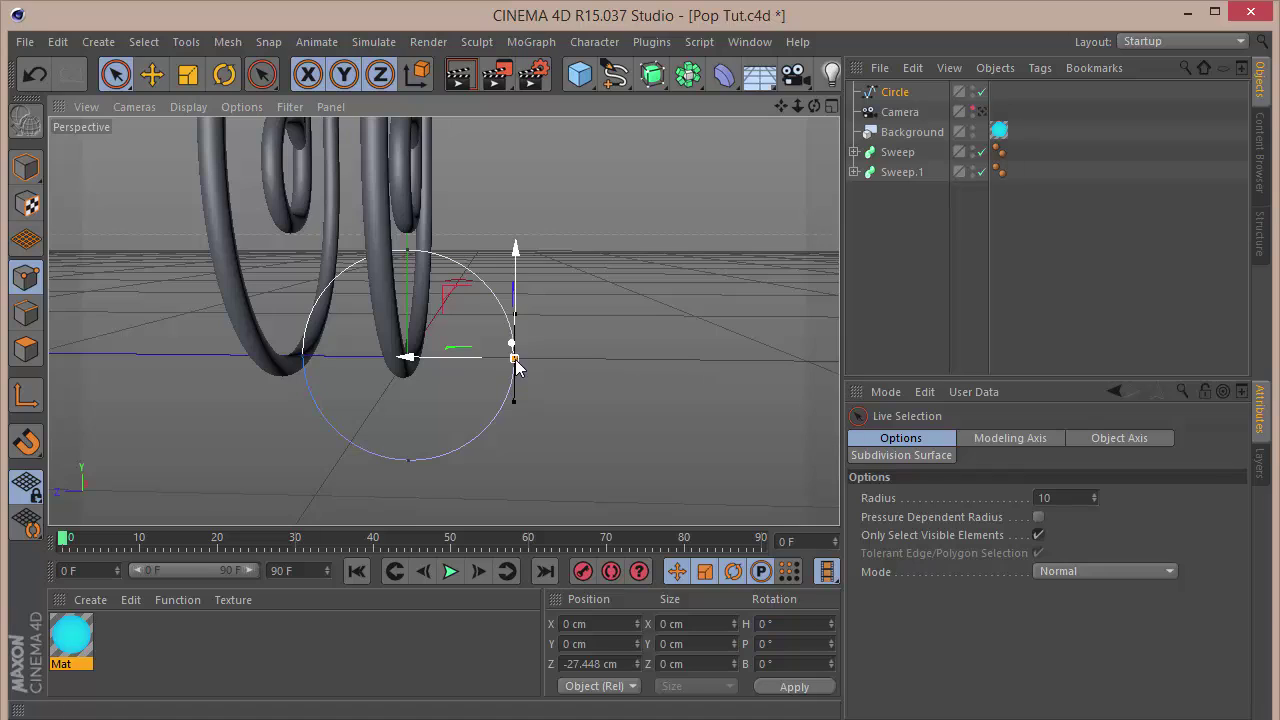
pyautogui.click(628, 663)
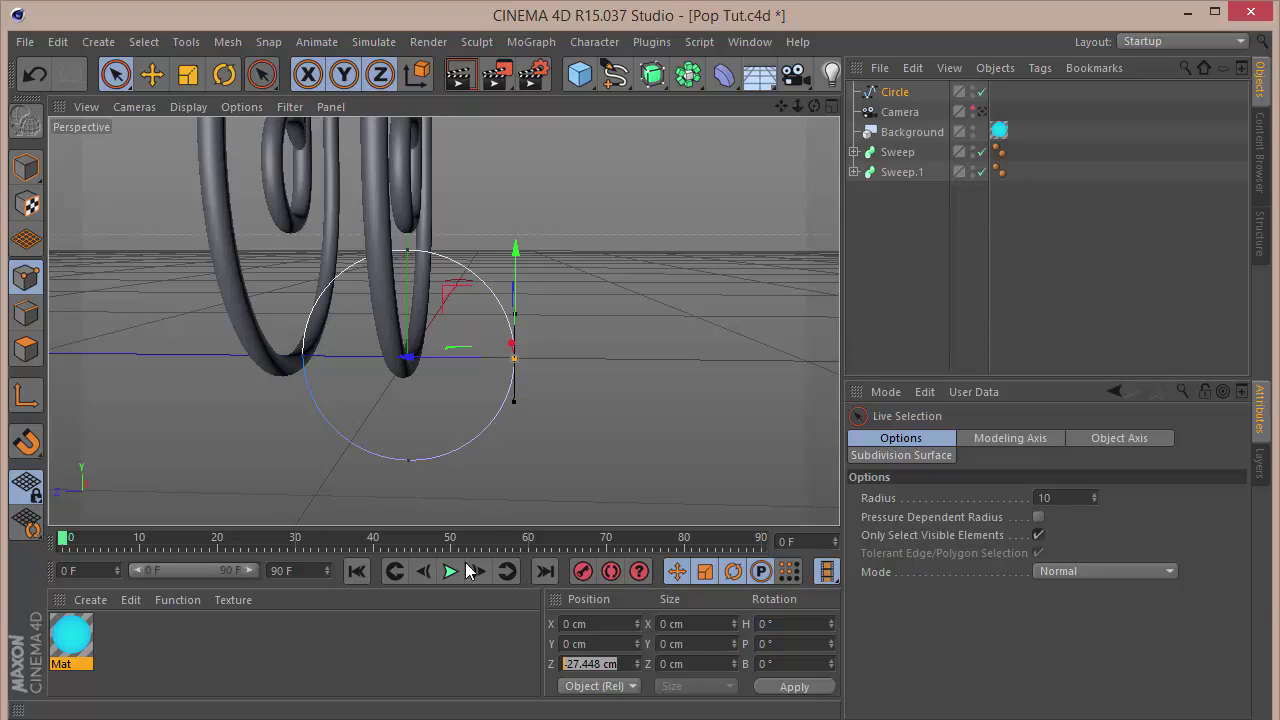
pyautogui.click(880, 247)
pyautogui.moveTo(814, 106); pyautogui.dragTo(826, 106)
pyautogui.moveTo(442, 320); pyautogui.dragTo(415, 320)
pyautogui.click(877, 94)
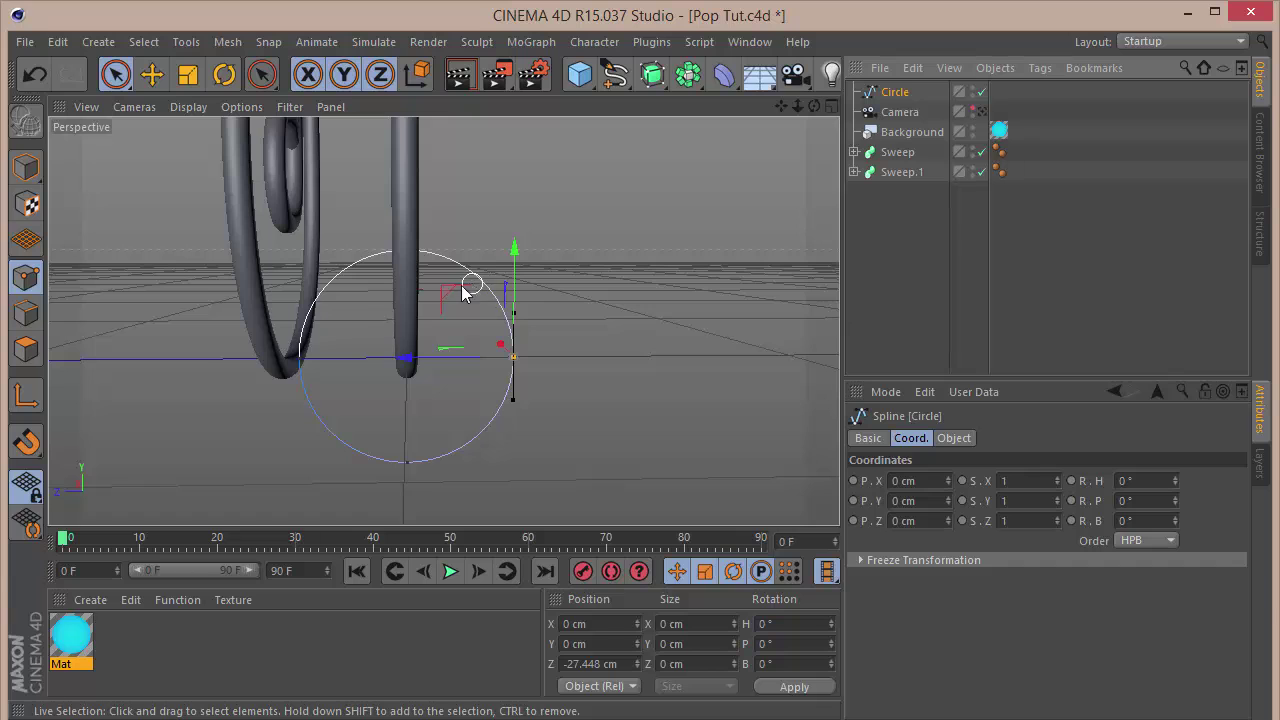
# Return to model mode and set the circle spline's Y and Z size to 70 cm
pyautogui.click(26, 167)
pyautogui.press('t')
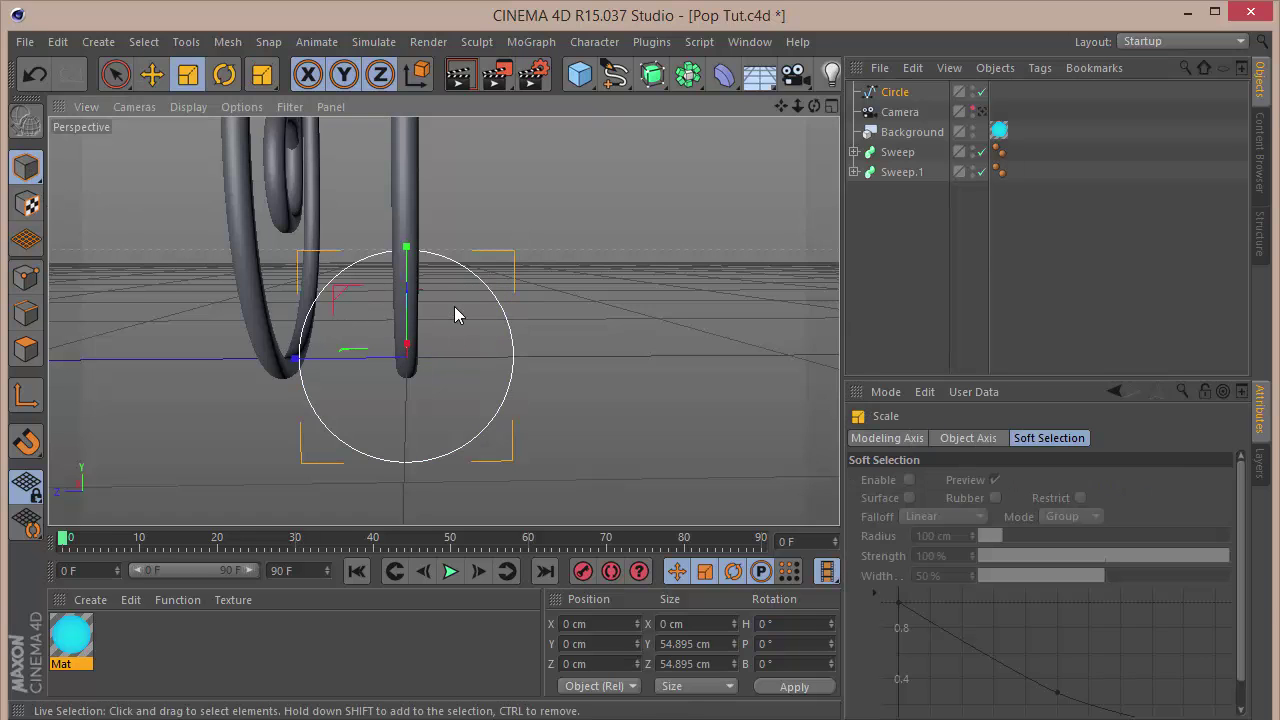
pyautogui.moveTo(468, 362); pyautogui.dragTo(481, 364)
pyautogui.click(722, 647)
pyautogui.write('70')
pyautogui.press('Tab')
pyautogui.write('70')
pyautogui.press('Return')
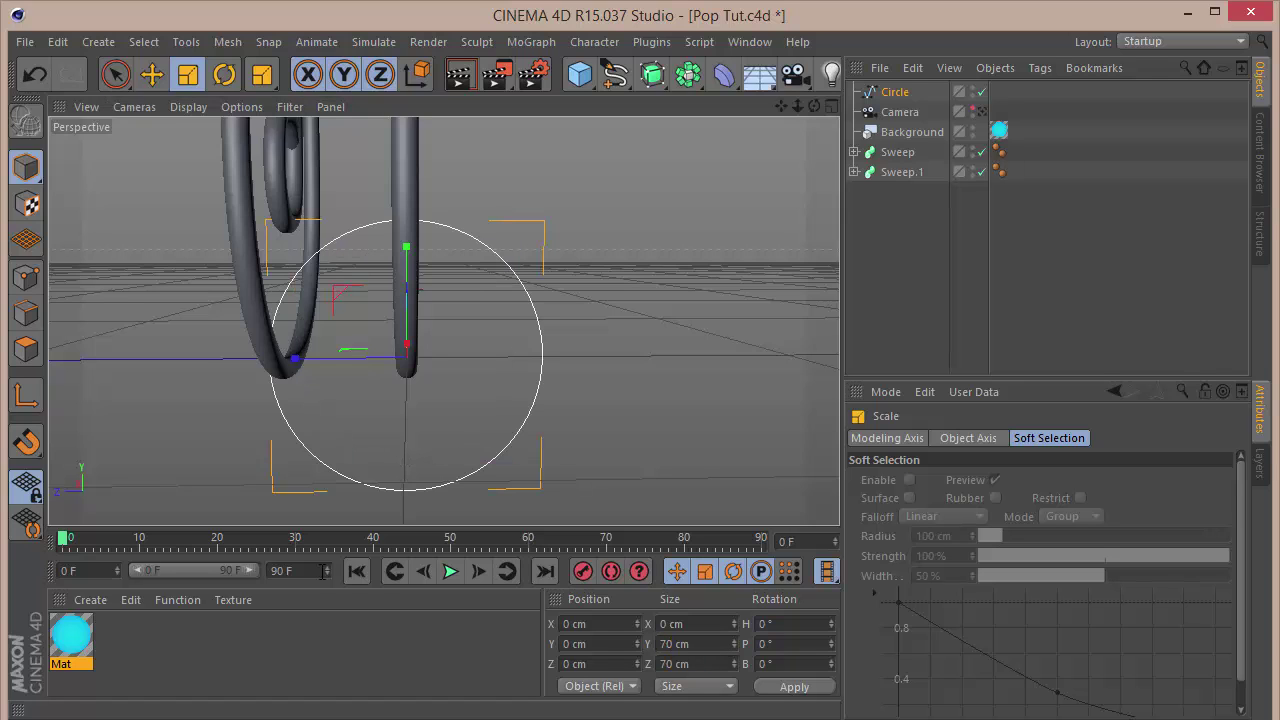
# Check the Z position of the resized circle's outermost negative-Z point, and return to model mode
pyautogui.click(26, 277)
pyautogui.click(541, 357)
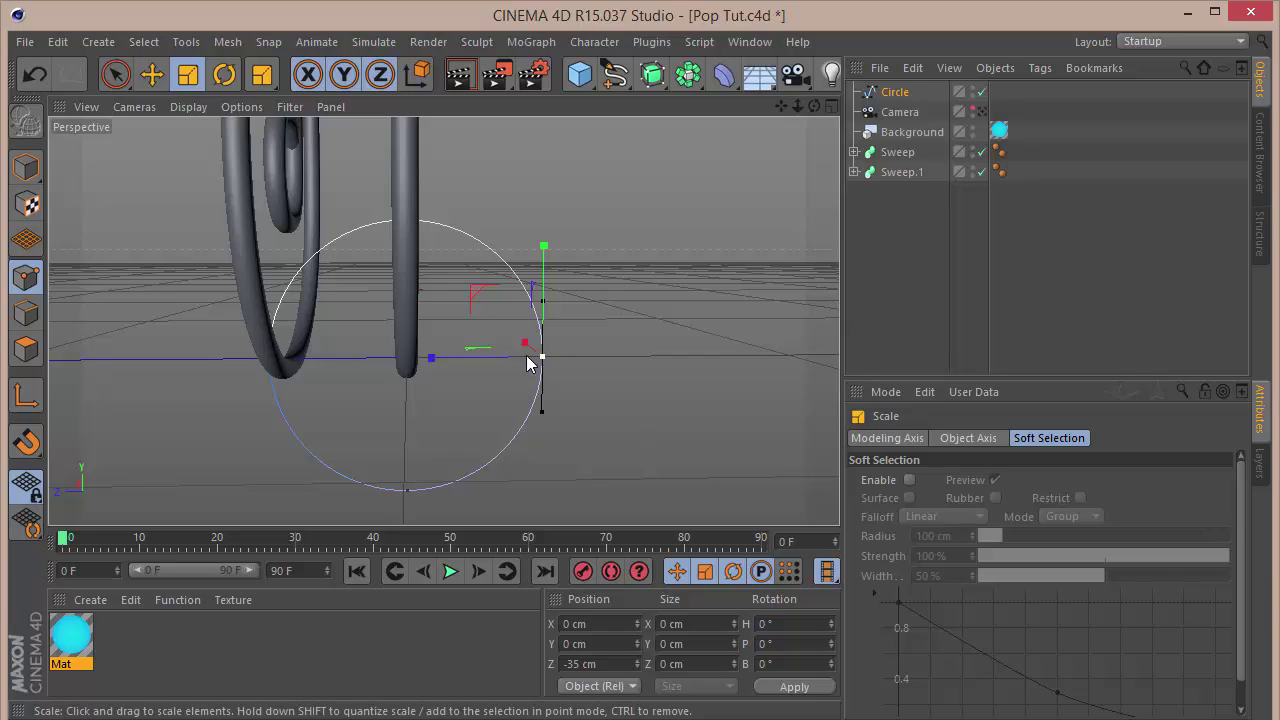
pyautogui.click(16, 145)
pyautogui.click(30, 280)
pyautogui.click(26, 167)
# Set the circle spline's Y and Z size to 35 cm
pyautogui.click(700, 643)
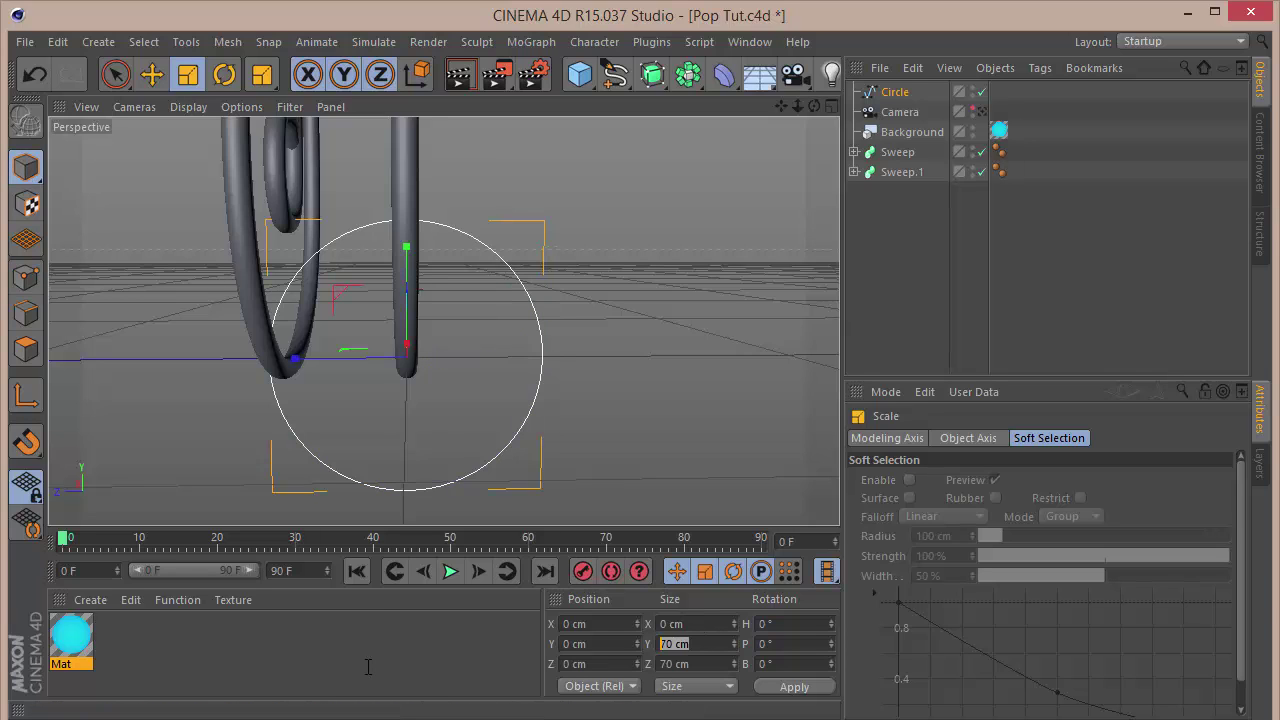
pyautogui.write('35')
pyautogui.press('Tab')
pyautogui.write('35')
pyautogui.press('Return')
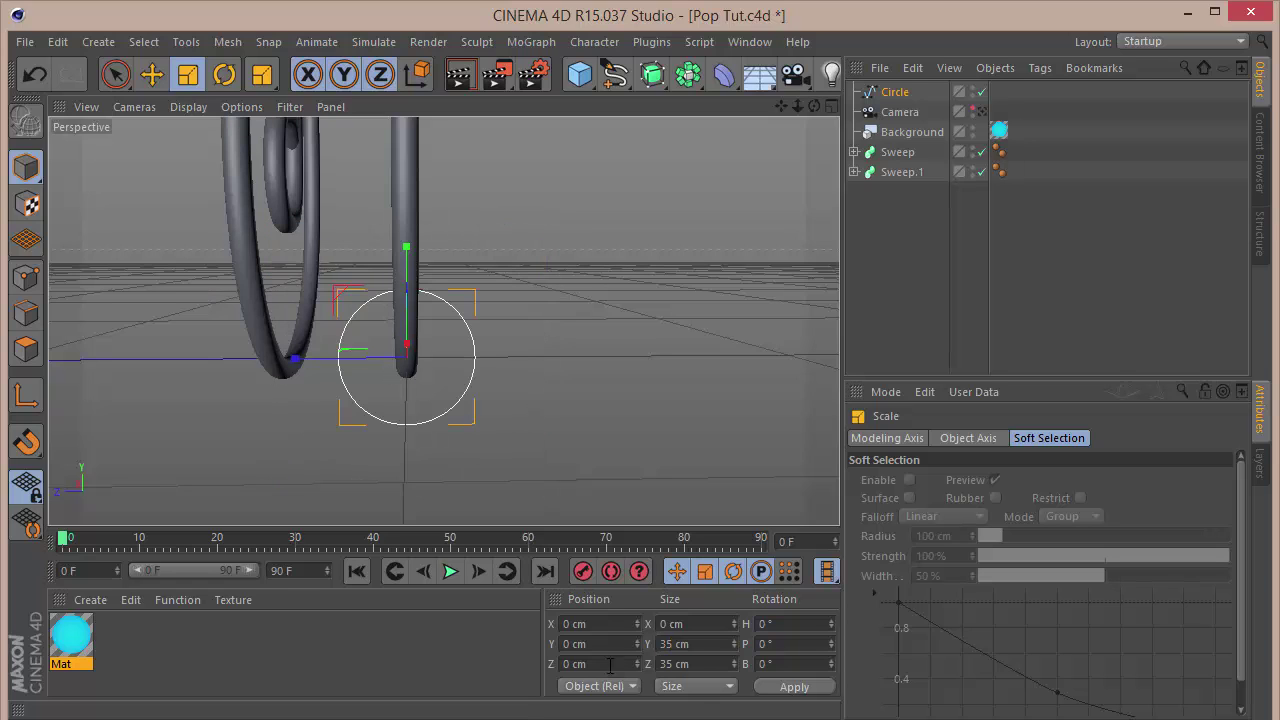
# Try moving the circle to Z positions of 35 cm and -35 cm, and undo both moves
pyautogui.write('35')
pyautogui.press('Return')
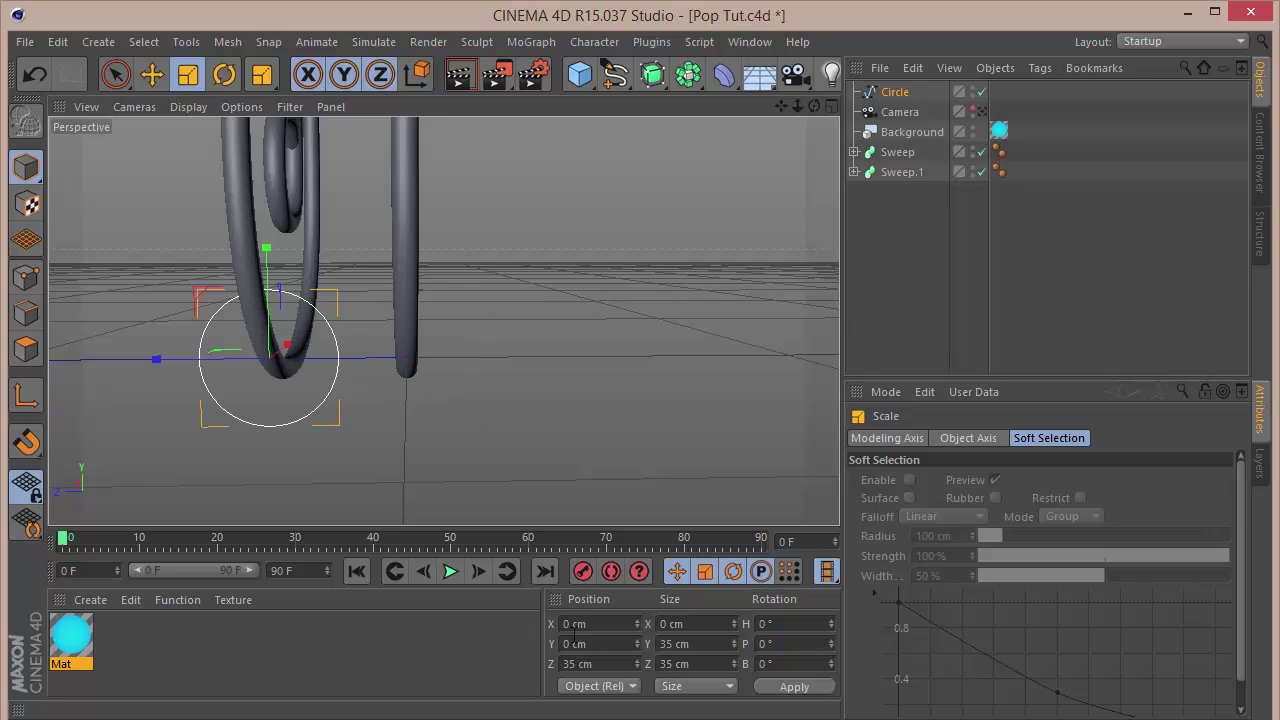
pyautogui.click(608, 663)
pyautogui.write('-35')
pyautogui.press('Return')
pyautogui.hotkey('ctrl', 'z')
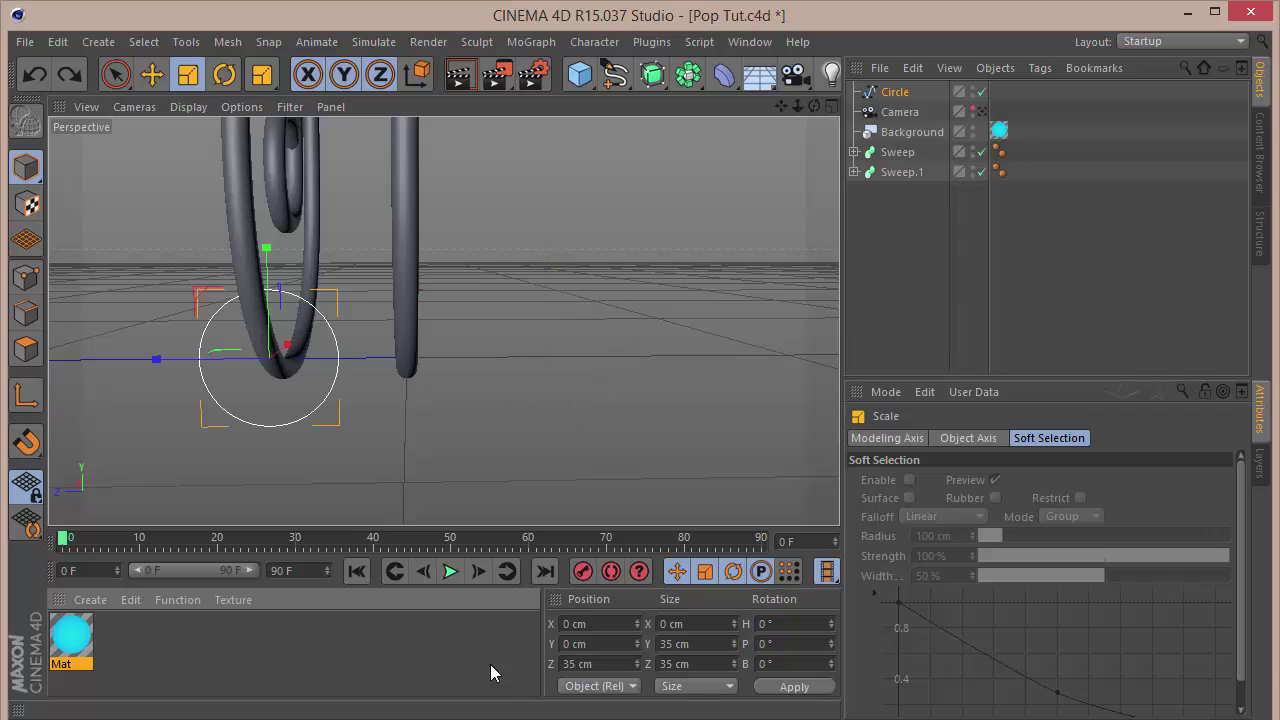
pyautogui.hotkey('ctrl', 'z')
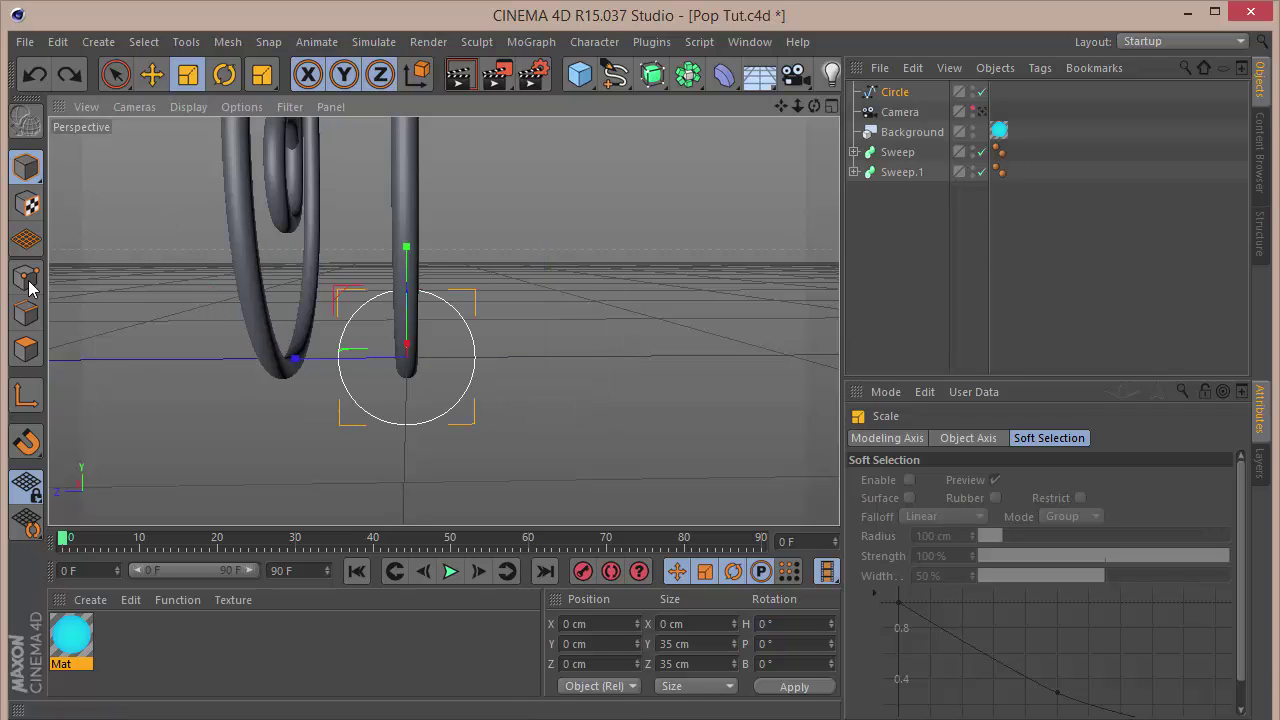
# In point mode, select the circle spline's lowest point and disconnect the spline there
pyautogui.click(26, 277)
pyautogui.click(466, 360)
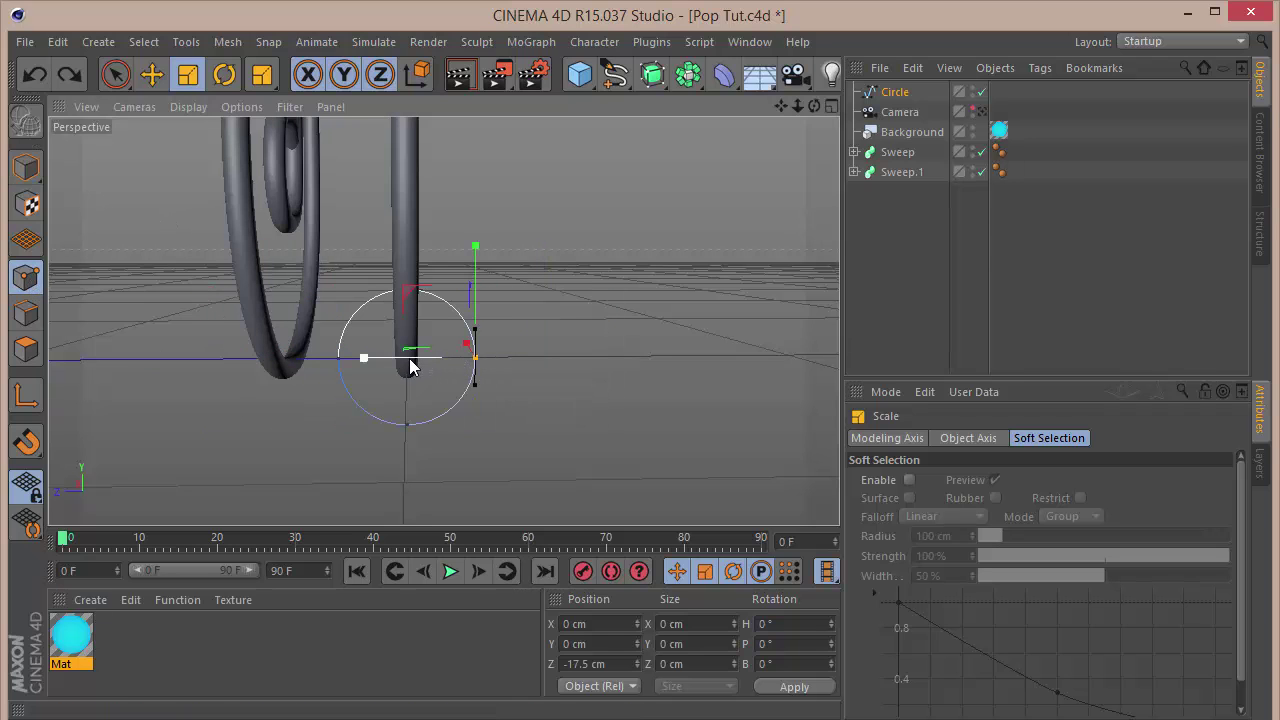
pyautogui.scroll(5, 414, 363)
pyautogui.scroll(-2, 409, 363)
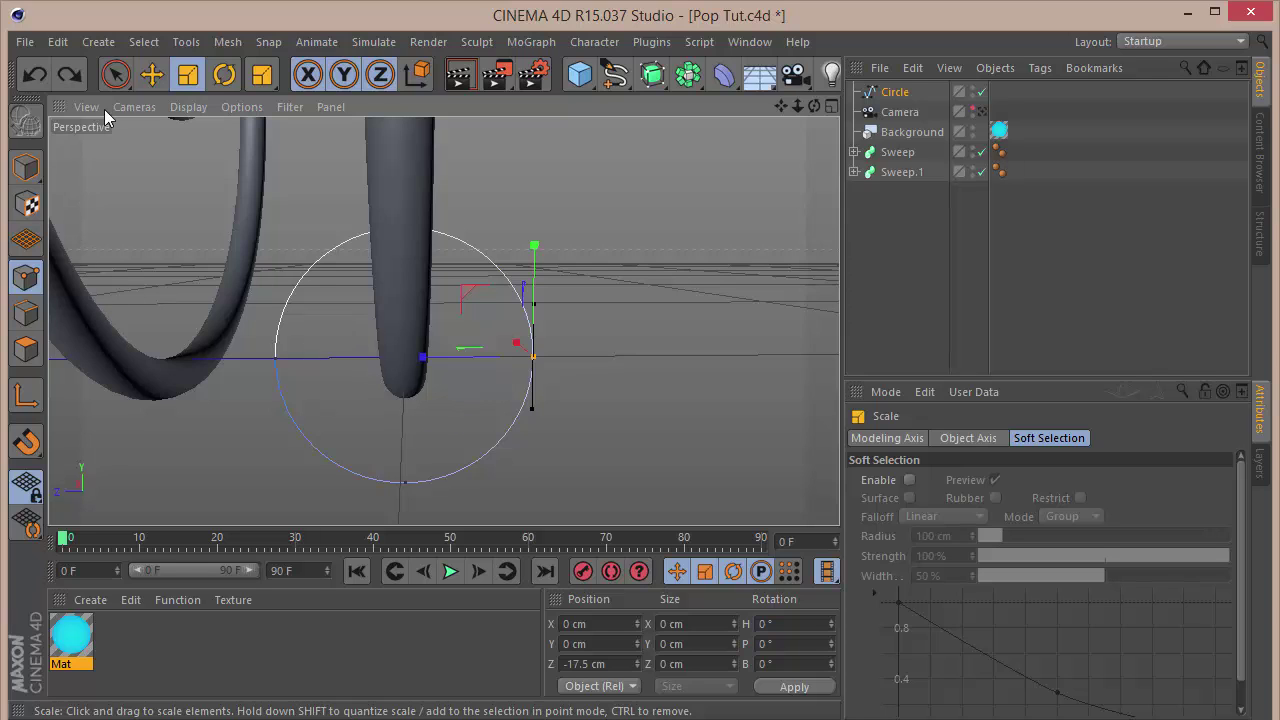
pyautogui.click(115, 74)
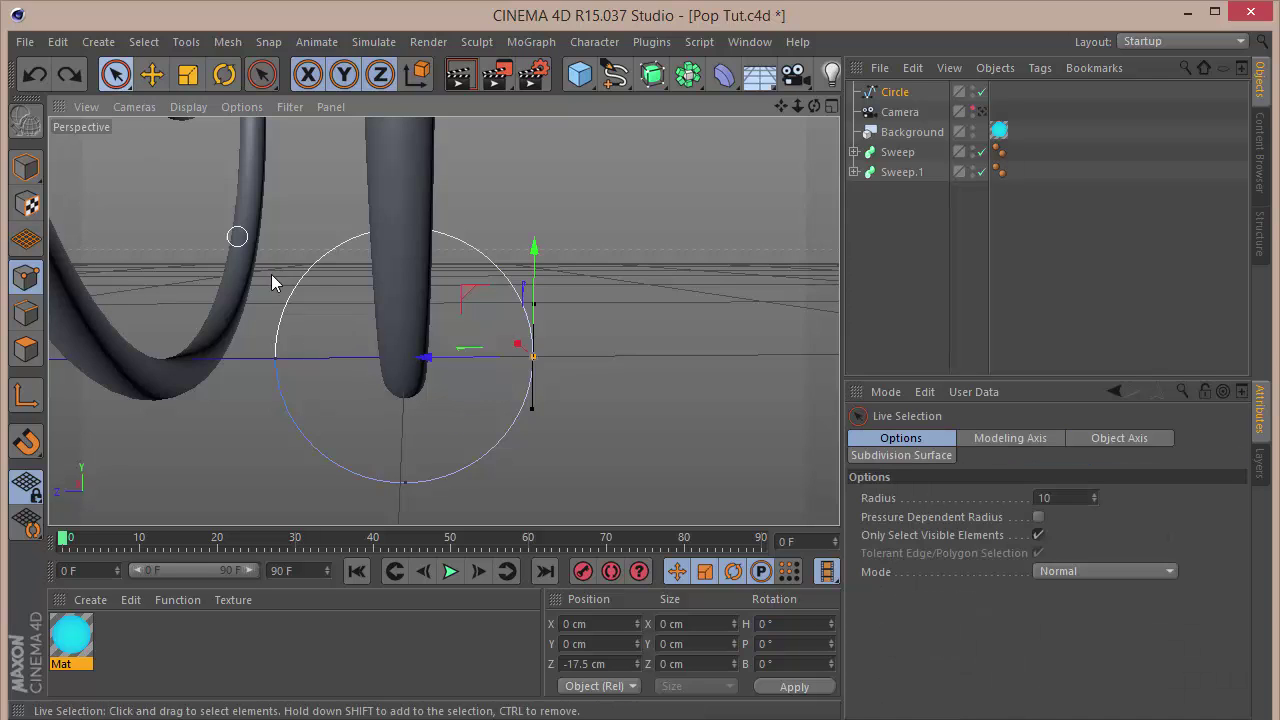
pyautogui.click(408, 484)
pyautogui.rightClick(648, 355)
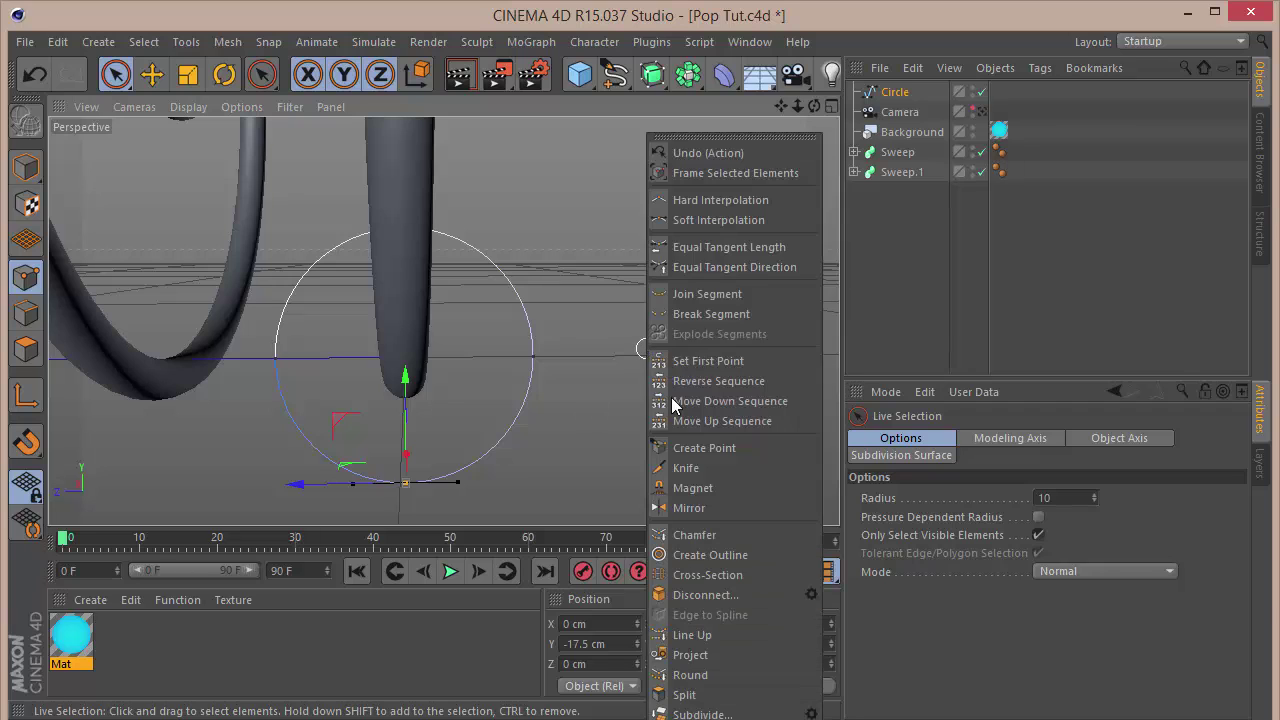
pyautogui.click(706, 590)
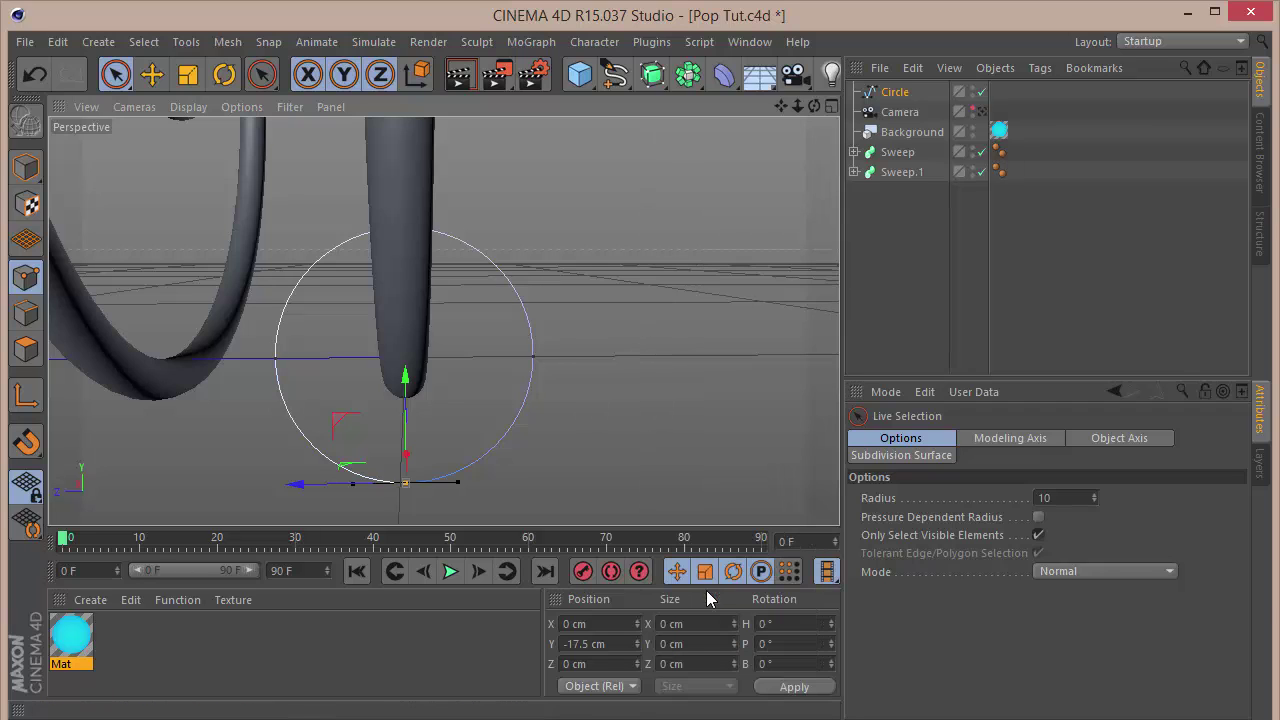
# Delete the disconnected points at the base of the circle so only the upper half arc is left
pyautogui.click(624, 443)
pyautogui.click(405, 485)
pyautogui.press('Delete')
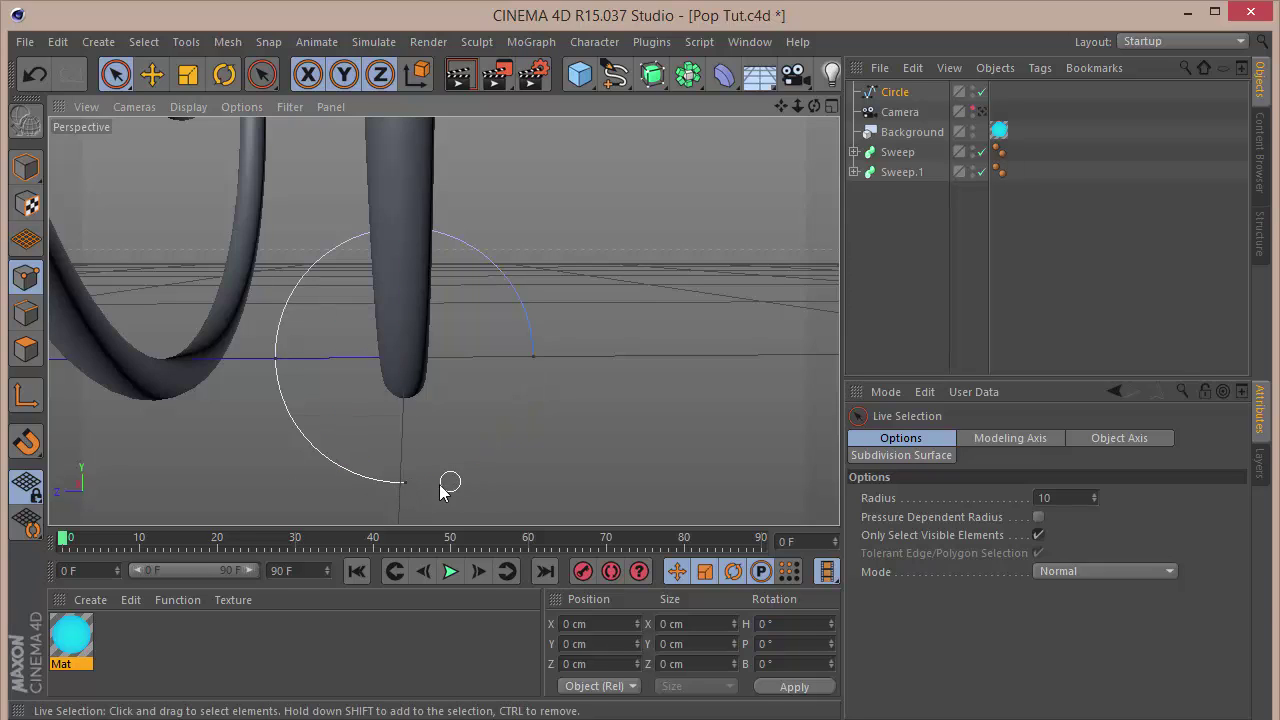
pyautogui.click(406, 486)
pyautogui.press('Delete')
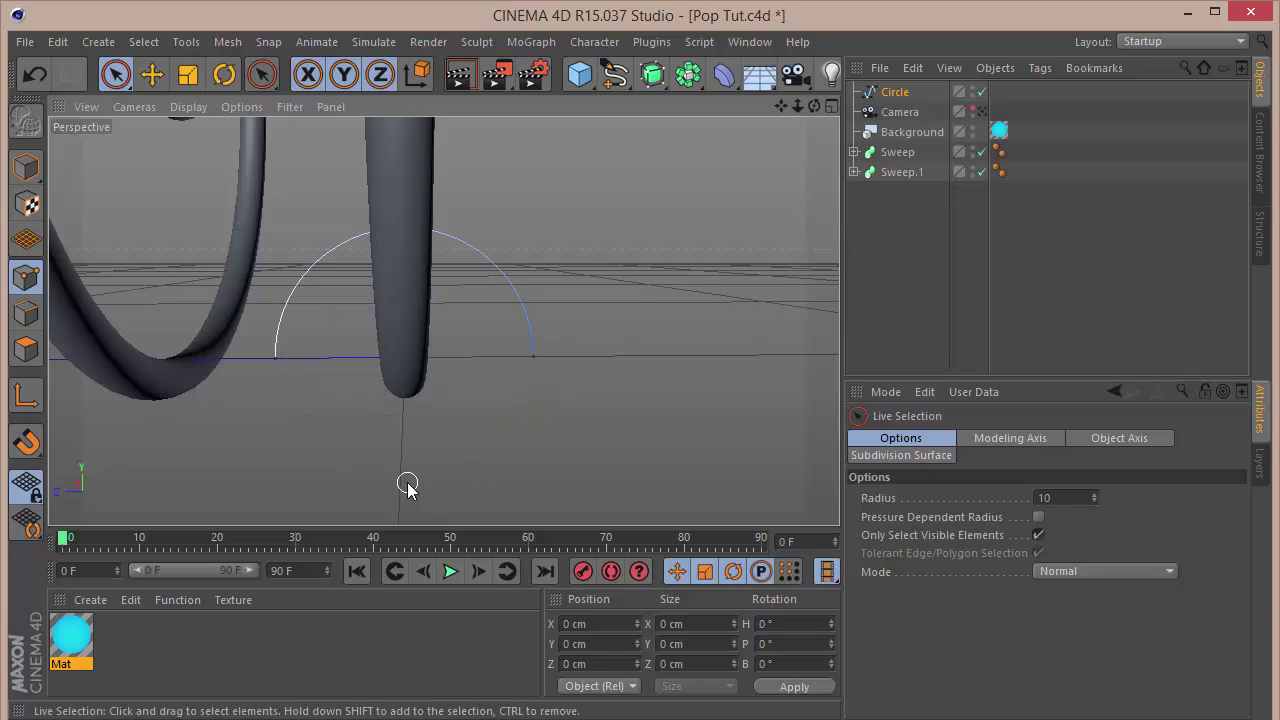
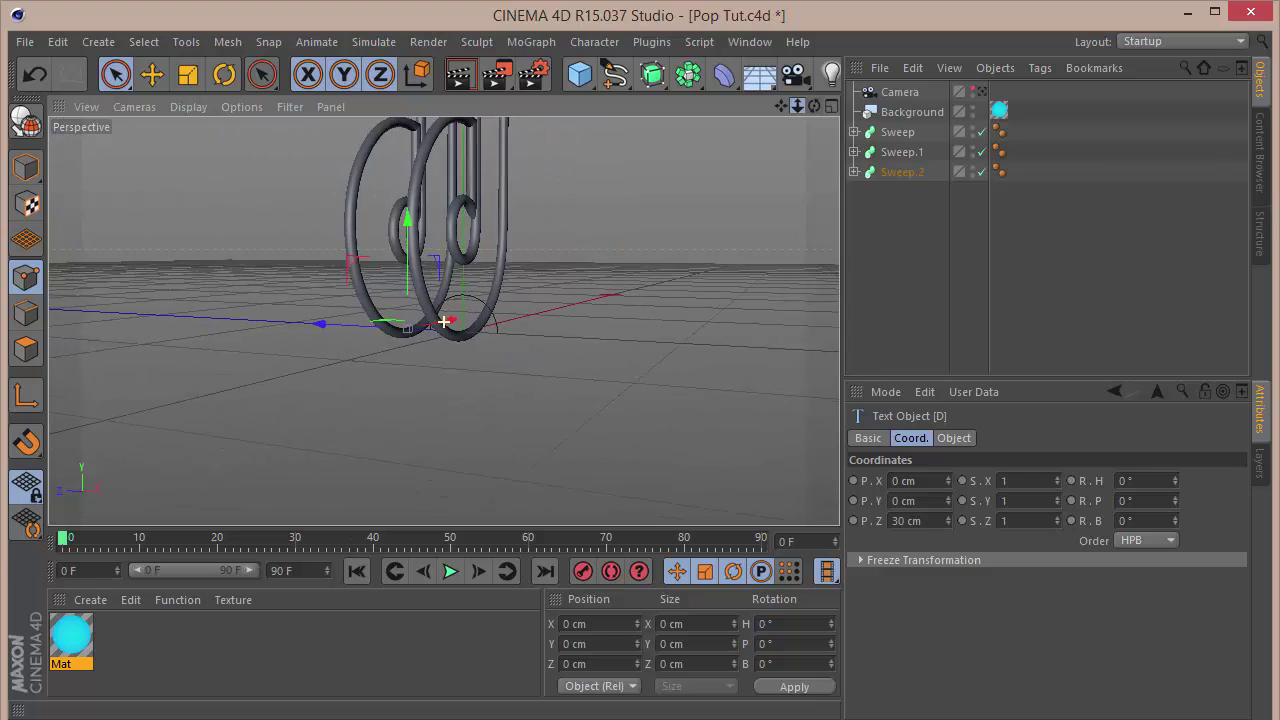
# Expand Sweep.2 and place the Bevel spline above the D spline as its profile
pyautogui.click(855, 172)
pyautogui.click(901, 172)
pyautogui.moveTo(902, 214)
pyautogui.mouseDown()
pyautogui.moveTo(903, 237)
pyautogui.moveTo(900, 203)
pyautogui.mouseUp()
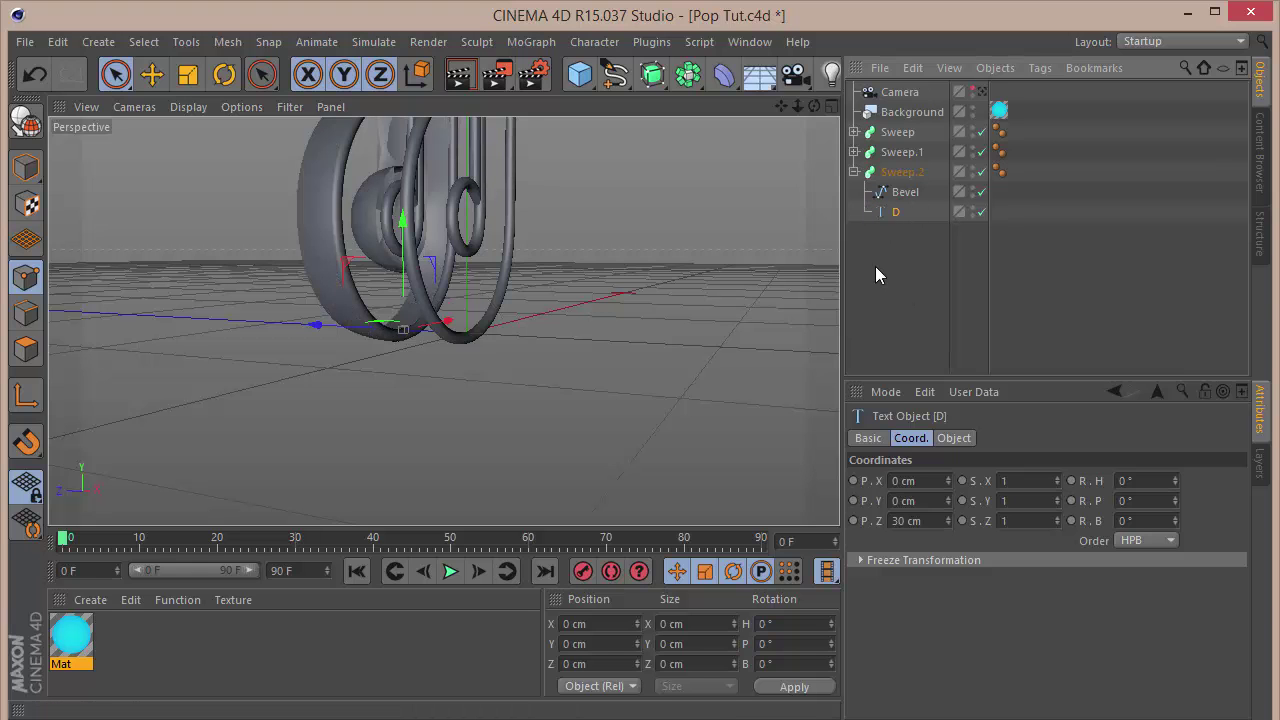
# Return to model mode, select the Bevel spline and disable the Sweep.2 generator
pyautogui.moveTo(814, 105); pyautogui.dragTo(873, 323)
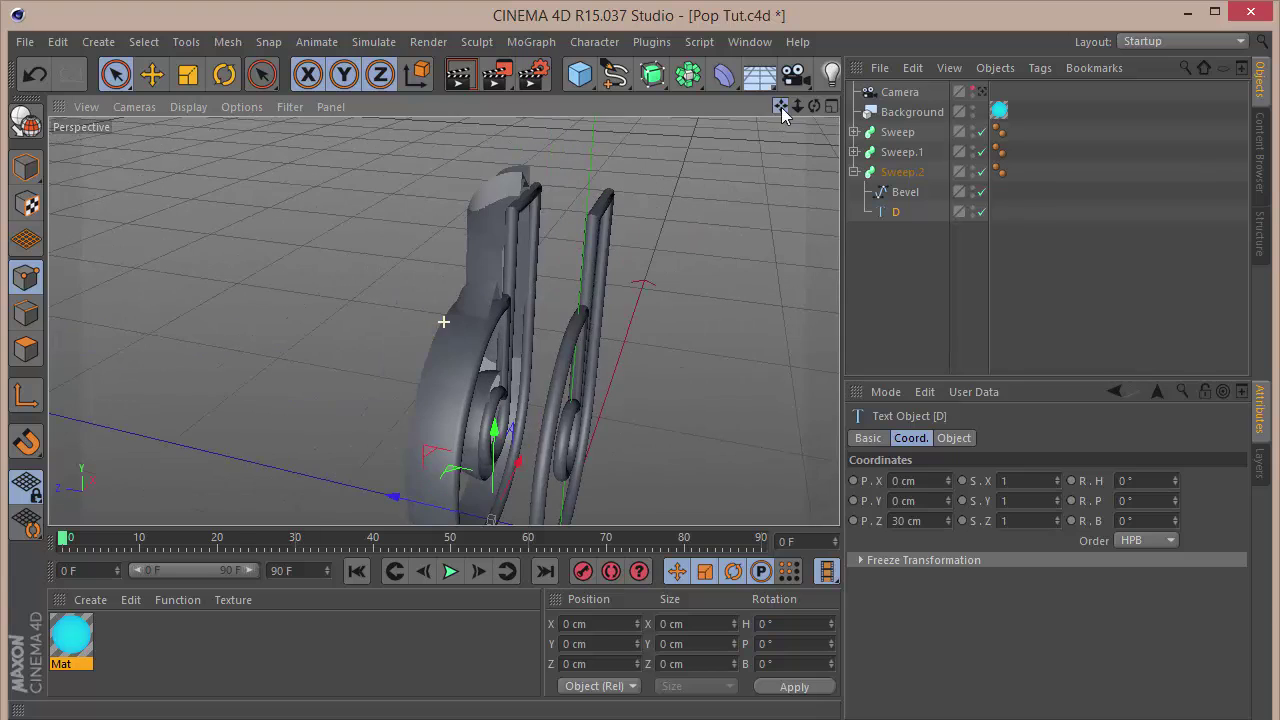
pyautogui.moveTo(814, 106); pyautogui.dragTo(900, 106)
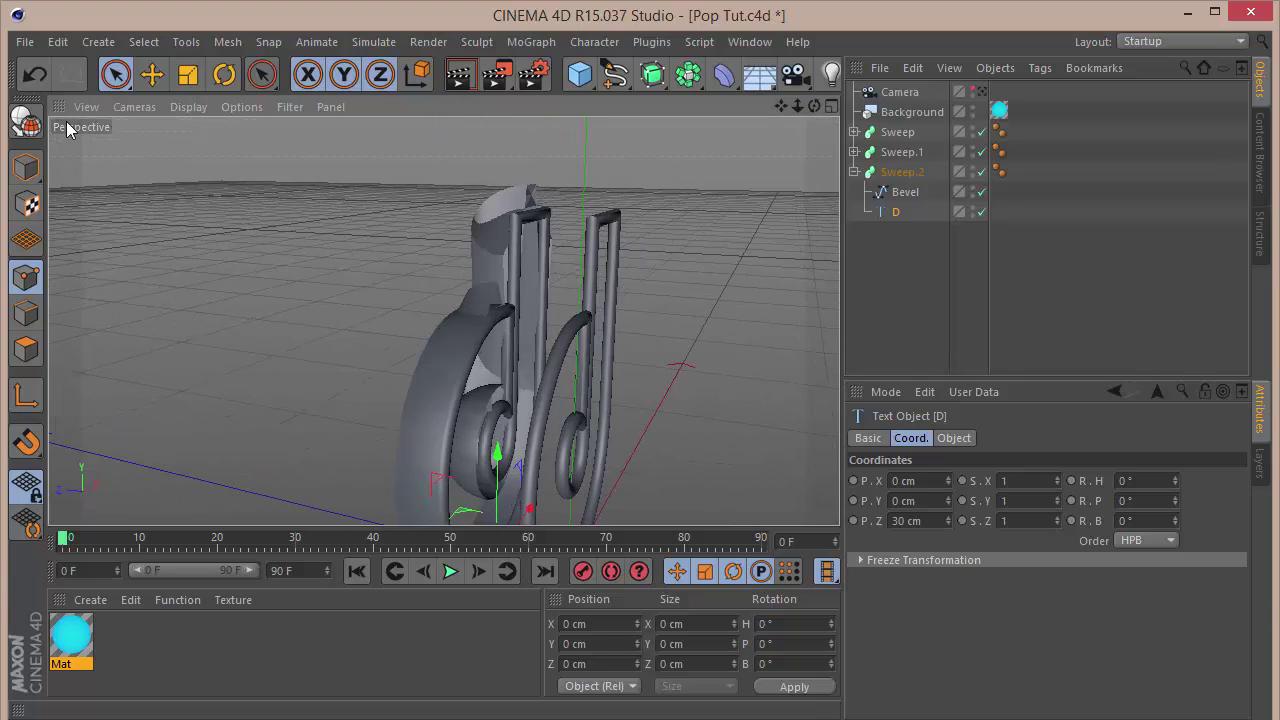
pyautogui.click(27, 167)
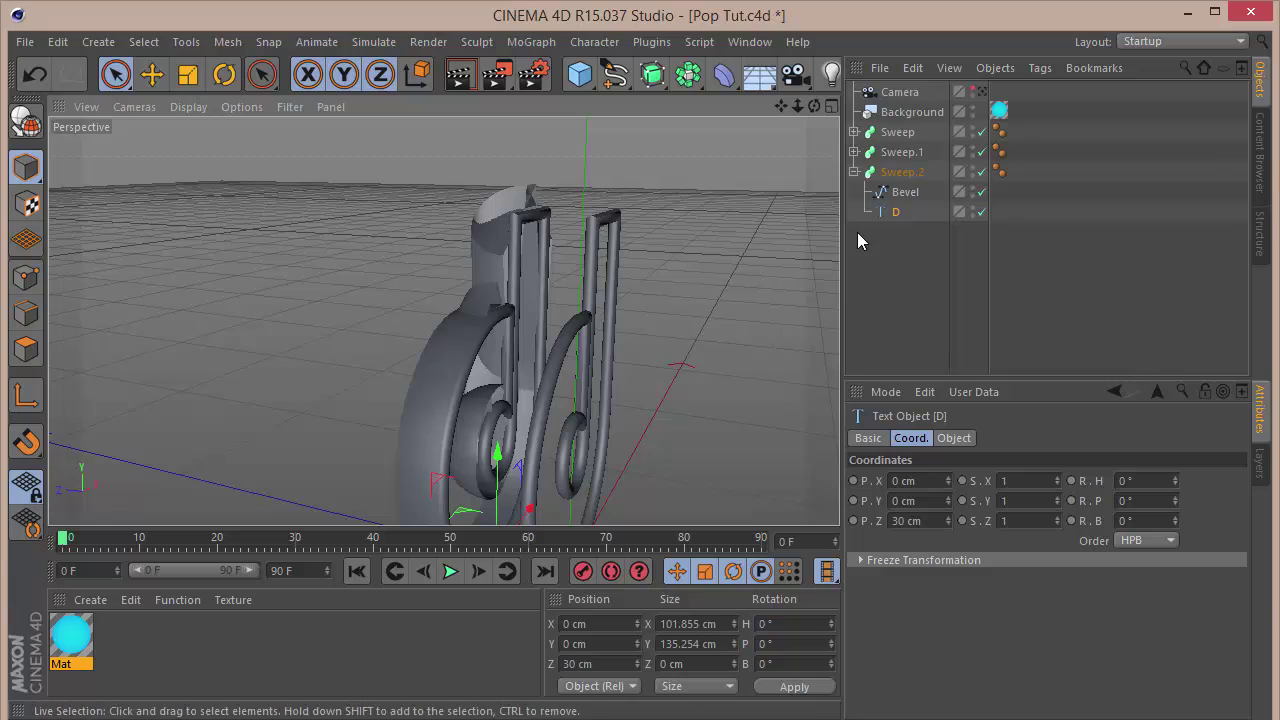
pyautogui.click(905, 192)
pyautogui.click(981, 172)
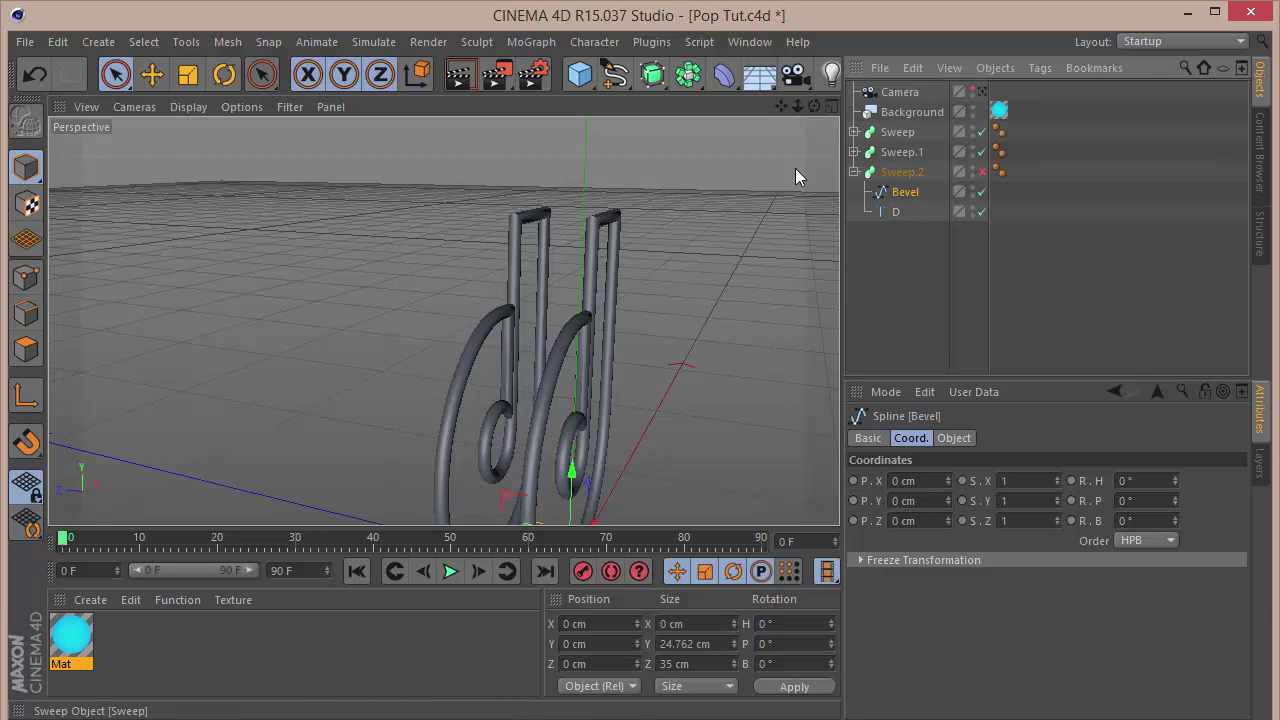
# Hide the Sweep and Sweep.1 objects in the viewport and re-enable the Sweep.2 generator
pyautogui.click(976, 132)
pyautogui.click(973, 129)
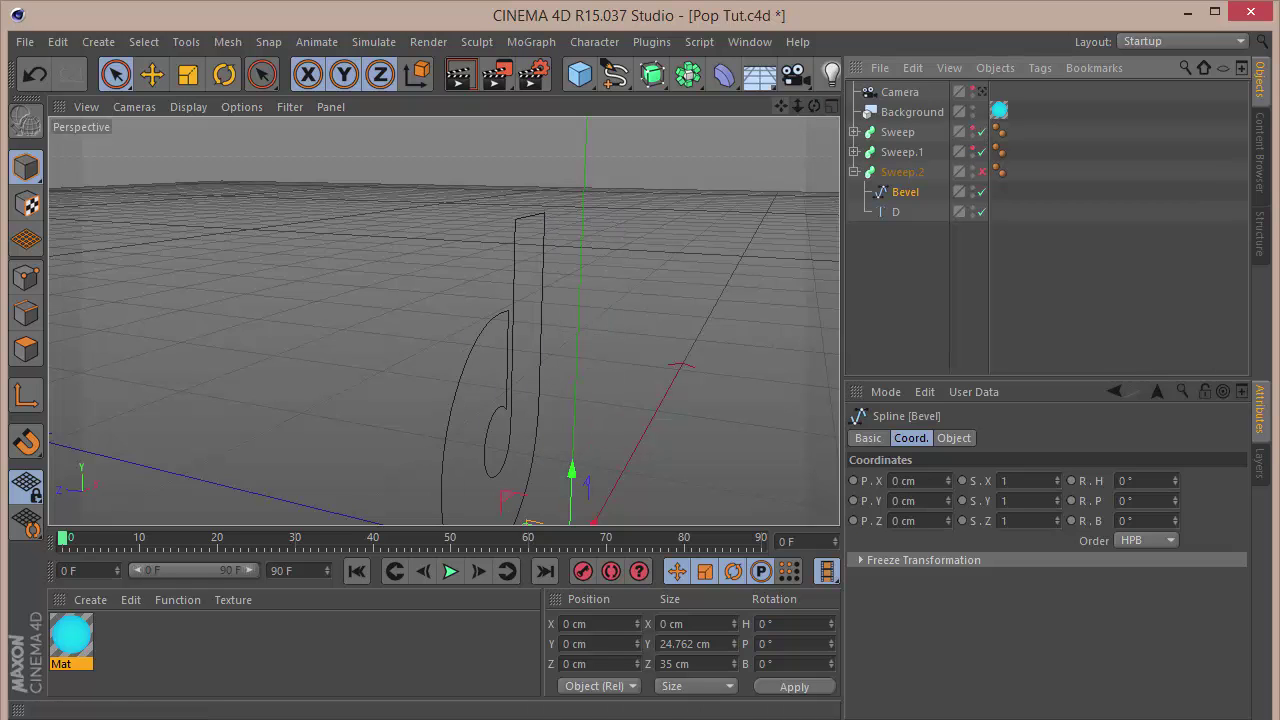
pyautogui.moveTo(781, 106); pyautogui.dragTo(695, 2)
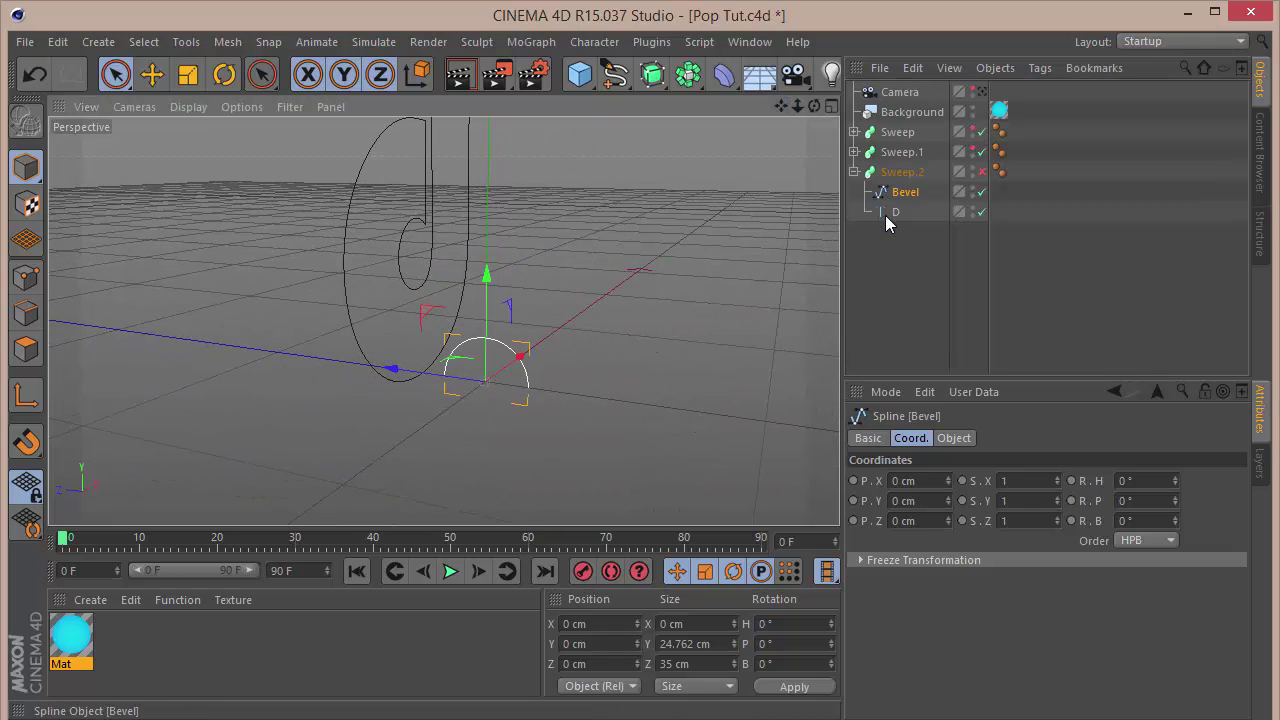
pyautogui.click(973, 175)
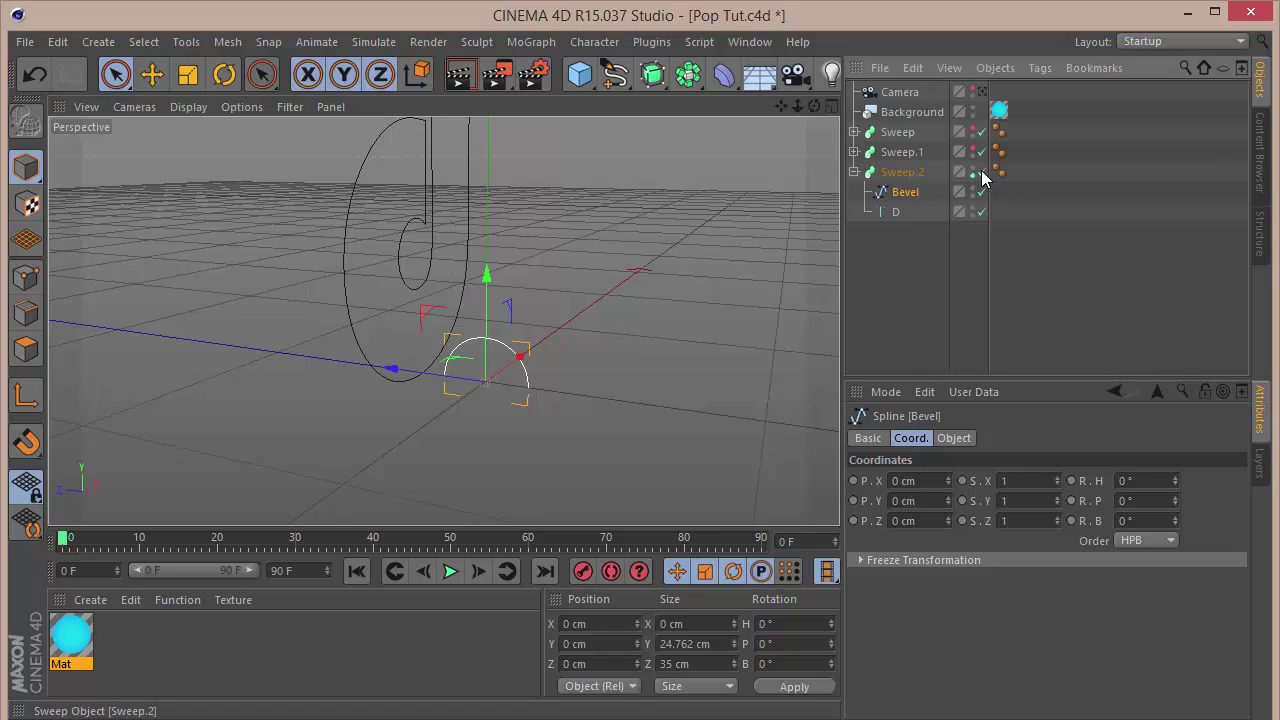
pyautogui.click(981, 173)
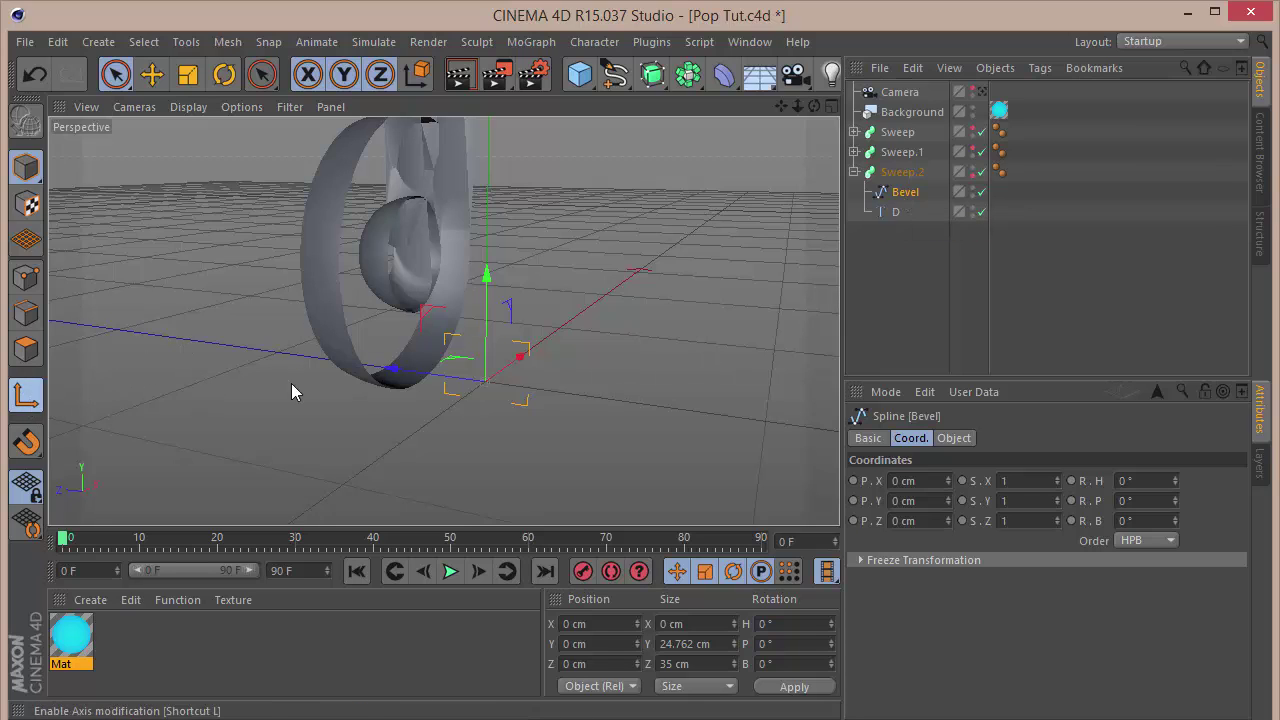
# Rotate the Bevel spline 90° in heading, and around its blue axis so the half-circle profile bulges outward around the letter
pyautogui.click(225, 75)
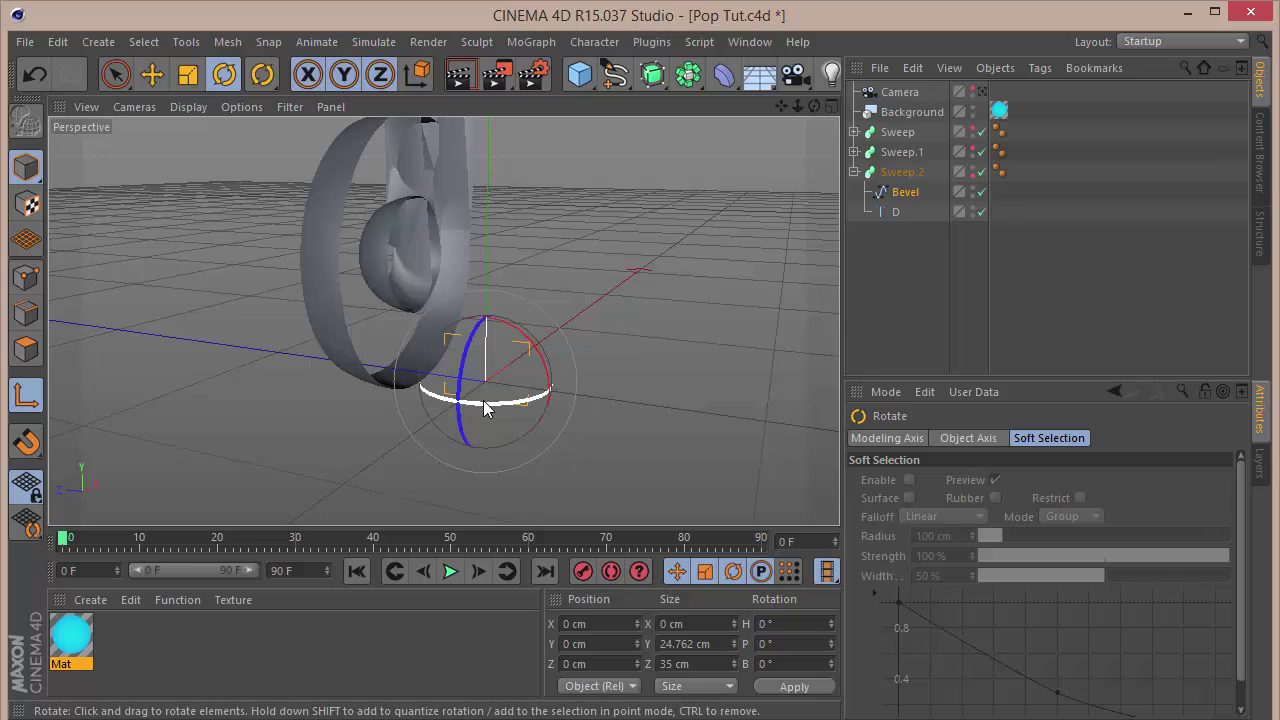
pyautogui.moveTo(487, 407); pyautogui.dragTo(565, 391)
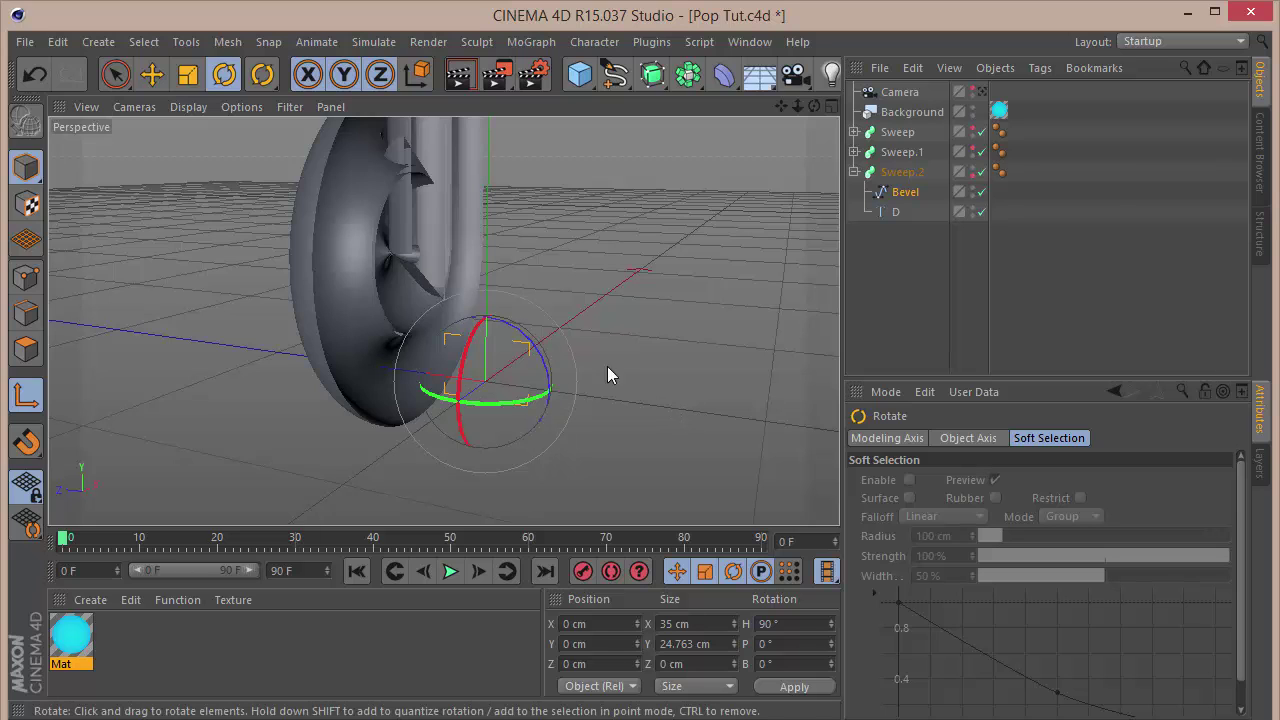
pyautogui.moveTo(536, 358); pyautogui.dragTo(569, 496)
pyautogui.click(788, 216)
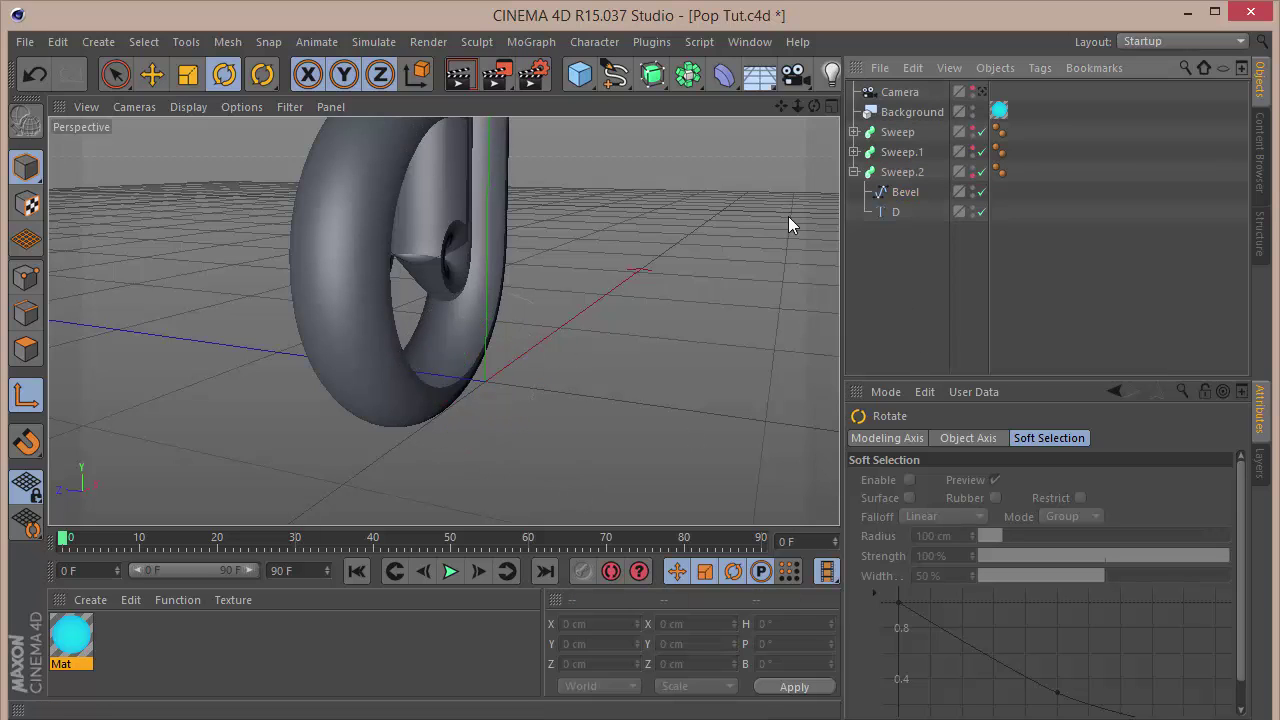
# Select Sweep.2 with Live Selection active and make the Sweep and Sweep.1 objects visible in the viewport again
pyautogui.click(903, 174)
pyautogui.click(26, 396)
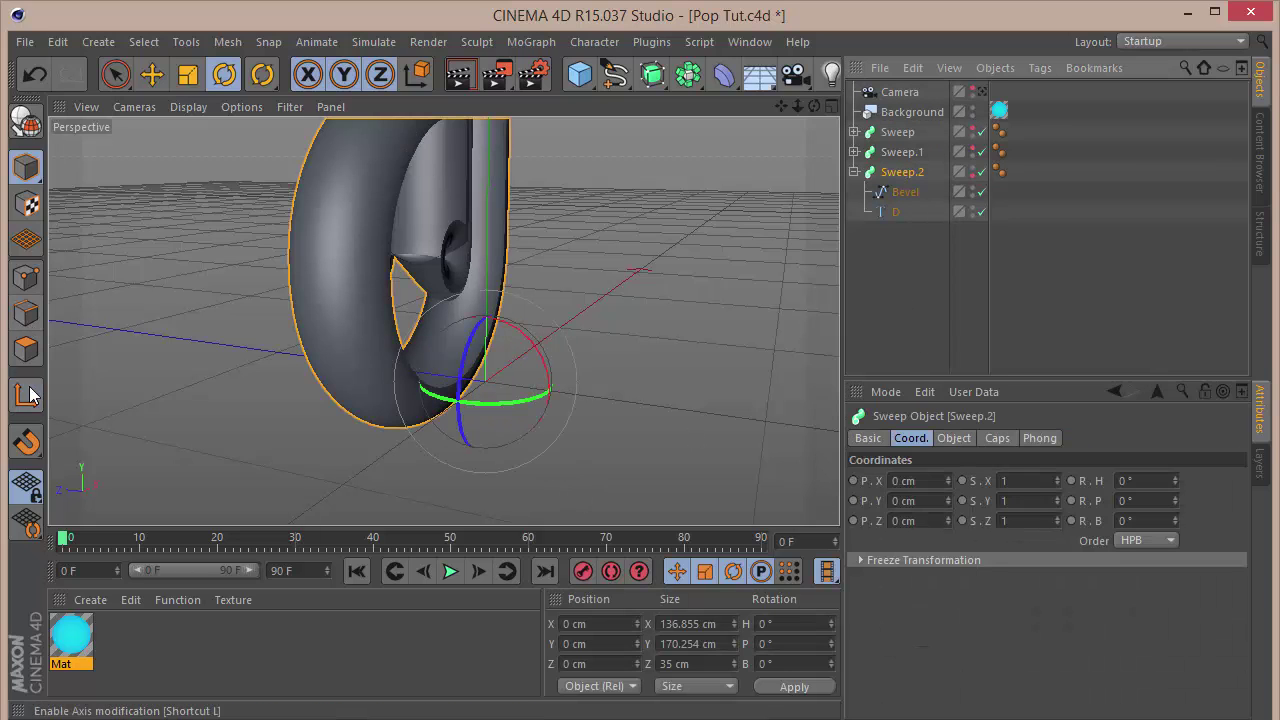
pyautogui.click(115, 74)
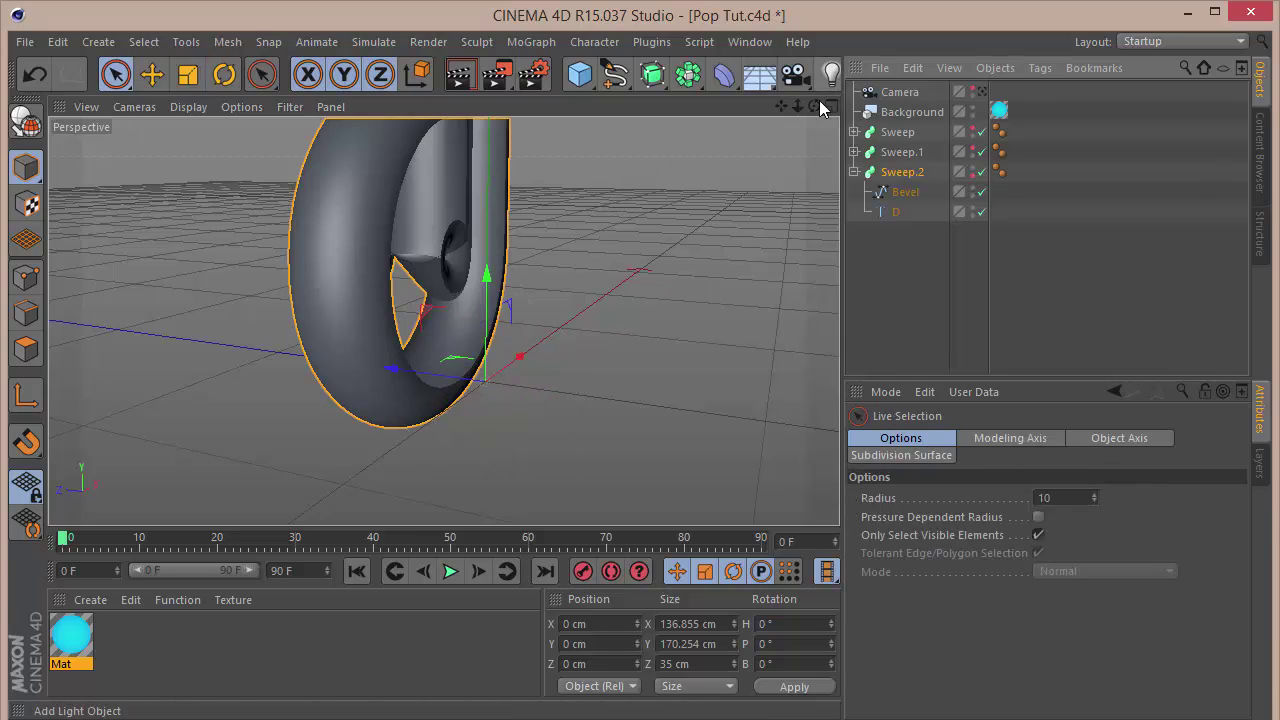
pyautogui.moveTo(814, 106); pyautogui.dragTo(769, 124)
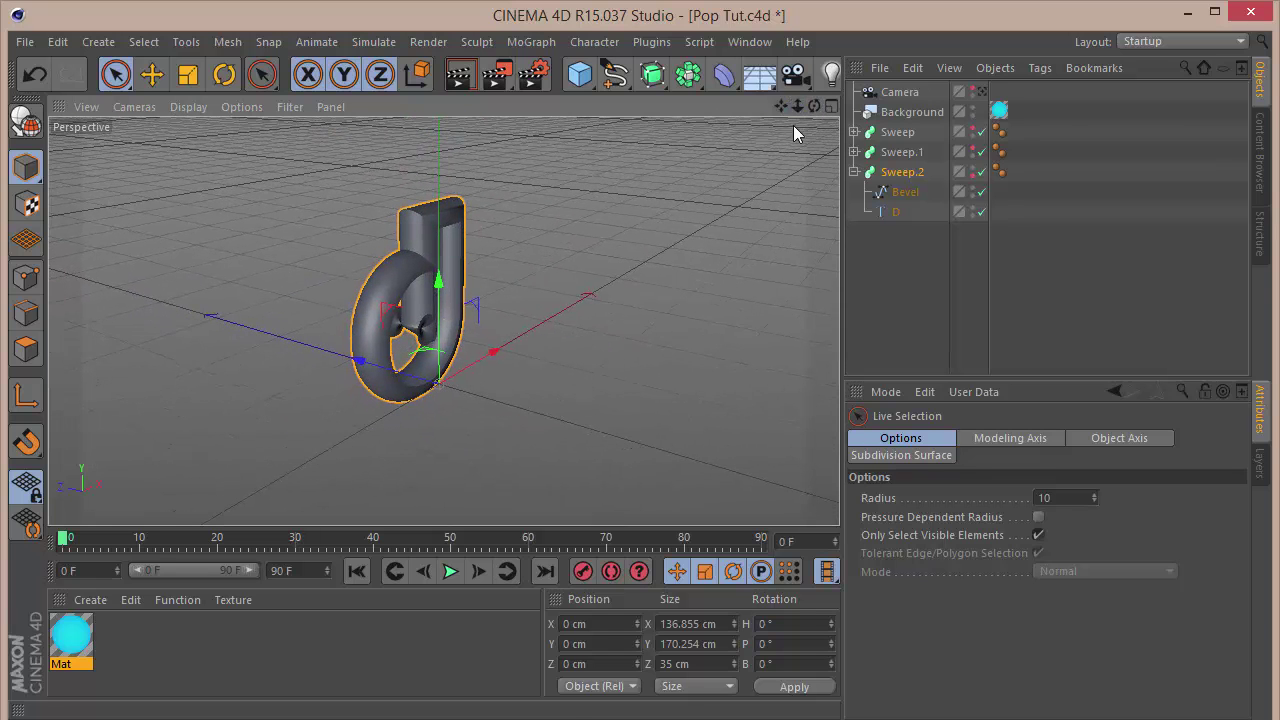
pyautogui.scroll(5, 567, 180)
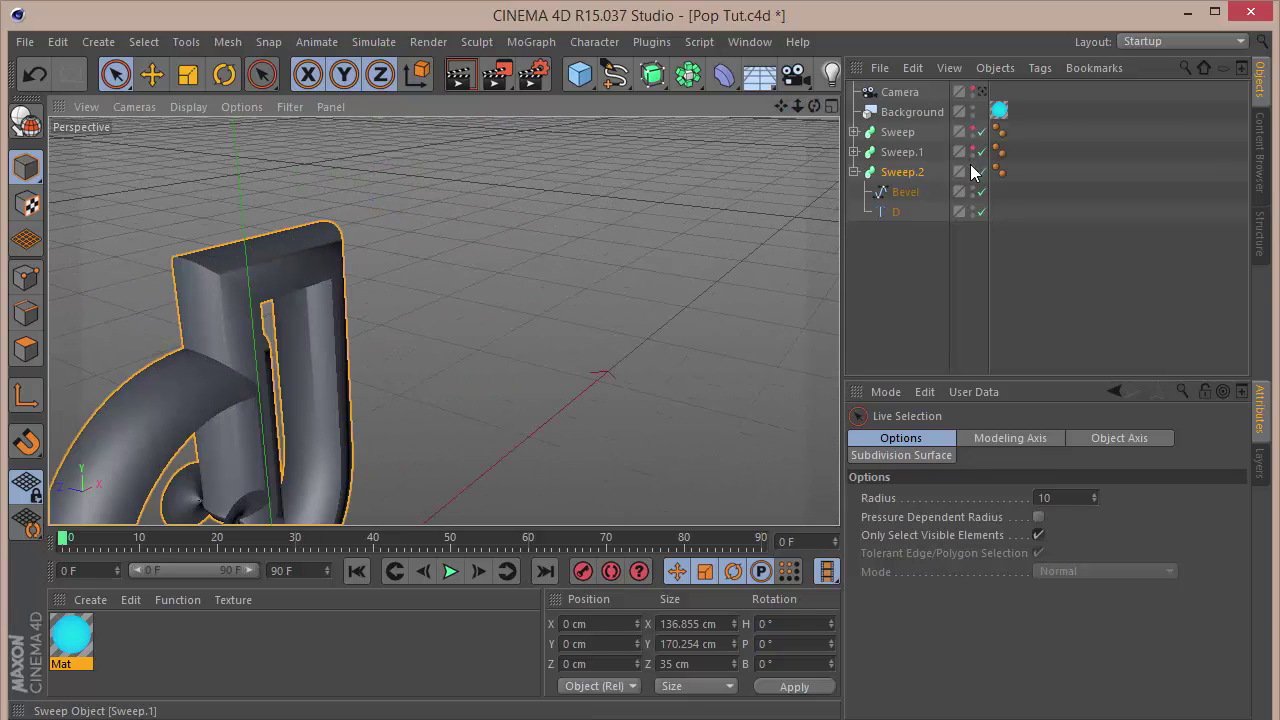
pyautogui.moveTo(975, 151); pyautogui.dragTo(975, 127)
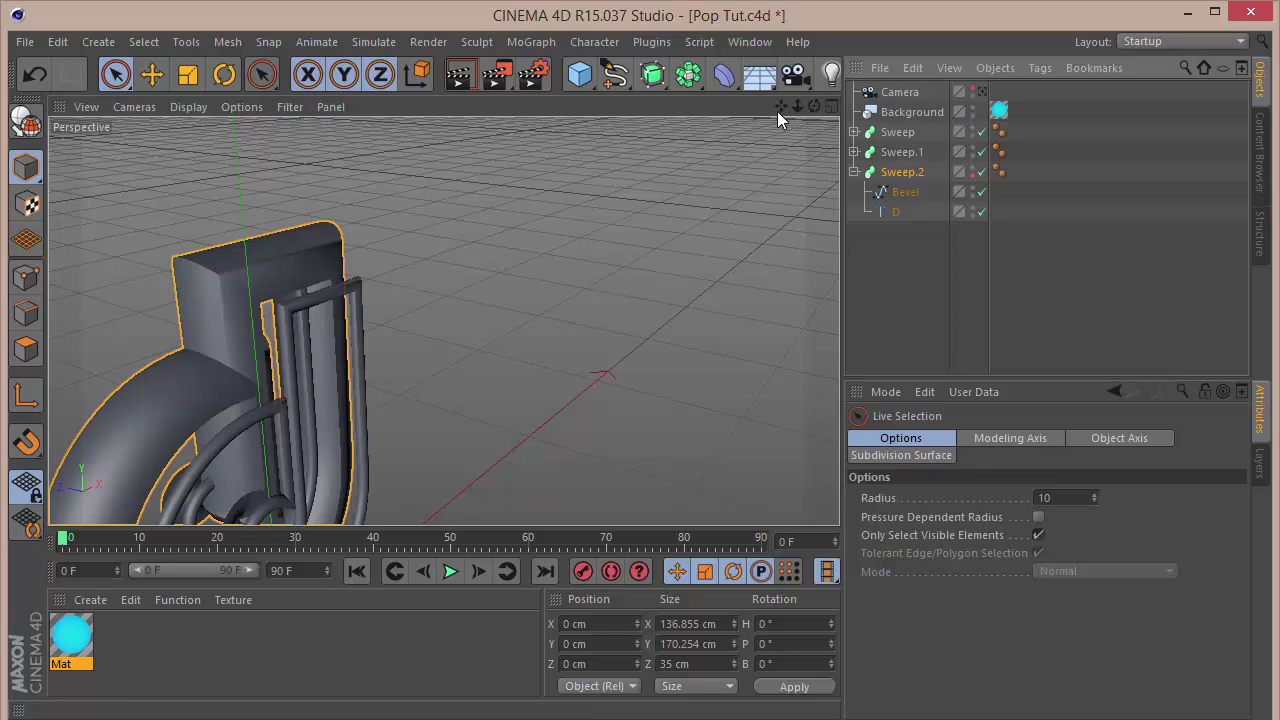
# Move Sweep.2 along Z to about -15.8 cm to bring it between the two outline frames
pyautogui.moveTo(780, 106); pyautogui.dragTo(810, 0)
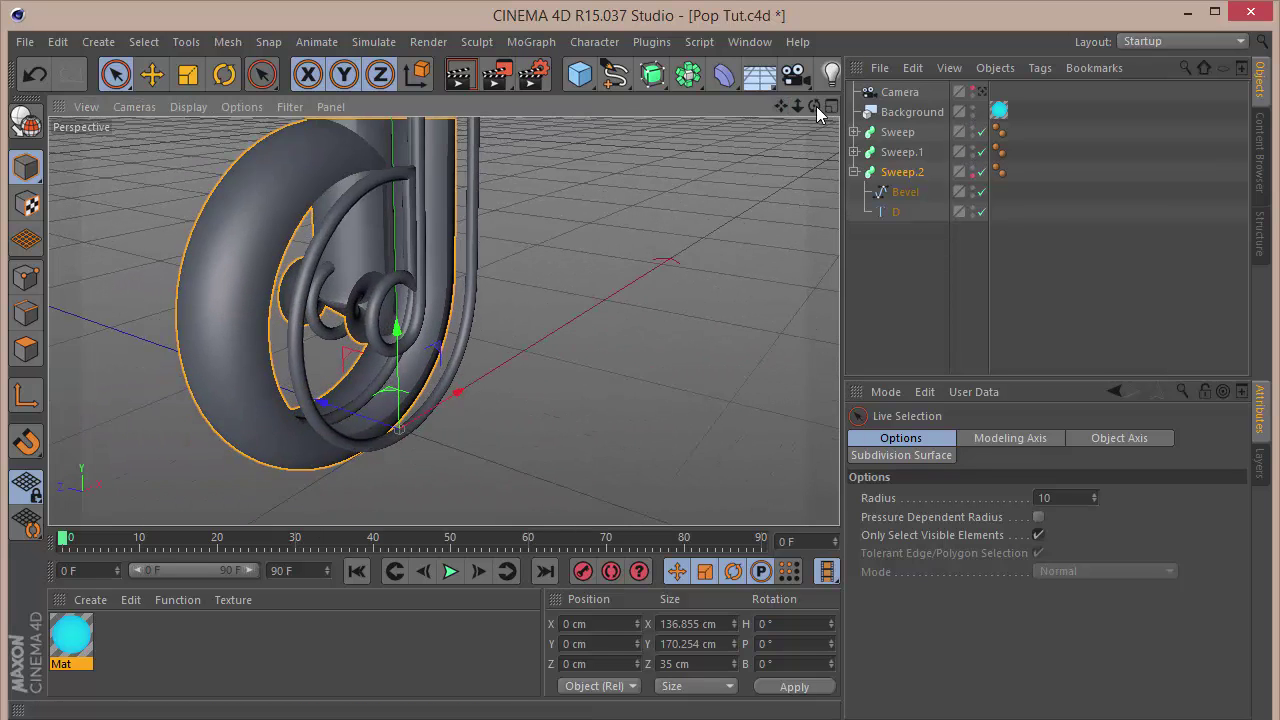
pyautogui.moveTo(816, 106); pyautogui.dragTo(710, 110)
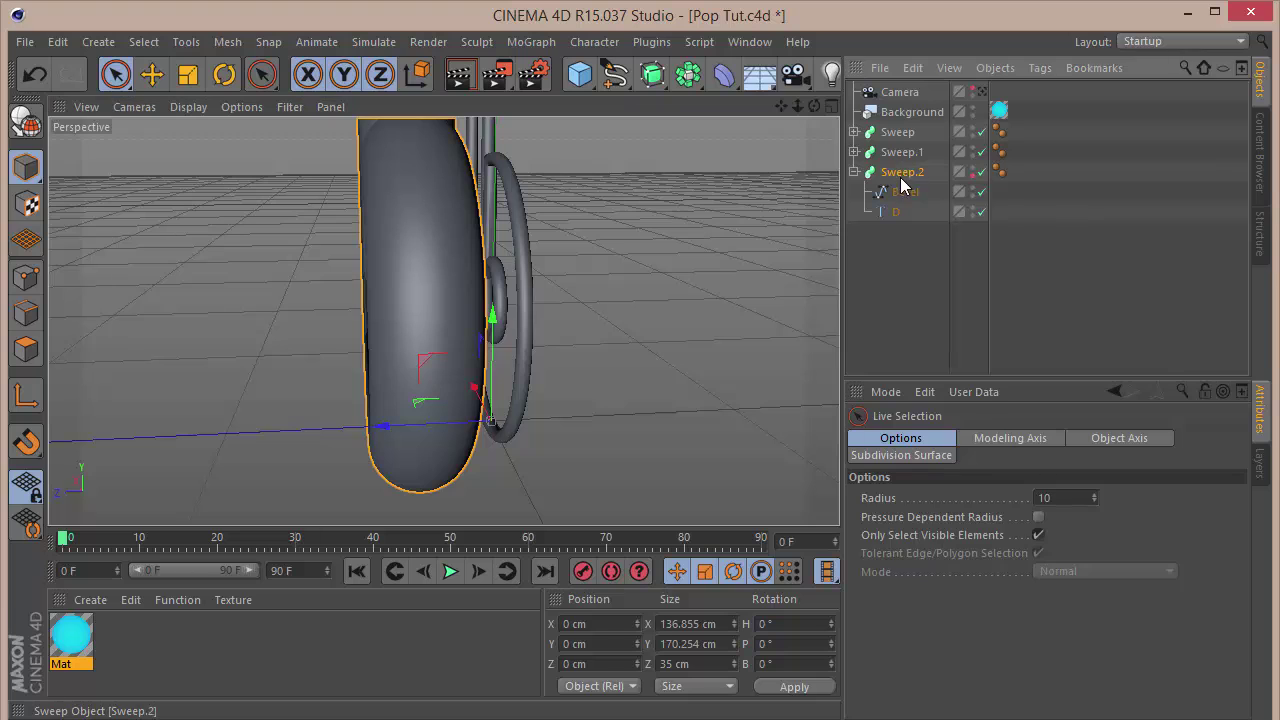
pyautogui.click(901, 179)
pyautogui.moveTo(383, 427); pyautogui.dragTo(486, 428)
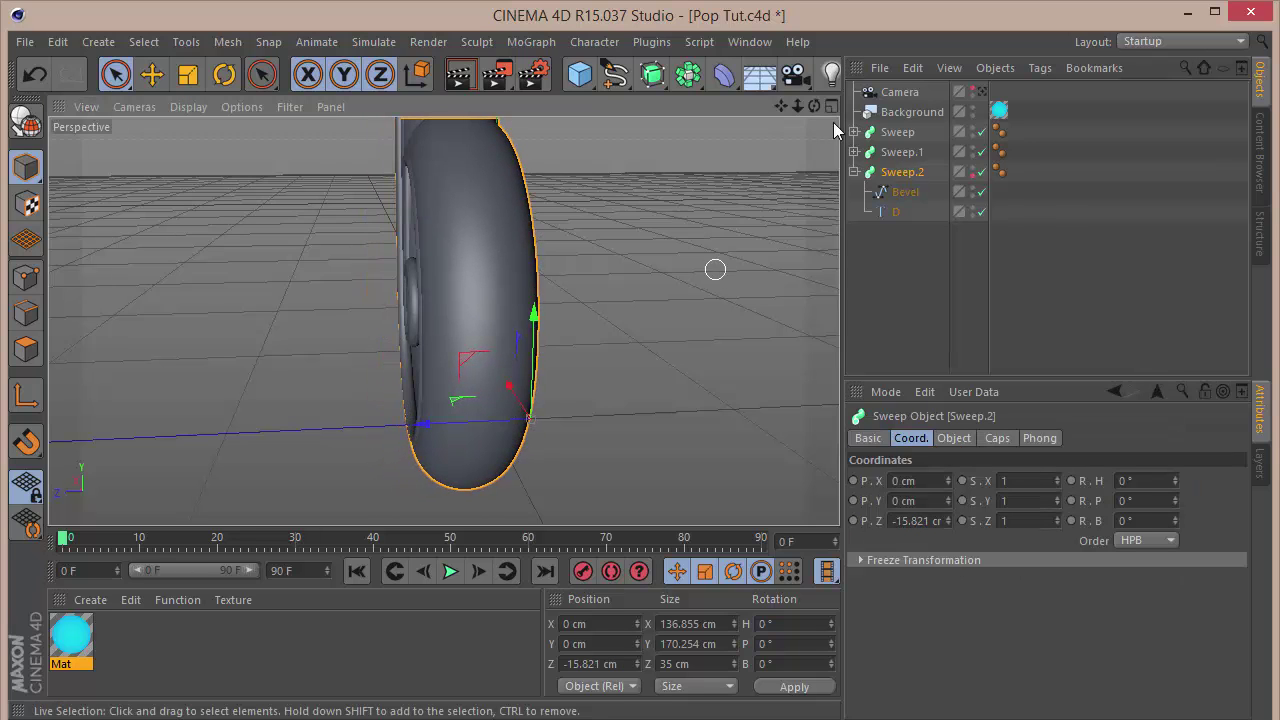
pyautogui.keyDown('alt'); pyautogui.moveTo(442, 320); pyautogui.dragTo(442, 320); pyautogui.keyUp('alt')
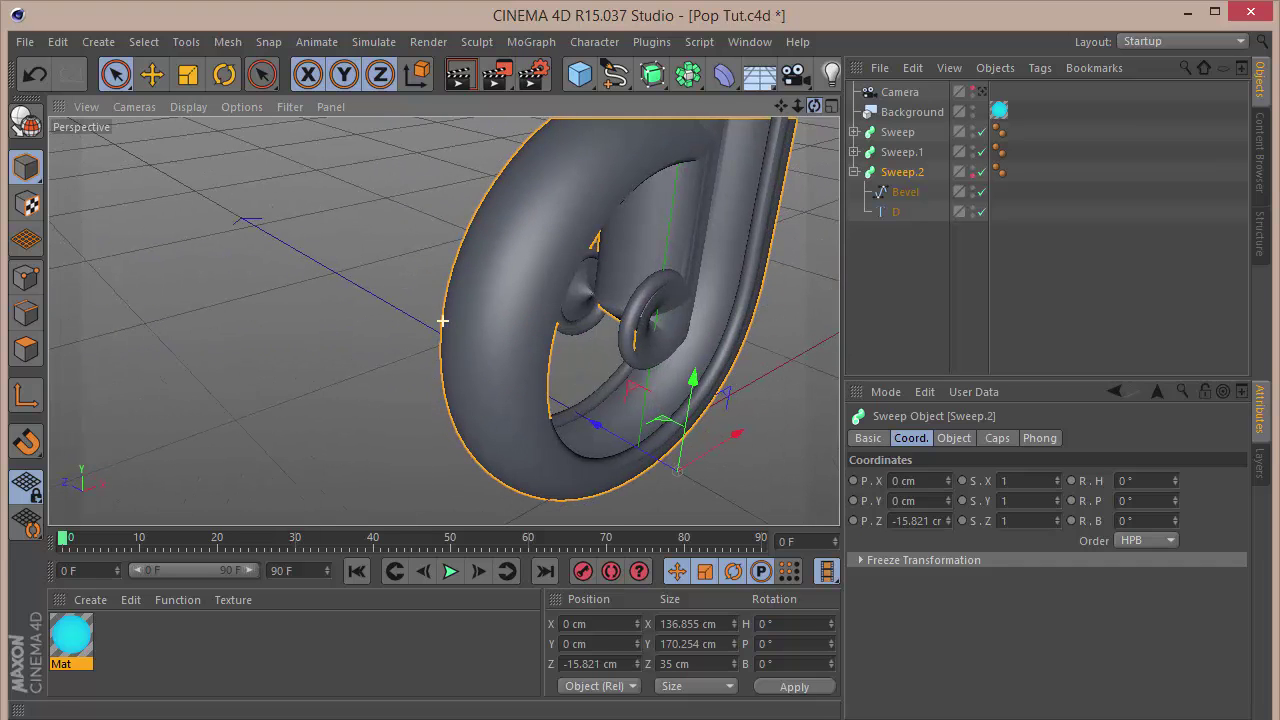
# Set the Z position of the D spline inside Sweep.1 to 35 cm
pyautogui.click(854, 151)
pyautogui.click(896, 191)
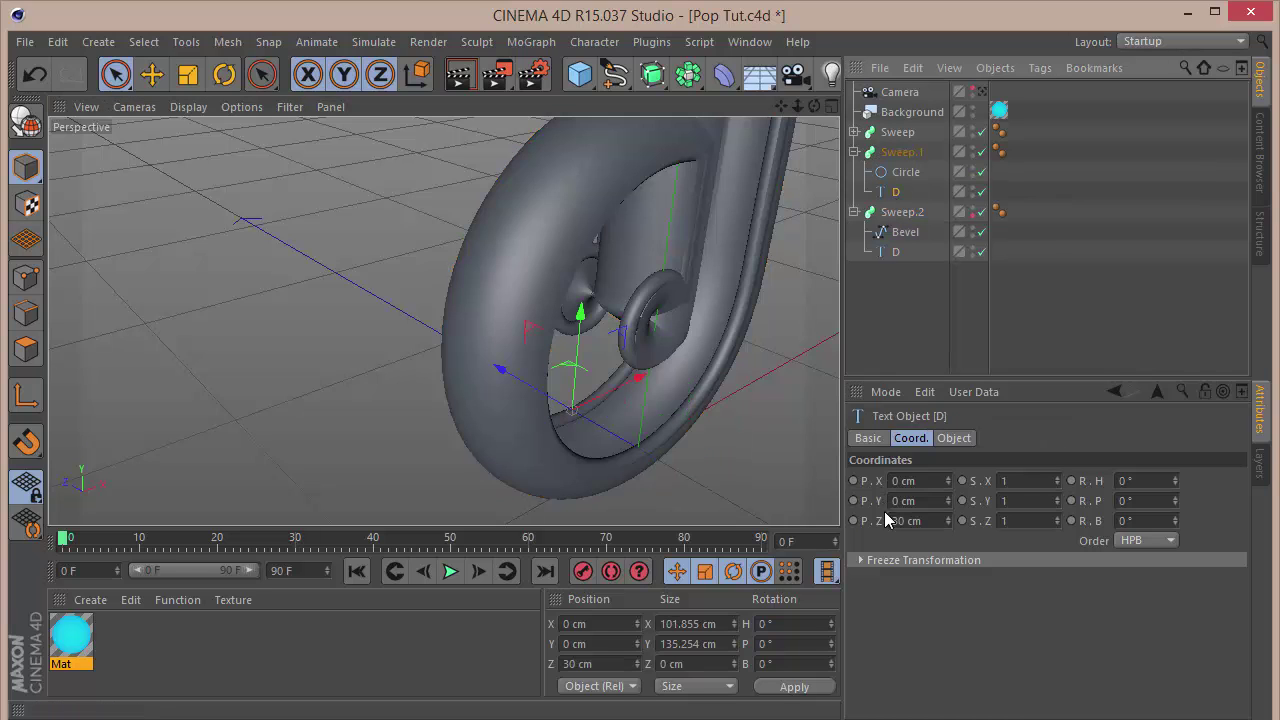
pyautogui.moveTo(931, 527); pyautogui.dragTo(603, 494)
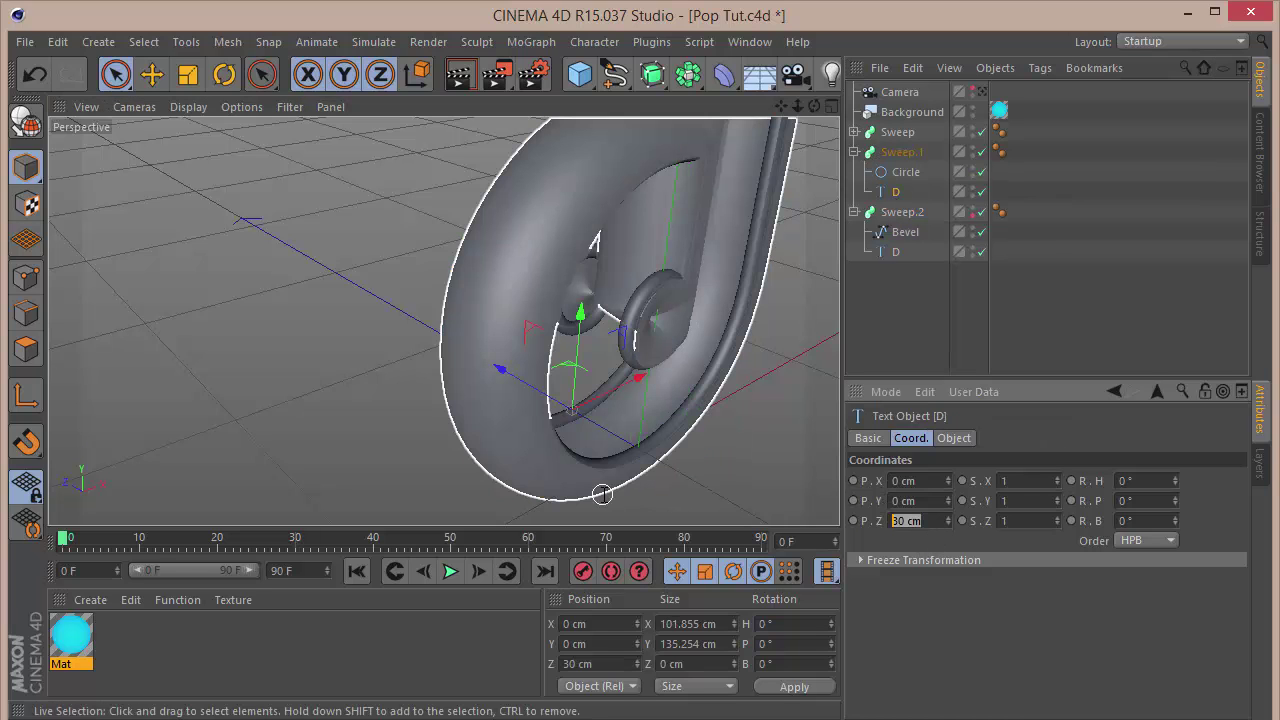
pyautogui.write('35')
pyautogui.press('Return')
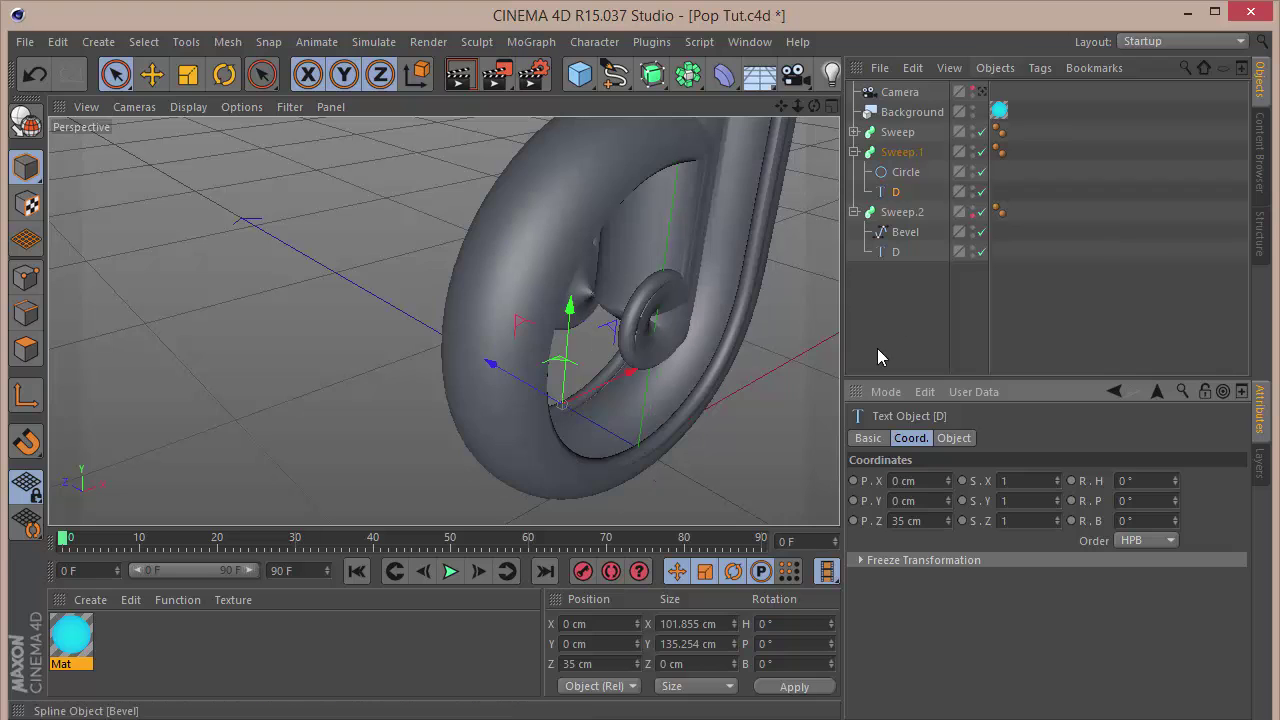
pyautogui.click(877, 348)
# Fine-tune Sweep.2 along Z to about -13.1 cm so it sits centred between the front and back frames
pyautogui.moveTo(814, 105); pyautogui.dragTo(970, 105)
pyautogui.click(895, 211)
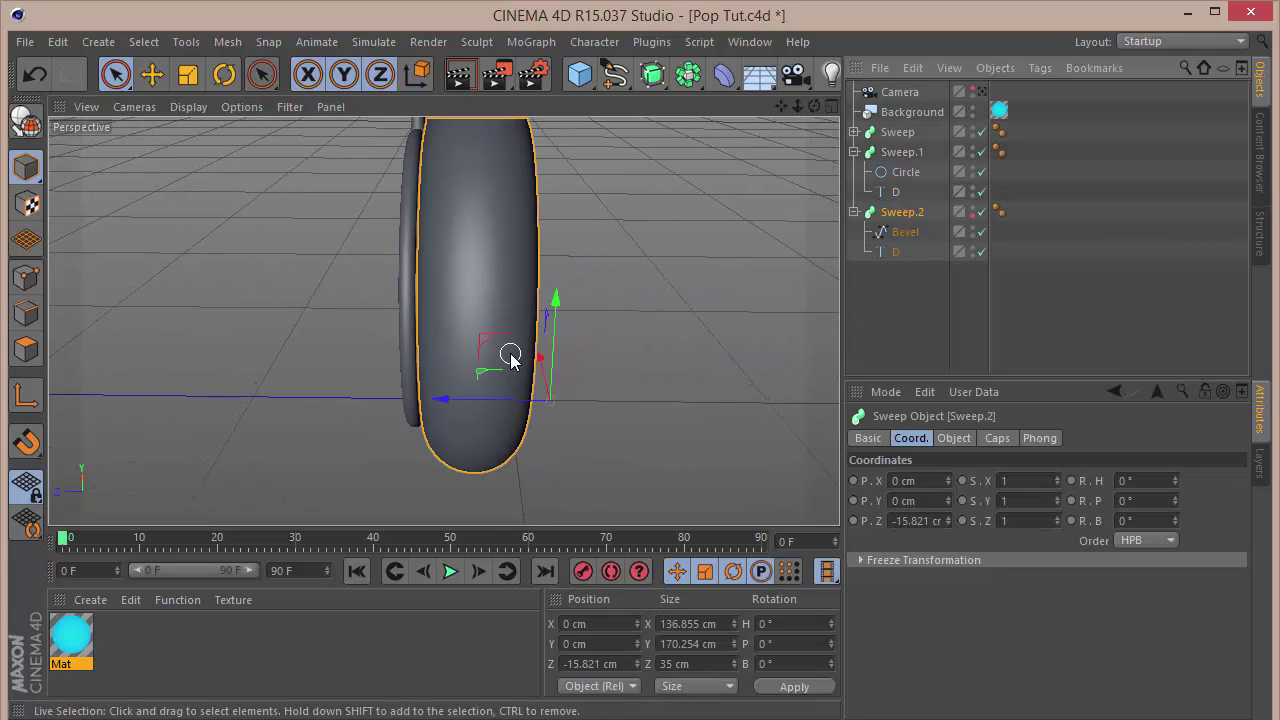
pyautogui.moveTo(499, 397); pyautogui.dragTo(491, 394)
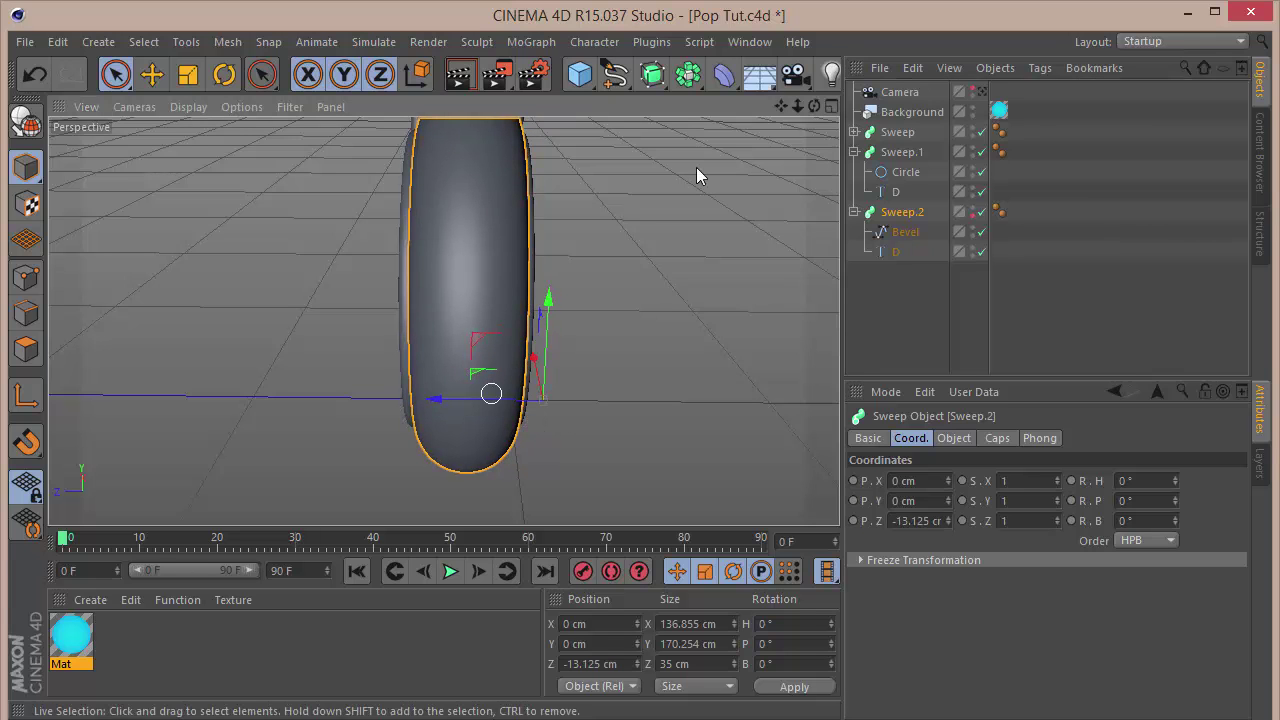
pyautogui.moveTo(814, 105); pyautogui.dragTo(443, 320)
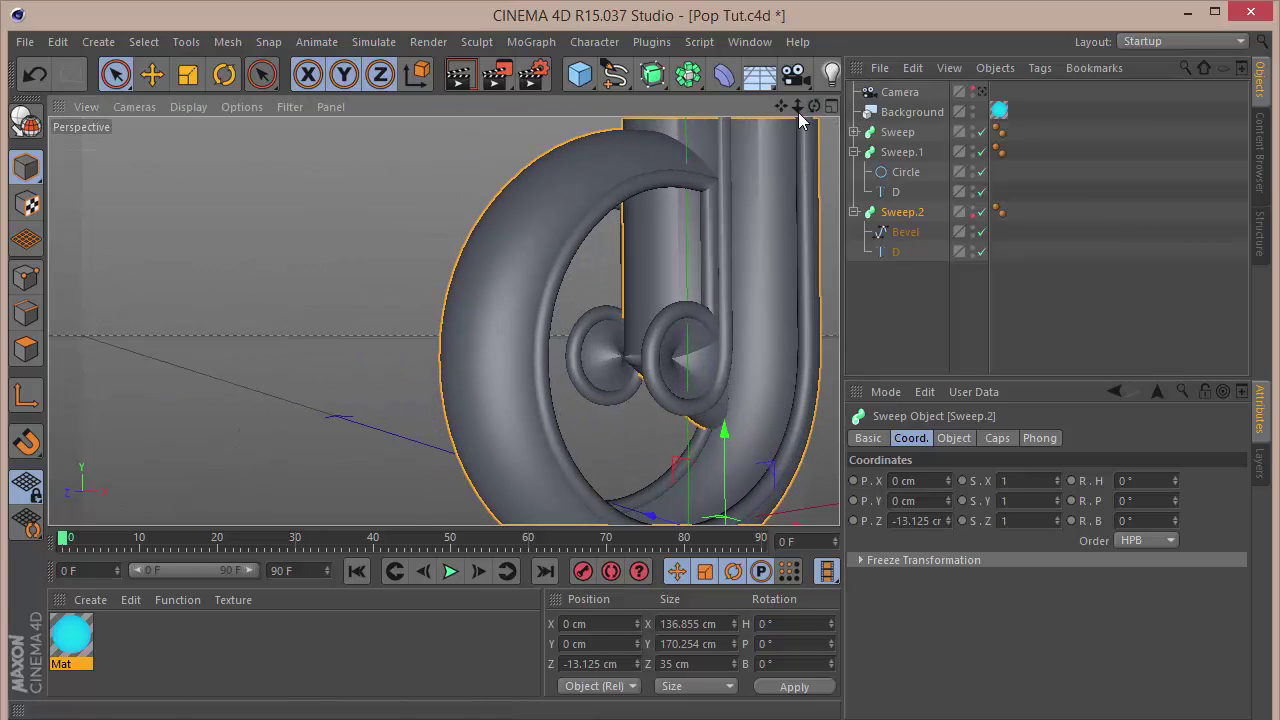
pyautogui.moveTo(798, 107); pyautogui.dragTo(443, 322)
pyautogui.click(903, 296)
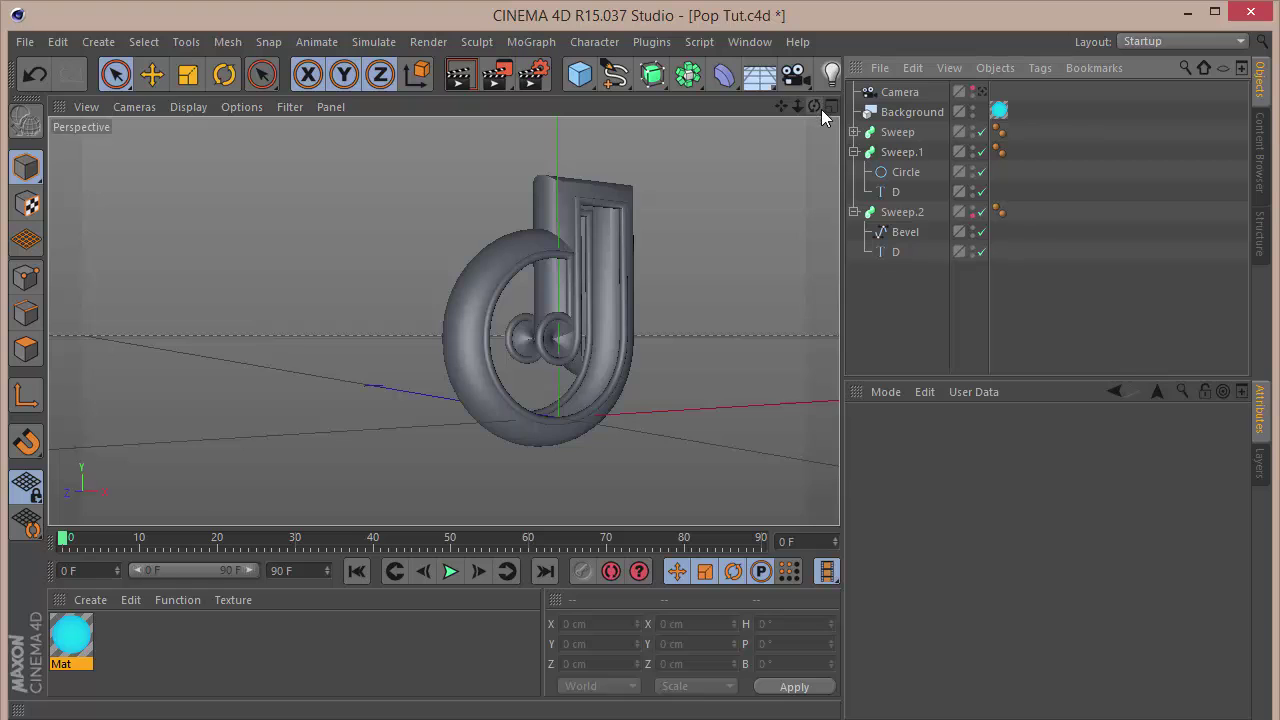
pyautogui.moveTo(816, 106); pyautogui.dragTo(443, 320)
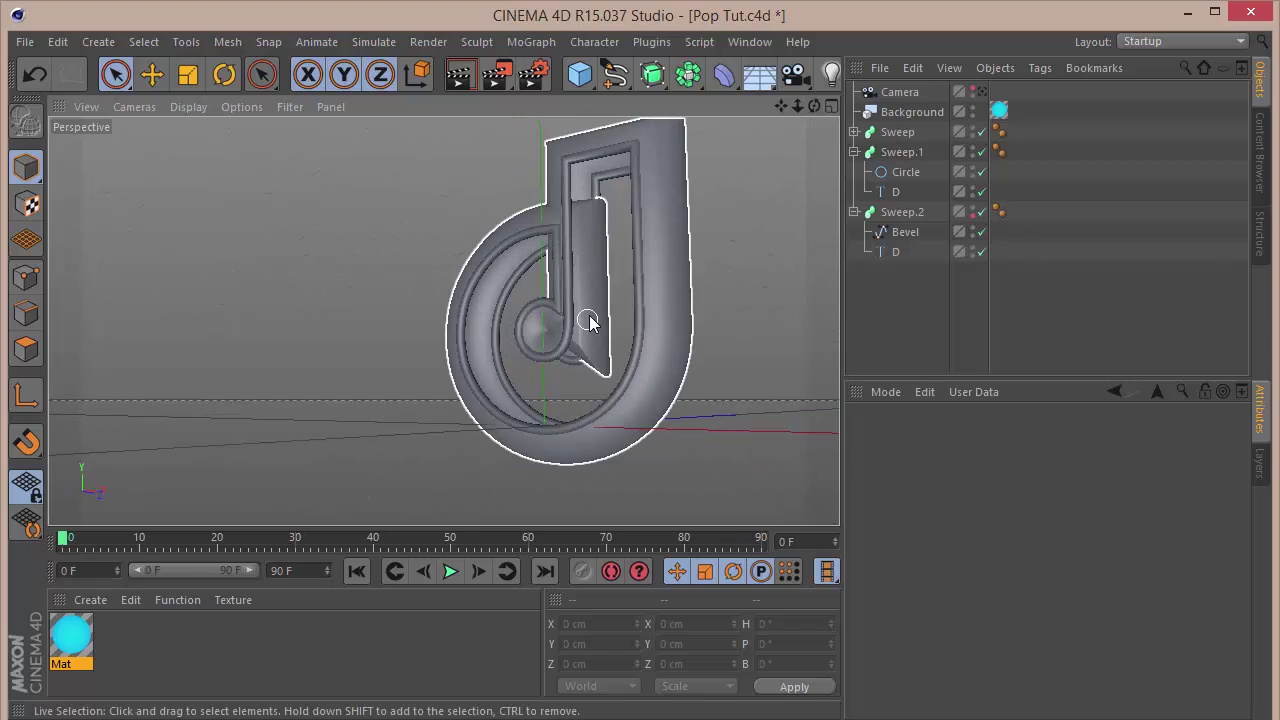
# Copy the D spline out of Sweep.2 and place the copy under a new Extrude object
pyautogui.click(854, 152)
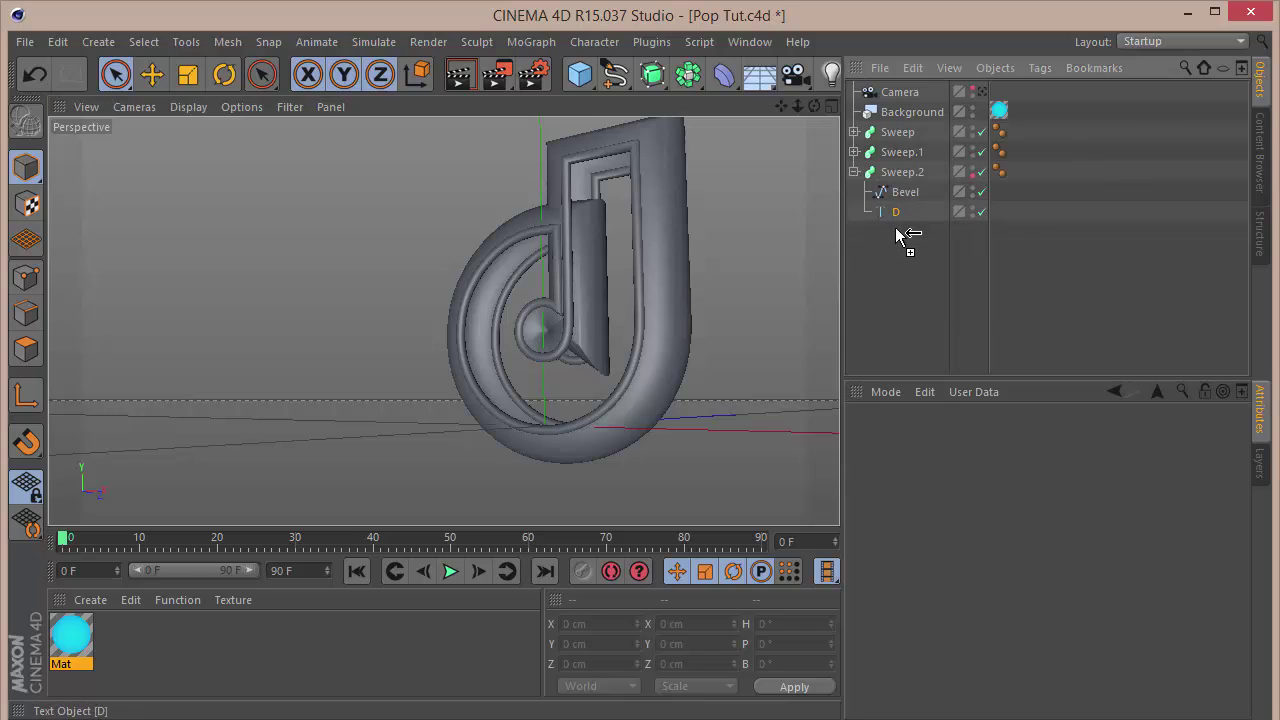
pyautogui.click(889, 214)
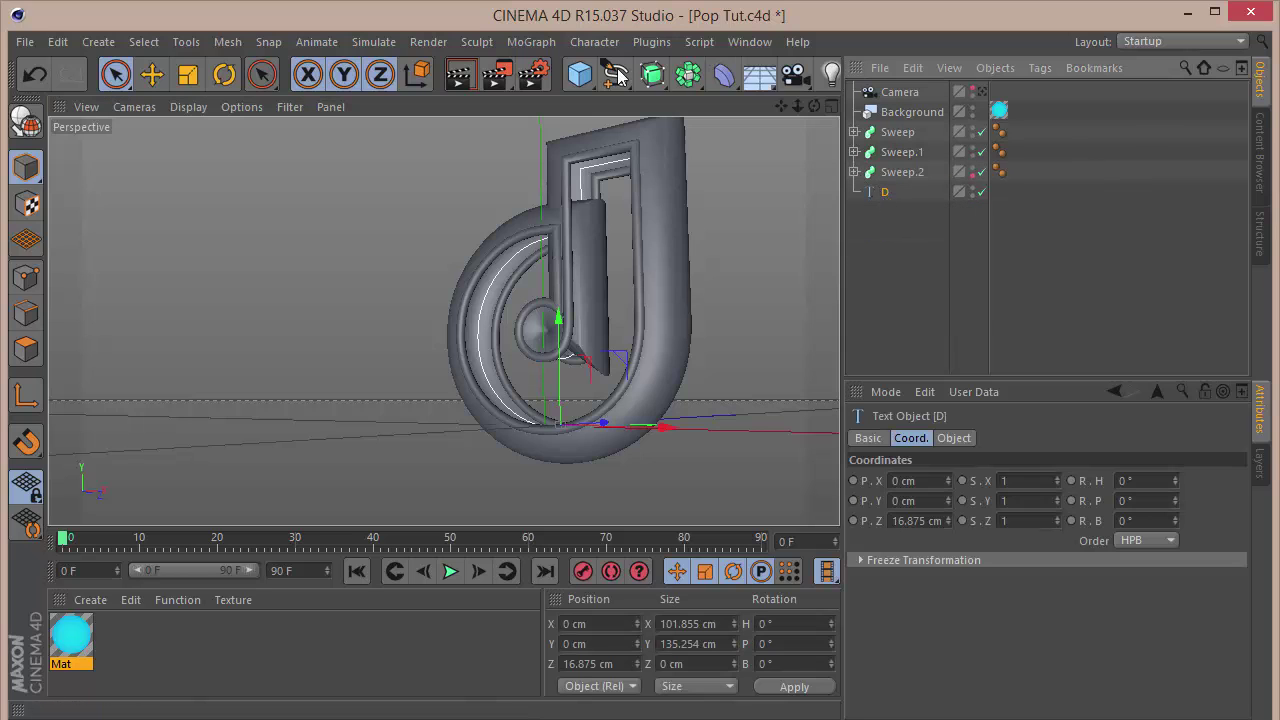
pyautogui.moveTo(617, 75); pyautogui.dragTo(880, 102)
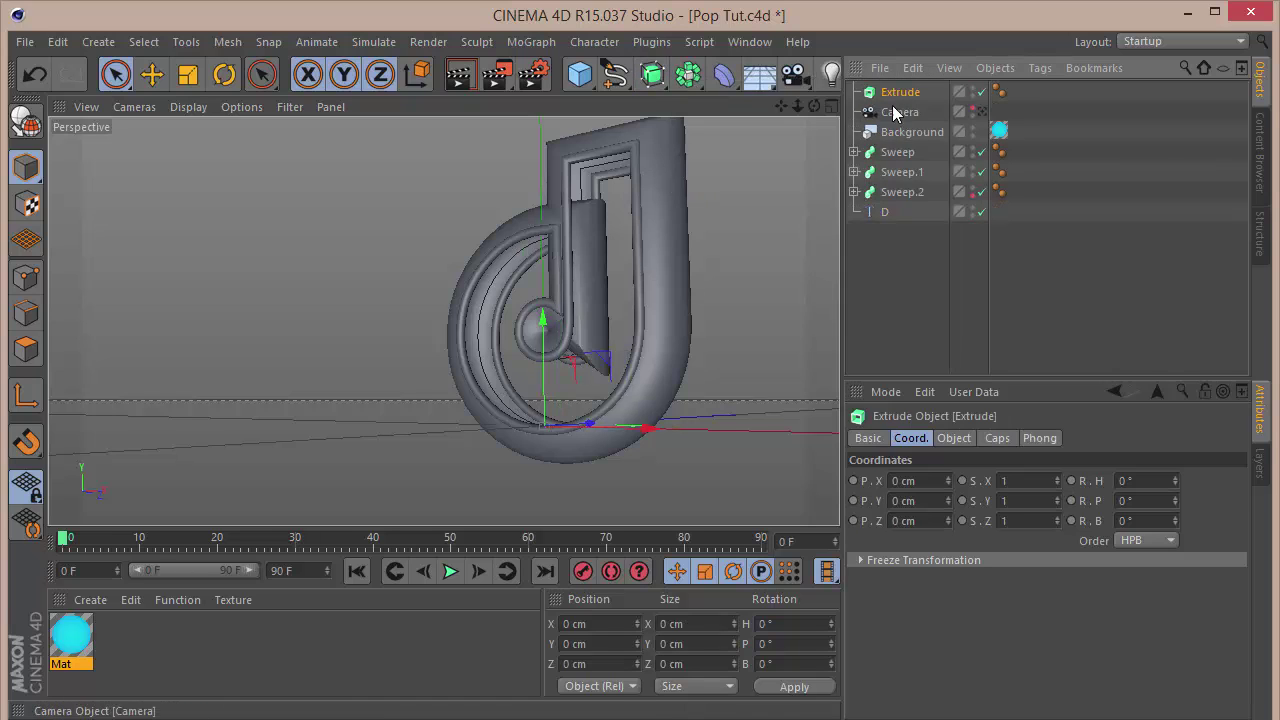
pyautogui.moveTo(897, 250); pyautogui.dragTo(895, 219)
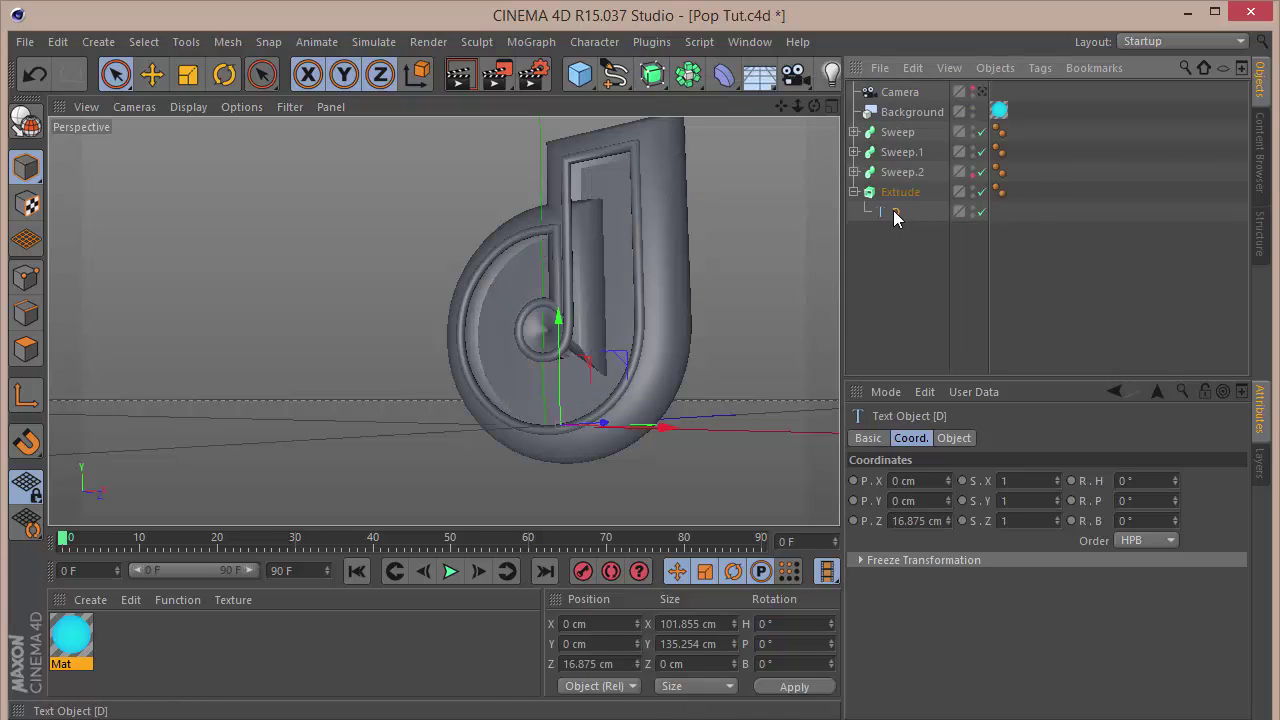
# Set the Extrude object's Z movement to 0 cm so the letter face is flat
pyautogui.click(898, 195)
pyautogui.click(955, 438)
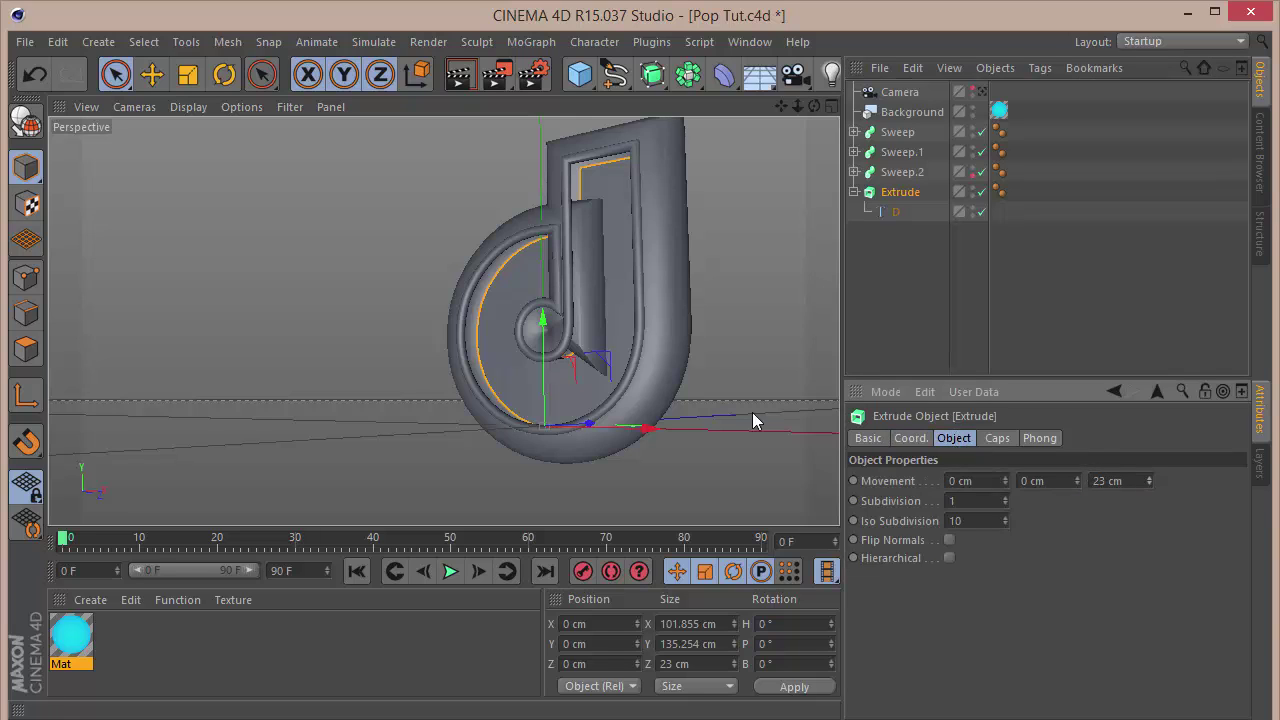
pyautogui.moveTo(1139, 487); pyautogui.dragTo(810, 489)
pyautogui.write('0')
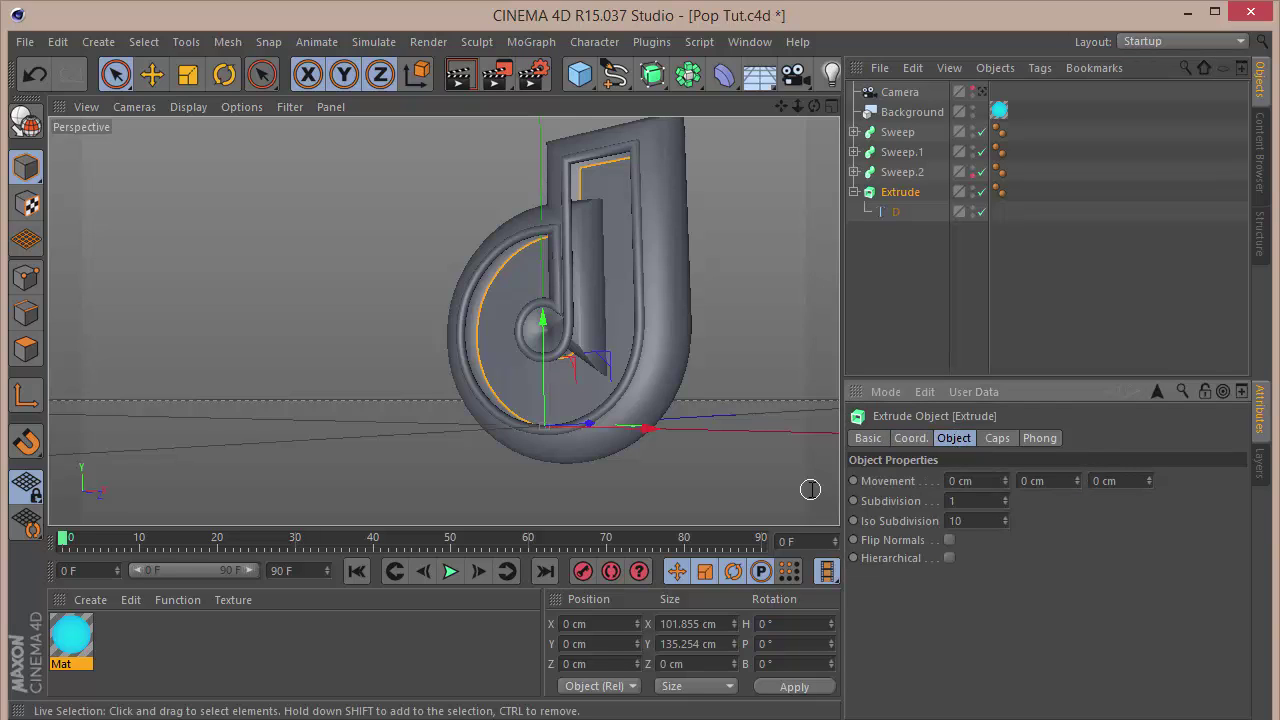
# Set the Z position of the Extrude's D spline to 0 cm
pyautogui.click(895, 211)
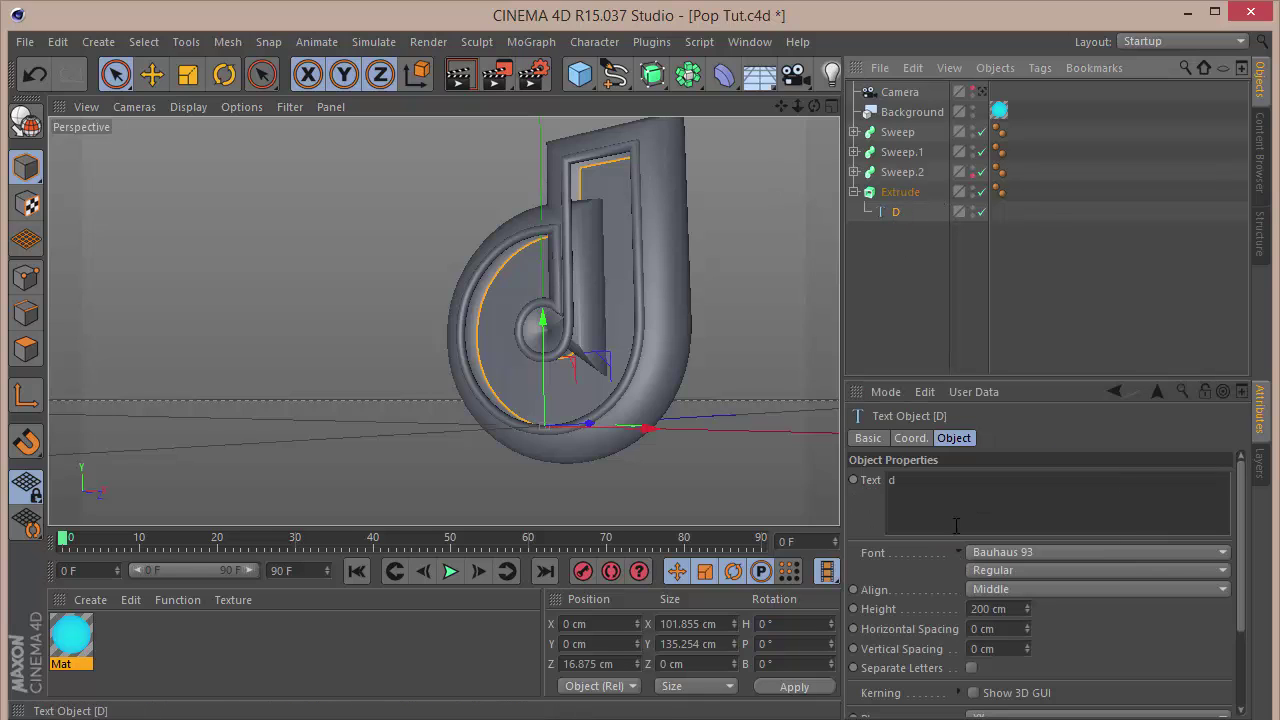
pyautogui.click(920, 440)
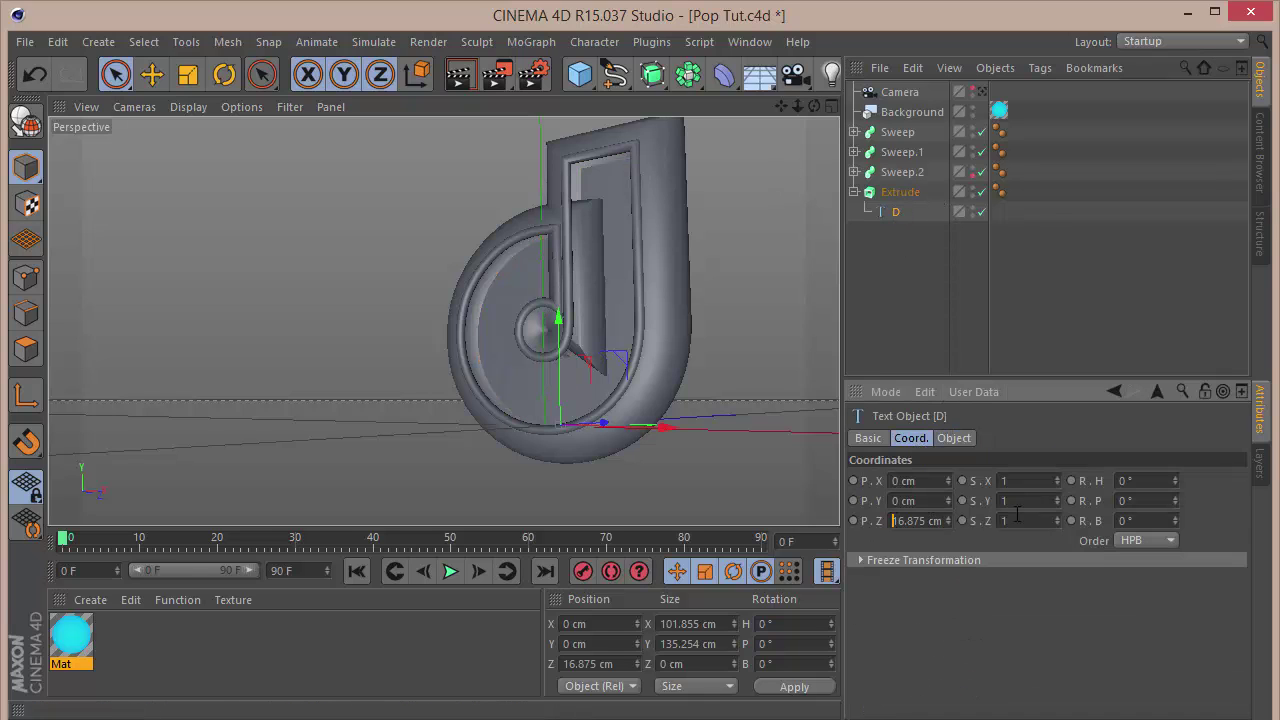
pyautogui.write('0')
pyautogui.press('Return')
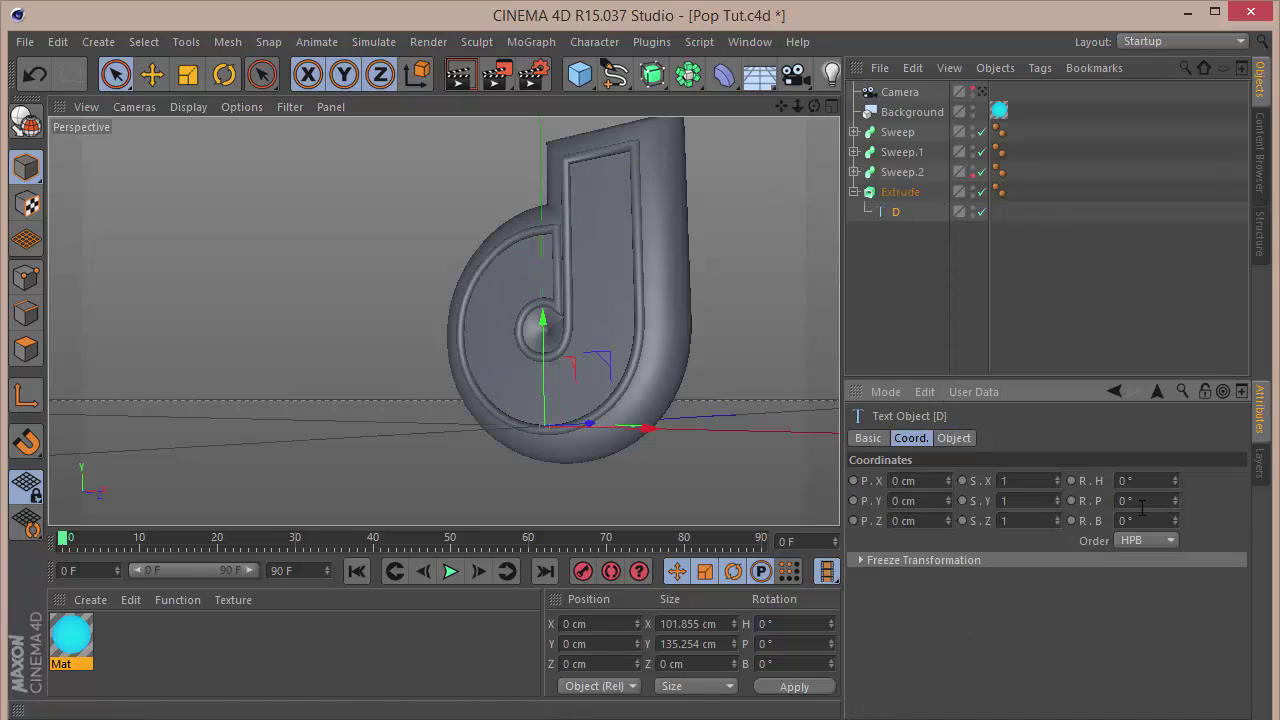
# Duplicate the Extrude object, set the copy's D spline to a Z position of 35 cm, and collapse the copy's hierarchy
pyautogui.click(855, 193)
pyautogui.keyDown('ctrl'); pyautogui.moveTo(911, 195); pyautogui.dragTo(905, 213); pyautogui.keyUp('ctrl')
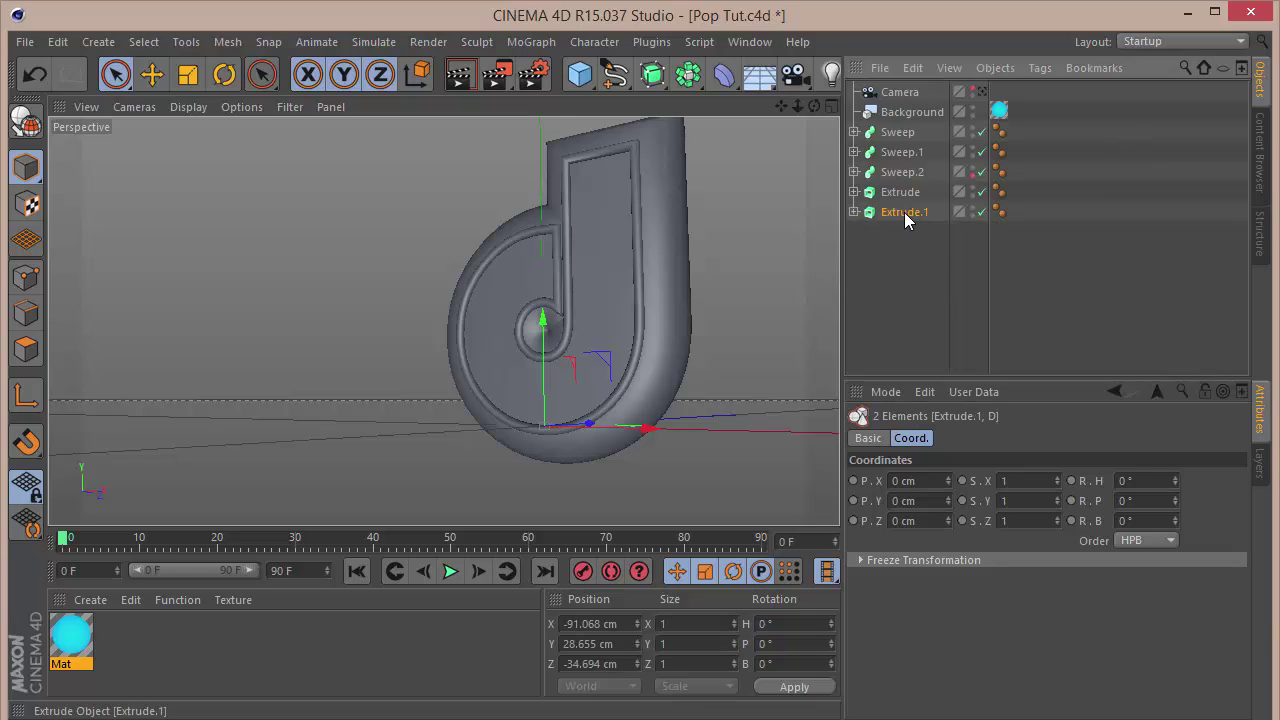
pyautogui.click(896, 233)
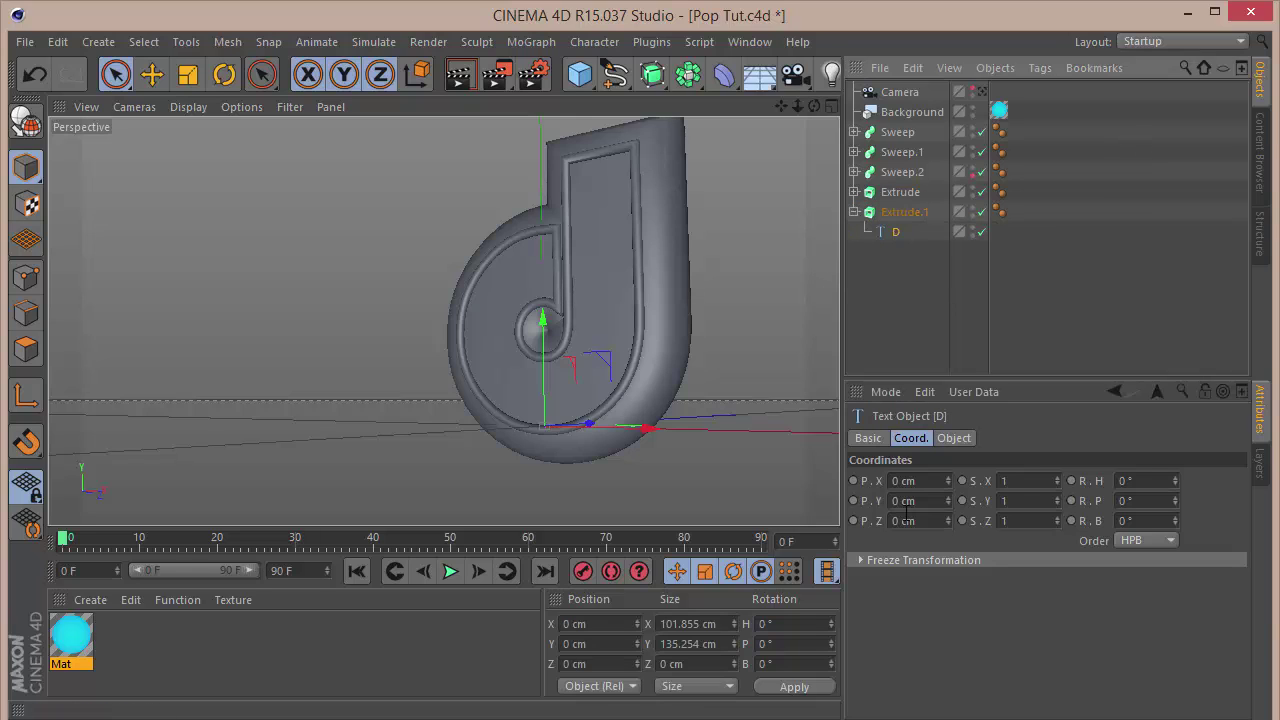
pyautogui.click(918, 520)
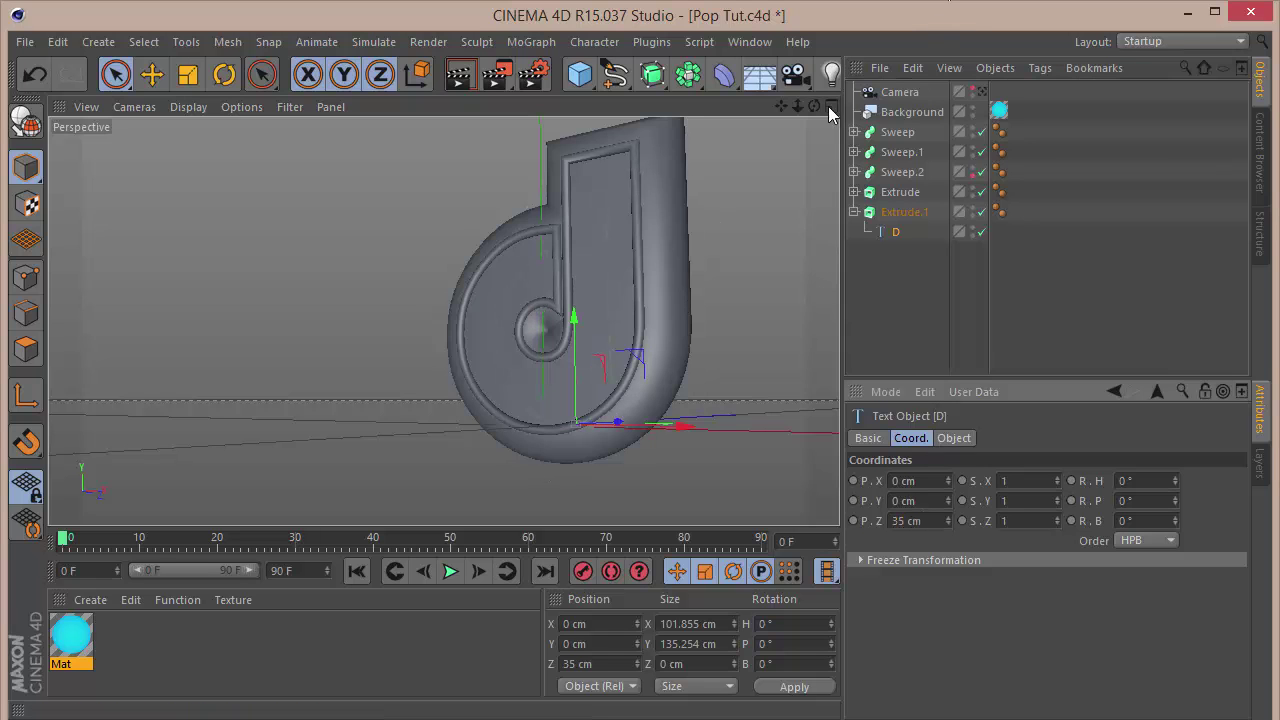
pyautogui.moveTo(814, 105)
pyautogui.mouseDown()
pyautogui.moveTo(640, 110)
pyautogui.moveTo(540, 130)
pyautogui.moveTo(490, 115)
pyautogui.moveTo(830, 120)
pyautogui.mouseUp()
pyautogui.moveTo(442, 320)
pyautogui.keyDown('alt'); pyautogui.mouseDown()
pyautogui.moveTo(520, 320)
pyautogui.moveTo(430, 322)
pyautogui.moveTo(455, 320)
pyautogui.mouseUp(); pyautogui.keyUp('alt')
pyautogui.click(845, 190)
pyautogui.moveTo(783, 107); pyautogui.dragTo(745, 108)
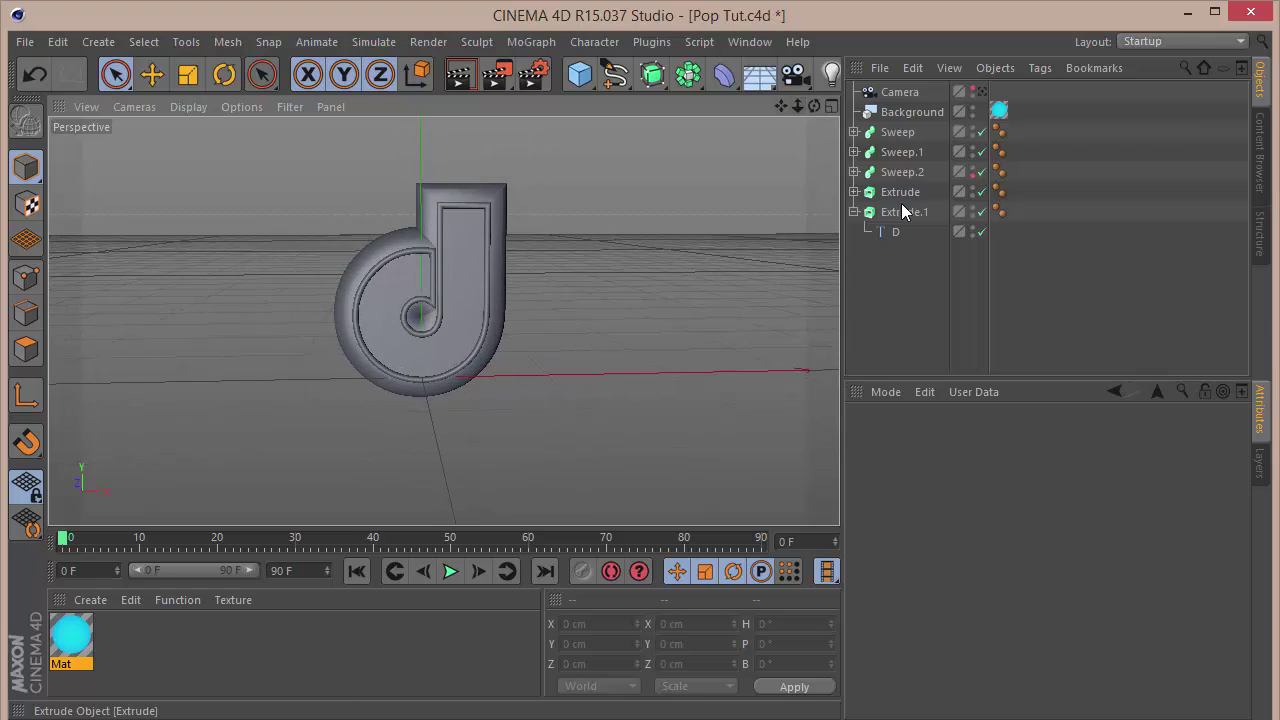
pyautogui.click(854, 213)
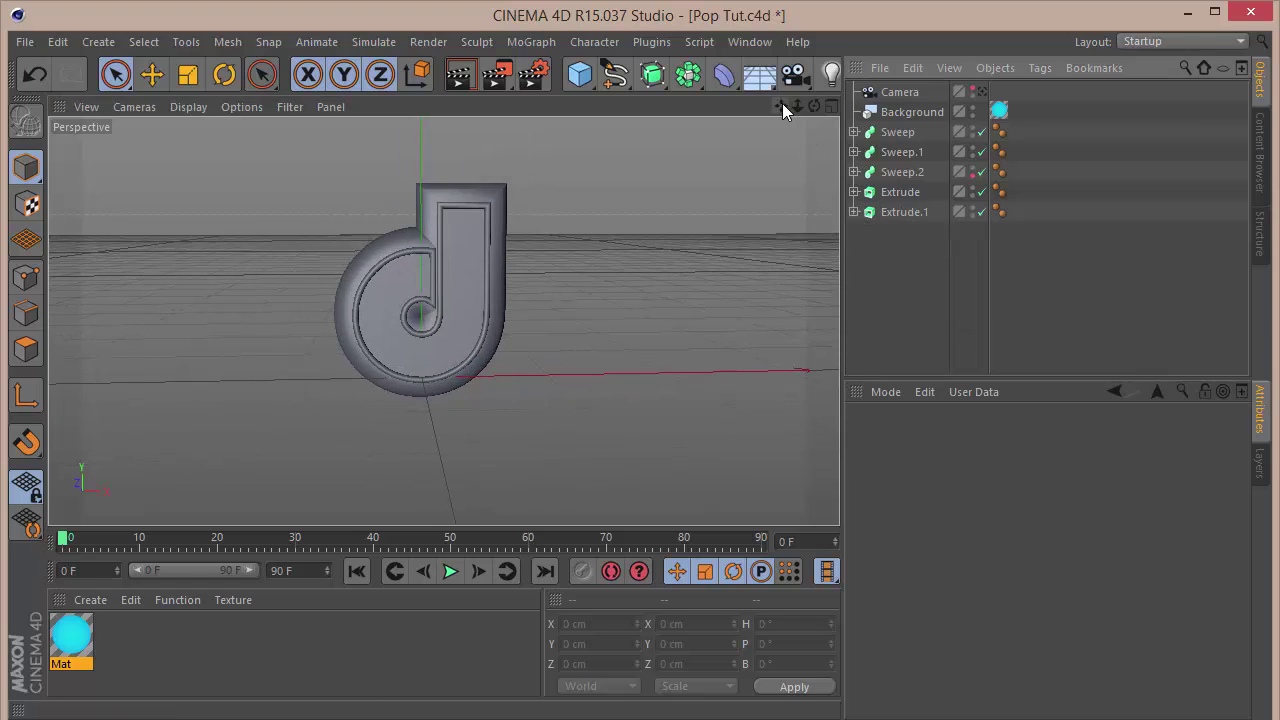
pyautogui.moveTo(781, 106); pyautogui.dragTo(806, 121)
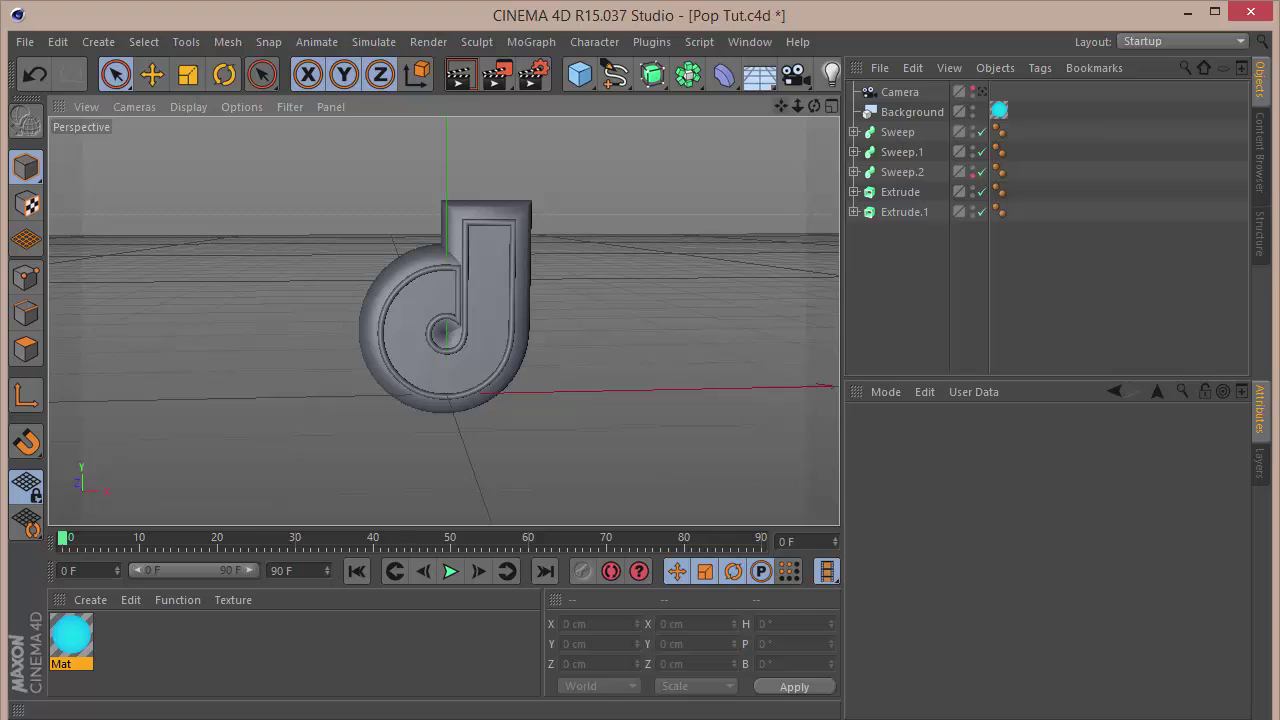
# Add a Light and a MoGraph Cloner, nest the Light under the Cloner, and place the Cloner below the Background
pyautogui.click(831, 75)
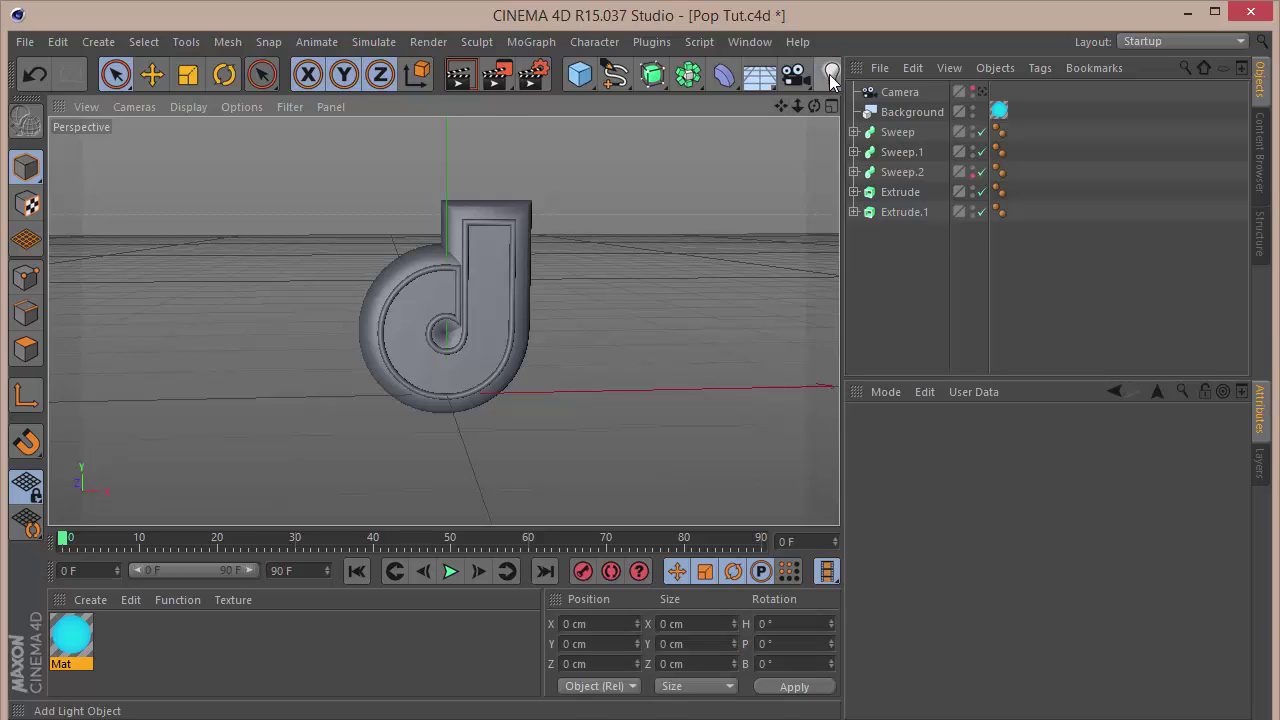
pyautogui.click(550, 41)
pyautogui.click(548, 193)
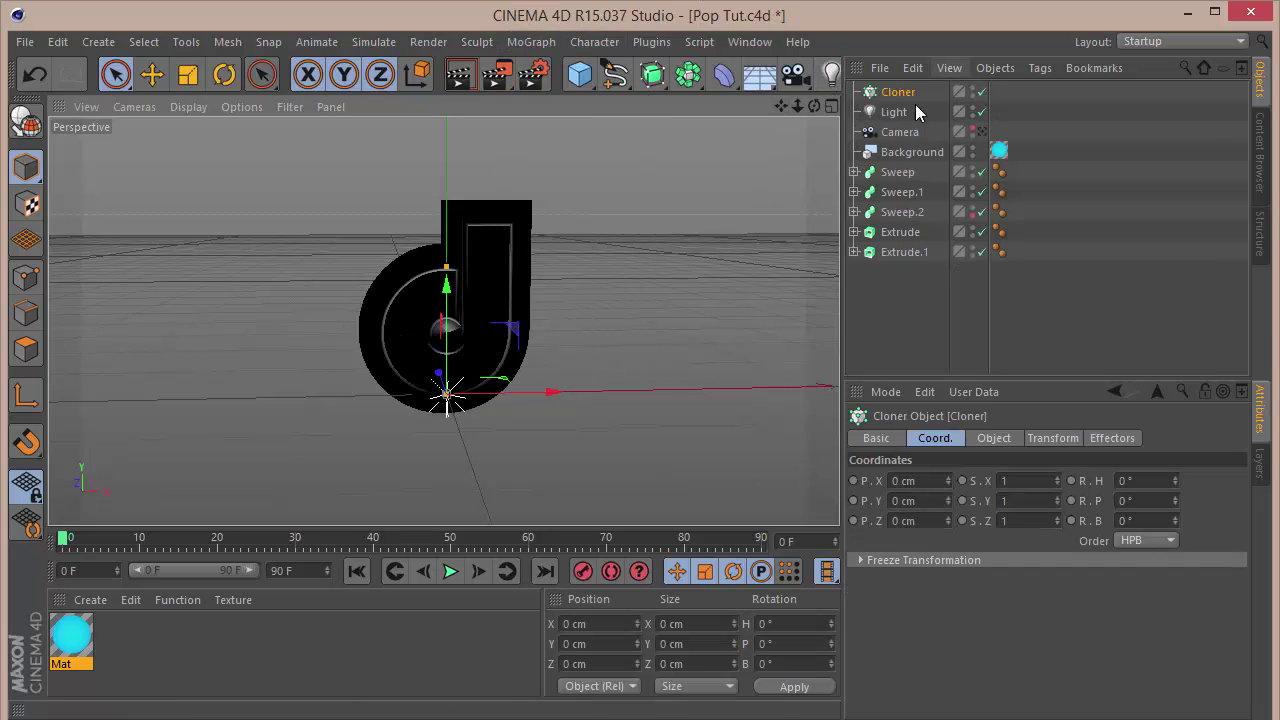
pyautogui.moveTo(893, 115); pyautogui.dragTo(897, 100)
pyautogui.moveTo(896, 153); pyautogui.dragTo(900, 163)
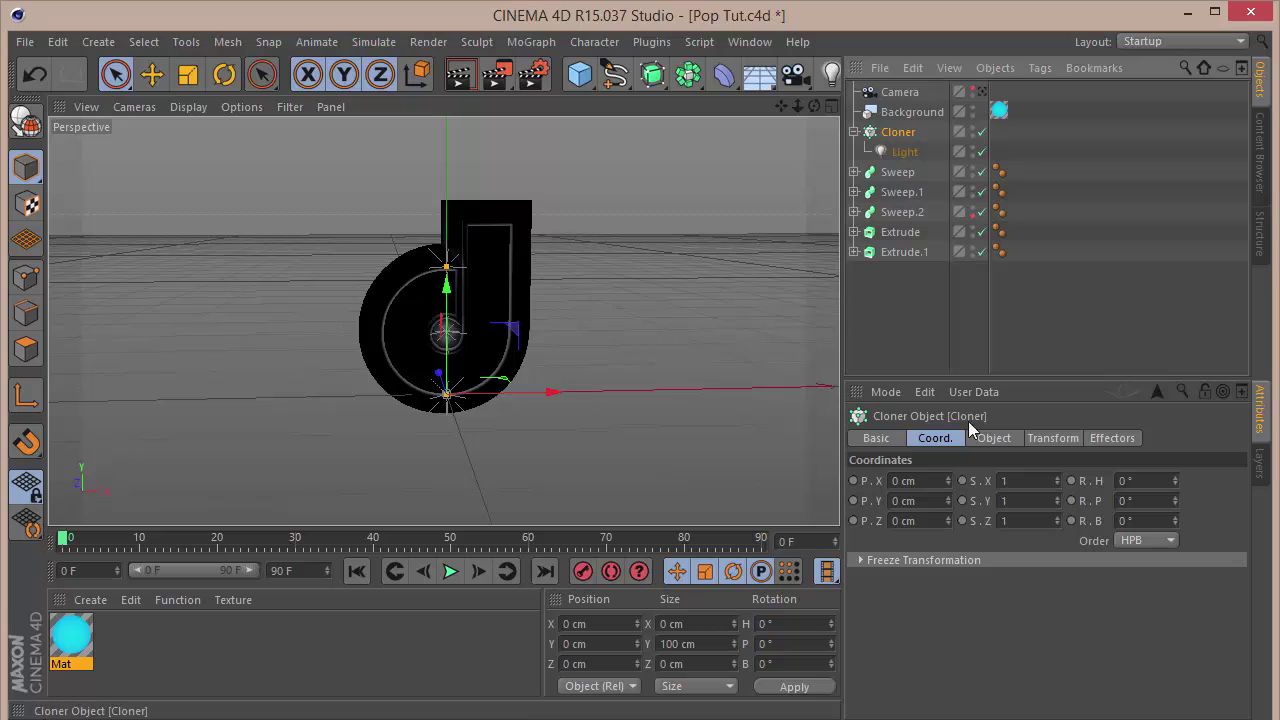
# Set the Cloner to Radial mode with a count of 9 and a radius of 950 cm
pyautogui.click(993, 439)
pyautogui.click(970, 479)
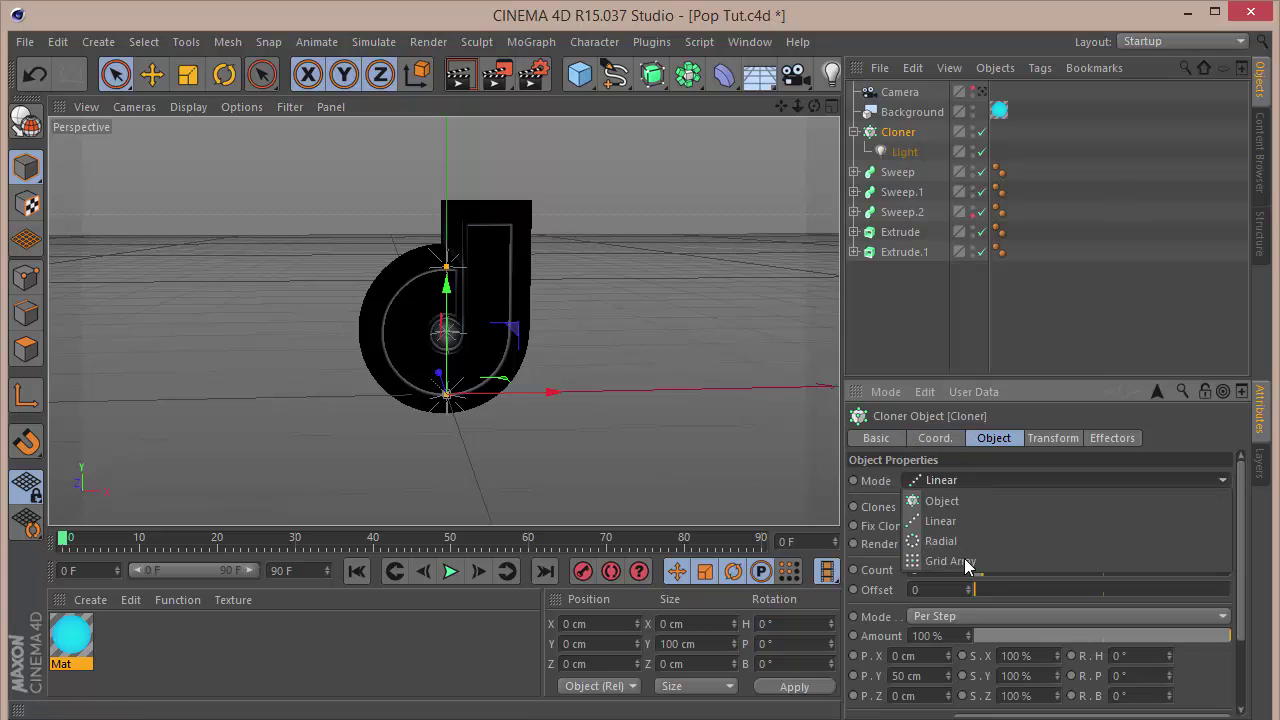
pyautogui.click(961, 541)
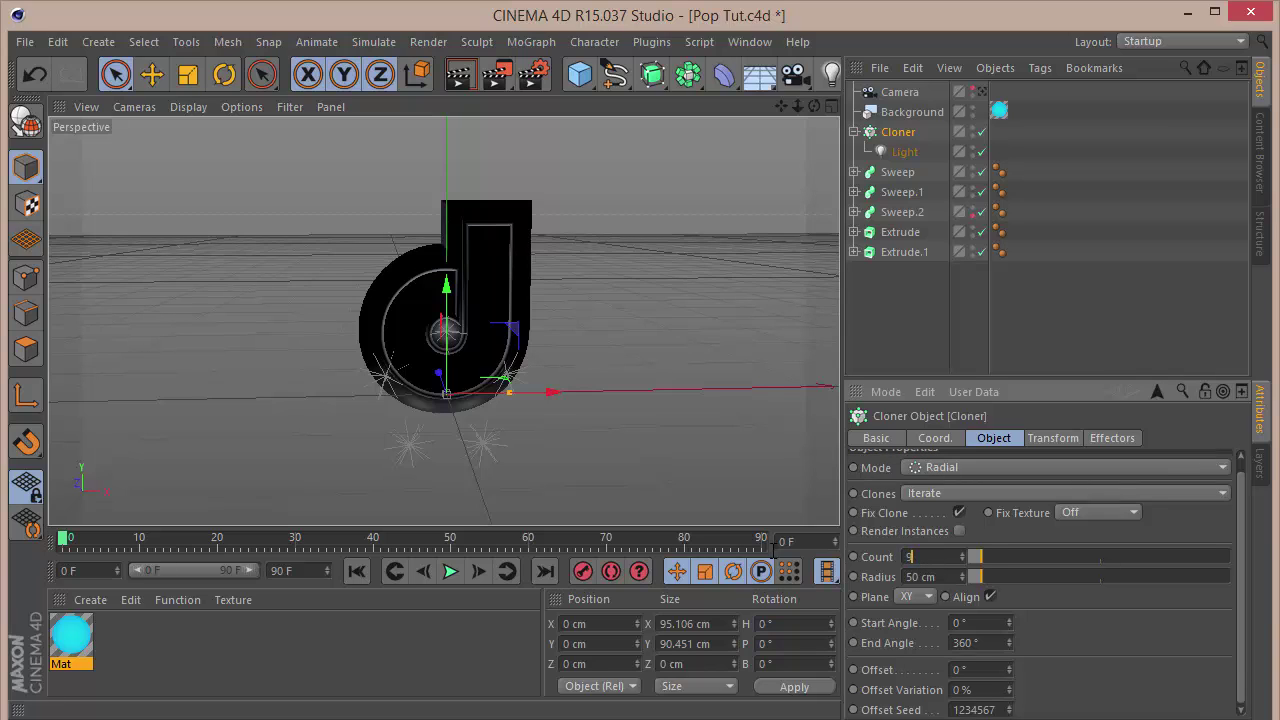
pyautogui.press('Tab')
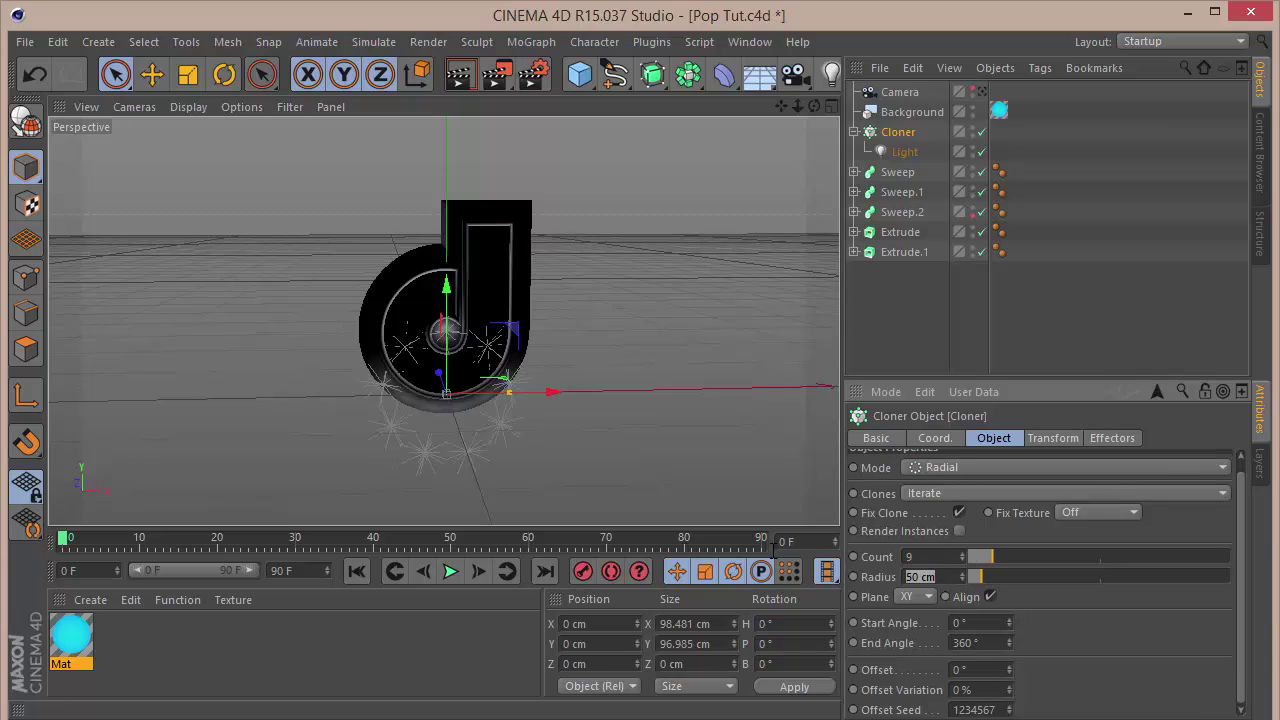
pyautogui.write('950')
pyautogui.press('Return')
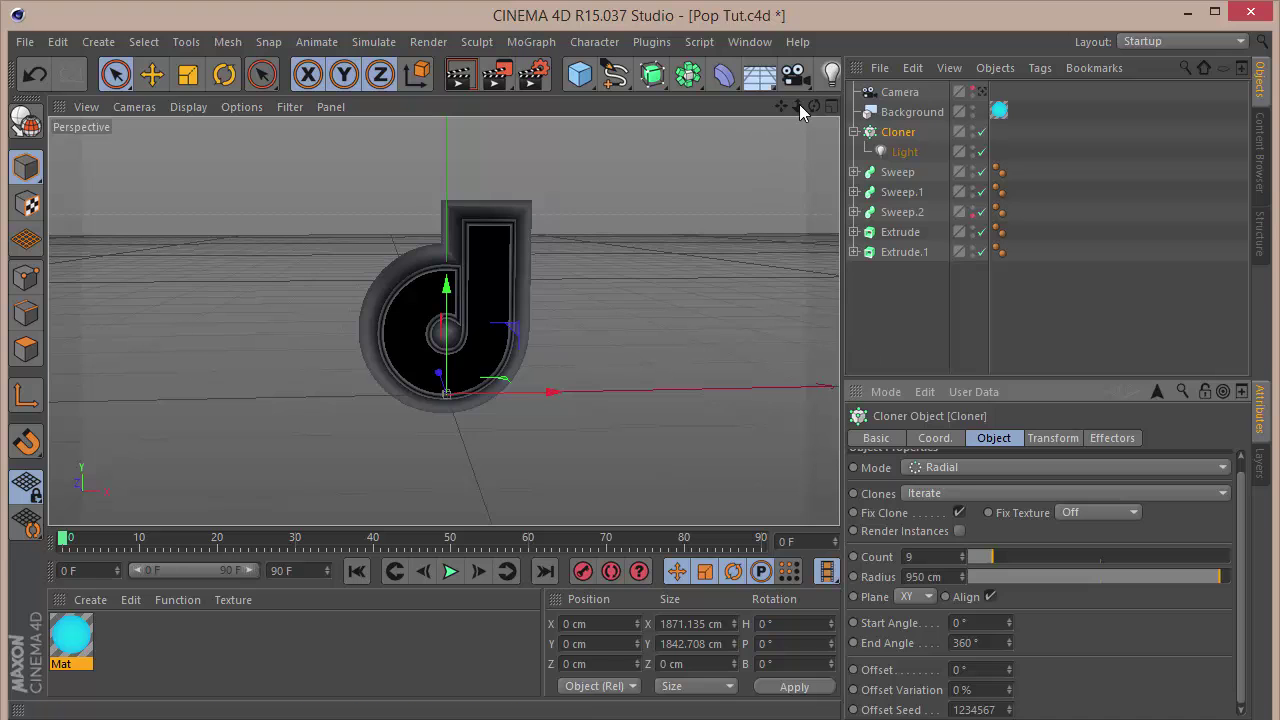
# Rotate the Cloner to 10° heading, 150° pitch and 15° bank
pyautogui.scroll(-10, 443, 320)
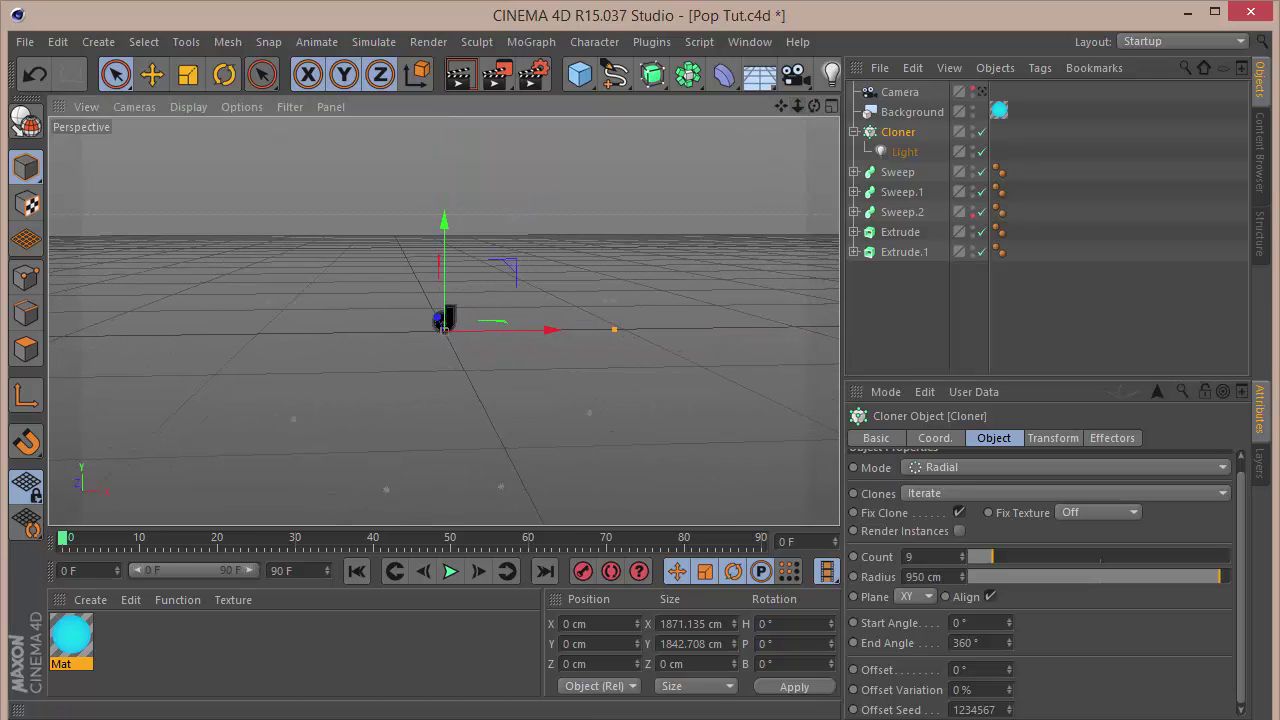
pyautogui.keyDown('alt'); pyautogui.moveTo(443, 320); pyautogui.dragTo(442, 321); pyautogui.keyUp('alt')
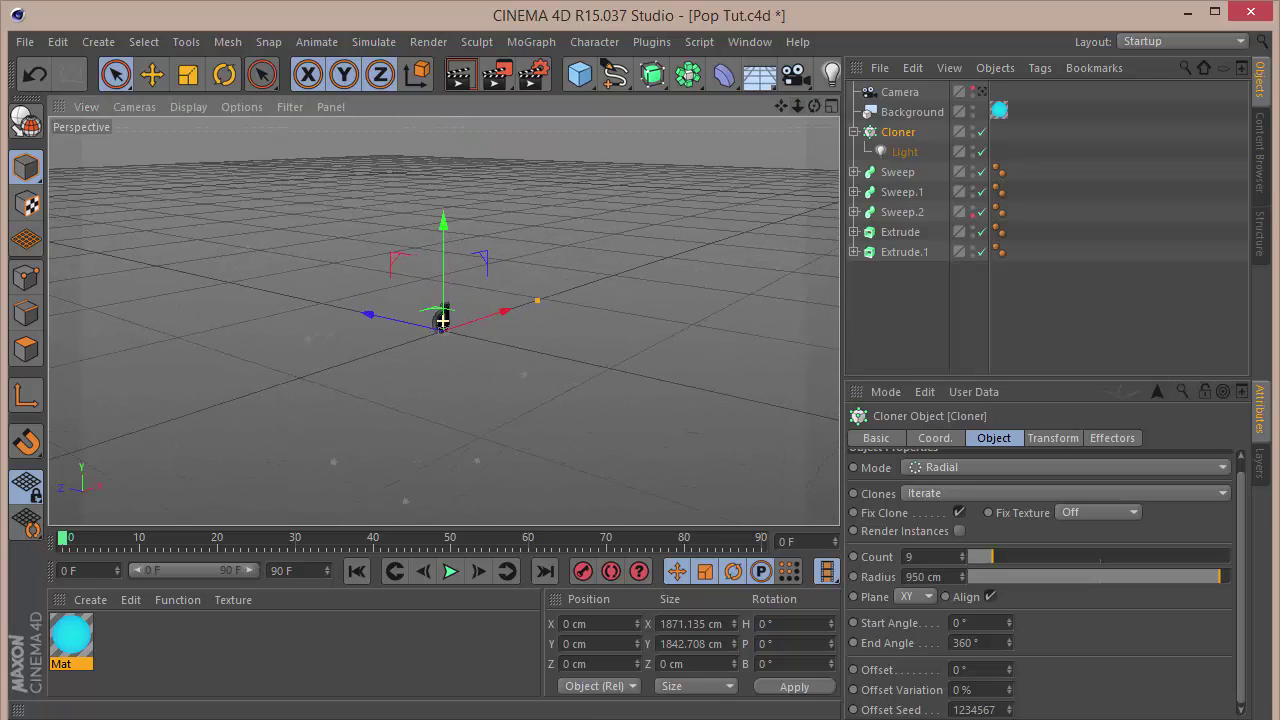
pyautogui.click(935, 439)
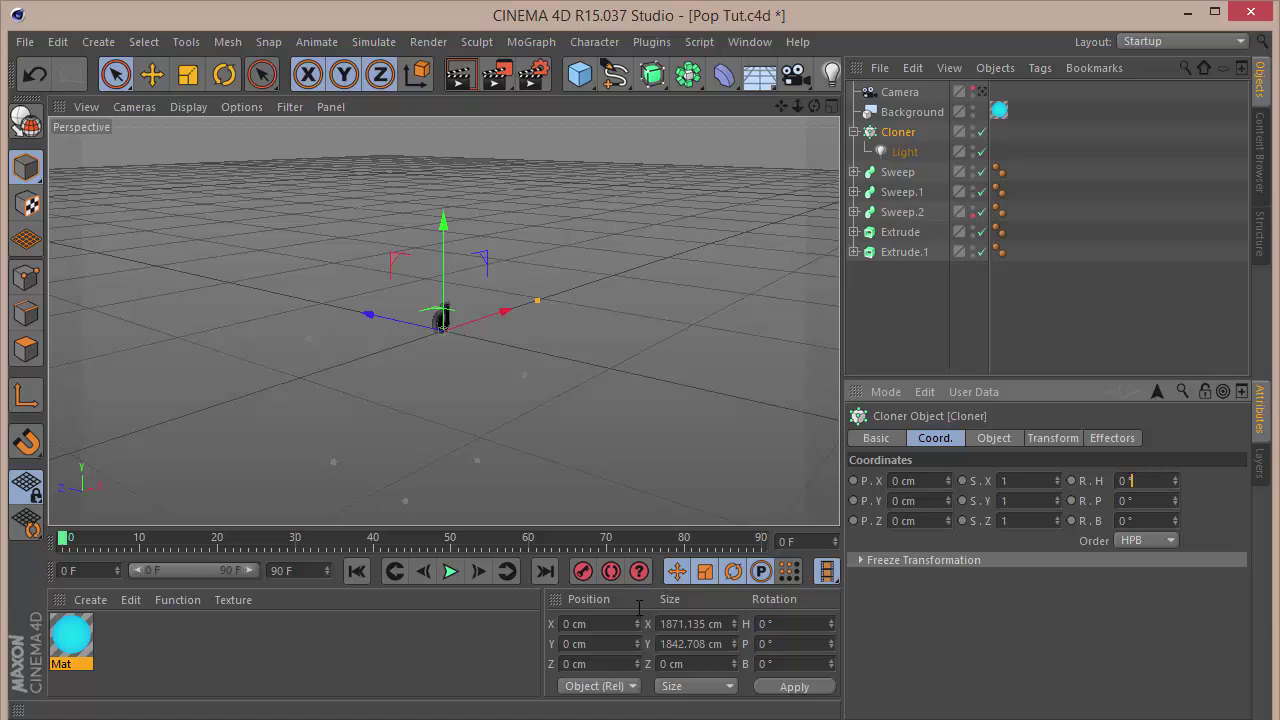
pyautogui.press('Return')
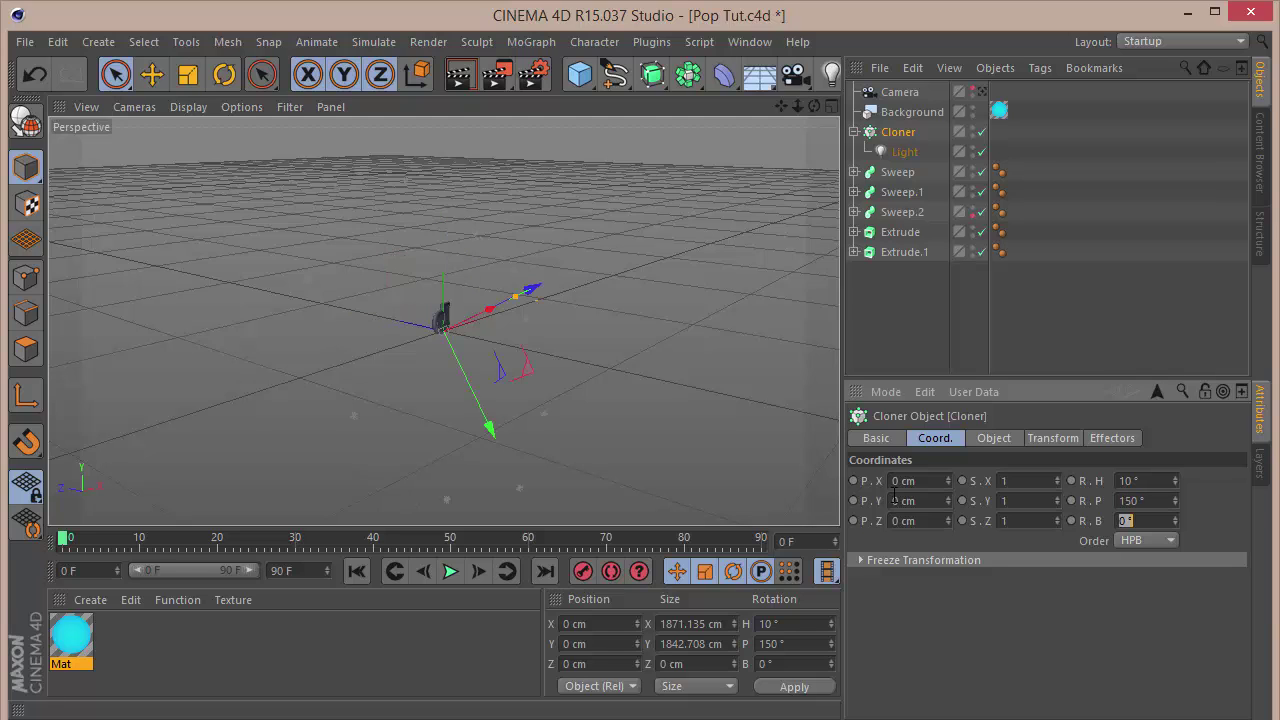
pyautogui.press('Return')
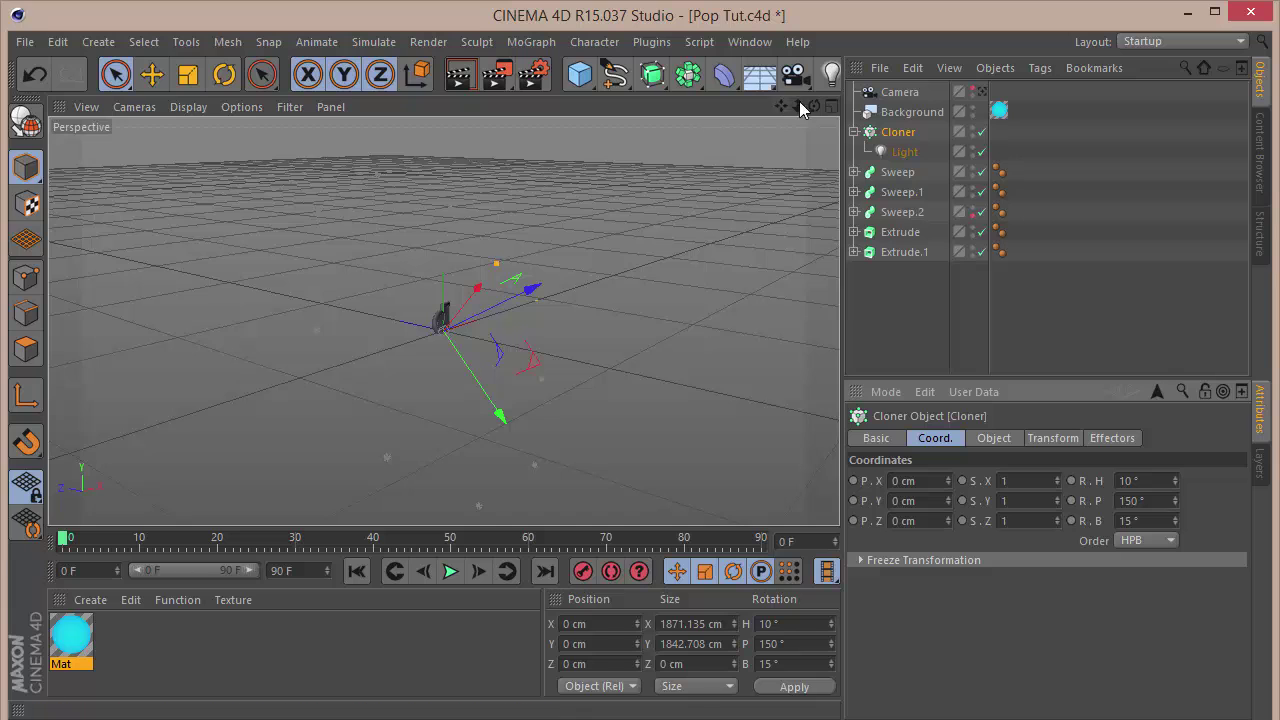
pyautogui.moveTo(814, 105)
pyautogui.mouseDown()
pyautogui.moveTo(812, 150)
pyautogui.moveTo(802, 104)
pyautogui.moveTo(830, 104)
pyautogui.mouseUp()
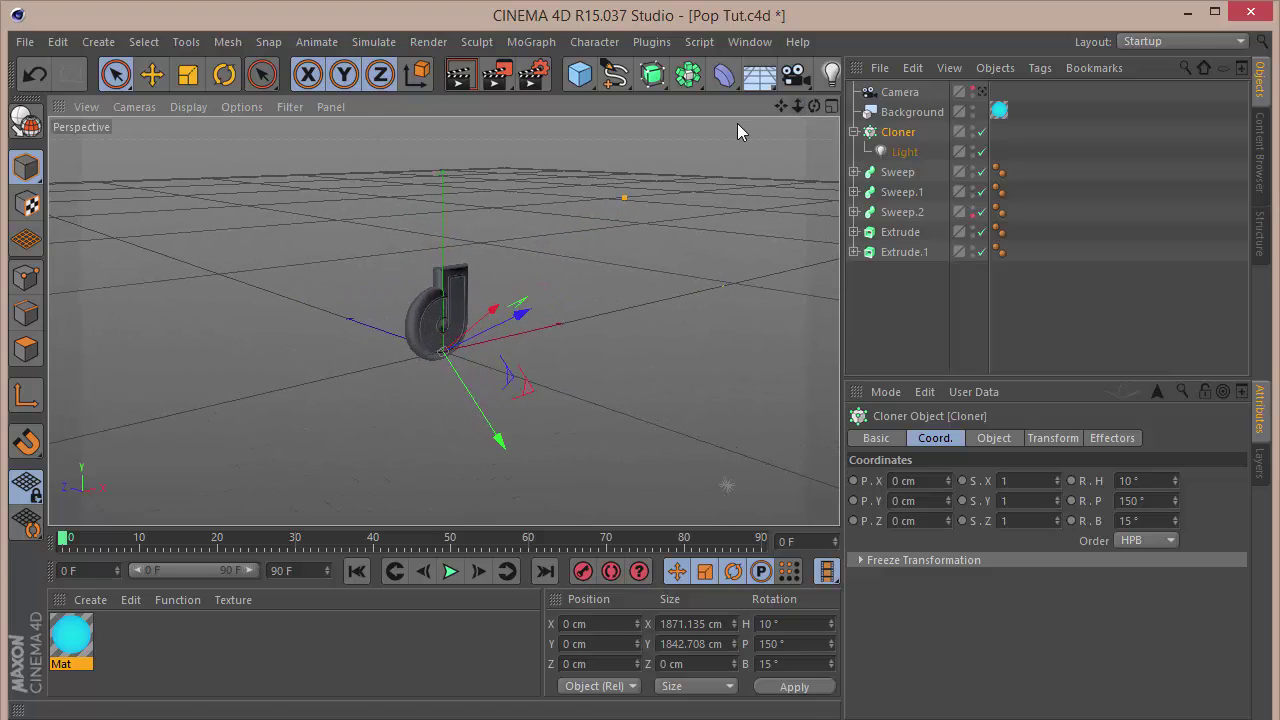
# Add a Plane 700 cm wide and 250 cm high, oriented to +Z
pyautogui.click(579, 74)
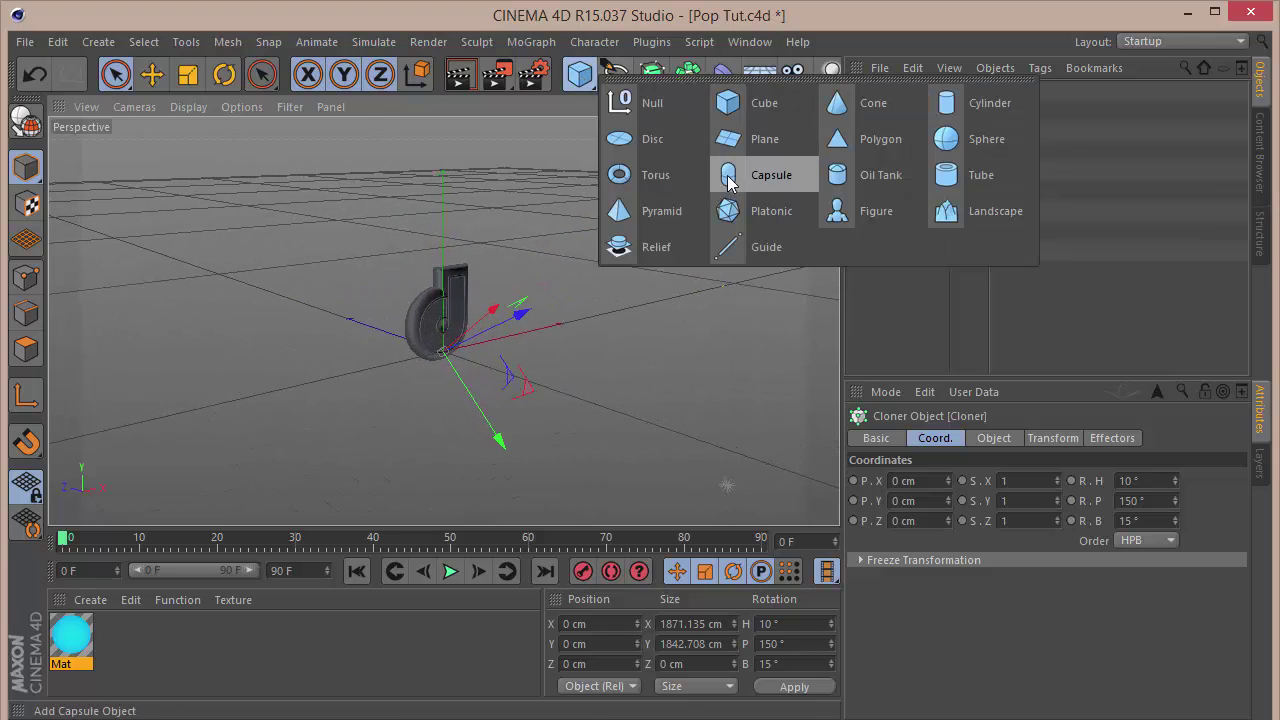
pyautogui.click(740, 139)
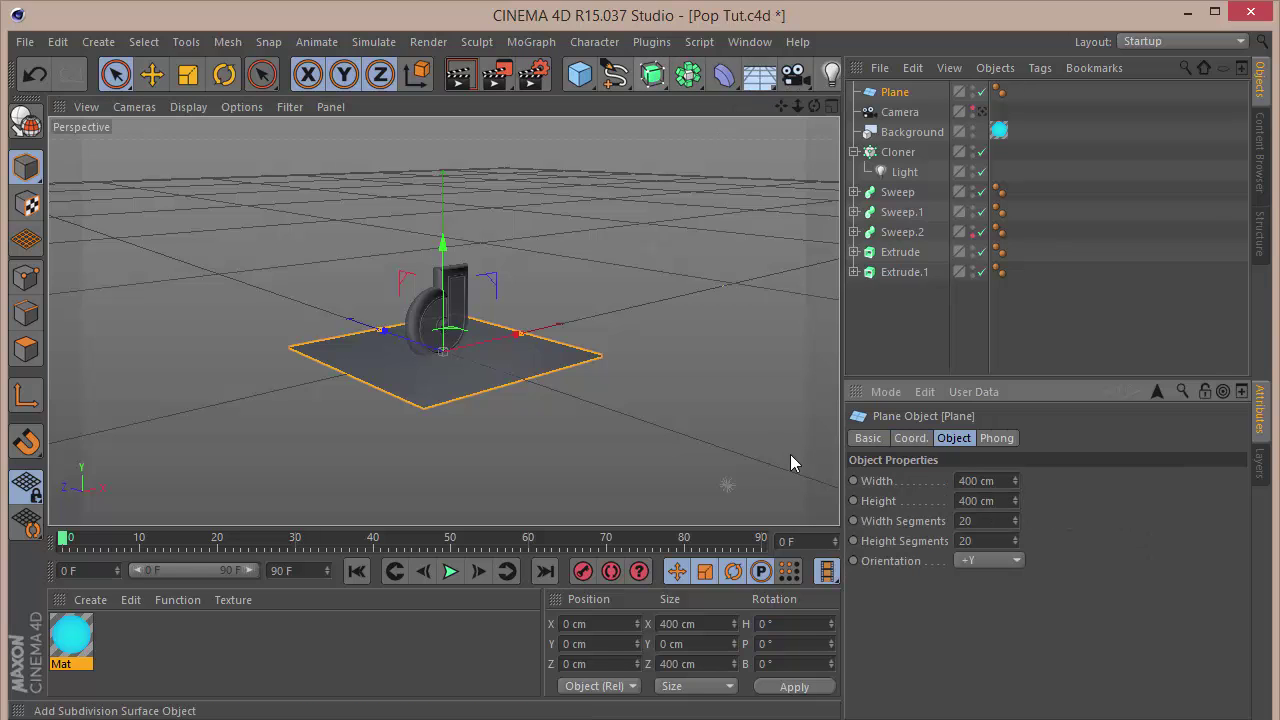
pyautogui.doubleClick(996, 479)
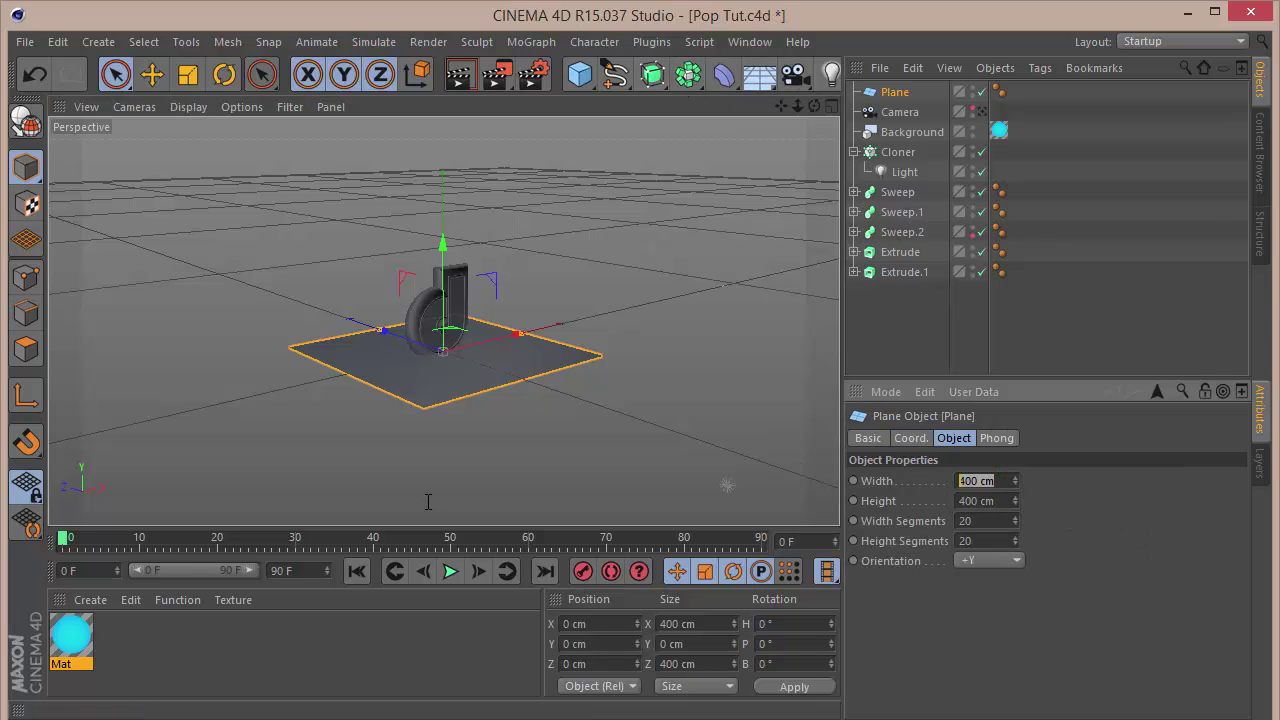
pyautogui.write('700')
pyautogui.press('Tab')
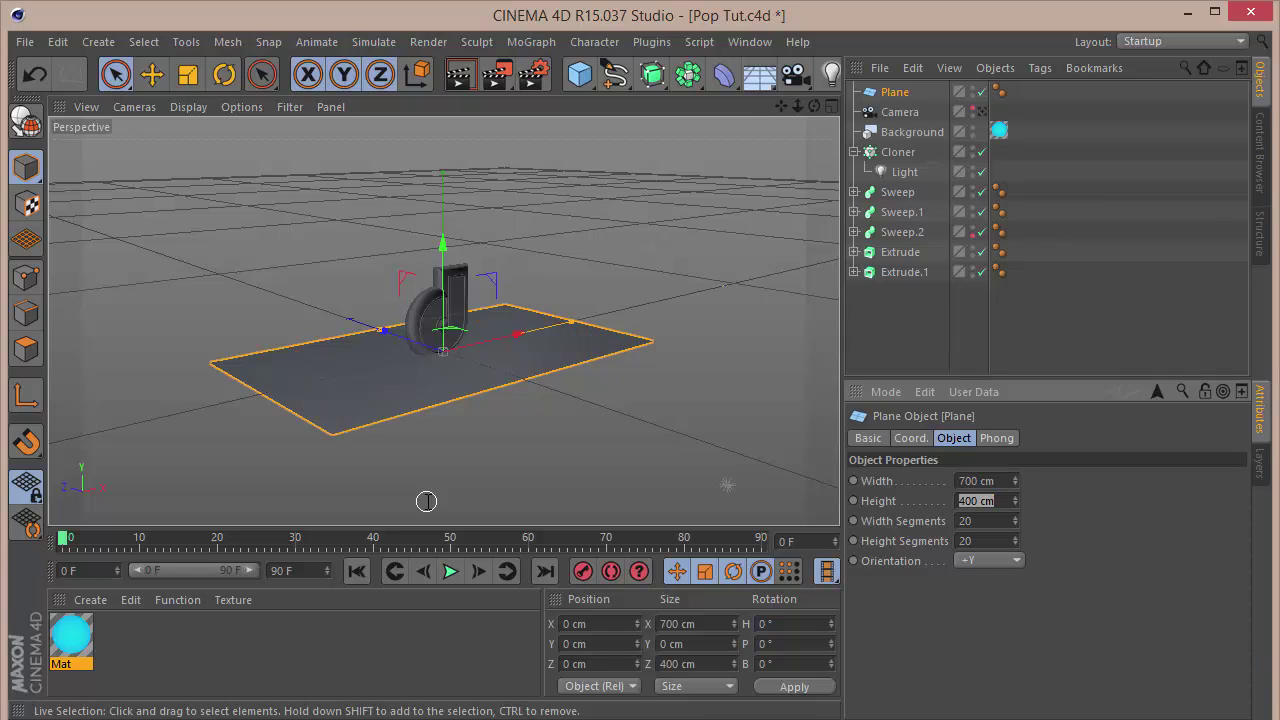
pyautogui.write('250')
pyautogui.press('Return')
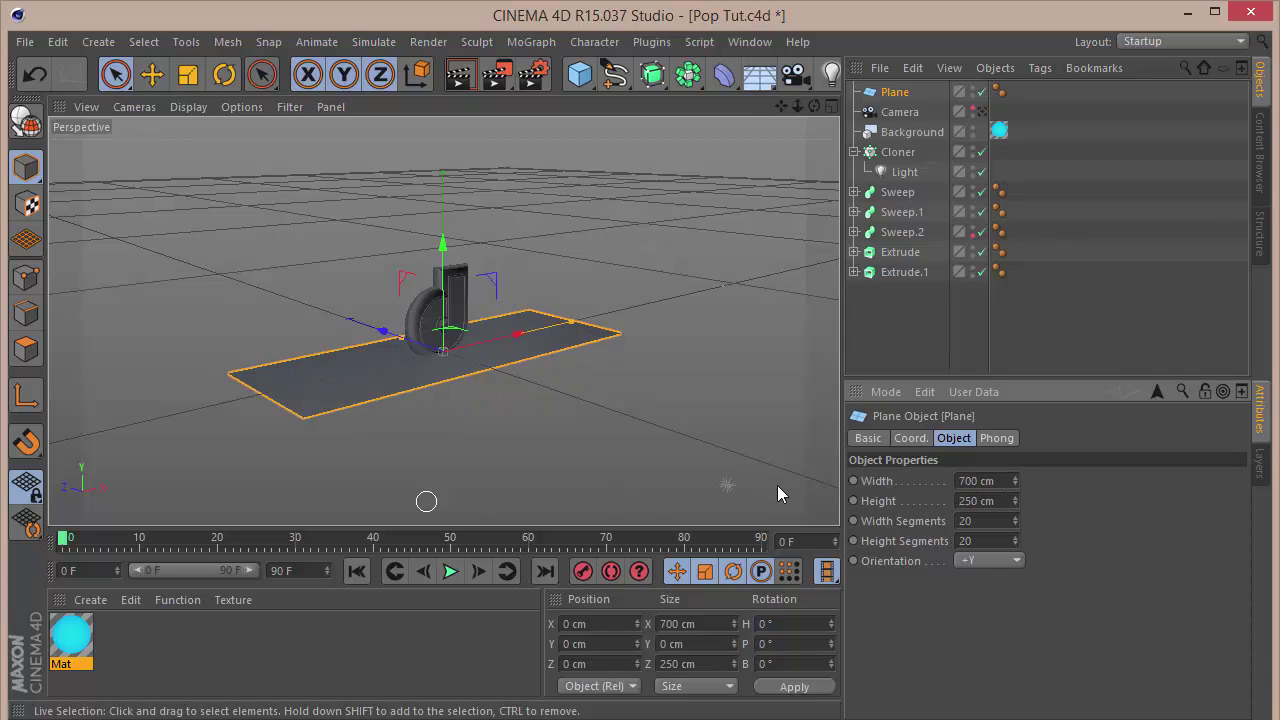
pyautogui.click(1003, 564)
pyautogui.click(979, 660)
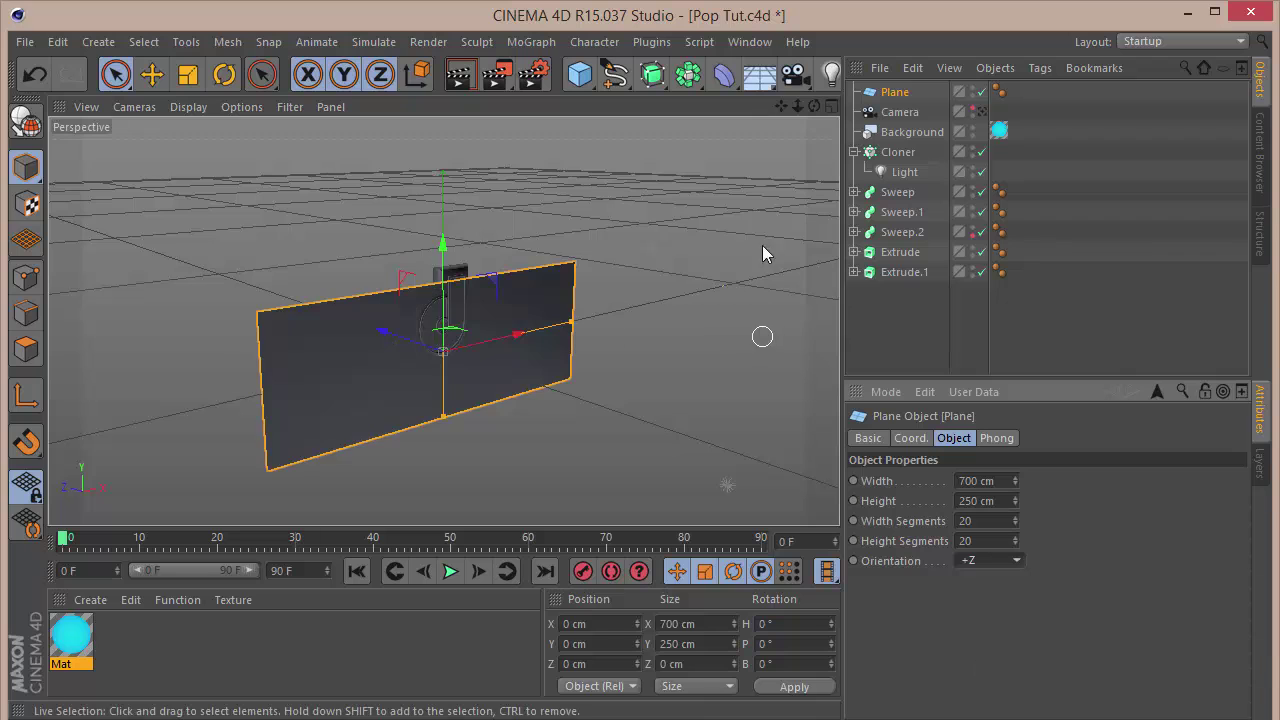
# Add a Bend deformer and make it a child of the Plane
pyautogui.click(724, 74)
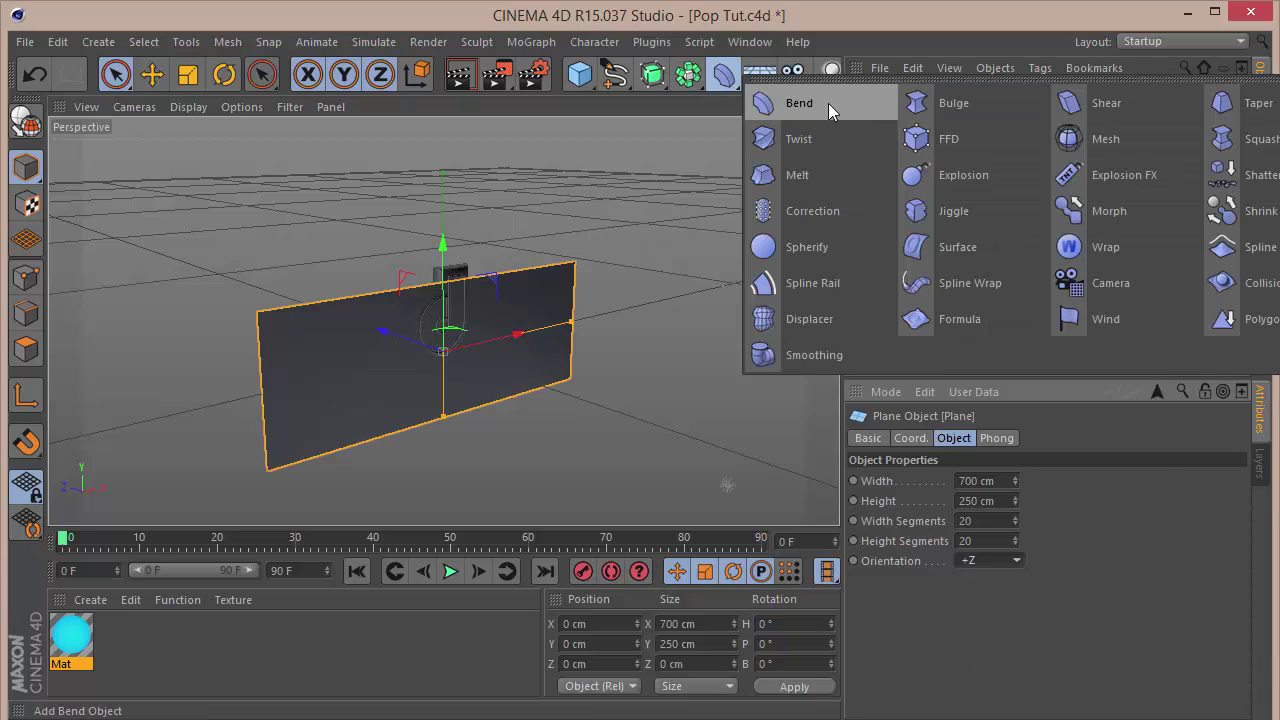
pyautogui.click(792, 106)
pyautogui.moveTo(888, 94); pyautogui.dragTo(898, 113)
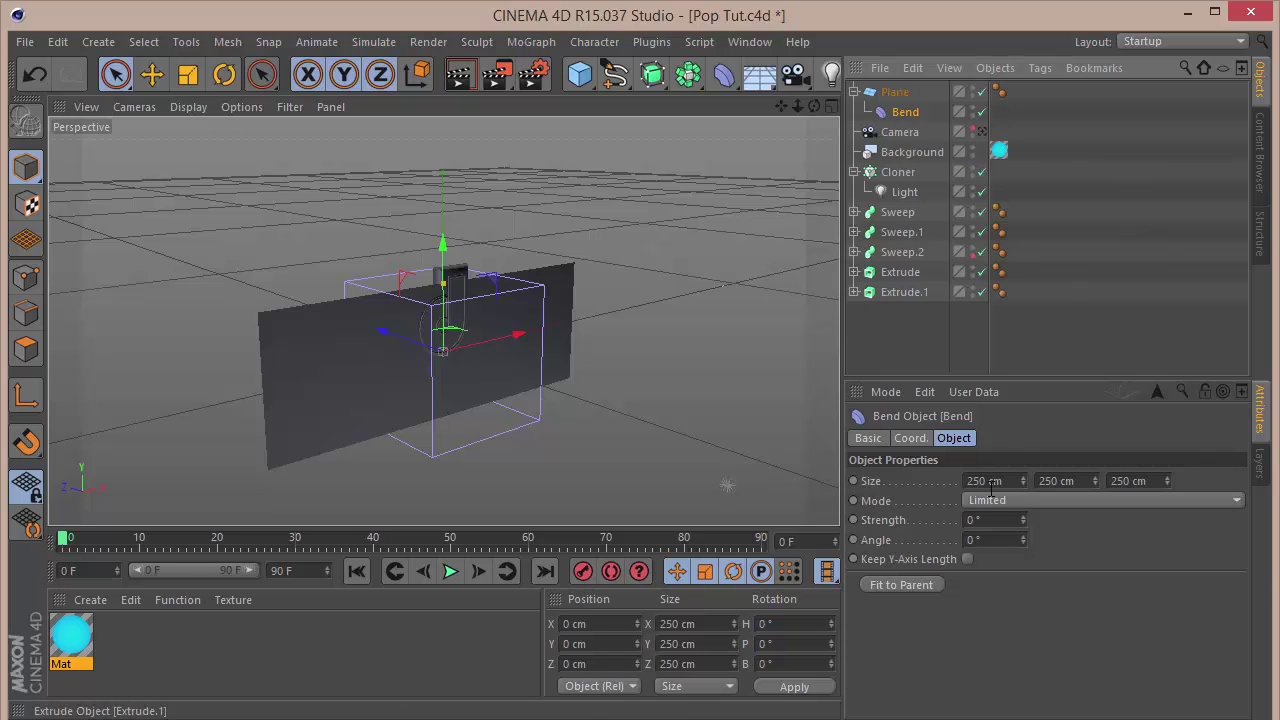
# Set the Bend's strength to 25° and its mode to Unlimited
pyautogui.click(995, 520)
pyautogui.write('90')
pyautogui.press('Return')
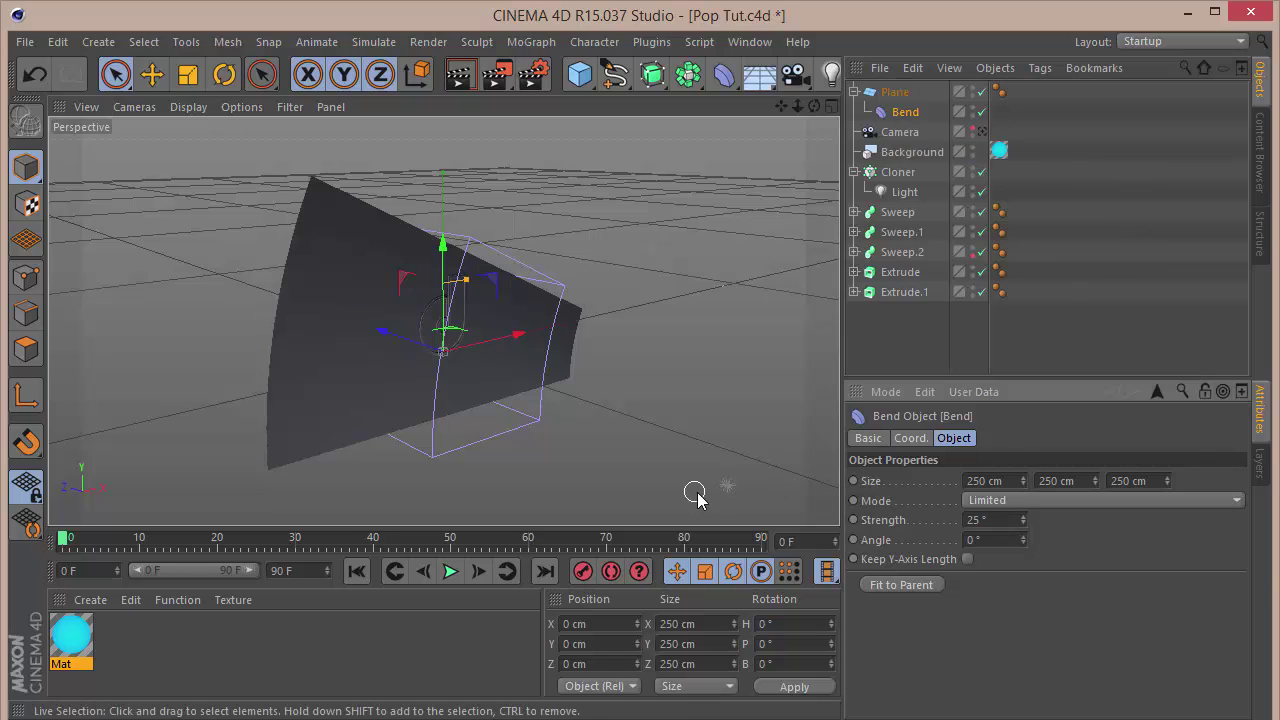
pyautogui.click(984, 502)
pyautogui.click(993, 560)
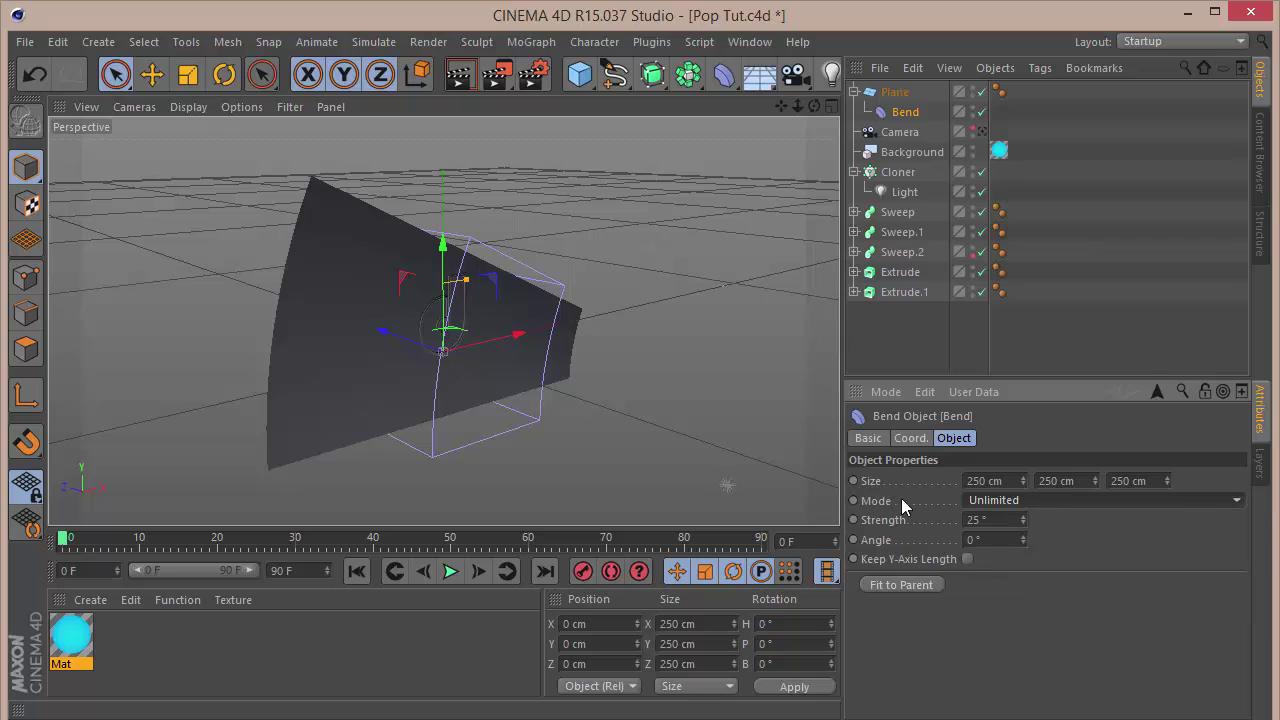
# Set the Bend's rotation to -90° pitch and 90° bank
pyautogui.click(910, 438)
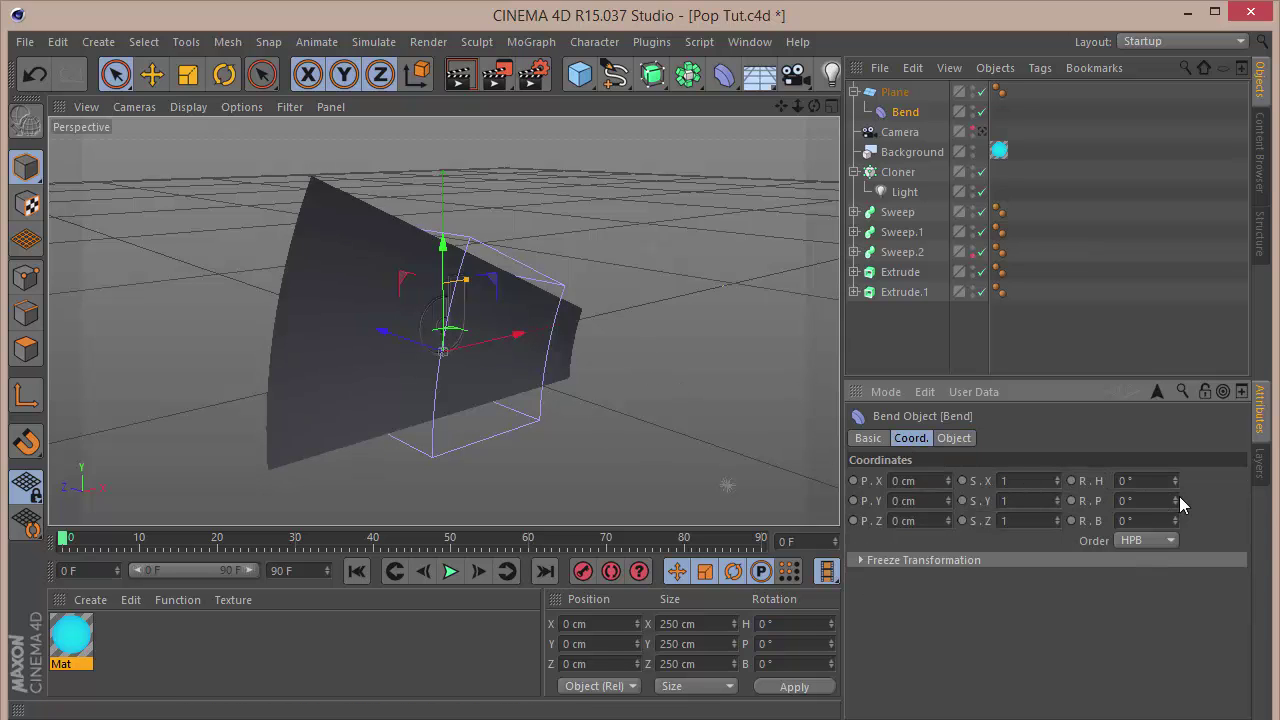
pyautogui.click(1140, 500)
pyautogui.write('-90')
pyautogui.press('Tab')
pyautogui.write('90')
pyautogui.press('Return')
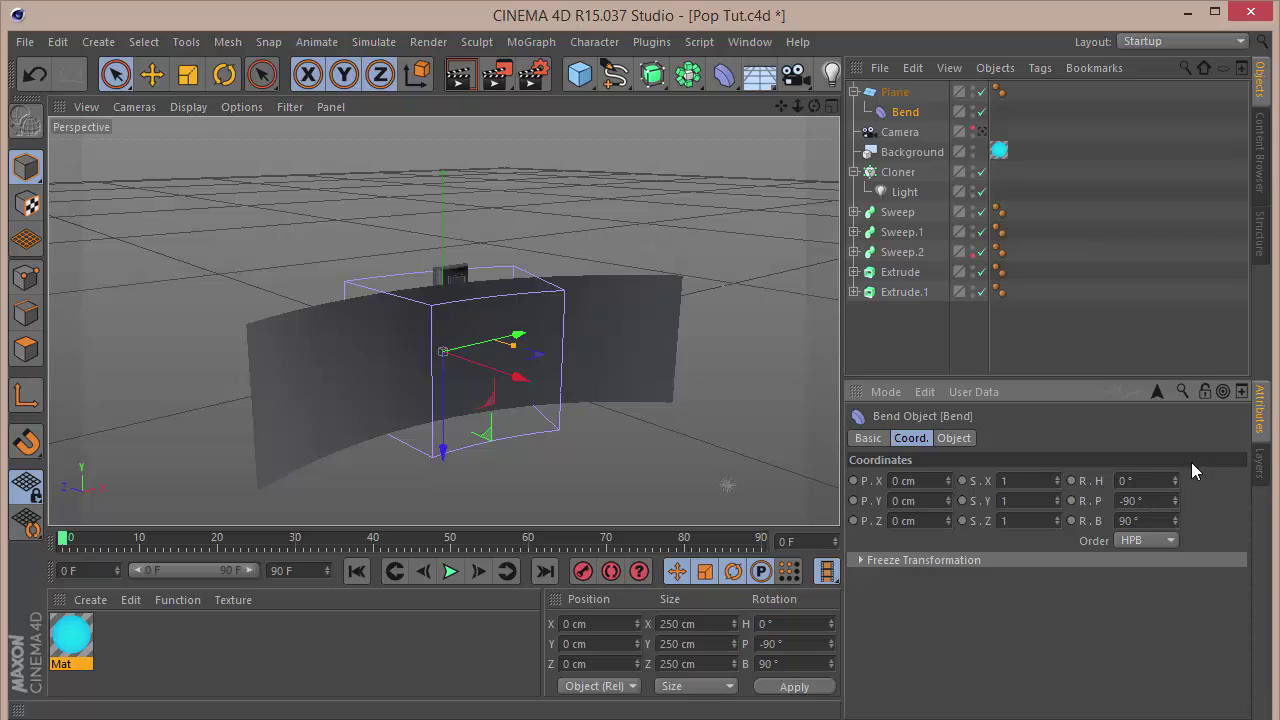
# Set the Bend's pitch rotation to 90°
pyautogui.moveTo(1176, 478); pyautogui.dragTo(1176, 442)
pyautogui.hotkey('ctrl', 'z')
pyautogui.moveTo(1164, 503); pyautogui.dragTo(757, 451)
pyautogui.write('90')
pyautogui.press('Return')
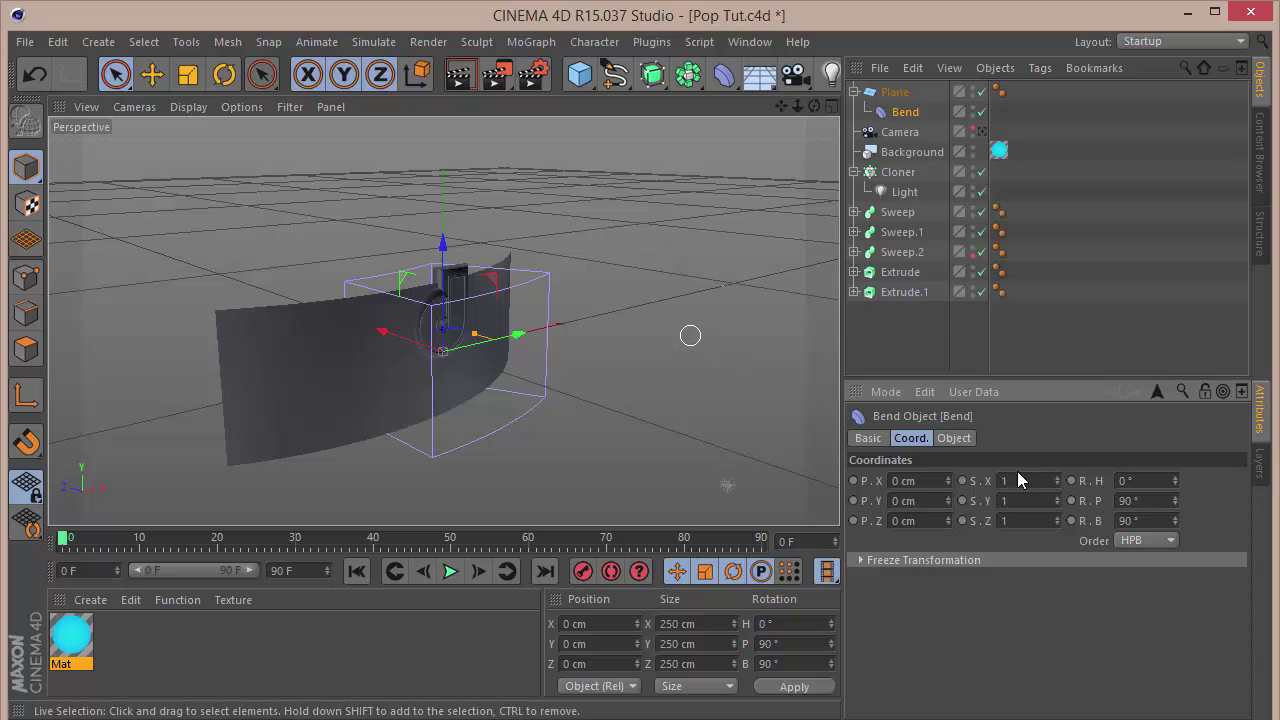
# Set the Bend's bank rotation to -90°
pyautogui.doubleClick(1141, 521)
pyautogui.write('-90')
pyautogui.press('Return')
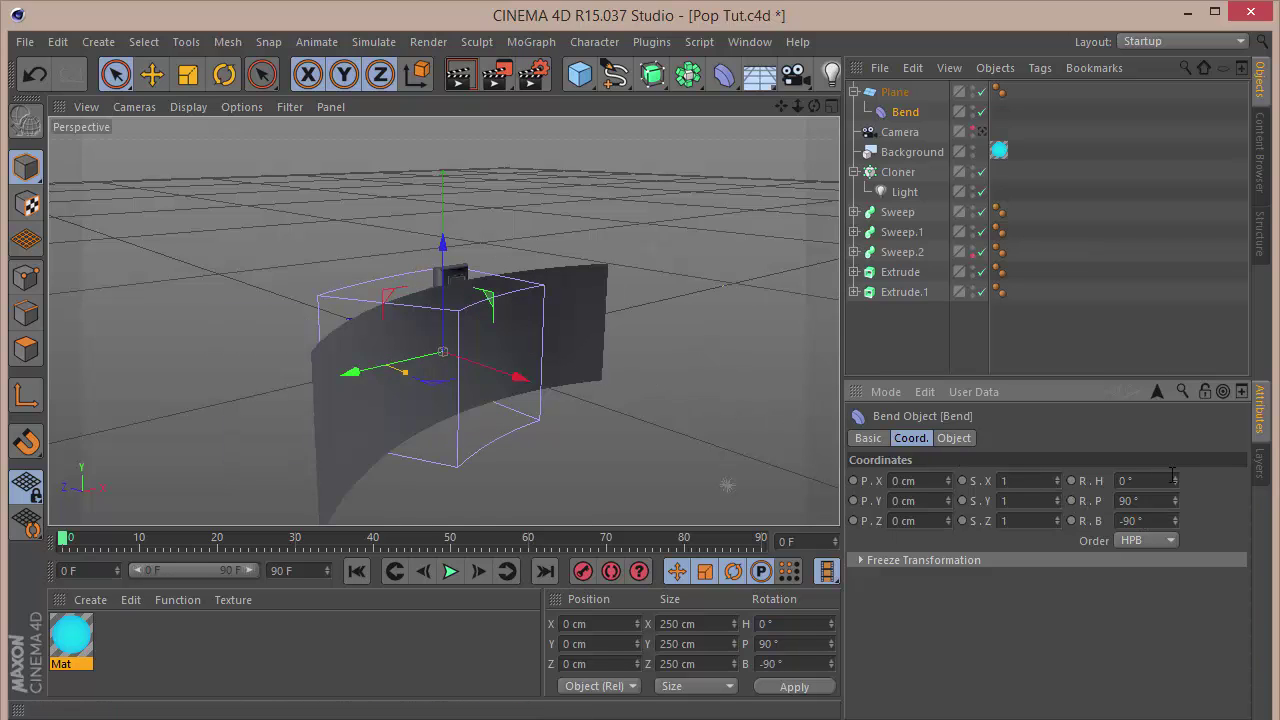
pyautogui.moveTo(1175, 481); pyautogui.dragTo(1175, 407)
pyautogui.hotkey('ctrl', 'z')
pyautogui.moveTo(1176, 520); pyautogui.dragTo(1173, 497)
pyautogui.hotkey('ctrl', 'z')
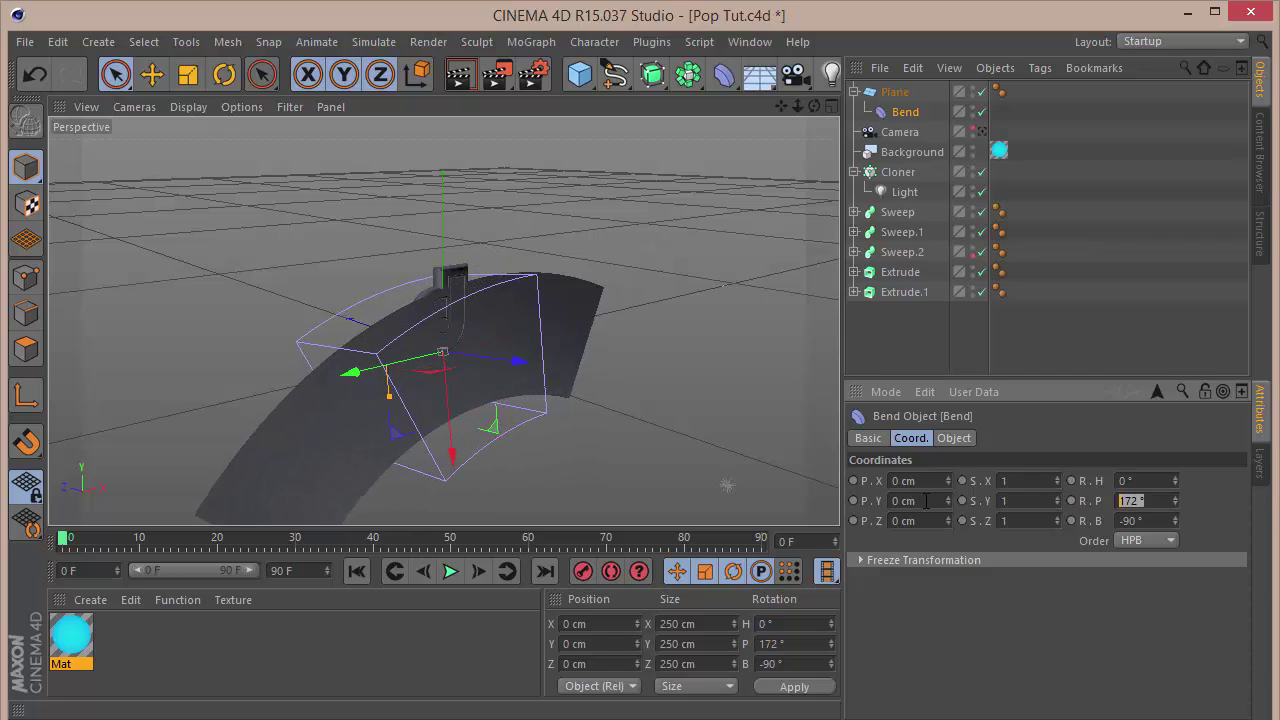
# Set the Bend's pitch rotation to 180°
pyautogui.write('180')
pyautogui.press('Return')
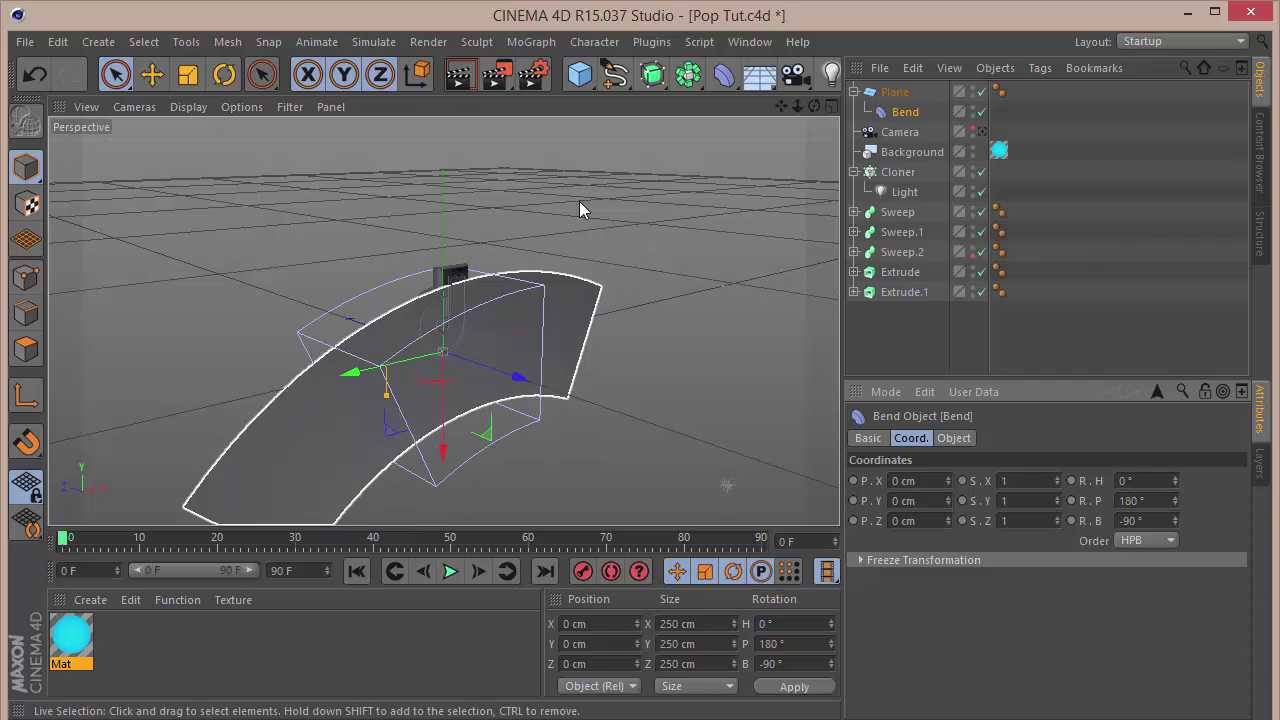
# Move the Bend along the X axis to about -121 cm and hide its cage in the viewport
pyautogui.moveTo(814, 106); pyautogui.dragTo(776, 36)
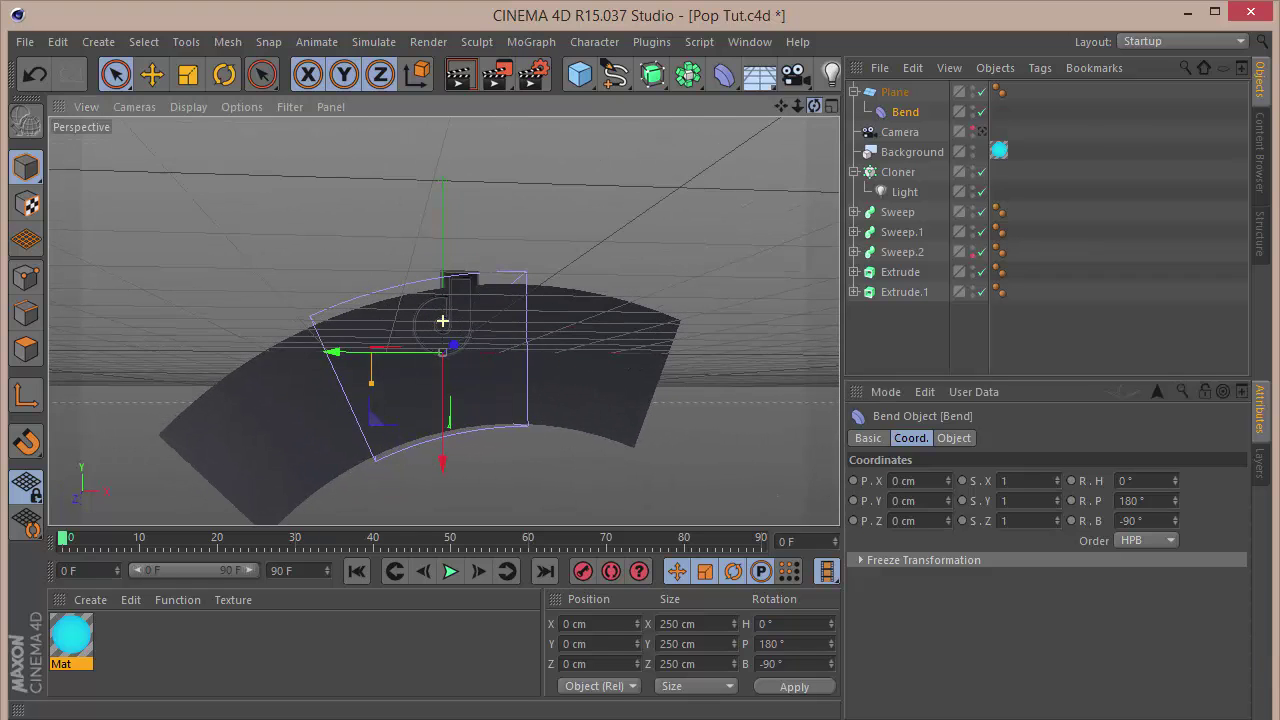
pyautogui.moveTo(345, 353); pyautogui.dragTo(275, 357)
pyautogui.moveTo(812, 106); pyautogui.dragTo(880, 150)
pyautogui.click(973, 109)
pyautogui.click(973, 109)
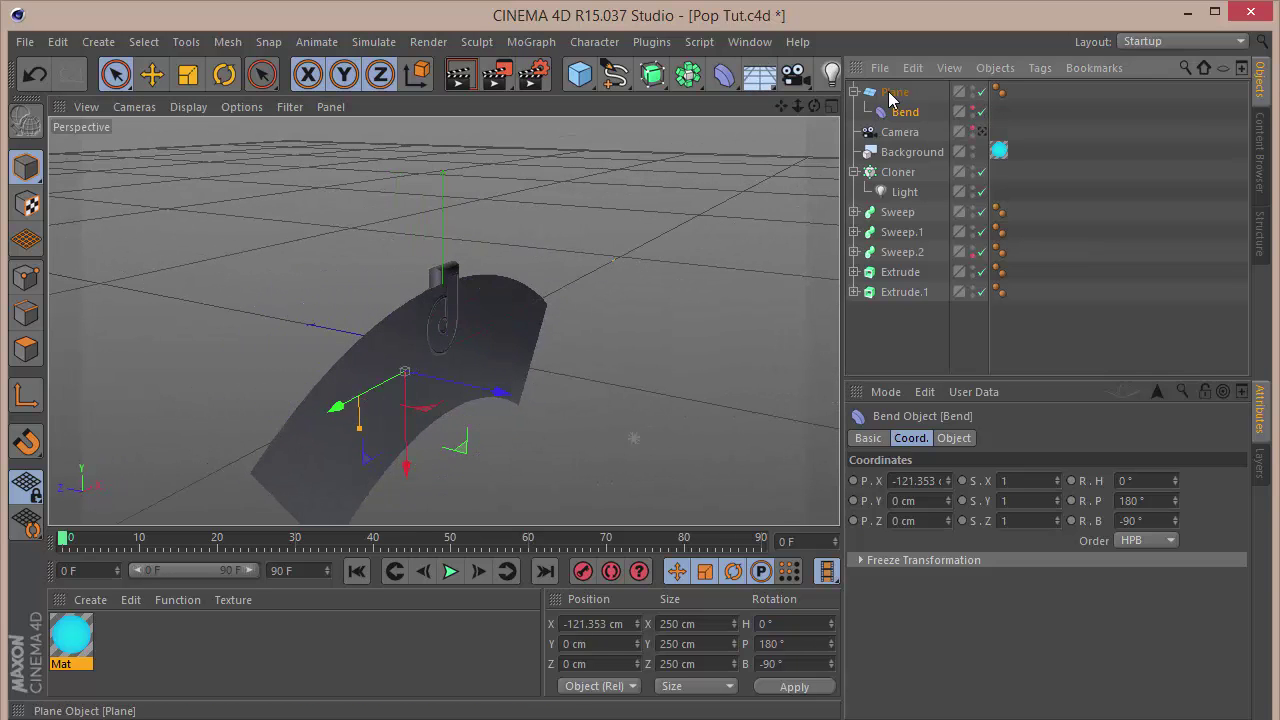
# Move the Plane in front of the letter, to a Z position of about -41 cm
pyautogui.click(890, 95)
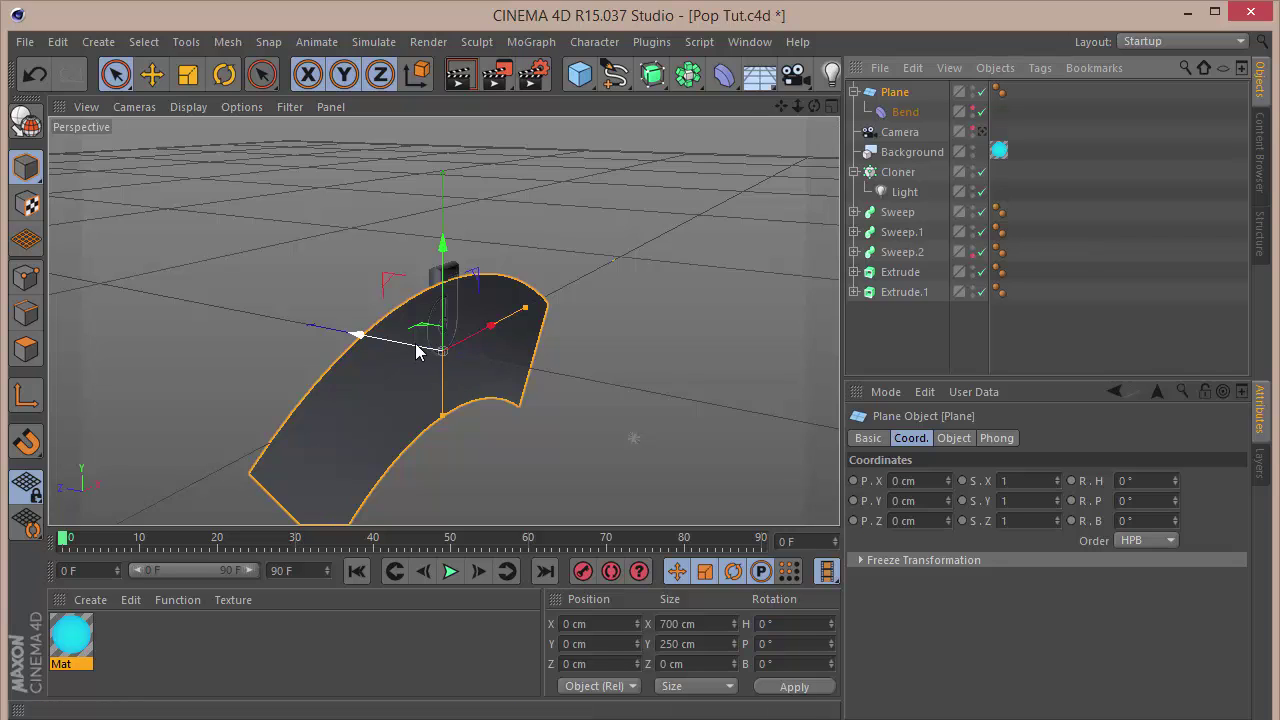
pyautogui.moveTo(409, 350); pyautogui.dragTo(468, 356)
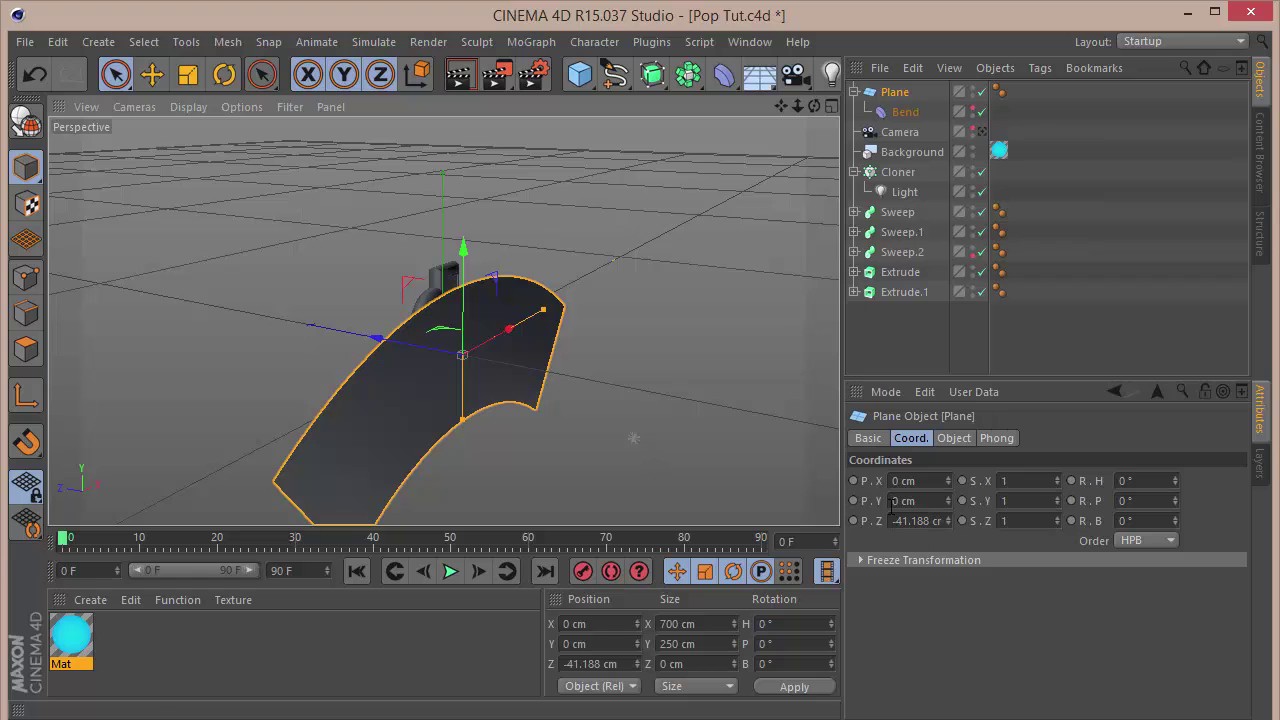
pyautogui.moveTo(813, 106)
pyautogui.mouseDown()
pyautogui.moveTo(920, 92)
pyautogui.moveTo(825, 103)
pyautogui.mouseUp()
# Create a white material with only the Luminance channel enabled and apply it to the Plane
pyautogui.doubleClick(146, 637)
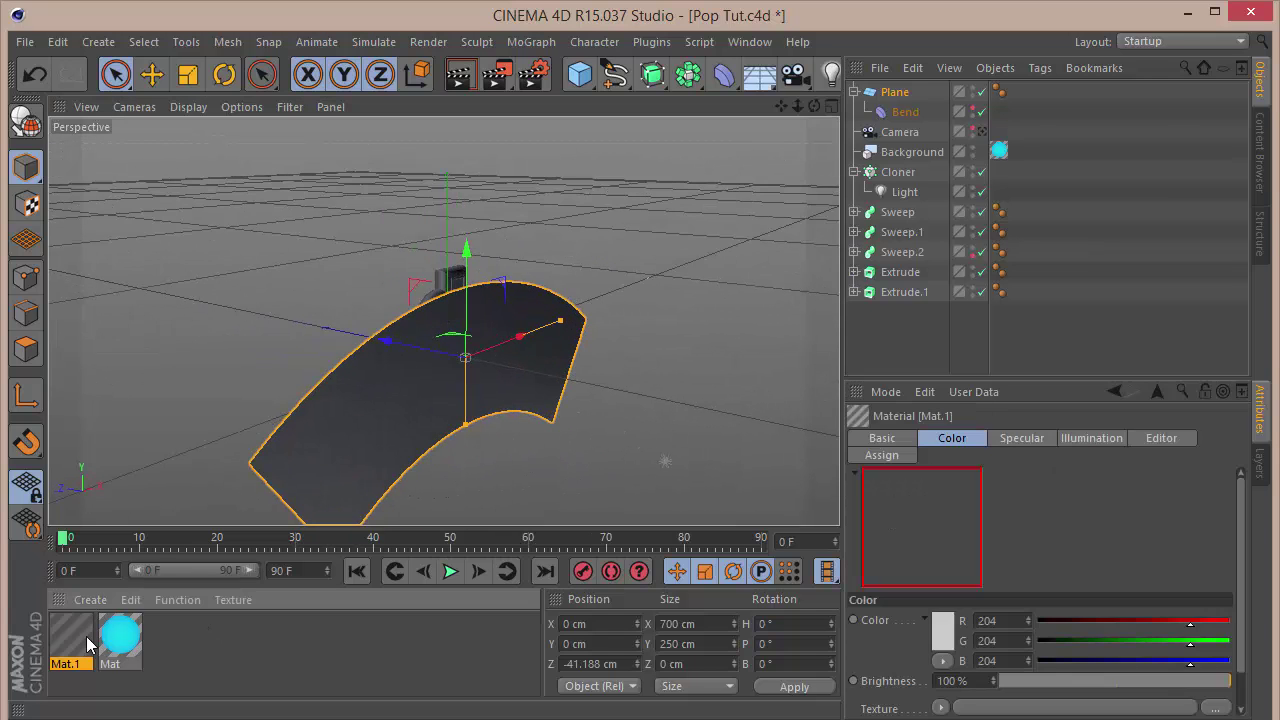
pyautogui.doubleClick(70, 640)
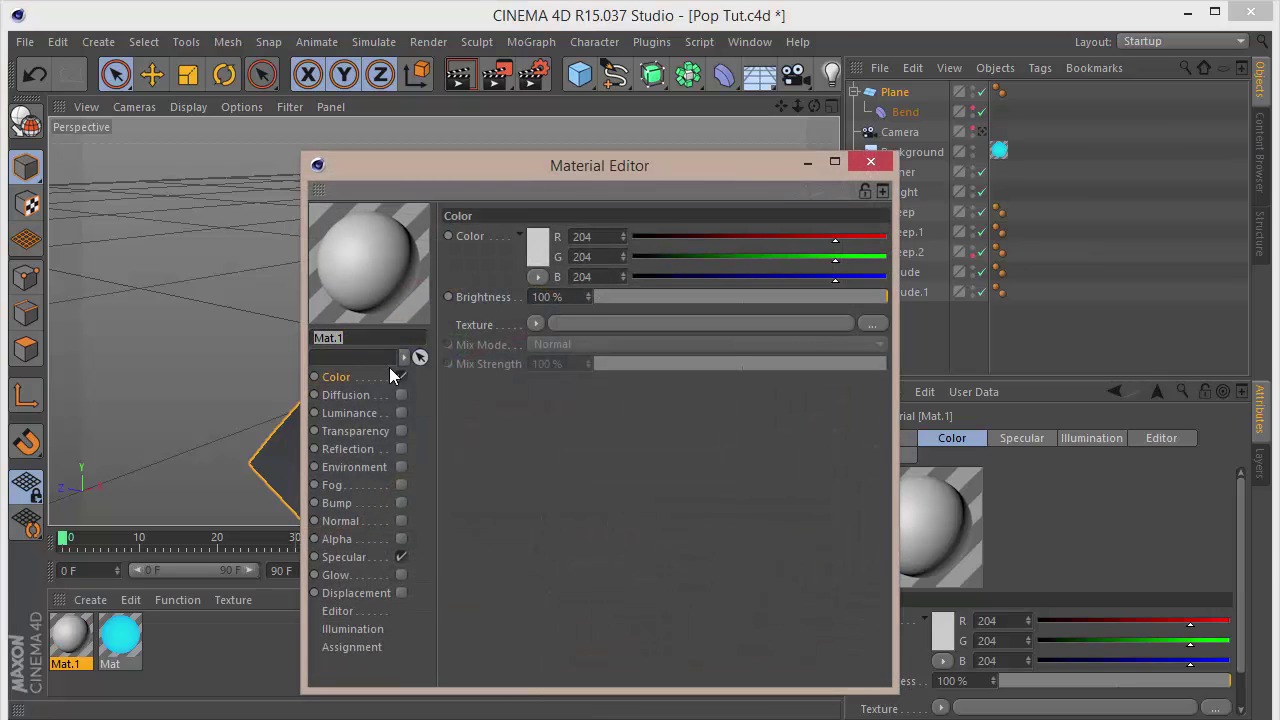
pyautogui.click(402, 413)
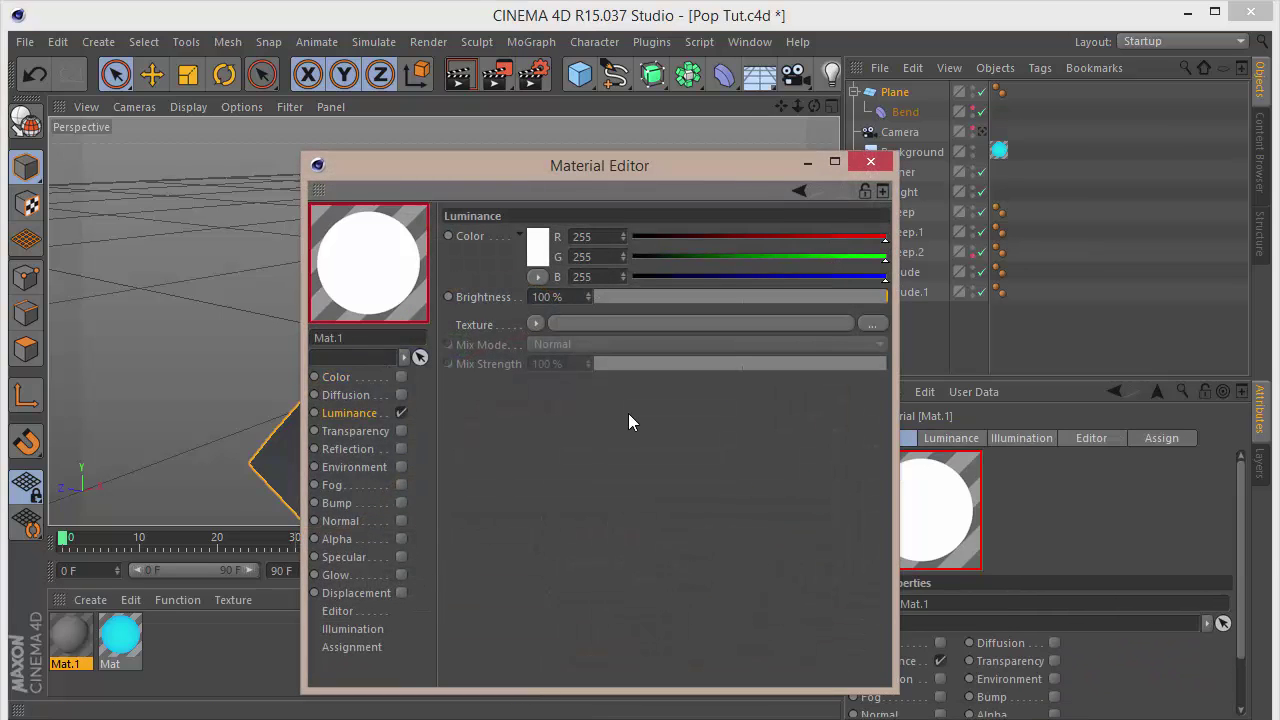
pyautogui.click(870, 162)
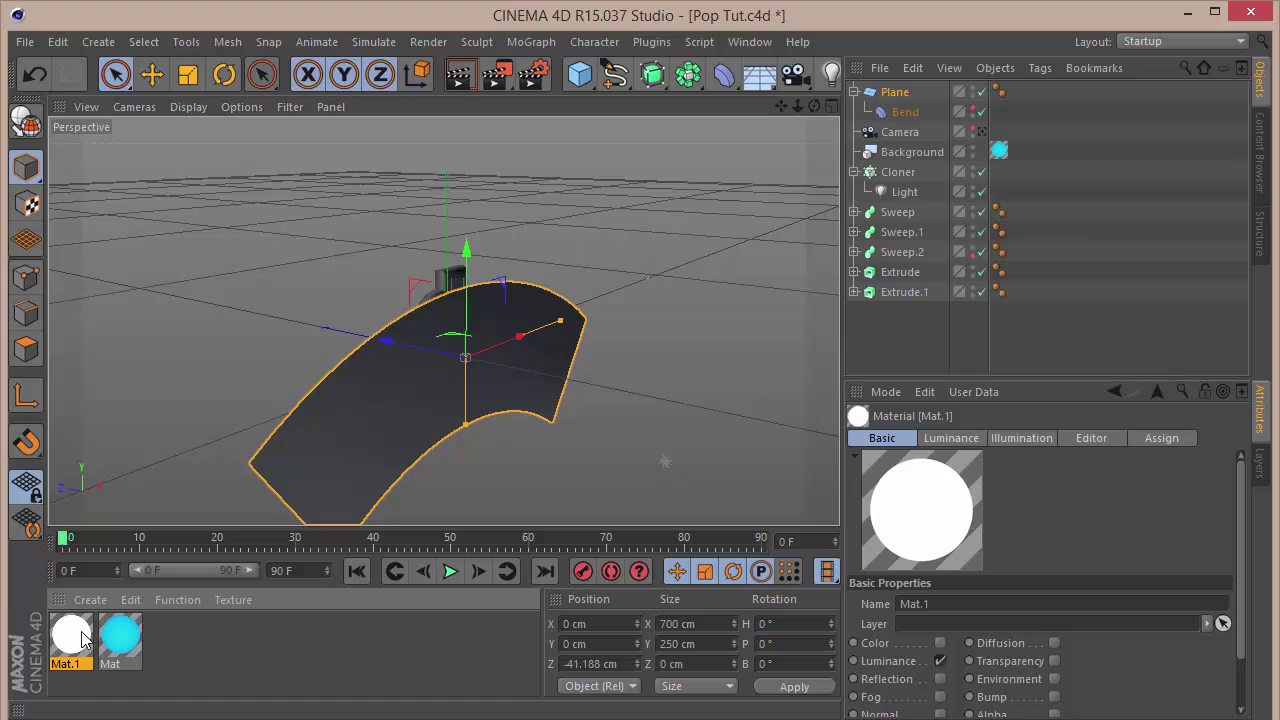
pyautogui.moveTo(84, 640); pyautogui.dragTo(334, 443)
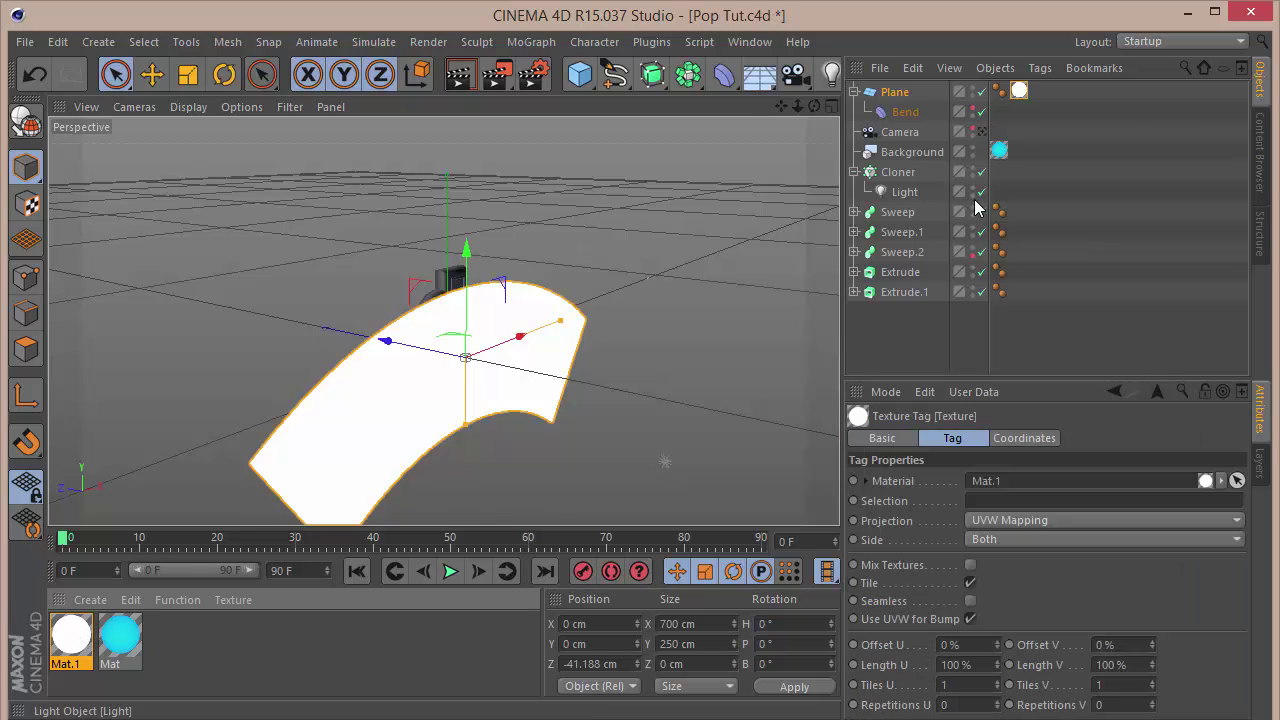
# Add a Compositing tag to the Plane with Seen by Camera off, and hide the Plane in the viewport
pyautogui.rightClick(884, 96)
pyautogui.moveTo(1050, 34)
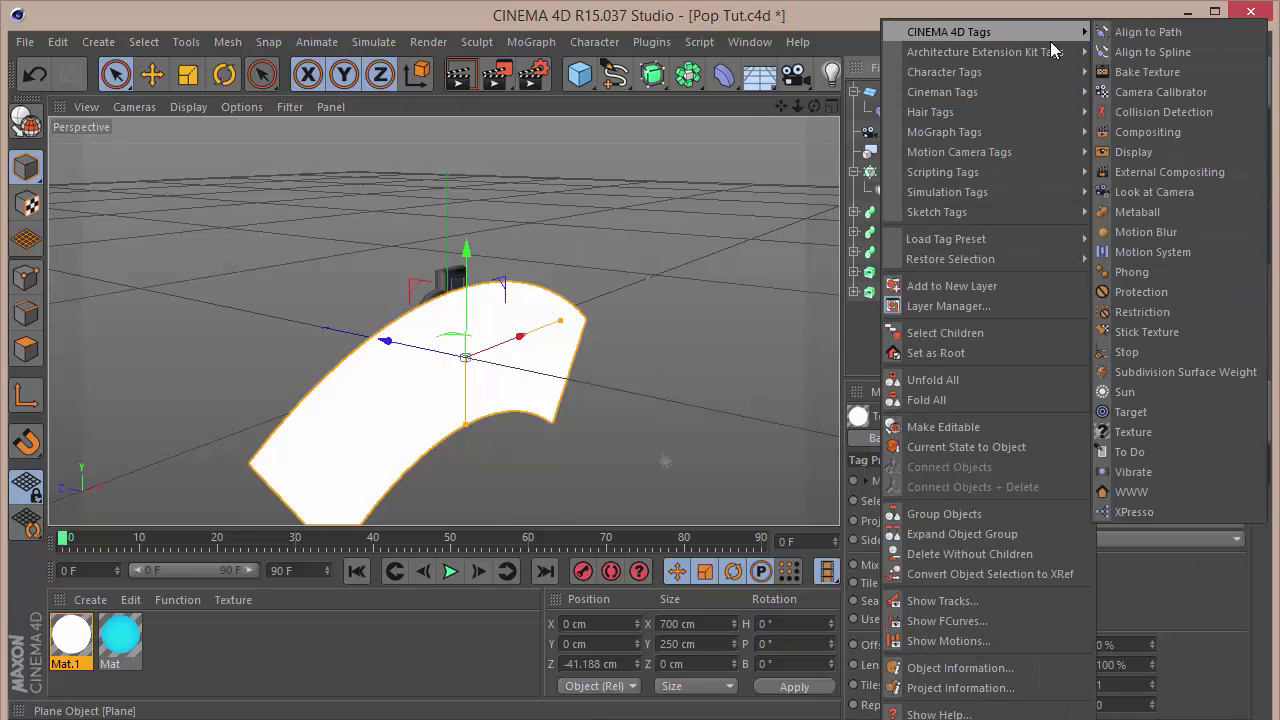
pyautogui.click(1165, 133)
pyautogui.click(959, 541)
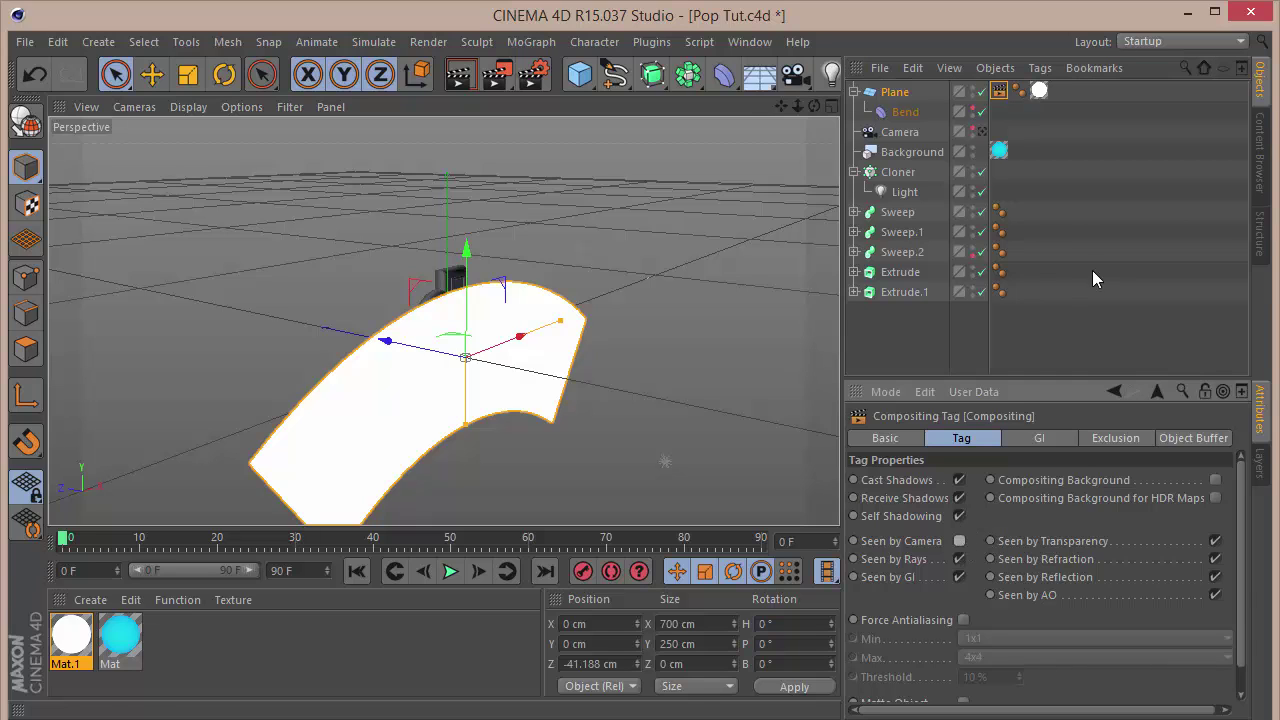
pyautogui.click(901, 343)
pyautogui.moveTo(814, 106); pyautogui.dragTo(812, 107)
pyautogui.scroll(4, 443, 323)
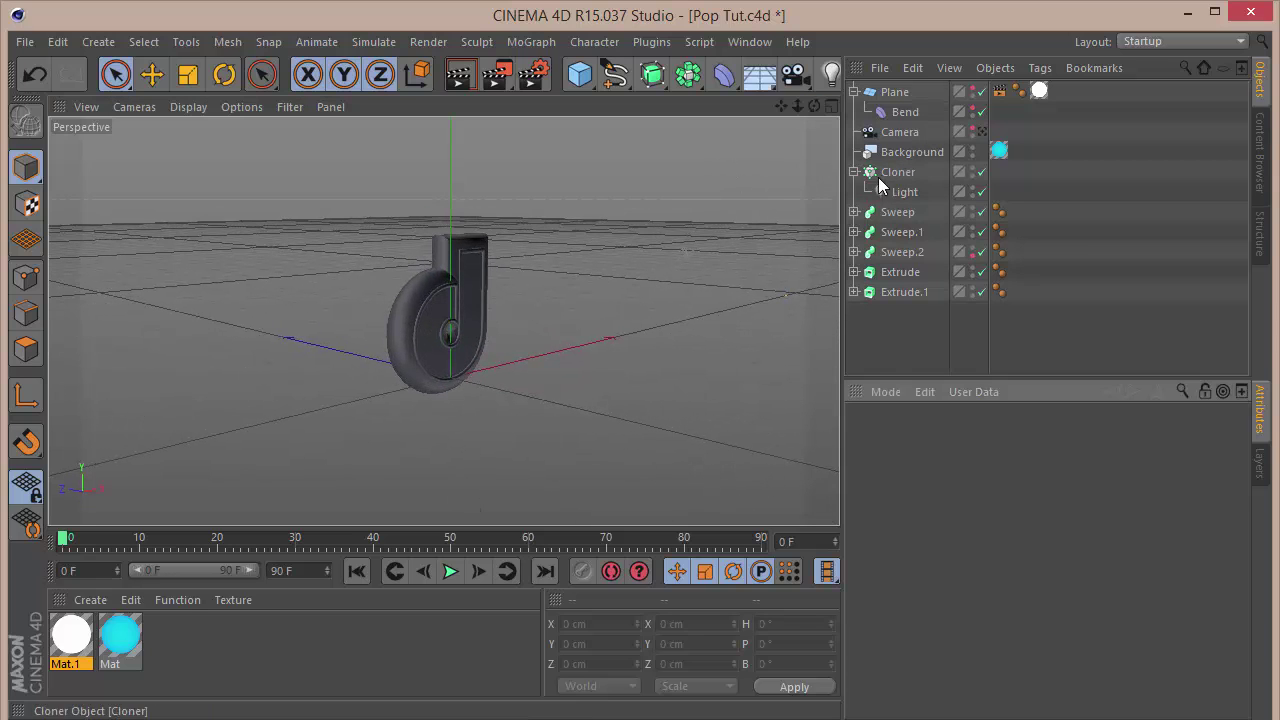
# Set the intensity of the Light inside the Cloner to 170%
pyautogui.click(901, 194)
pyautogui.click(1016, 437)
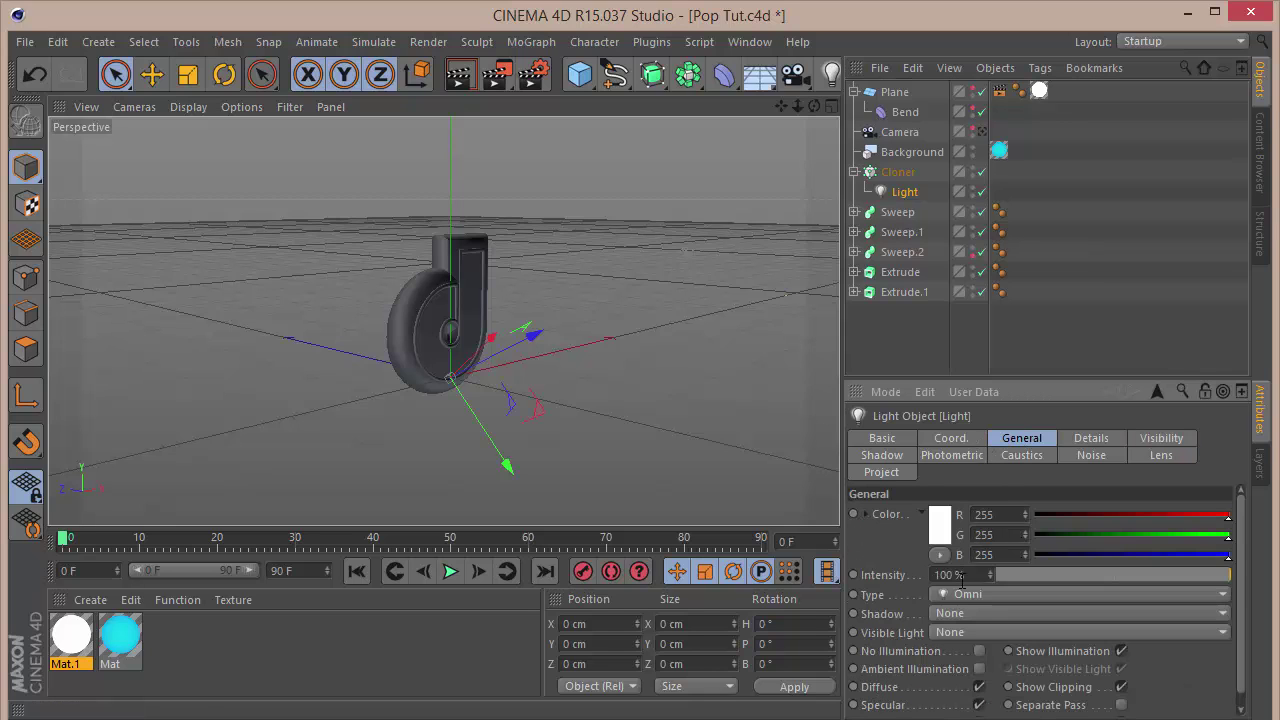
pyautogui.write('17')
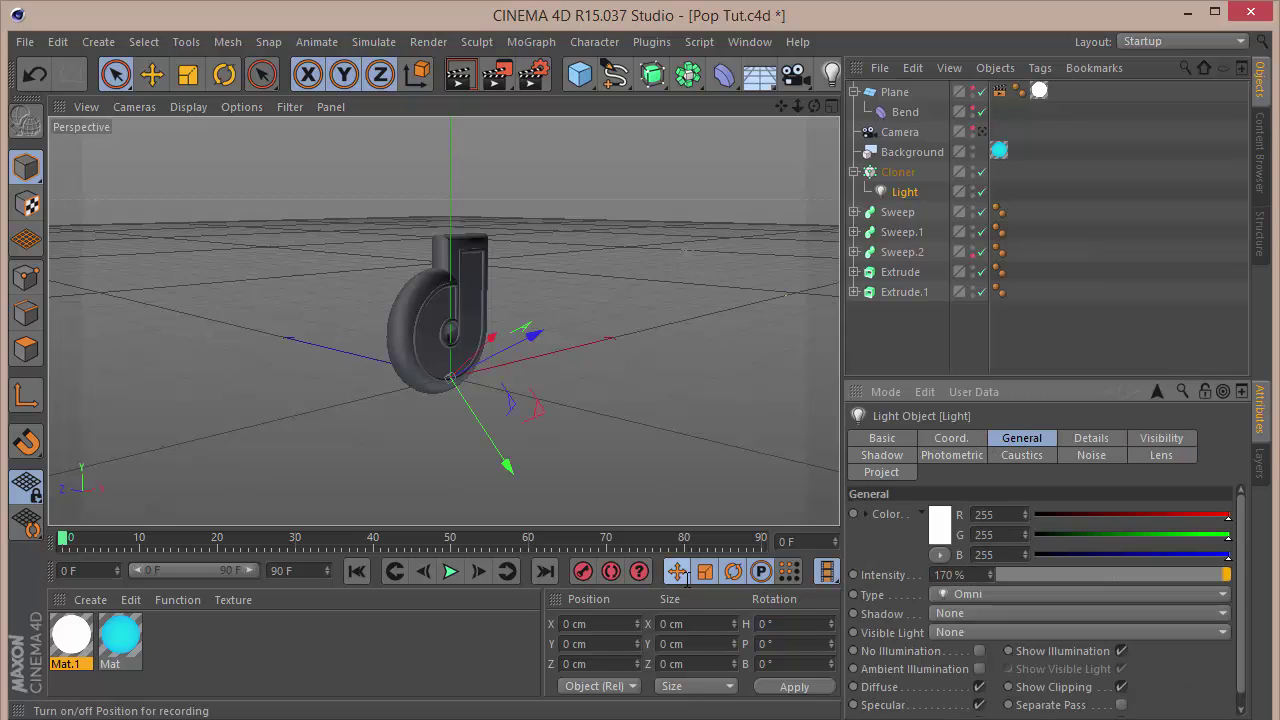
pyautogui.click(917, 323)
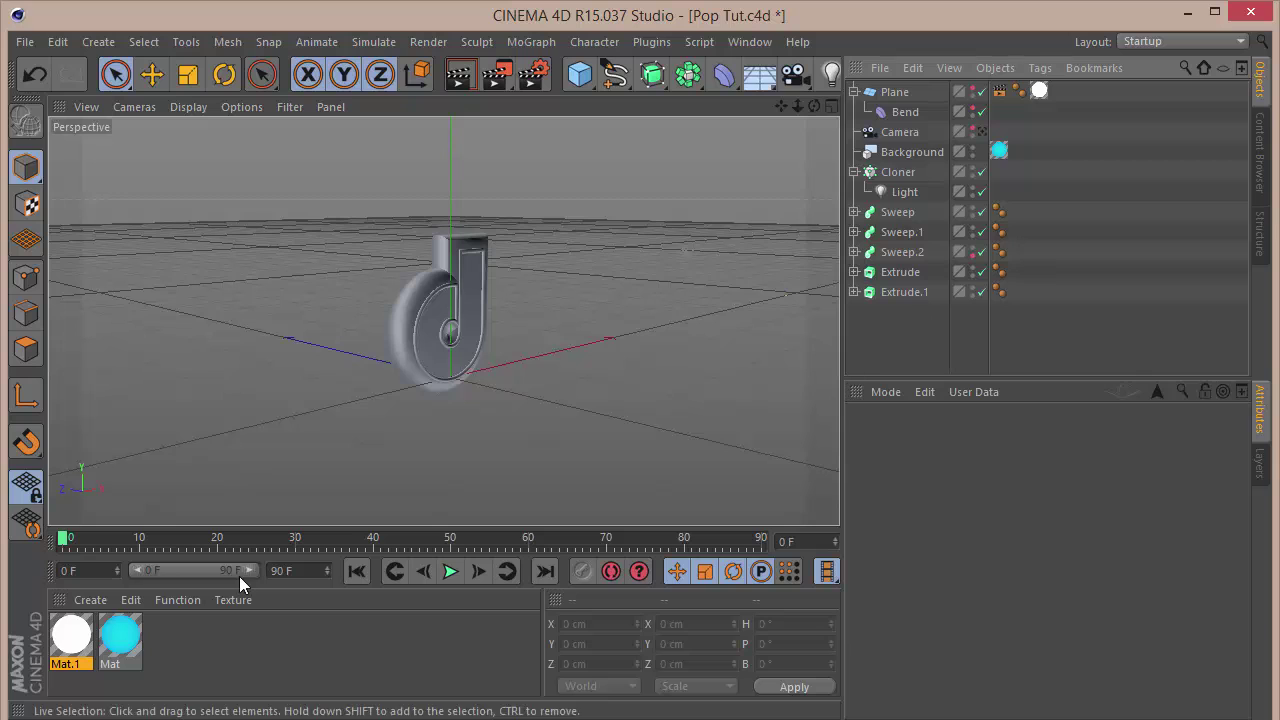
# Create a grey material with Reflection enabled, using a Fresnel texture and 30% reflection brightness
pyautogui.doubleClick(228, 652)
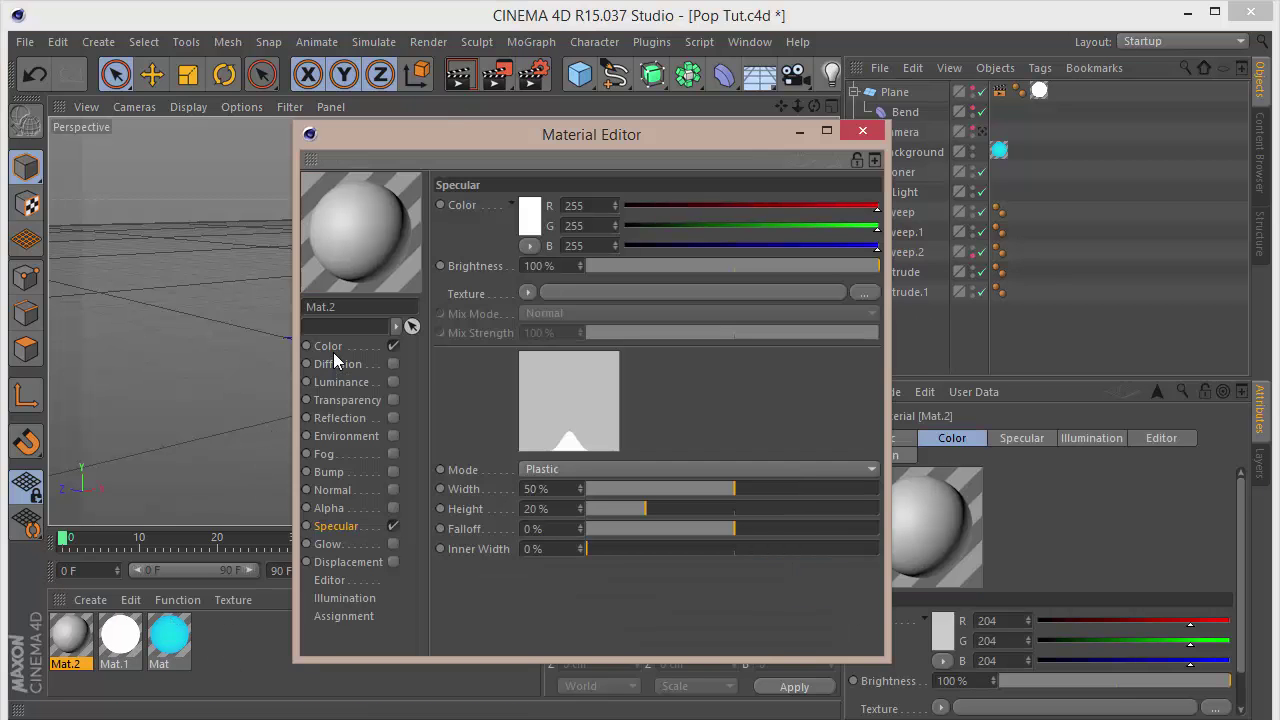
pyautogui.click(330, 347)
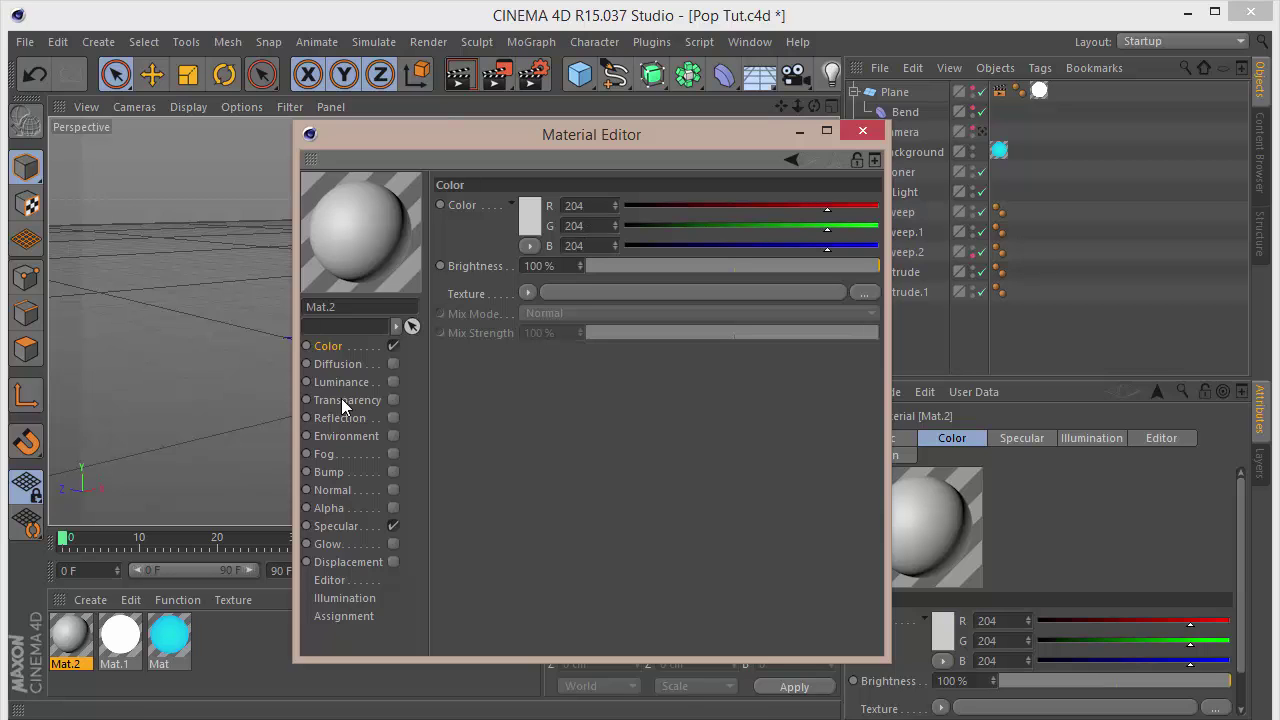
pyautogui.click(393, 418)
pyautogui.click(529, 332)
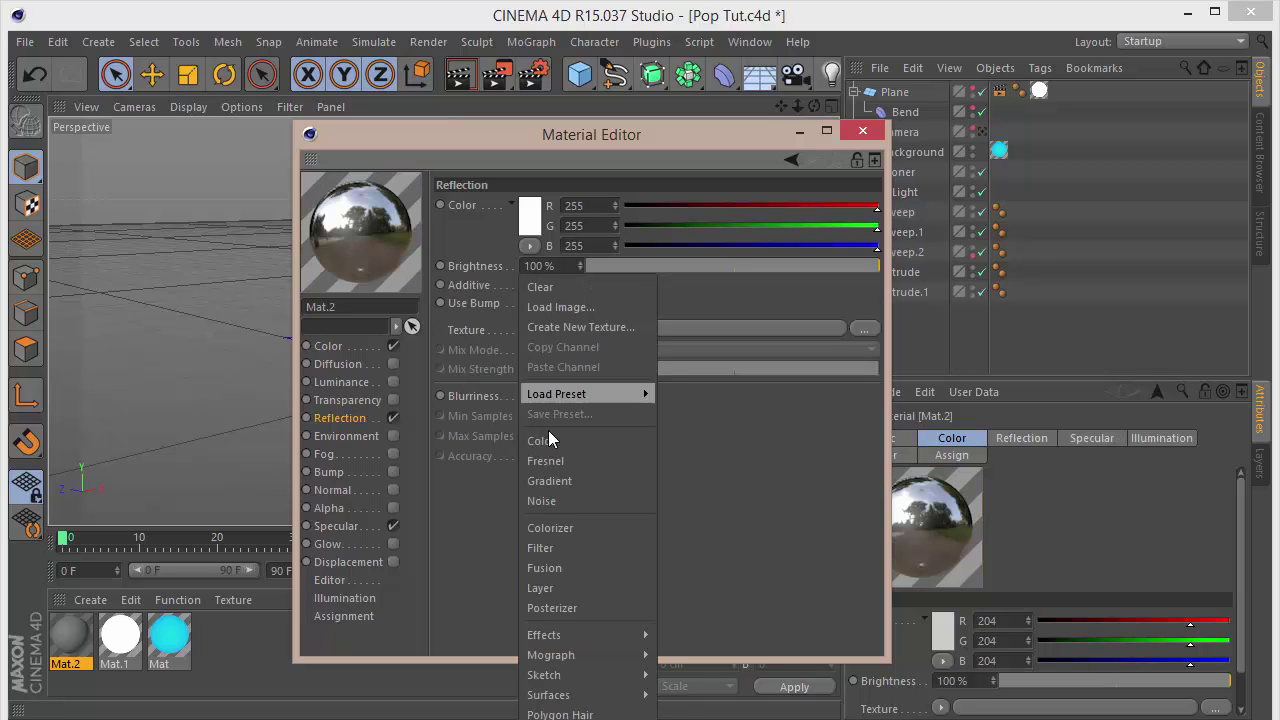
pyautogui.click(554, 453)
pyautogui.click(540, 266)
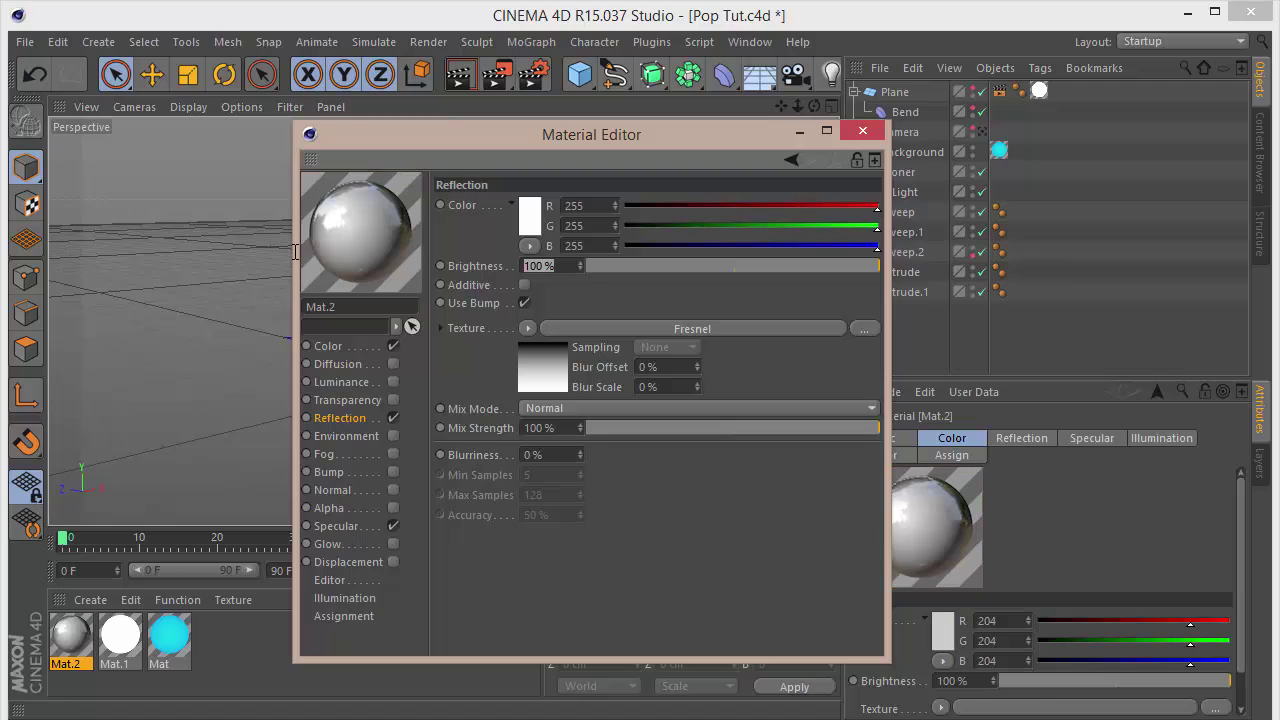
pyautogui.write('30')
pyautogui.press('Return')
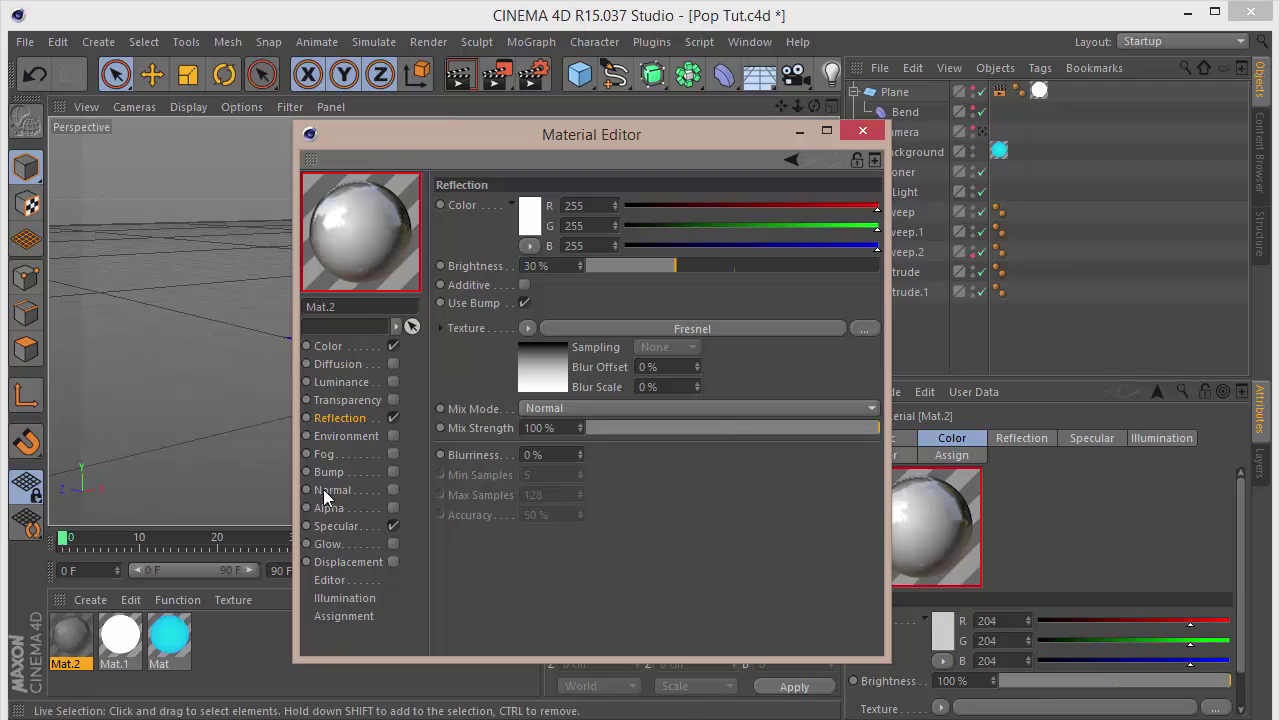
# Set the grey material's specular width to 30% and height to 80%
pyautogui.click(336, 527)
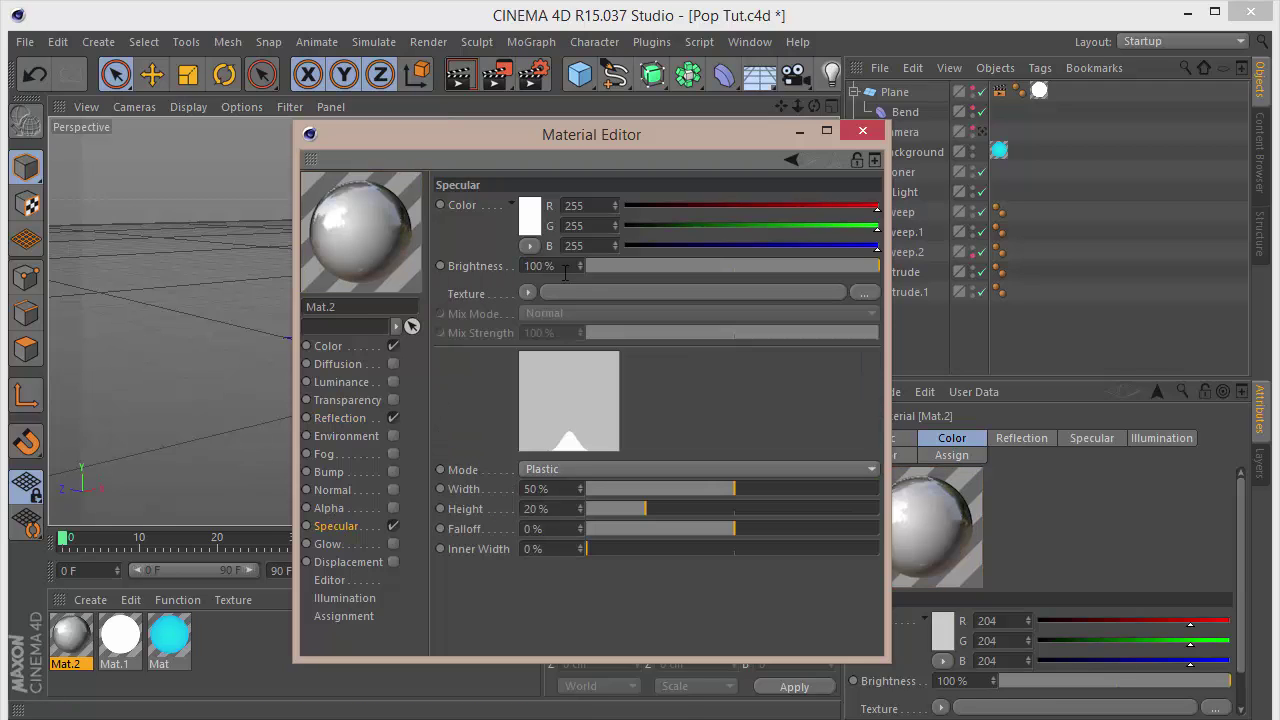
pyautogui.doubleClick(570, 494)
pyautogui.write('30')
pyautogui.press('Tab')
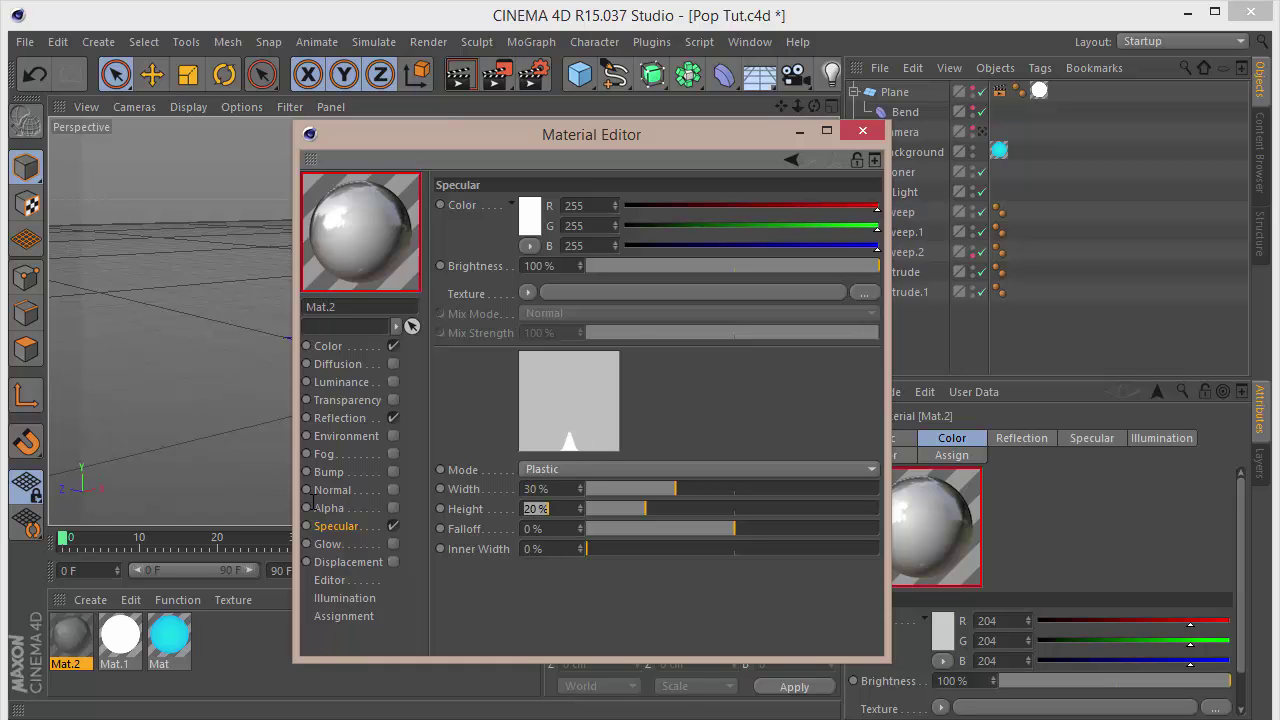
pyautogui.write('80')
pyautogui.press('Return')
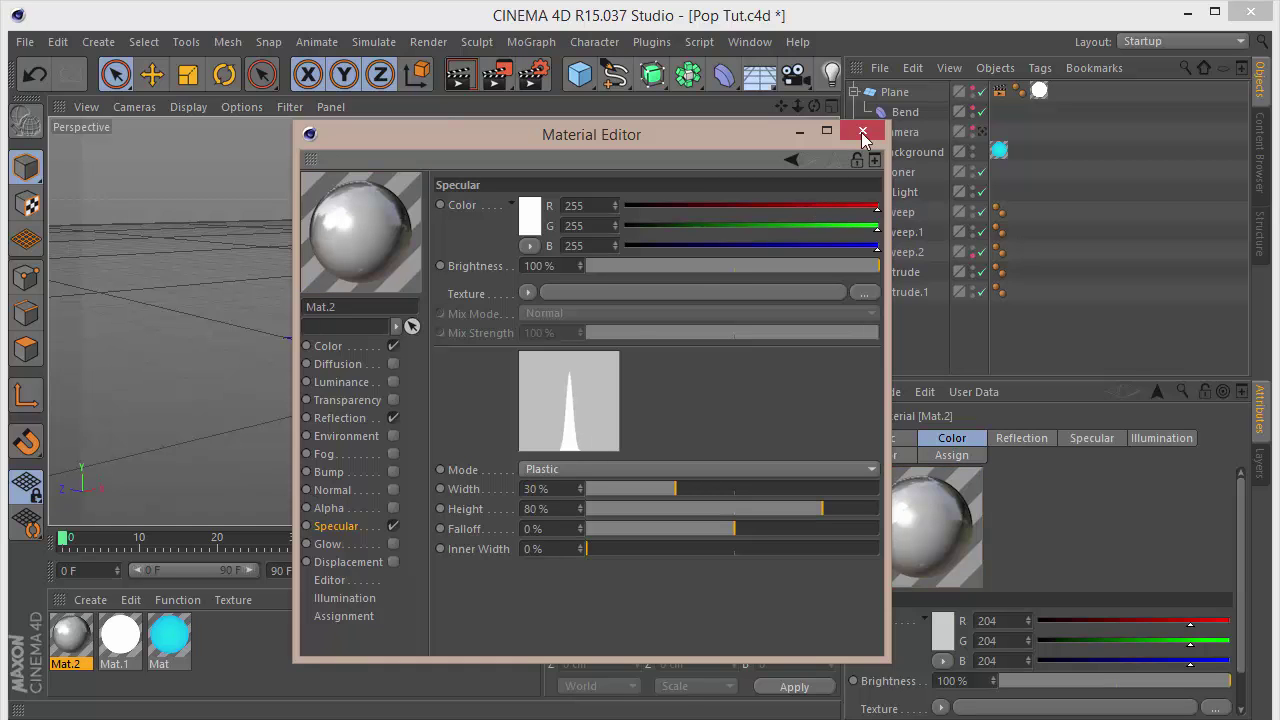
pyautogui.click(861, 132)
# Duplicate the glossy grey material and set the copy's colour to pink with R 240, G 0, B 140
pyautogui.keyDown('ctrl'); pyautogui.moveTo(72, 648); pyautogui.dragTo(120, 645); pyautogui.keyUp('ctrl')
pyautogui.doubleClick(120, 642)
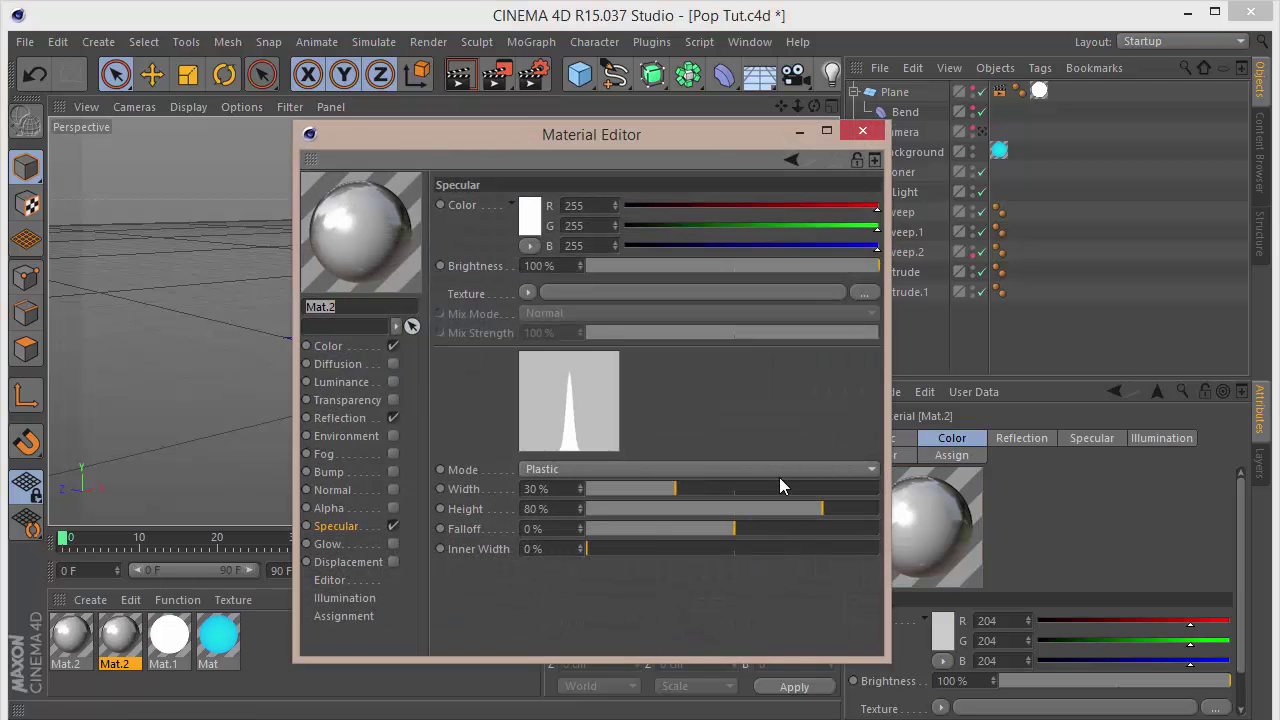
pyautogui.hotkey('ctrl', 'z')
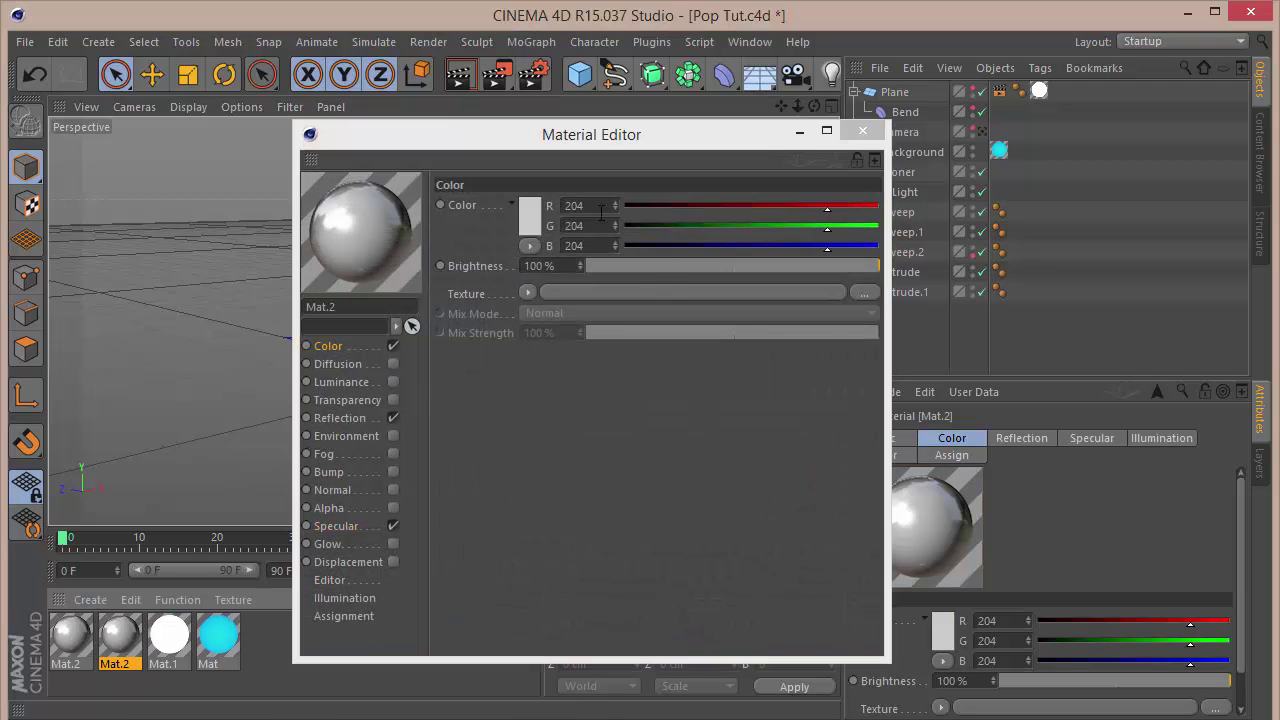
pyautogui.click(601, 212)
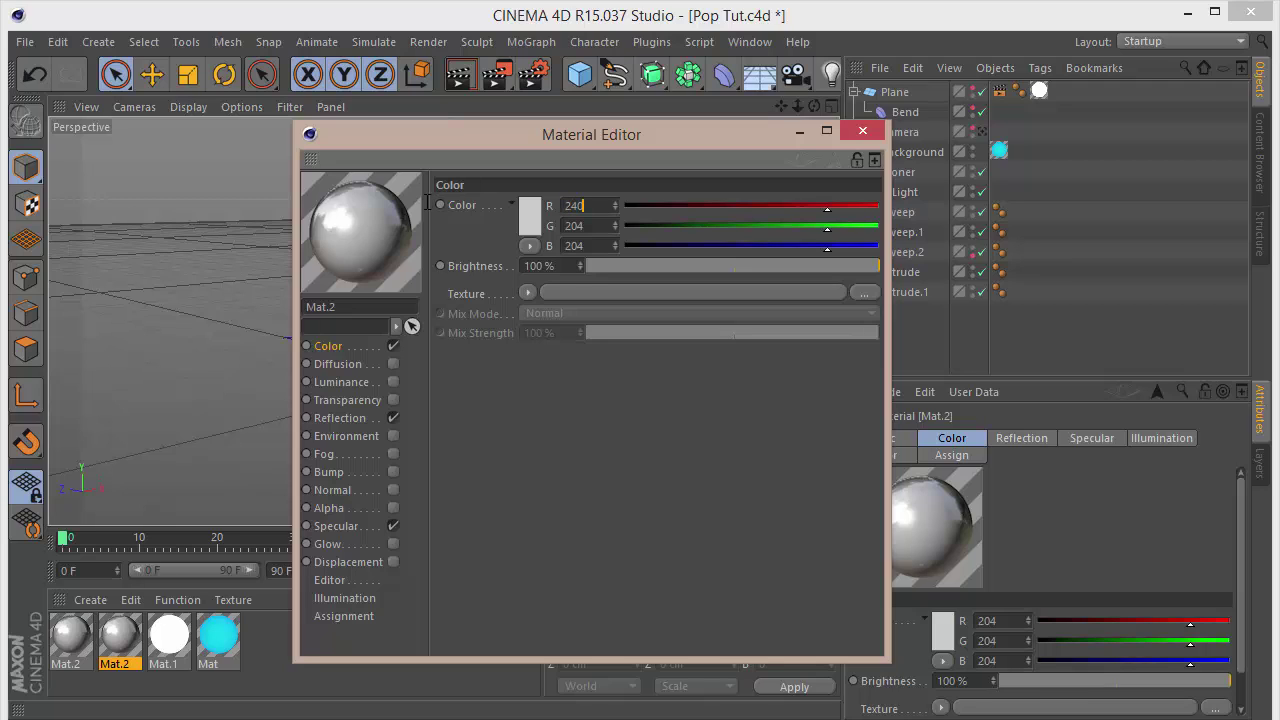
pyautogui.press('Tab')
pyautogui.write('0')
pyautogui.press('Tab')
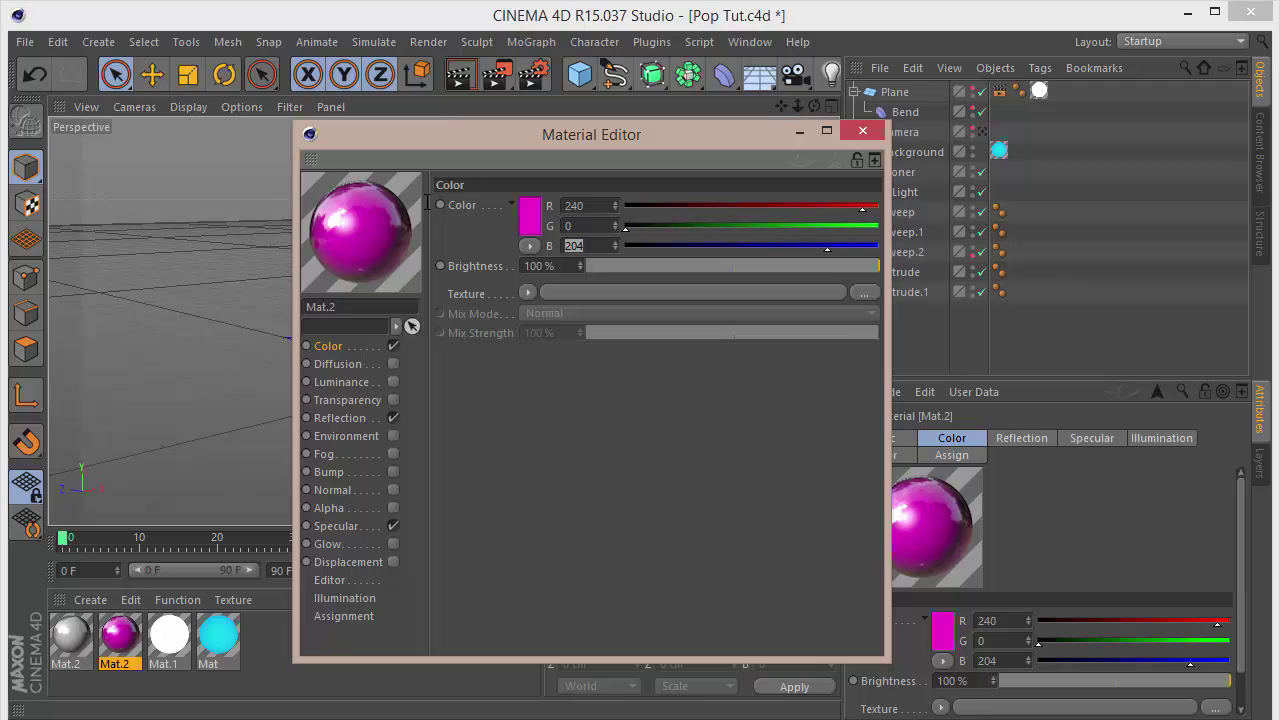
pyautogui.write('151')
pyautogui.press('Return')
pyautogui.moveTo(590, 244); pyautogui.dragTo(434, 268)
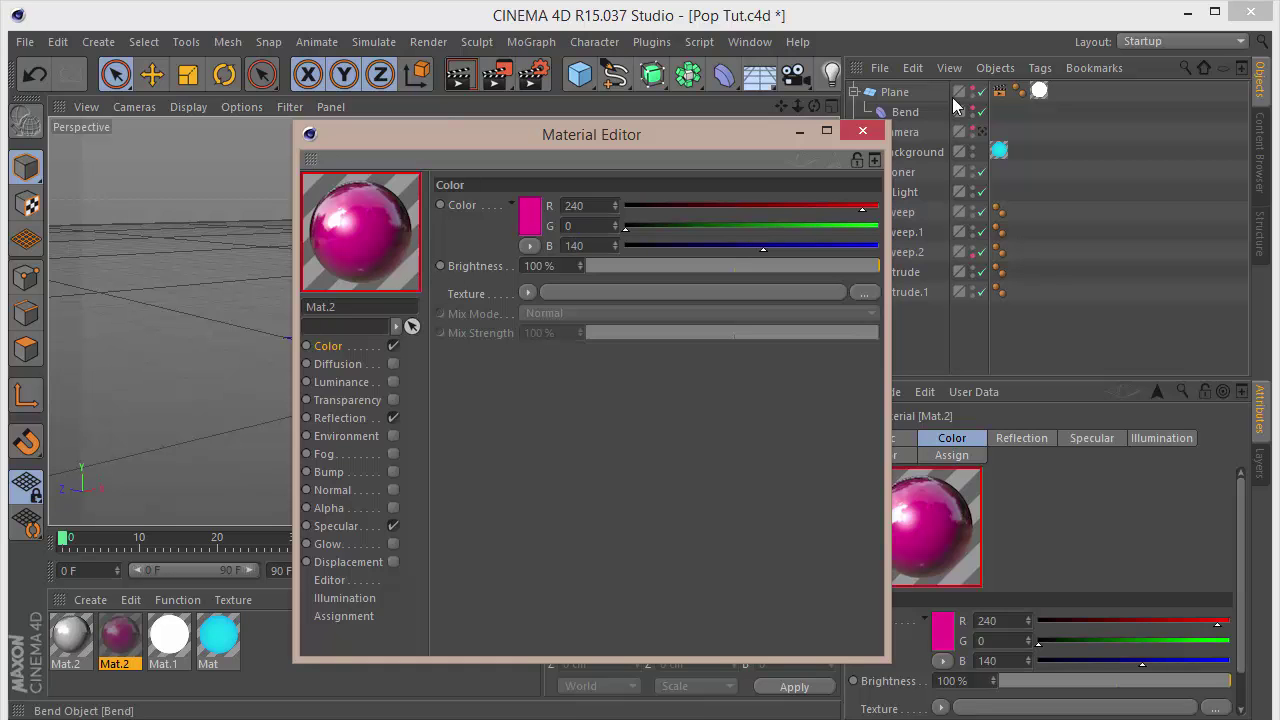
pyautogui.click(863, 131)
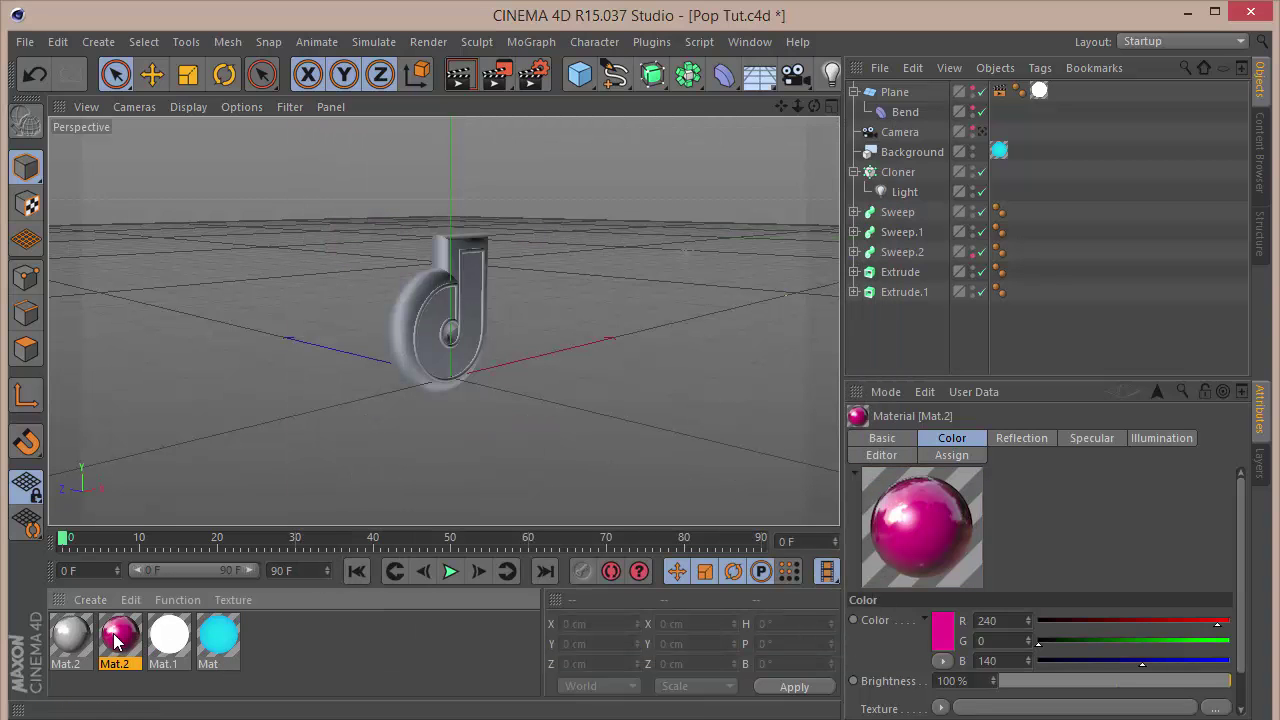
# Apply the pink material to Sweep.2 and the glossy grey material to the other sweeps and both extrudes, and collapse the Cloner
pyautogui.moveTo(116, 641); pyautogui.dragTo(410, 318)
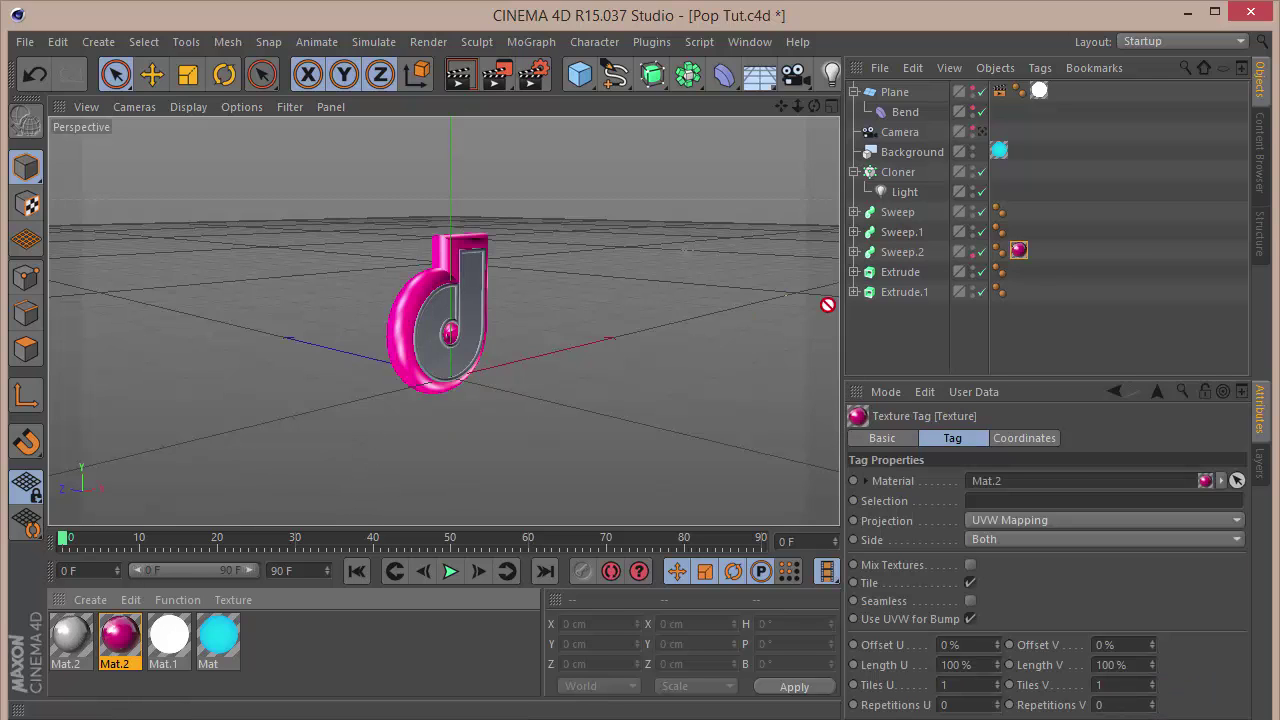
pyautogui.moveTo(828, 304); pyautogui.dragTo(1018, 211)
pyautogui.click(855, 172)
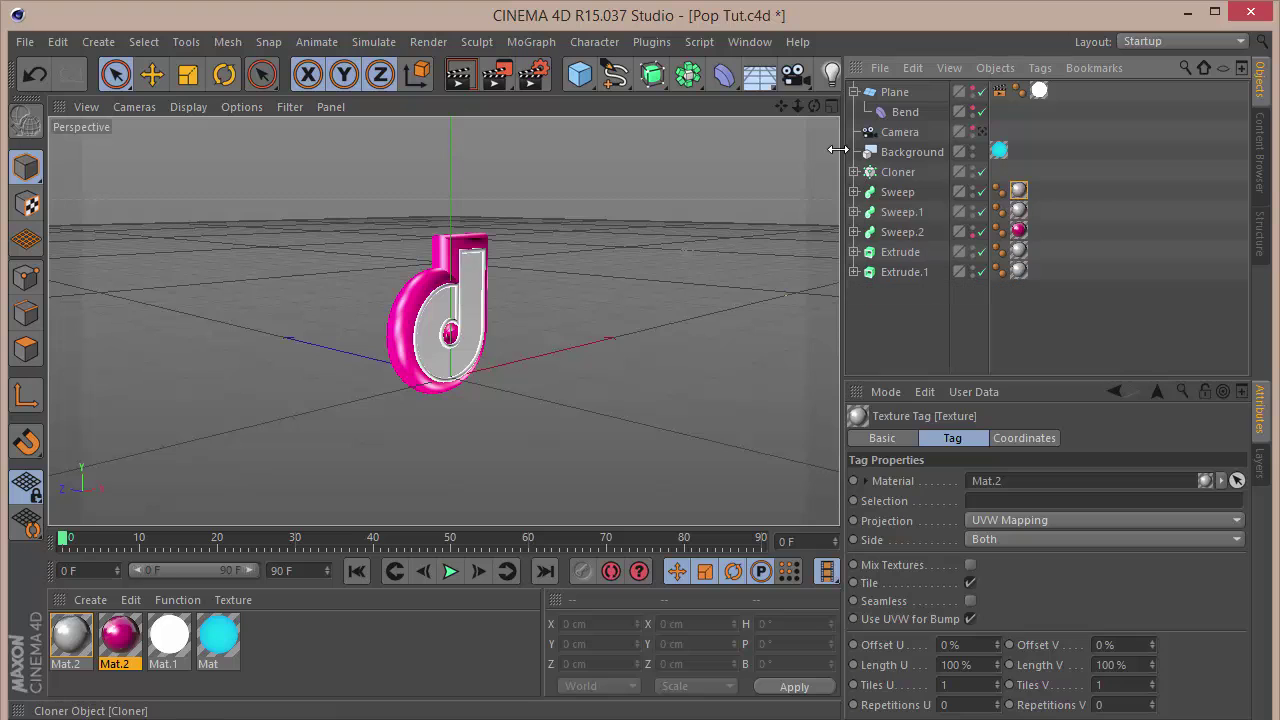
# Look through the Camera and set its X position to 0 cm
pyautogui.click(981, 131)
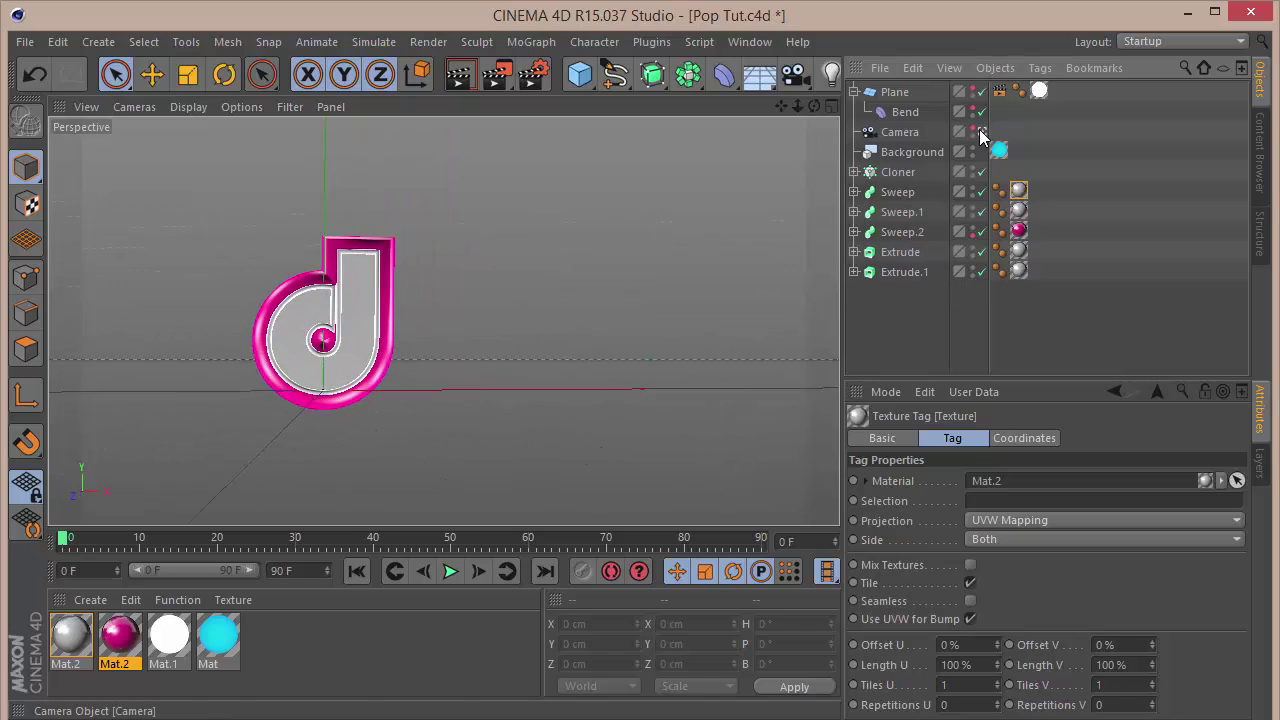
pyautogui.click(900, 132)
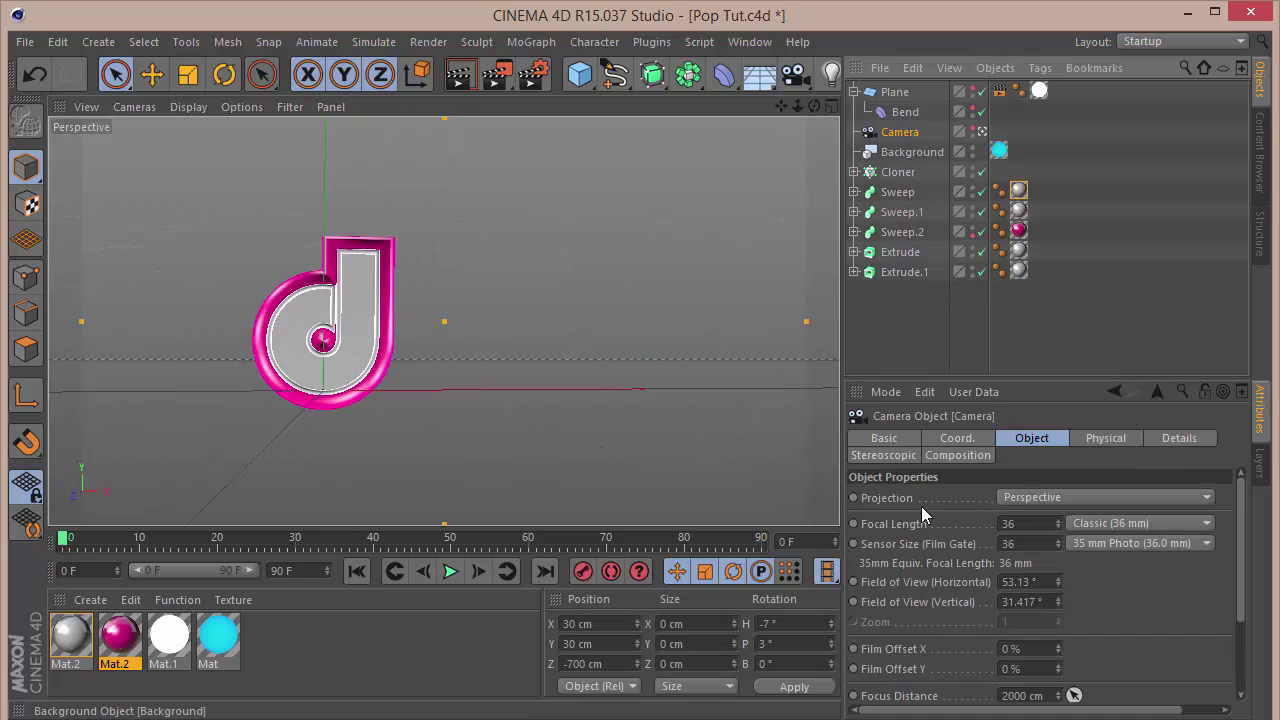
pyautogui.click(958, 441)
pyautogui.moveTo(920, 497); pyautogui.dragTo(571, 453)
pyautogui.write('0')
pyautogui.press('Return')
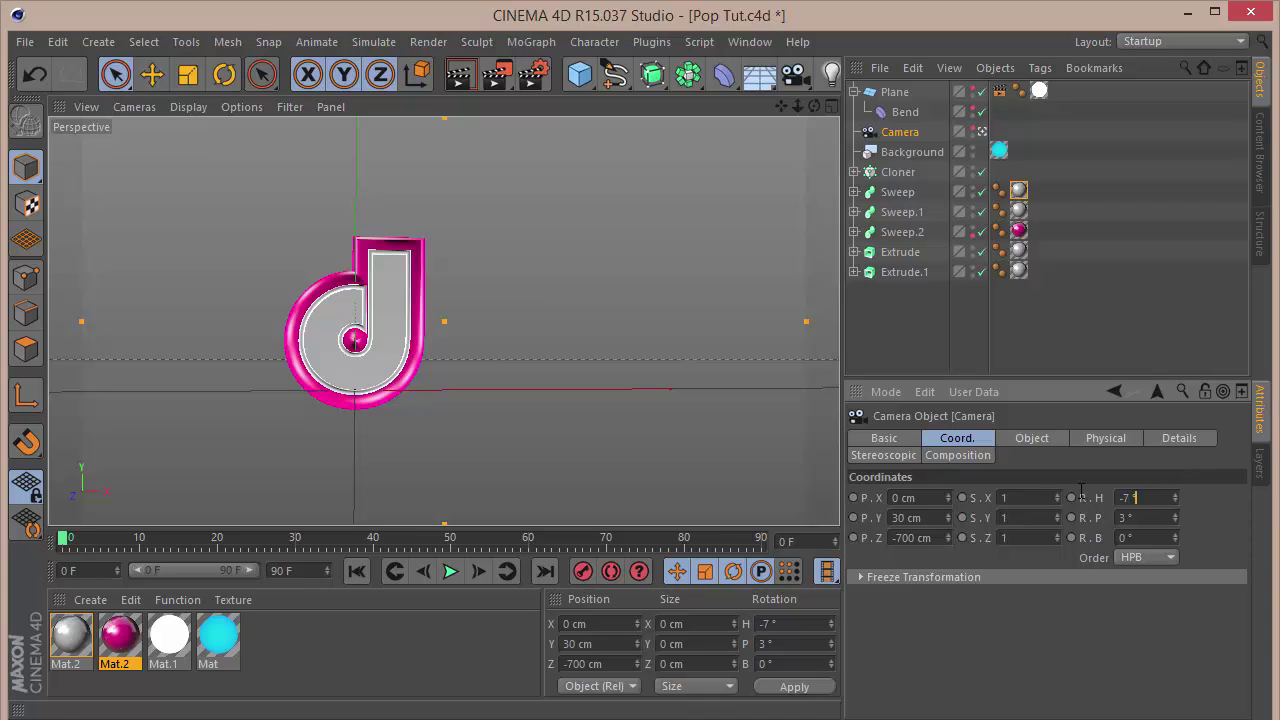
pyautogui.press('Return')
pyautogui.click(927, 324)
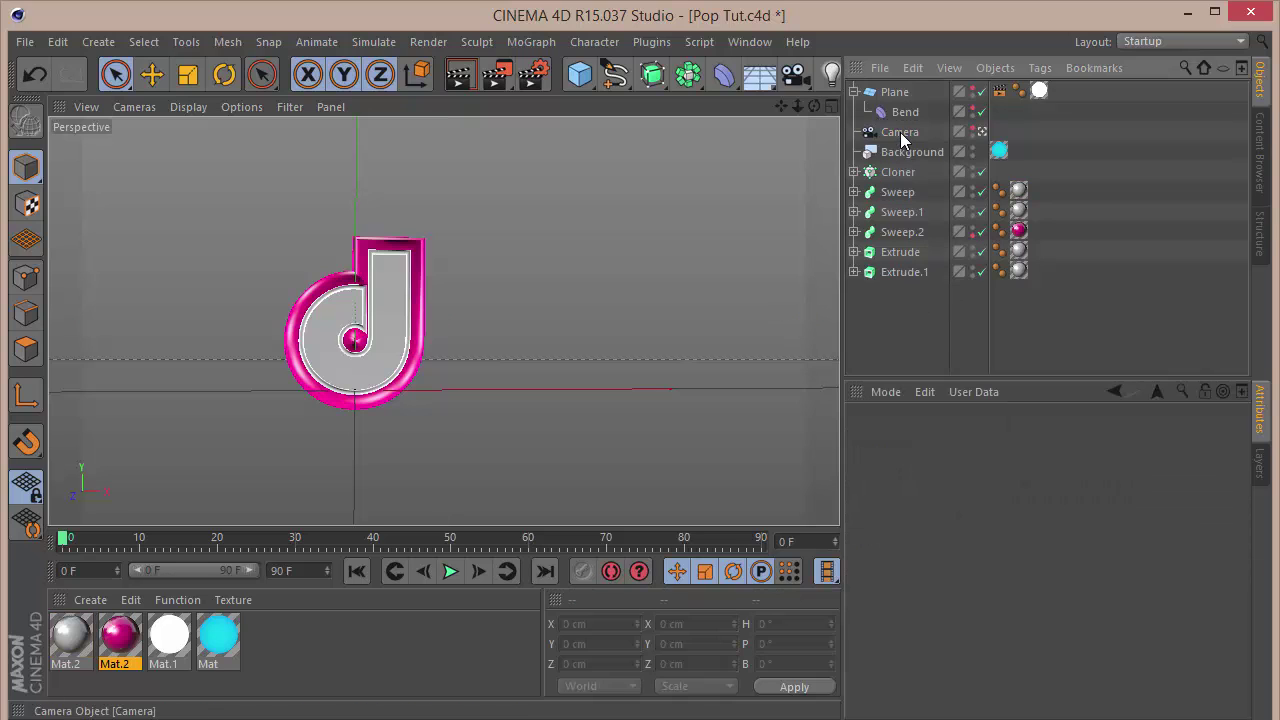
# Set the Camera's heading rotation to 0°
pyautogui.click(901, 134)
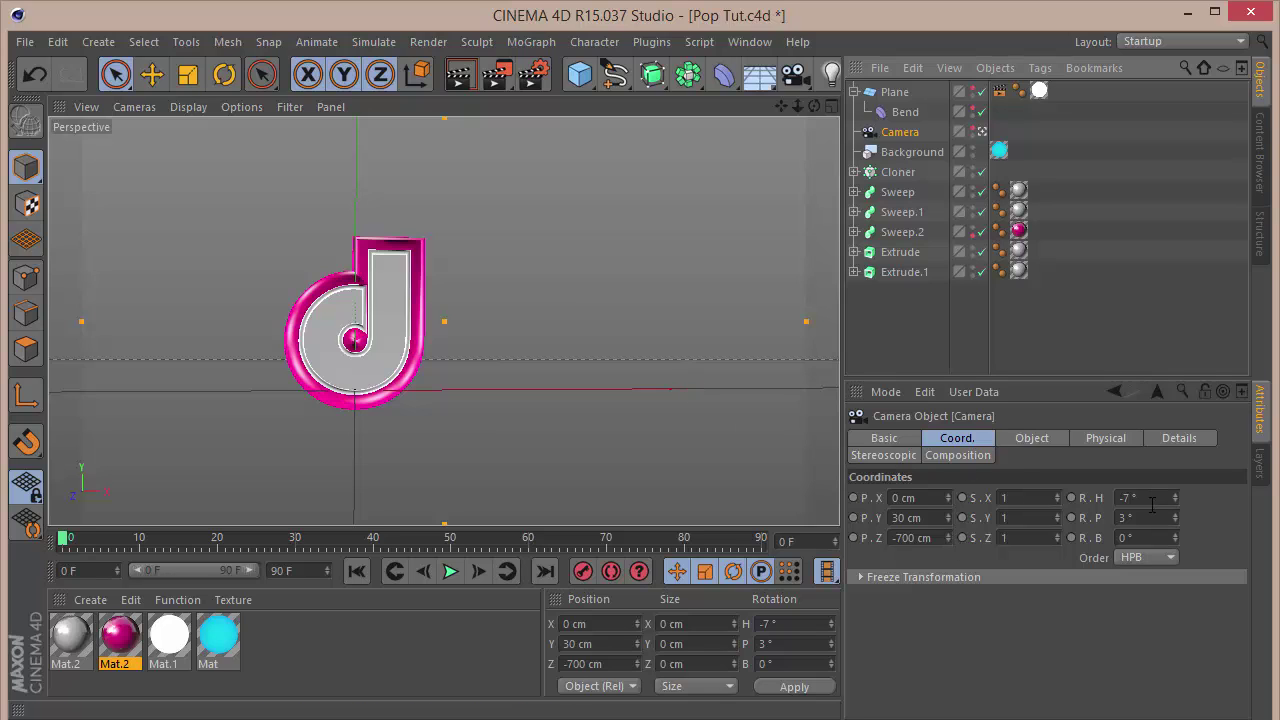
pyautogui.moveTo(1151, 501); pyautogui.dragTo(841, 514)
pyautogui.write('0')
pyautogui.press('Return')
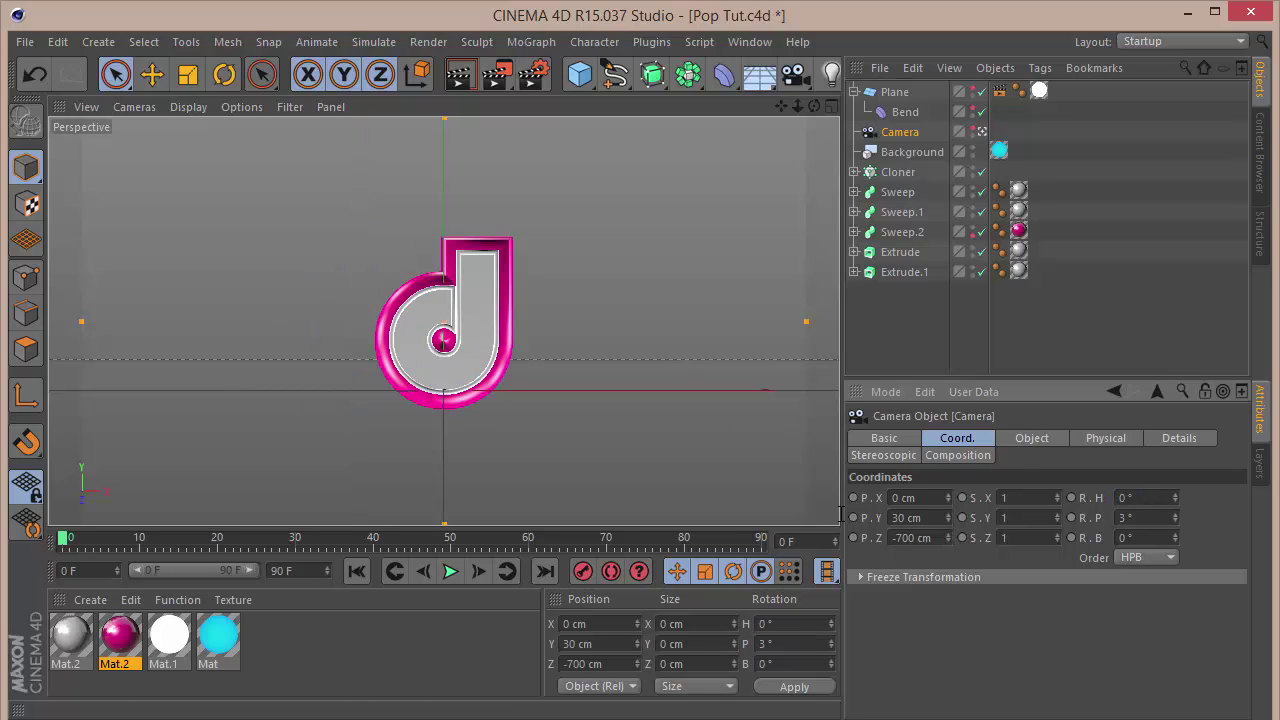
# Group the three sweeps and two extrudes of the letter into a Null
pyautogui.click(895, 192)
pyautogui.keyDown('shift'); pyautogui.click(895, 271); pyautogui.keyUp('shift')
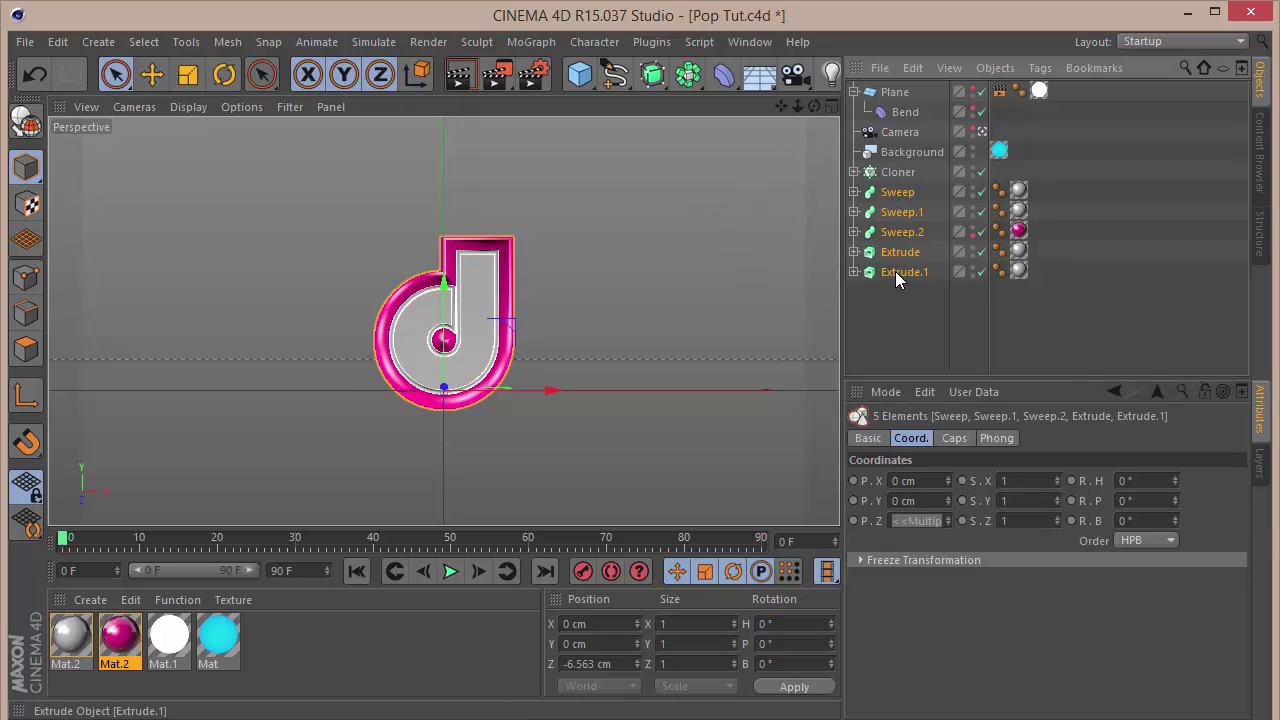
pyautogui.hotkey('alt', 'g')
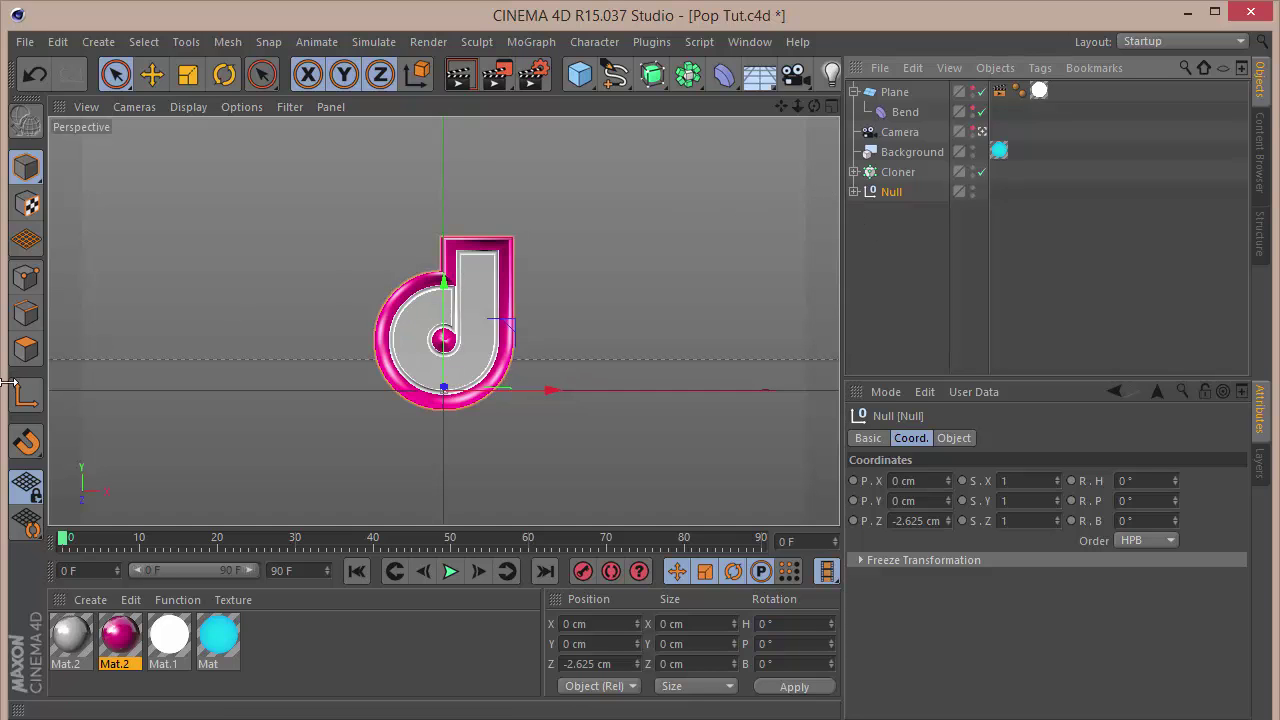
# Move only the Null's axis up to the letter's centre dot, at about 48 cm in Y
pyautogui.press('l')
pyautogui.moveTo(440, 332); pyautogui.dragTo(437, 285)
pyautogui.press('l')
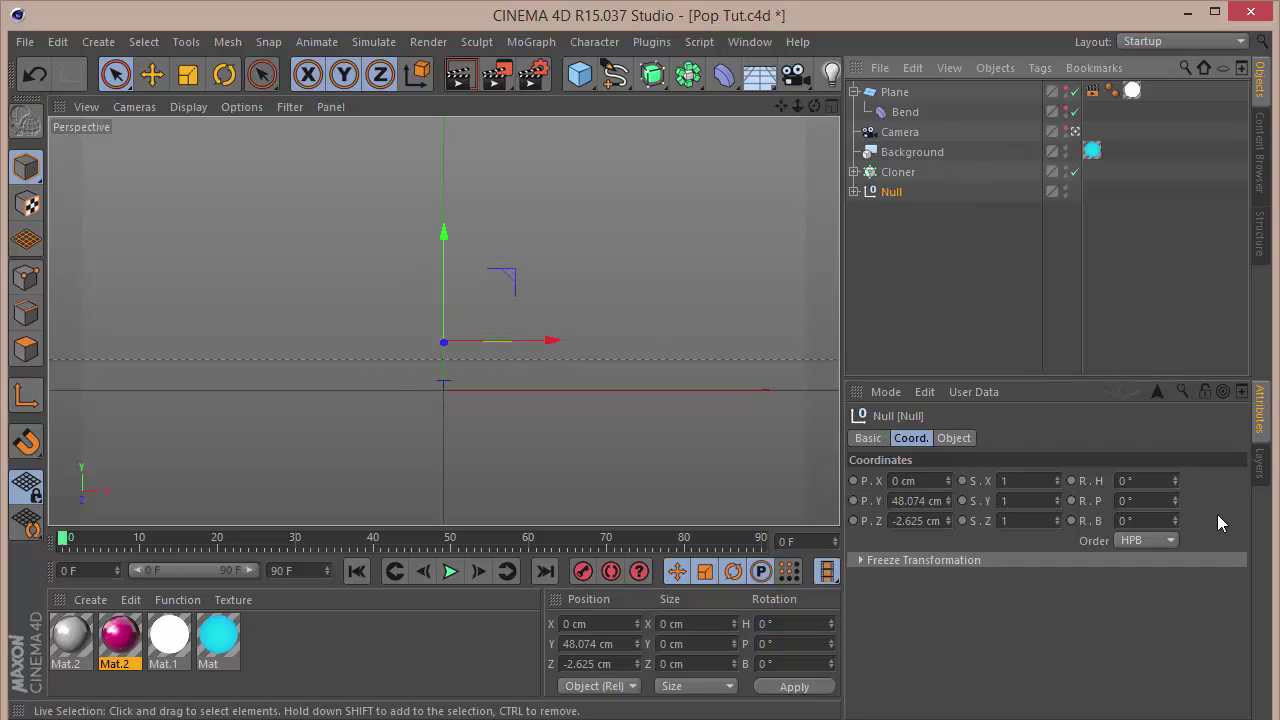
# Rotate the letter's Null to a heading of -6°, pitch of -10° and bank of -3°
pyautogui.click(1166, 482)
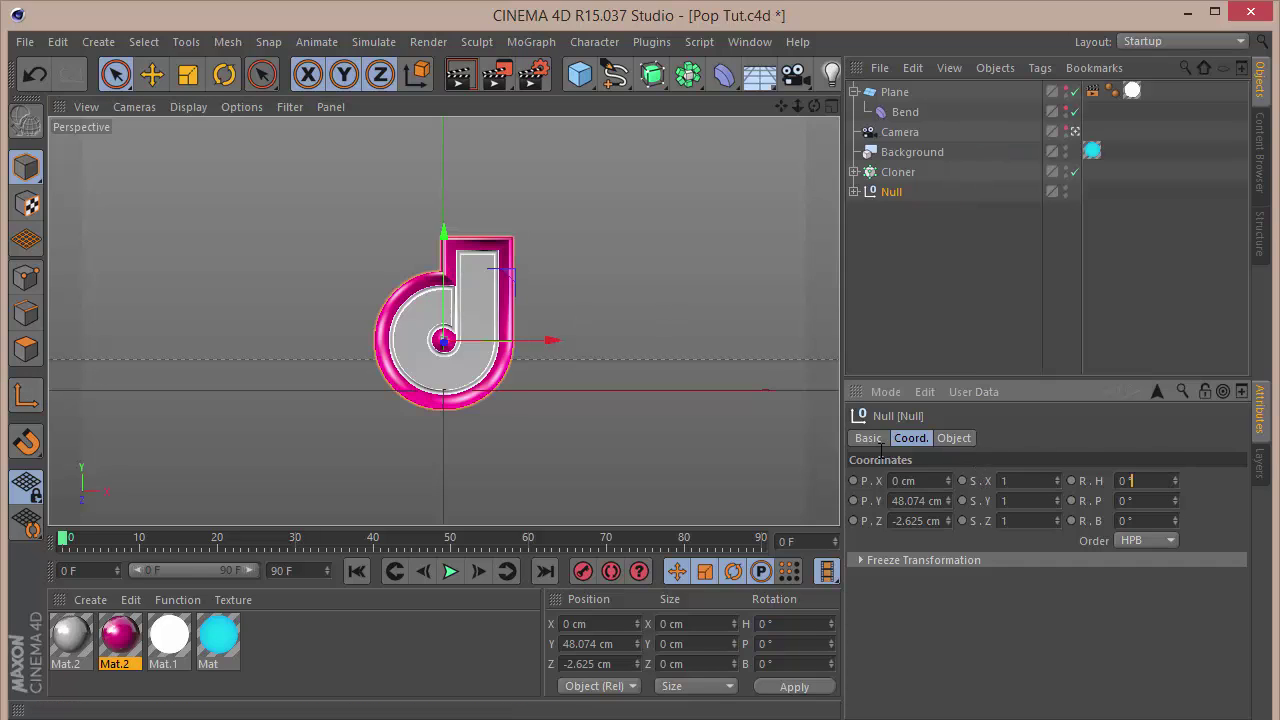
pyautogui.press('Return')
pyautogui.write('-6')
pyautogui.press('Tab')
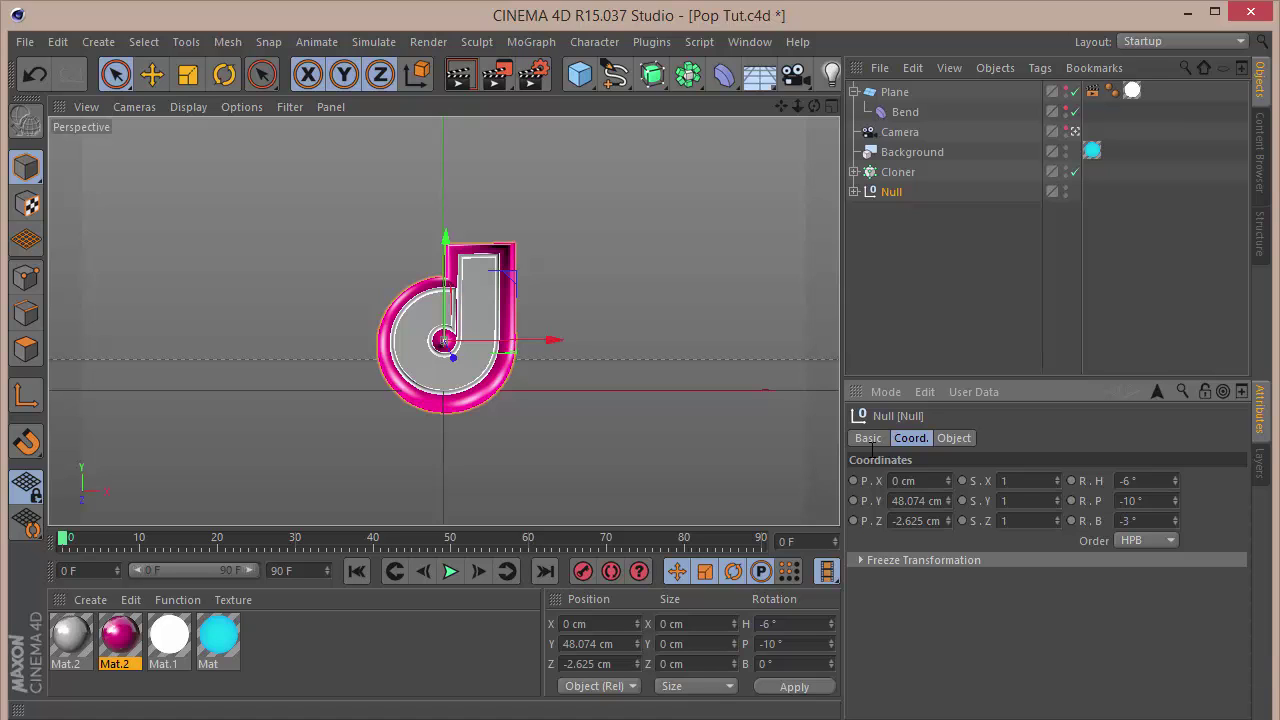
pyautogui.click(954, 197)
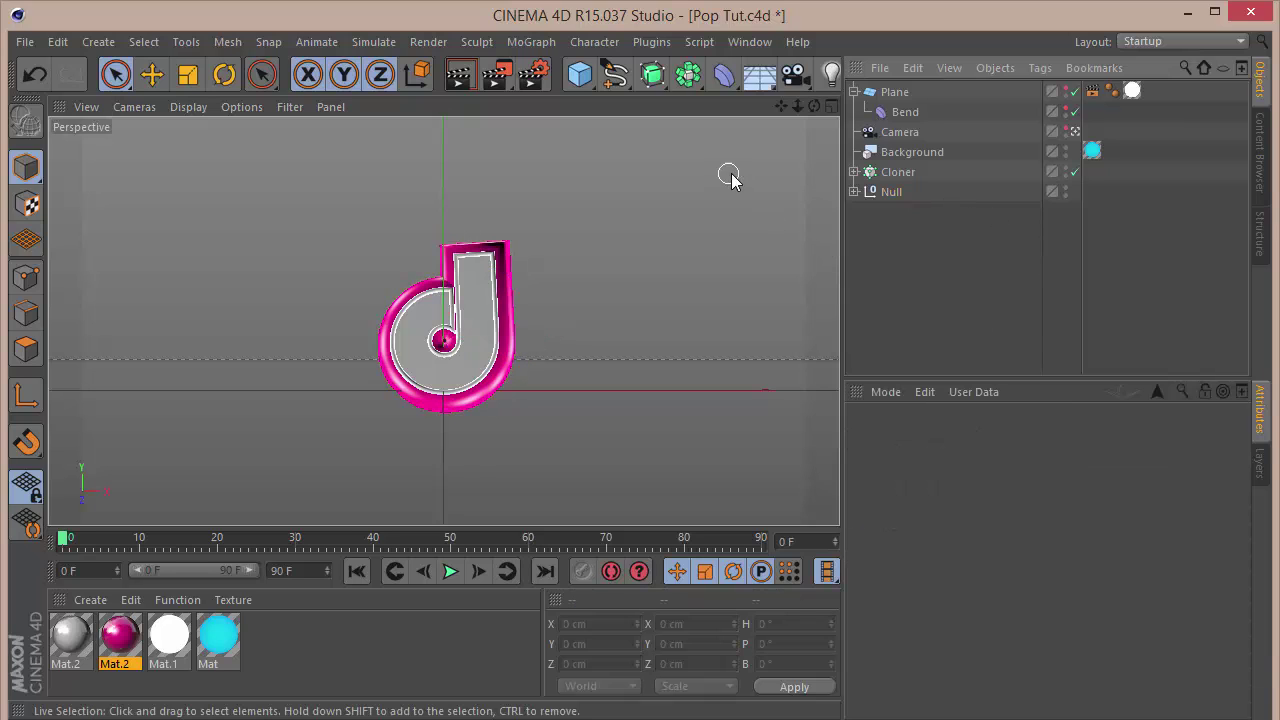
# Add the Ambient Occlusion and Global Illumination effects to the render settings
pyautogui.click(528, 82)
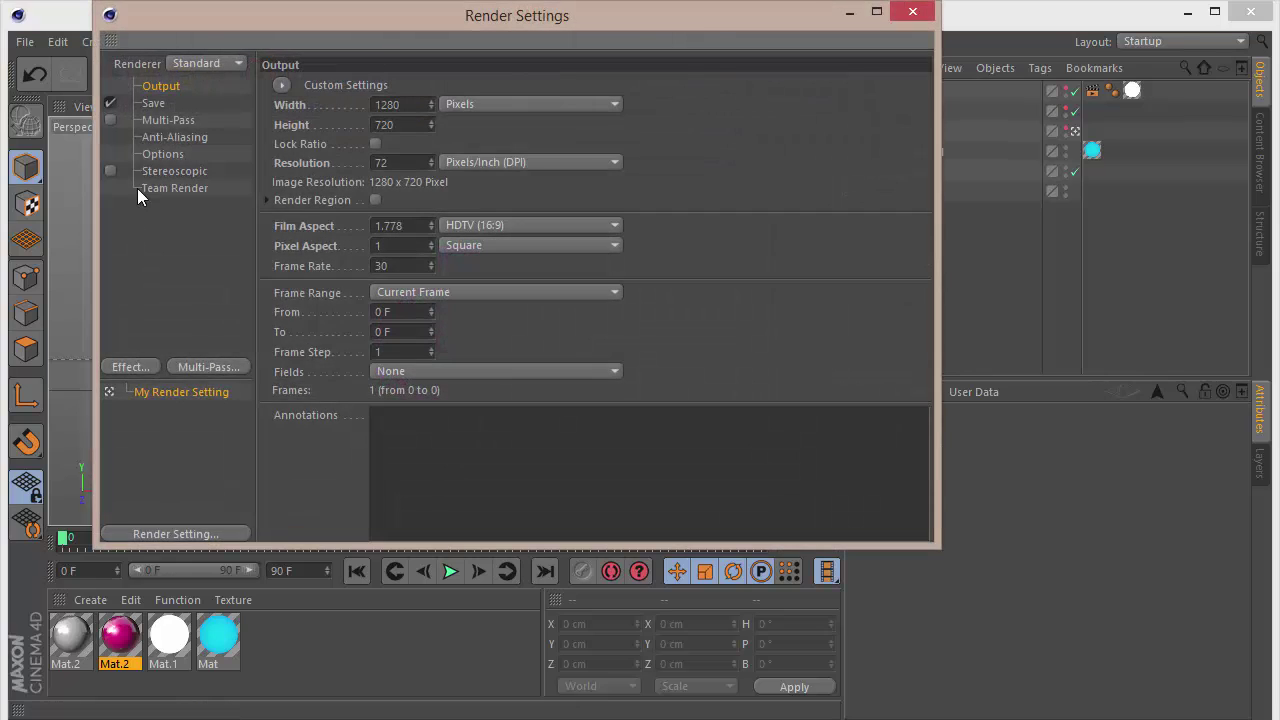
pyautogui.click(145, 366)
pyautogui.click(200, 275)
pyautogui.click(130, 366)
pyautogui.click(214, 411)
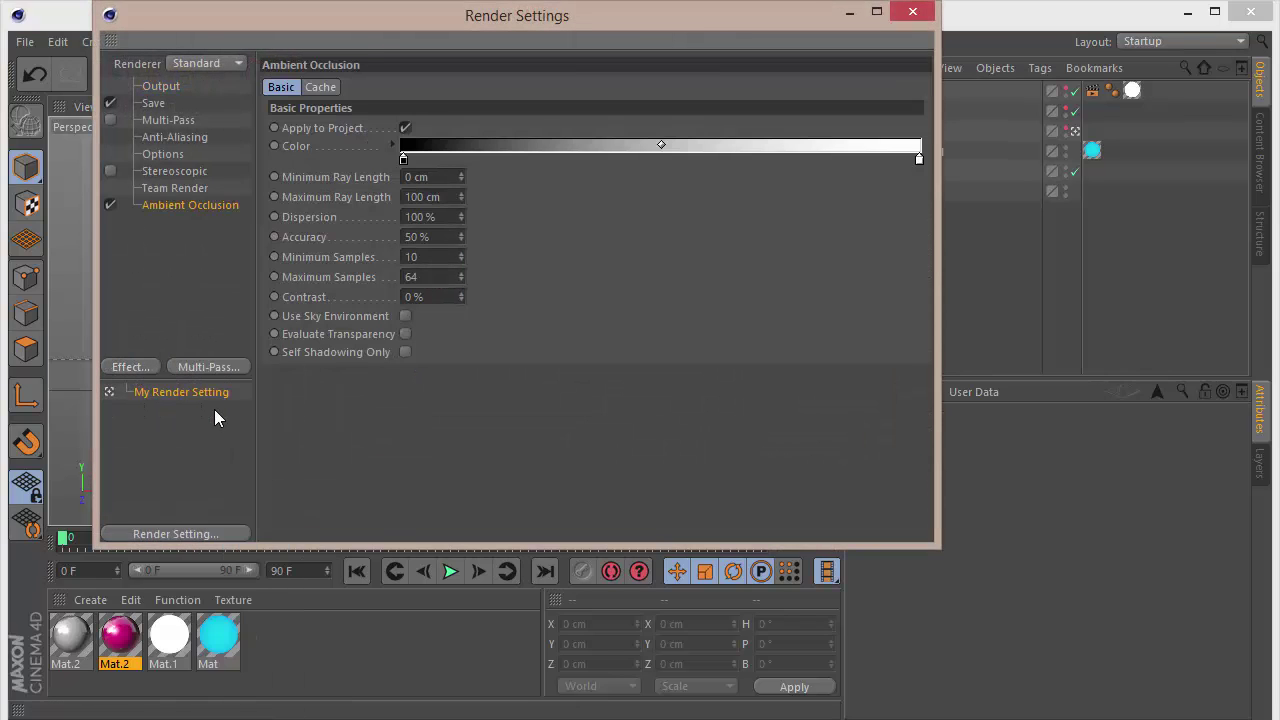
# Set the Global Illumination samples to Low and the irradiance cache record density to Low
pyautogui.click(442, 220)
pyautogui.click(450, 280)
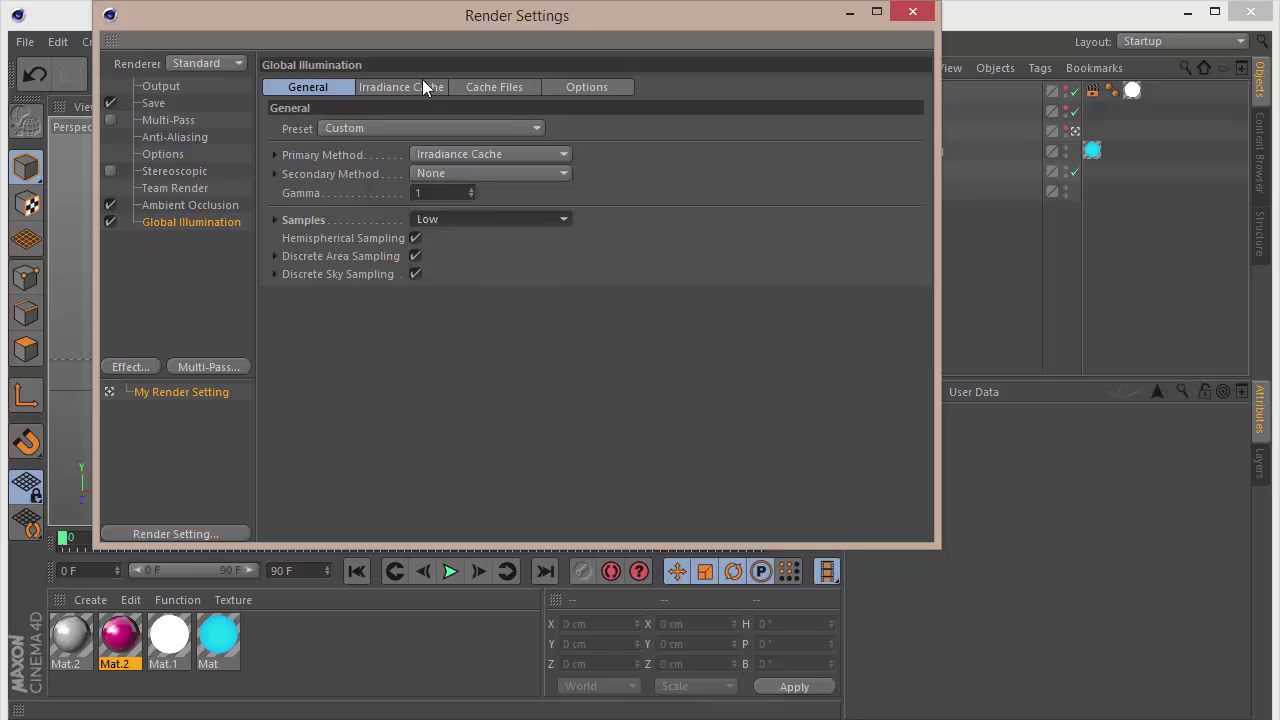
pyautogui.click(401, 87)
pyautogui.click(438, 128)
pyautogui.click(432, 190)
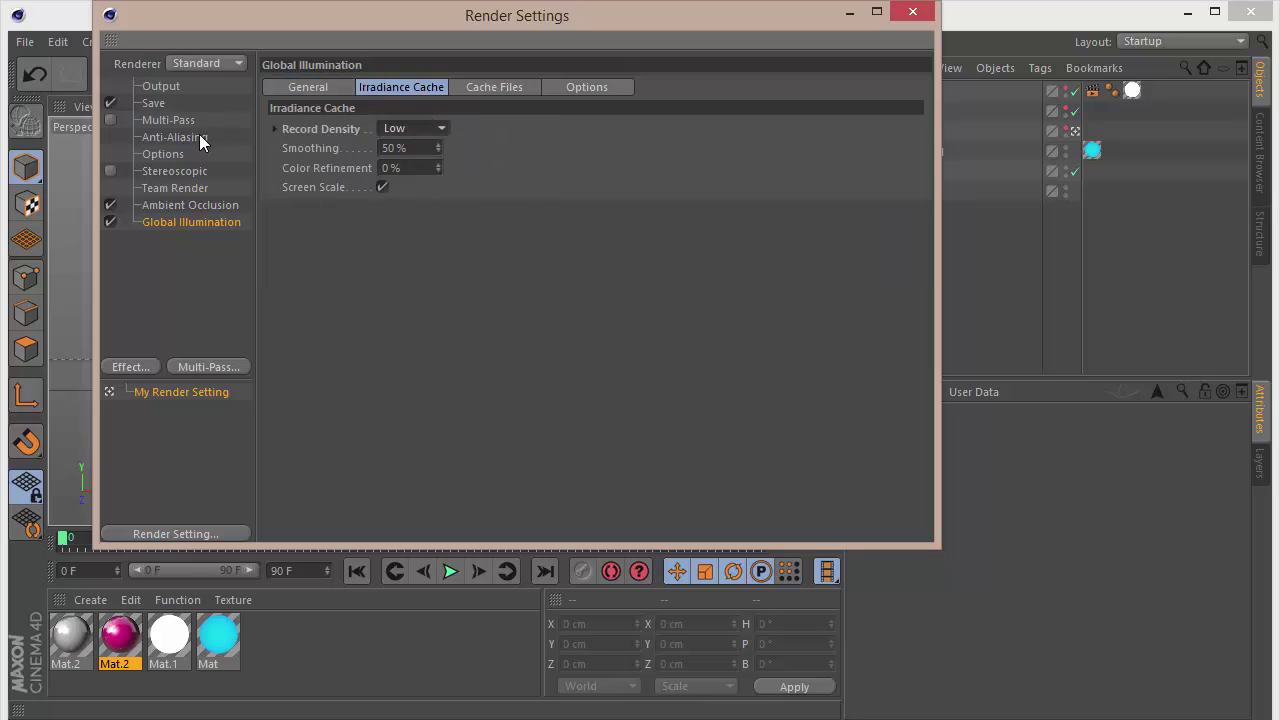
# Set the render's anti-aliasing to Best and render the camera view as a preview
pyautogui.click(199, 136)
pyautogui.click(450, 86)
pyautogui.click(440, 145)
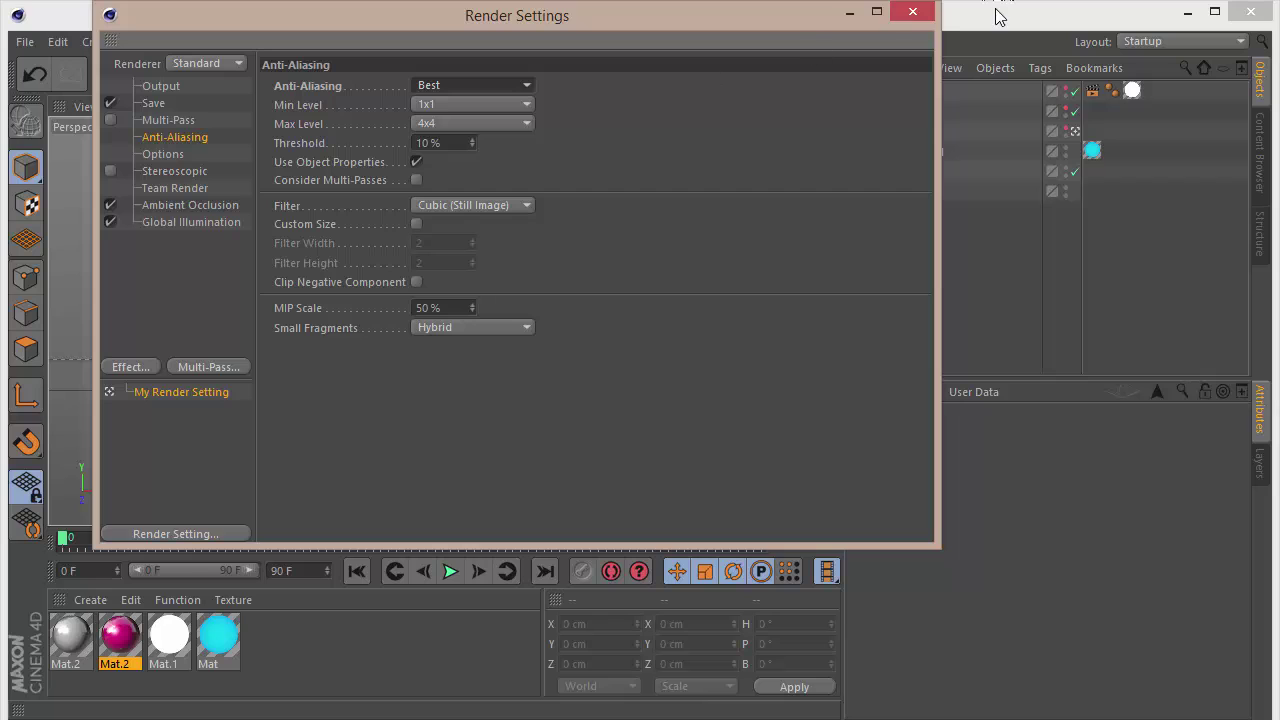
pyautogui.click(913, 11)
pyautogui.click(469, 76)
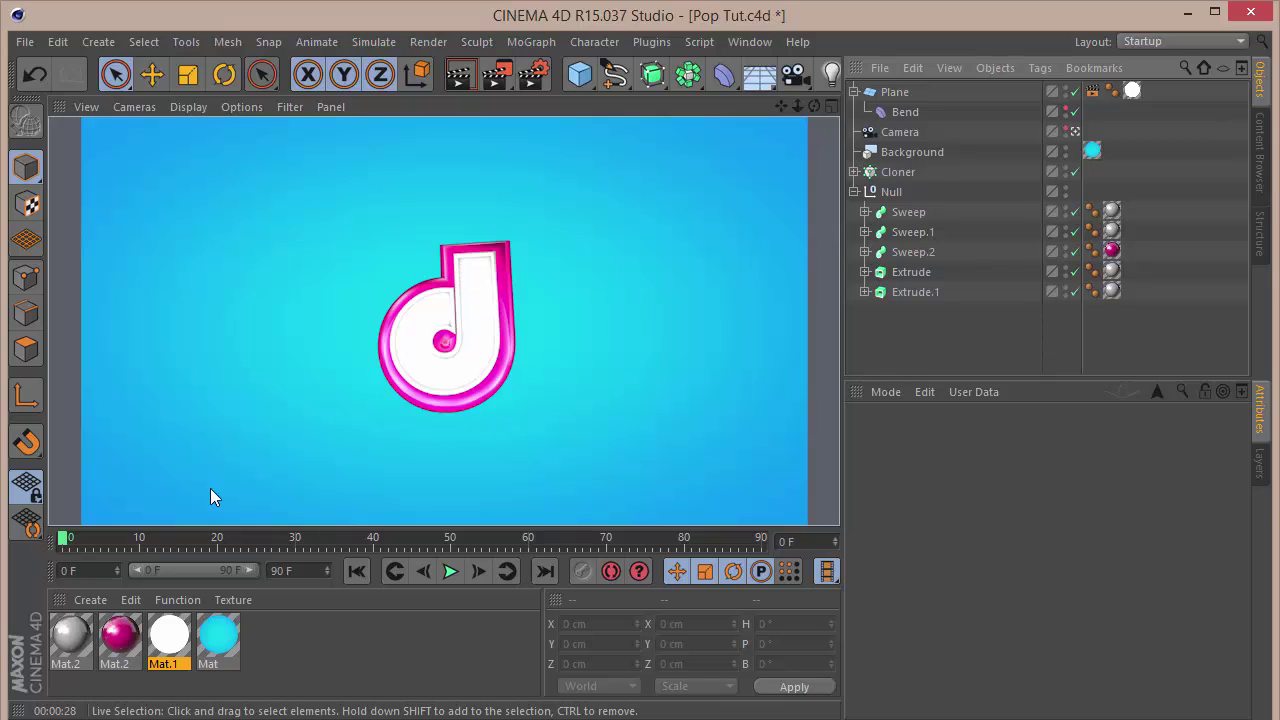
# Check the luminance settings of Mat.1 and the Cloner's coordinates, and examine the bent plane from outside the camera view
pyautogui.doubleClick(166, 638)
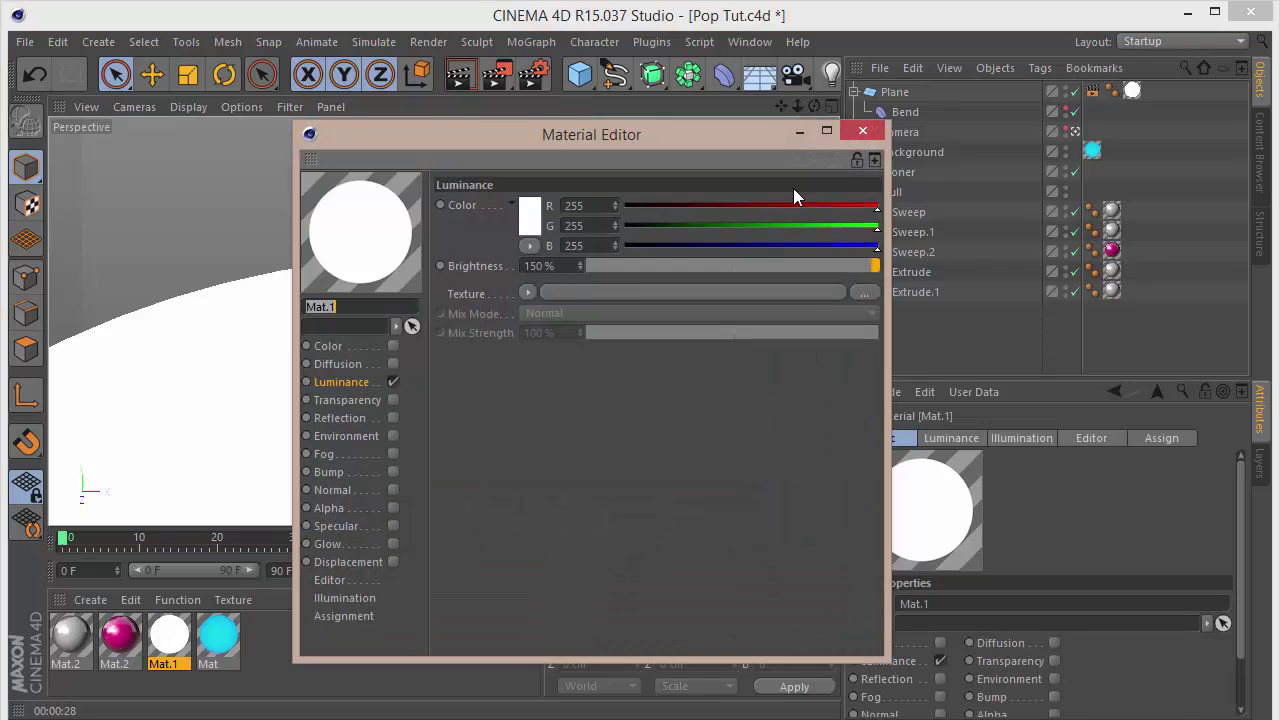
pyautogui.click(864, 131)
pyautogui.click(900, 172)
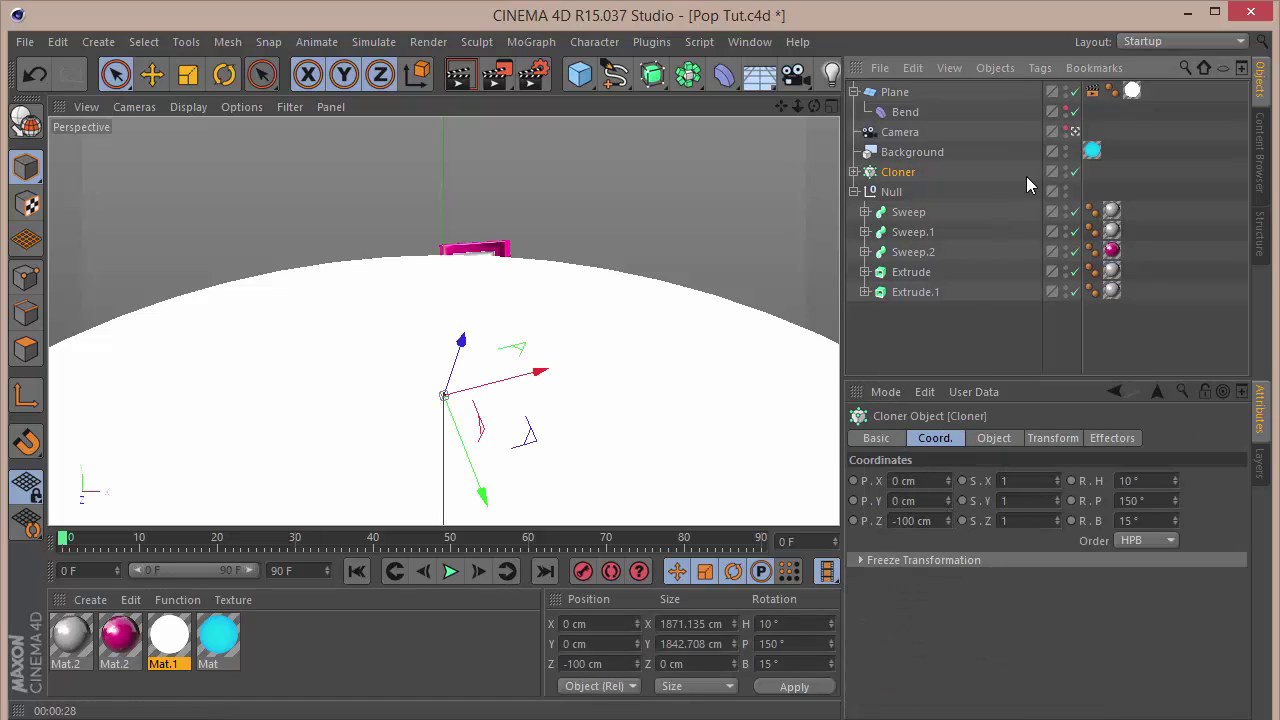
pyautogui.click(1074, 131)
pyautogui.moveTo(798, 106)
pyautogui.mouseDown()
pyautogui.moveTo(700, 106)
pyautogui.moveTo(792, 106)
pyautogui.mouseUp()
pyautogui.click(510, 397)
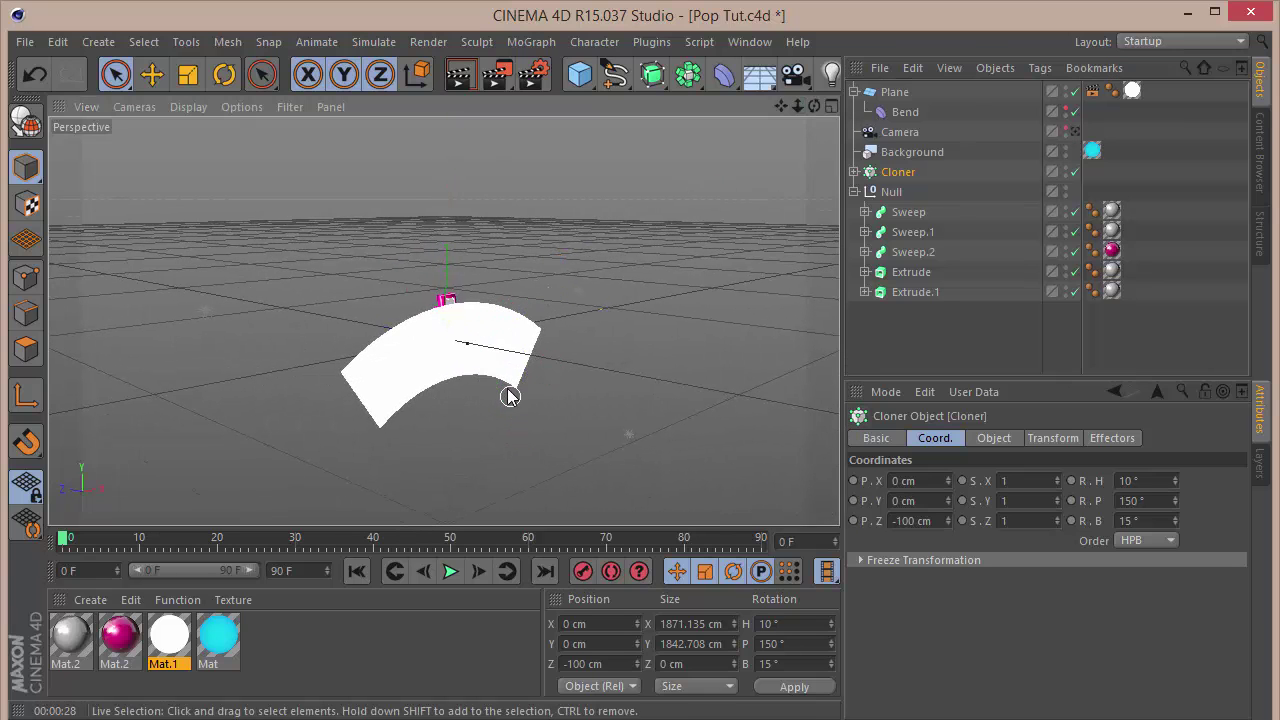
pyautogui.click(507, 392)
pyautogui.click(923, 337)
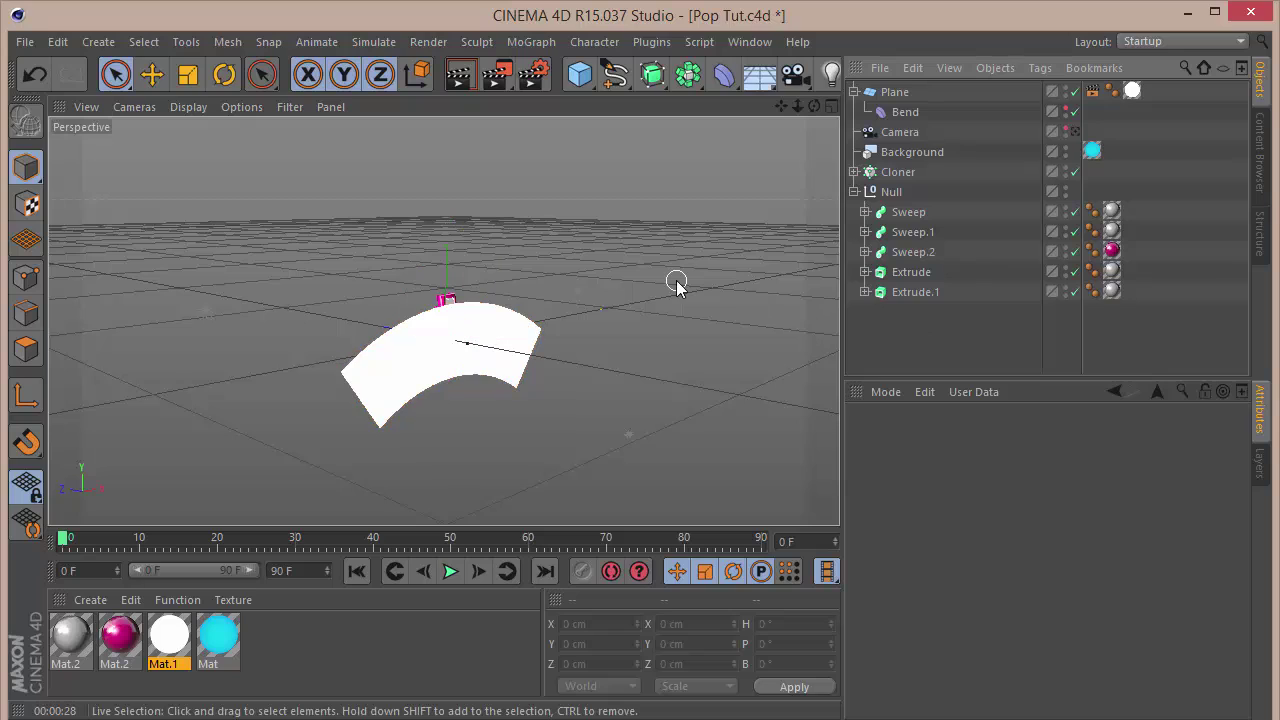